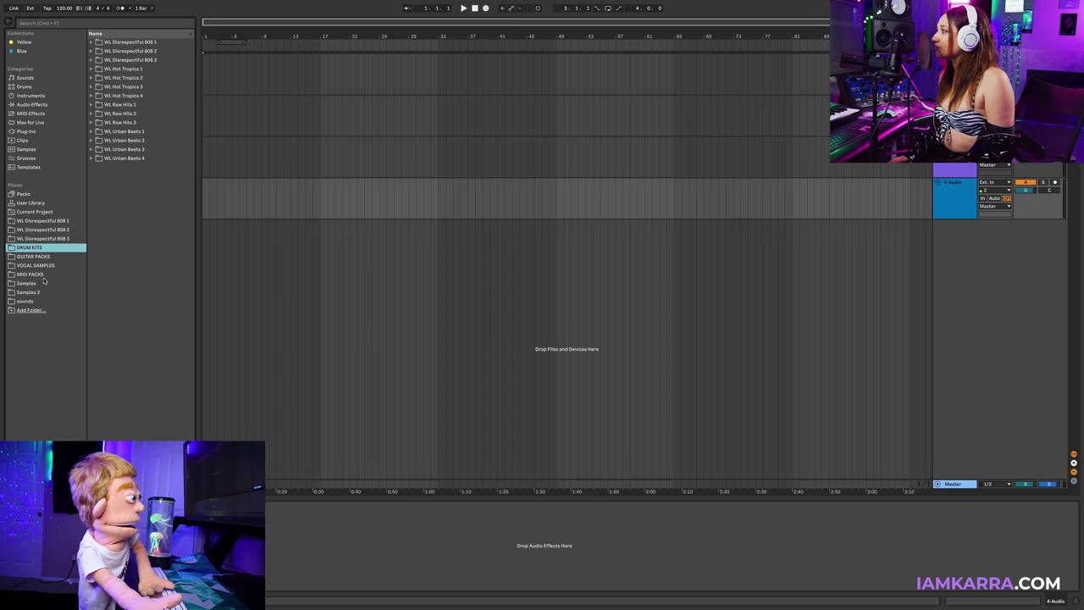
- Open the MIDI PACKS folder and look through the Minor Chords files in WL Poppin Progressions 2
{"action": "left_click", "coordinate": [42, 276]}
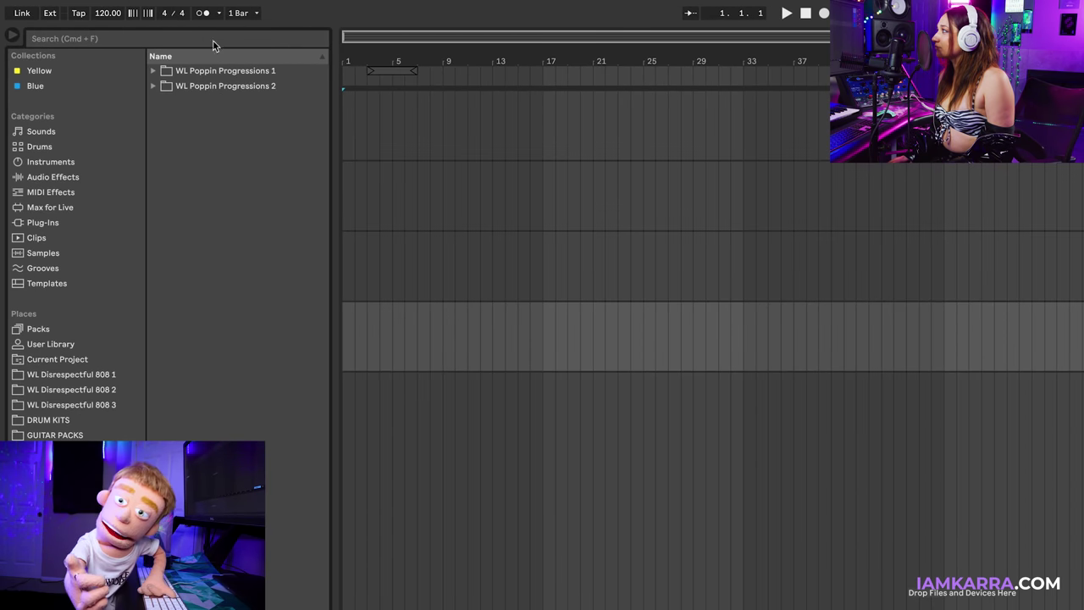
{"action": "left_click", "coordinate": [226, 88]}
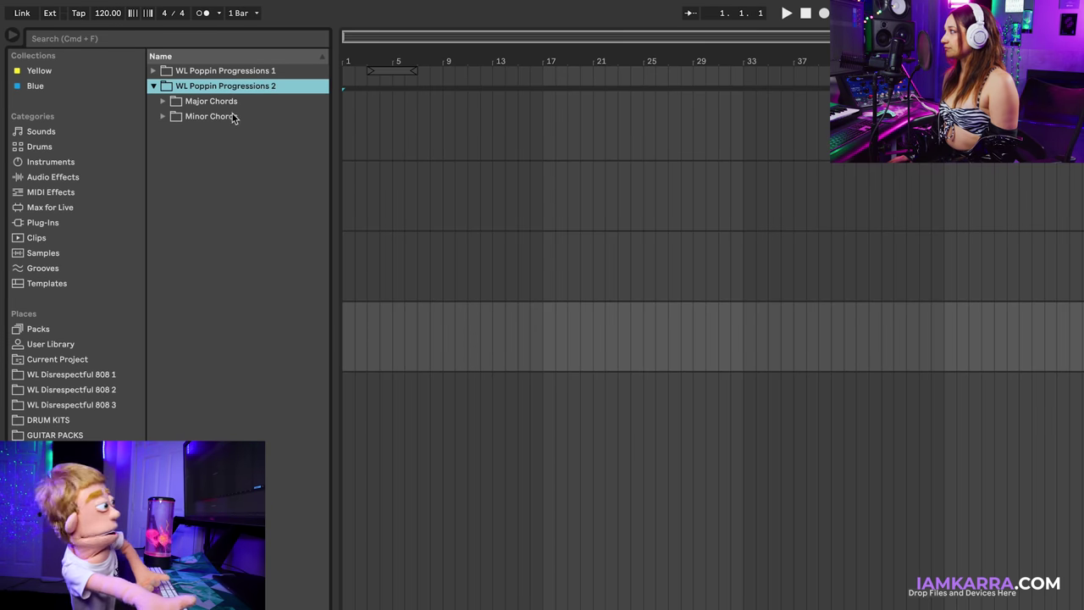
{"action": "left_click", "coordinate": [230, 116]}
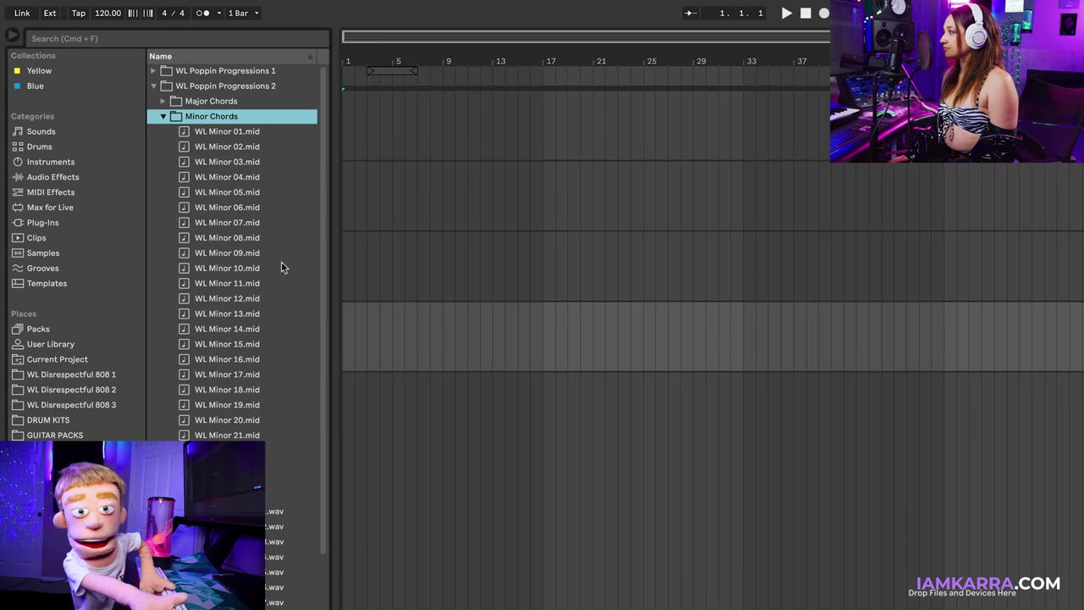
{"action": "scroll", "coordinate": [274, 516], "scroll_direction": "down", "scroll_amount": 9}
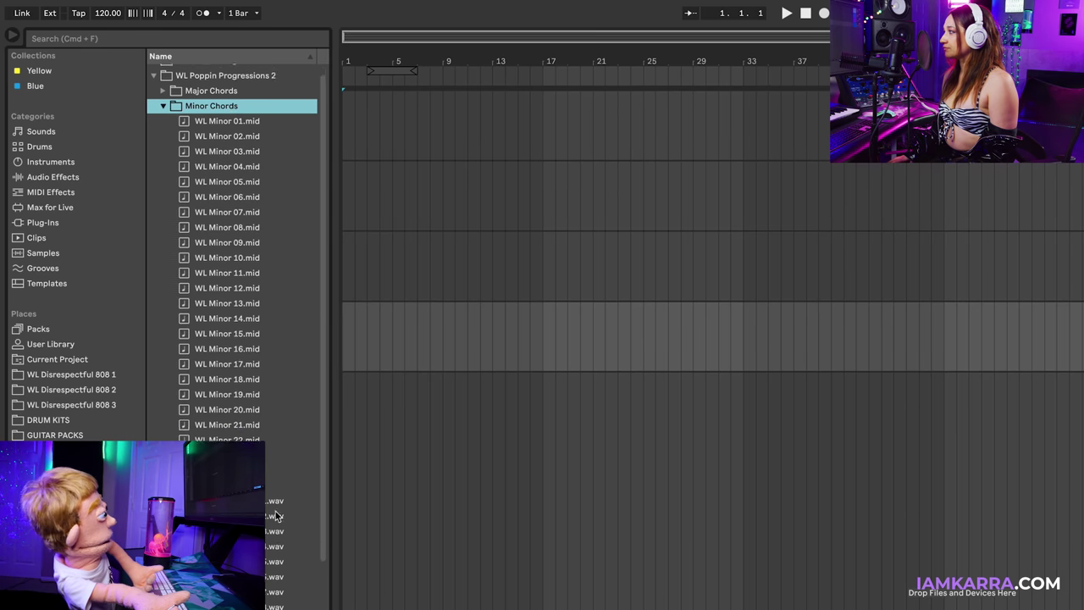
{"action": "scroll", "coordinate": [237, 331], "scroll_direction": "up", "scroll_amount": 1}
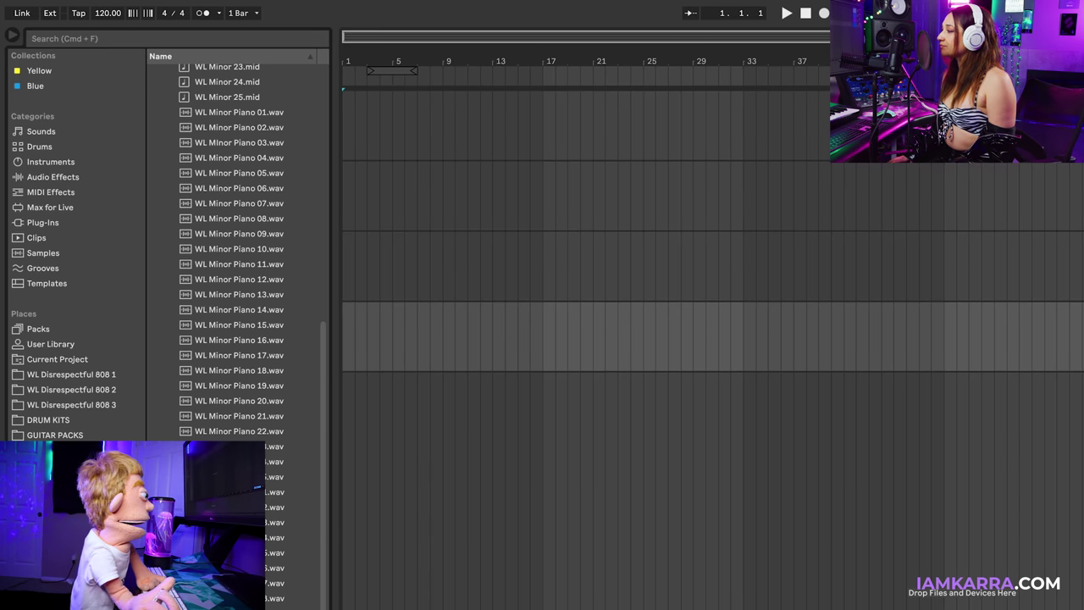
{"action": "scroll", "coordinate": [187, 59], "scroll_direction": "up", "scroll_amount": 2}
{"action": "scroll", "coordinate": [255, 230], "scroll_direction": "up", "scroll_amount": 4}
{"action": "scroll", "coordinate": [255, 230], "scroll_direction": "down", "scroll_amount": 7}
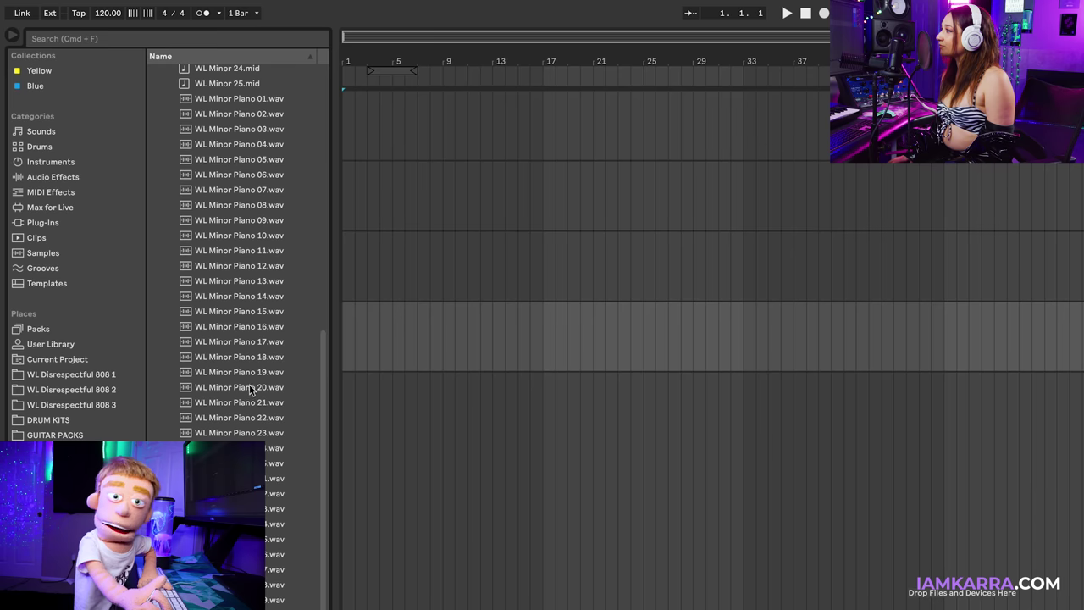
{"action": "scroll", "coordinate": [250, 389], "scroll_direction": "up", "scroll_amount": 1}
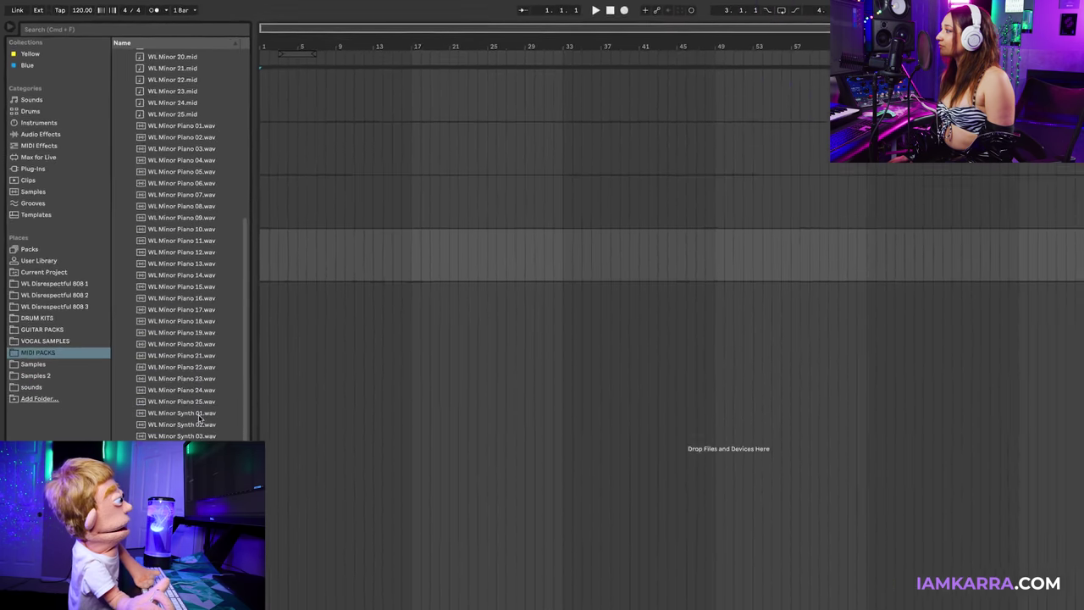
- Audition the WL Minor Synth loops one after another, from WL Minor Synth 01.wav to WL Minor Synth 07.wav
{"action": "left_click", "coordinate": [267, 547]}
{"action": "key", "text": "space"}
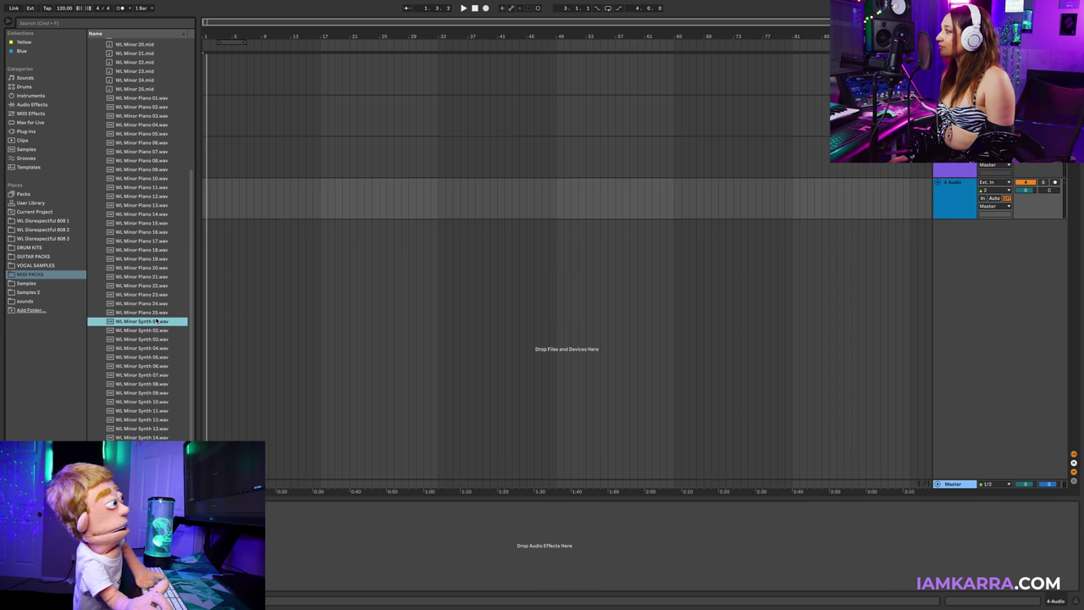
{"action": "scroll", "coordinate": [158, 342], "scroll_direction": "up", "scroll_amount": 5}
{"action": "scroll", "coordinate": [174, 394], "scroll_direction": "down", "scroll_amount": 5}
{"action": "key", "text": "Down"}
{"action": "key", "text": "Down"}
{"action": "key", "text": "Down"}
{"action": "key", "text": "Down"}
{"action": "key", "text": "Down"}
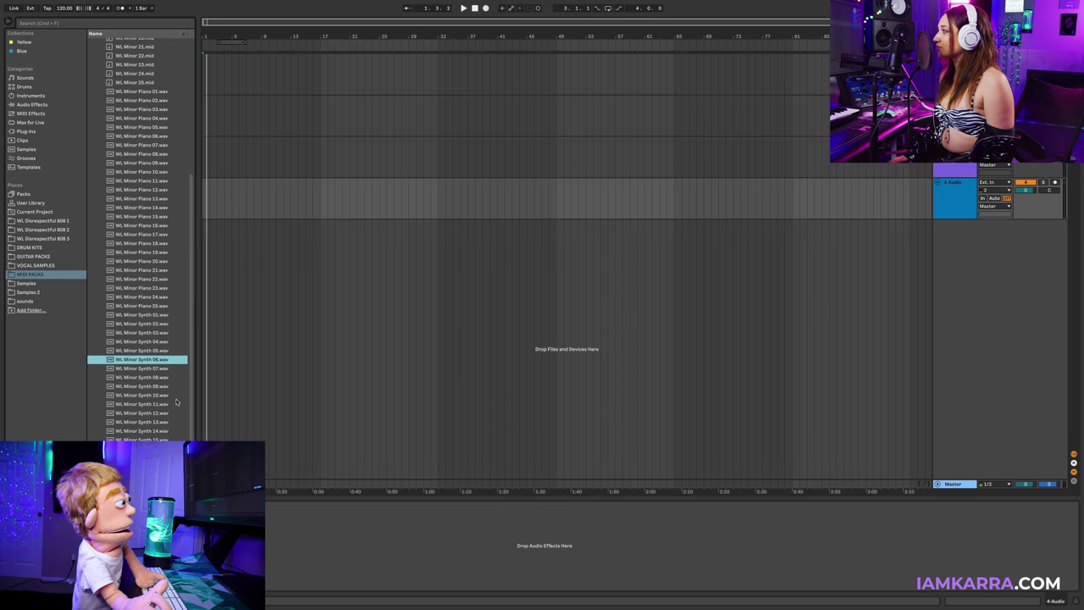
{"action": "key", "text": "Down"}
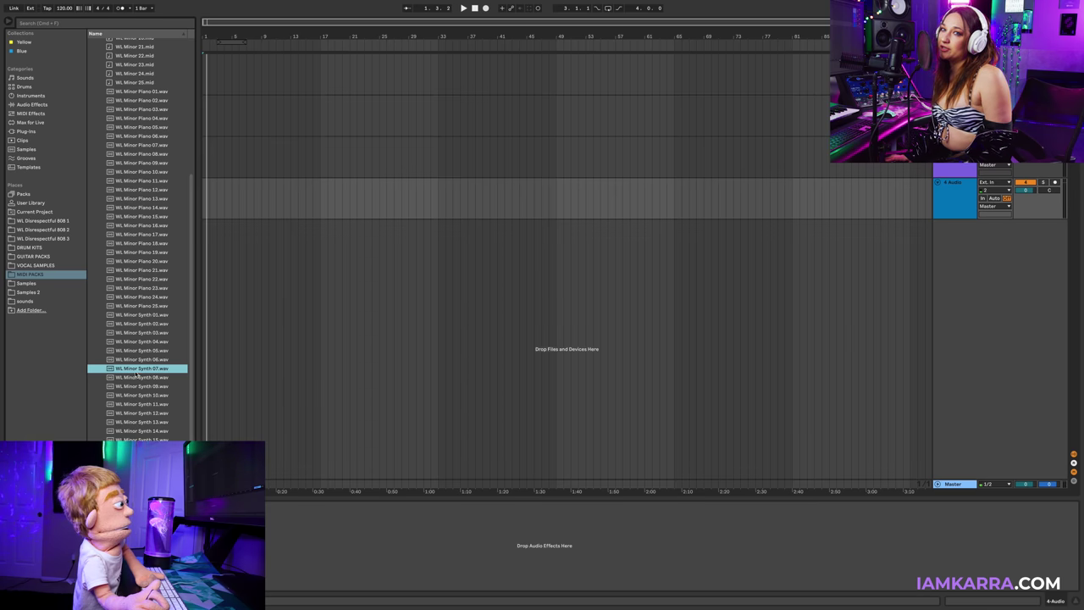
- Place WL Minor Synth 07.wav at bar 1 of the third track and WL Minor 07.mid at bar 9 of the MIDI track without importing tempo data
{"action": "left_click_drag", "start_coordinate": [126, 374], "coordinate": [227, 138]}
{"action": "scroll", "coordinate": [128, 206], "scroll_direction": "up", "scroll_amount": 8}
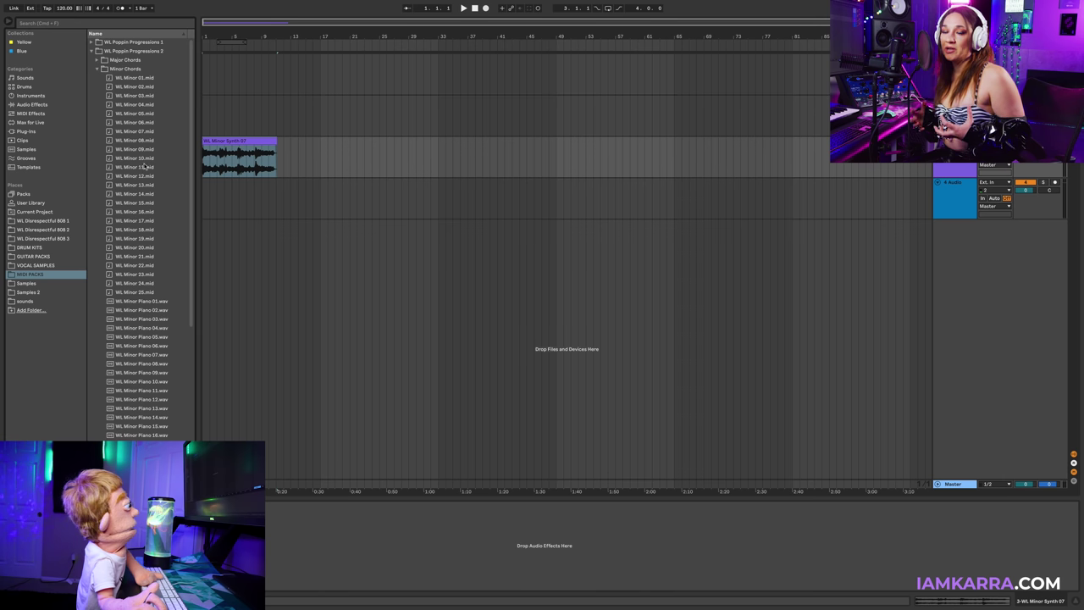
{"action": "mouse_move", "coordinate": [146, 133]}
{"action": "left_mouse_down"}
{"action": "mouse_move", "coordinate": [283, 136]}
{"action": "mouse_move", "coordinate": [329, 149]}
{"action": "mouse_move", "coordinate": [312, 130]}
{"action": "mouse_move", "coordinate": [277, 129]}
{"action": "left_mouse_up"}
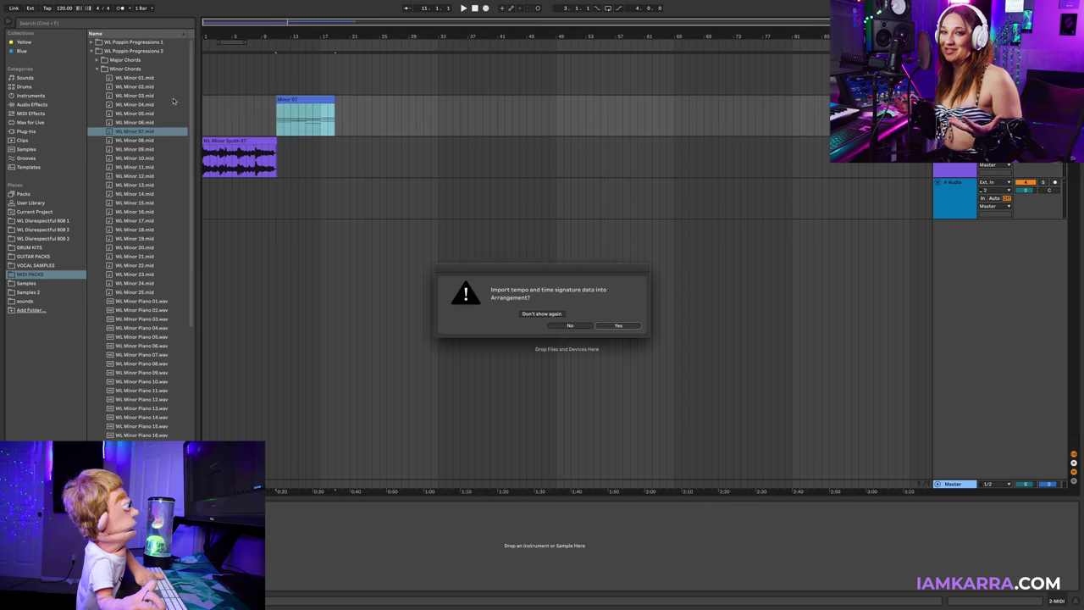
{"action": "left_click", "coordinate": [557, 327]}
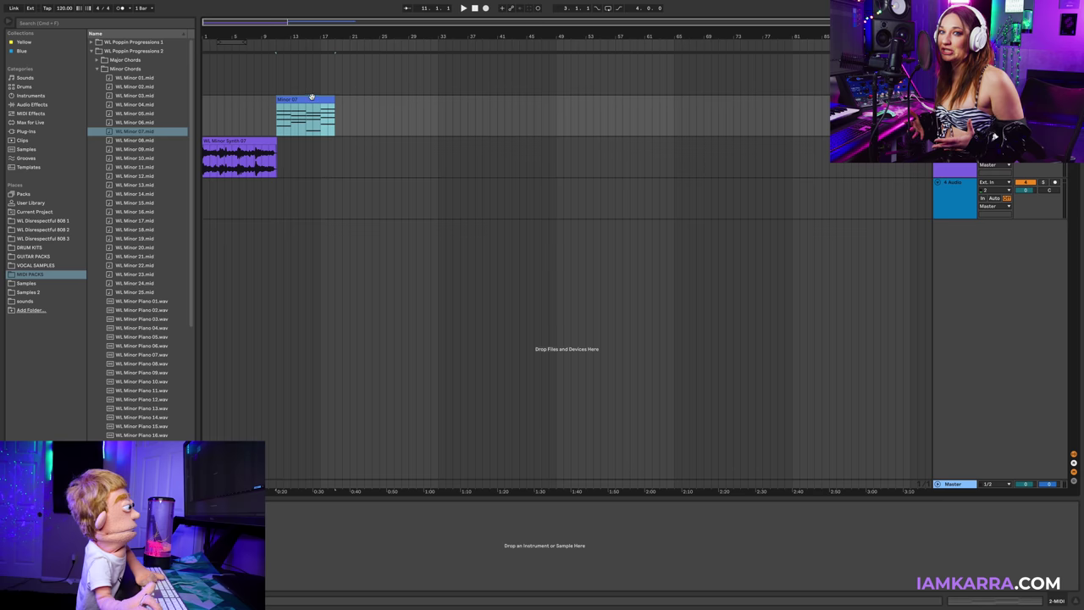
{"action": "left_click_drag", "start_coordinate": [293, 99], "coordinate": [279, 99]}
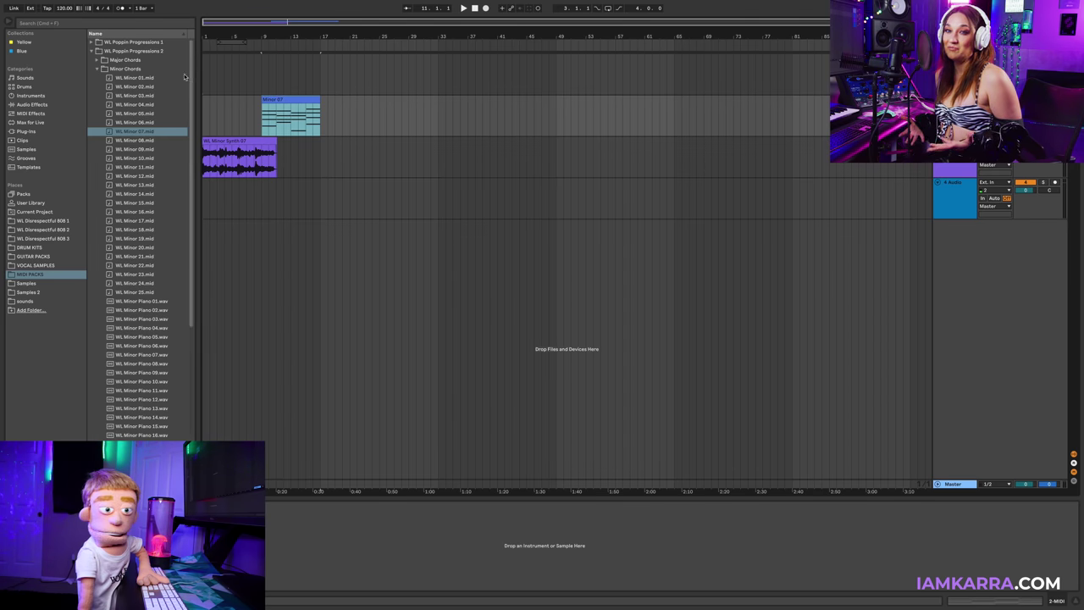
- Search the instruments for "grand" and expand the Instrument Rack results down to Grand Piano.adg
{"action": "left_click", "coordinate": [27, 96]}
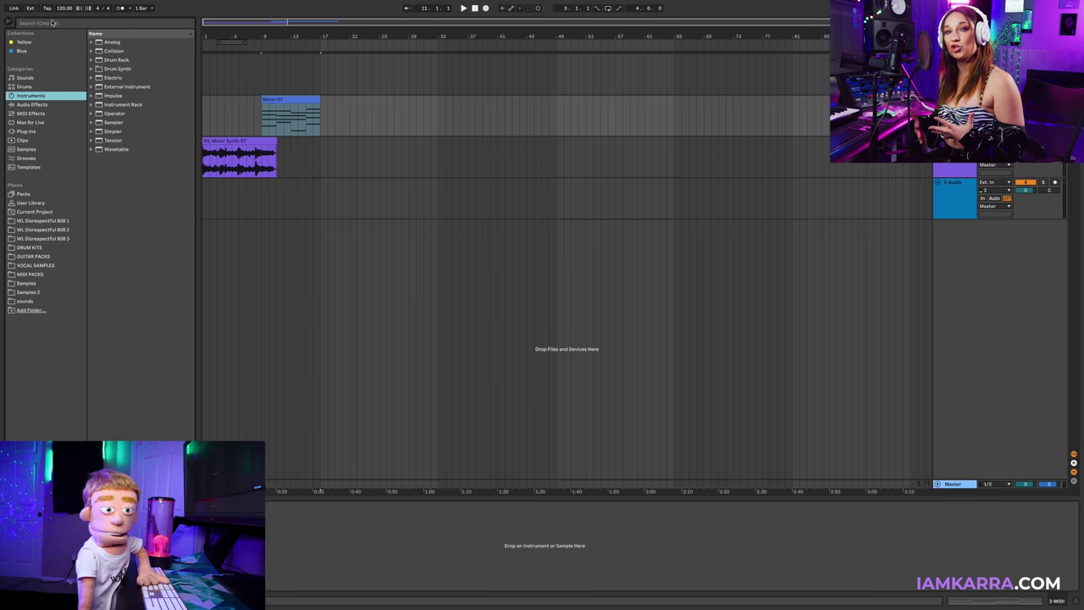
{"action": "left_click", "coordinate": [52, 22]}
{"action": "type", "text": "grand"}
{"action": "double_click", "coordinate": [107, 43]}
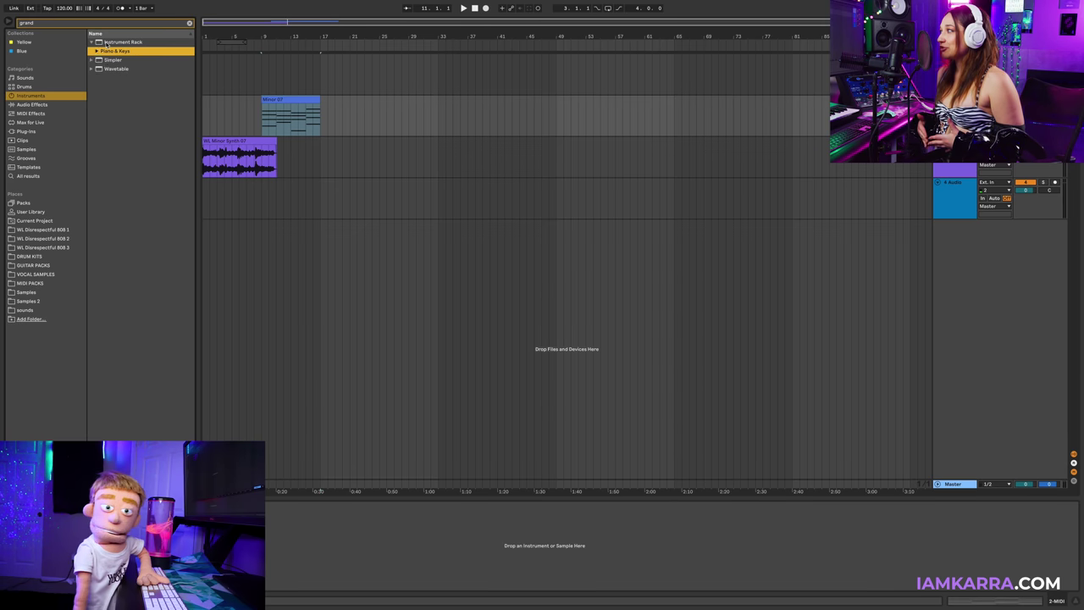
{"action": "left_click", "coordinate": [123, 69]}
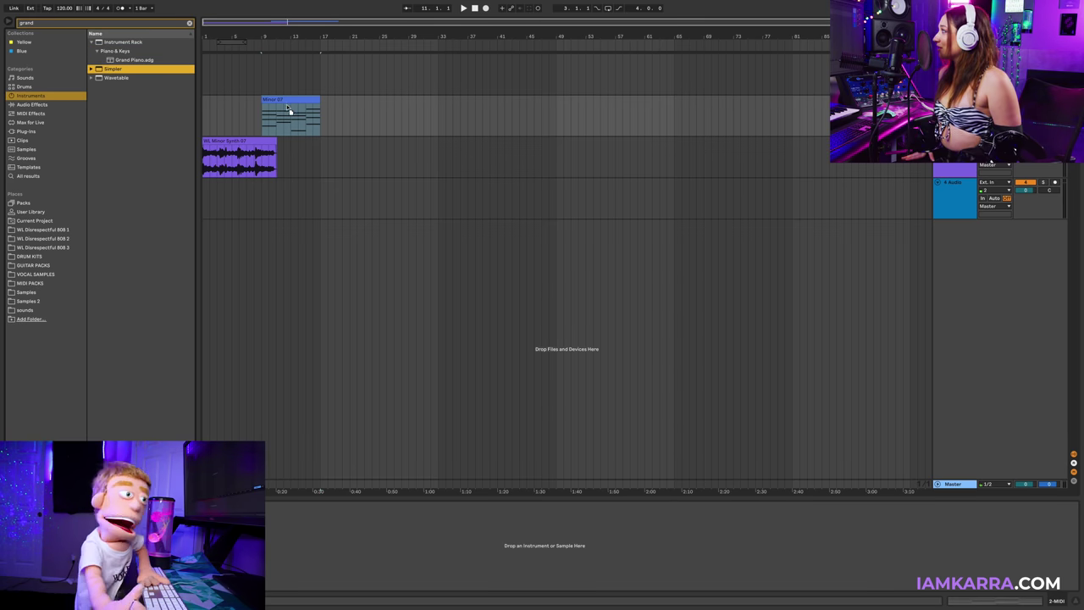
- Trim the end of the WL Minor Synth 07 clip slightly and move the Minor 07 MIDI clip to bar 12
{"action": "left_click", "coordinate": [259, 142]}
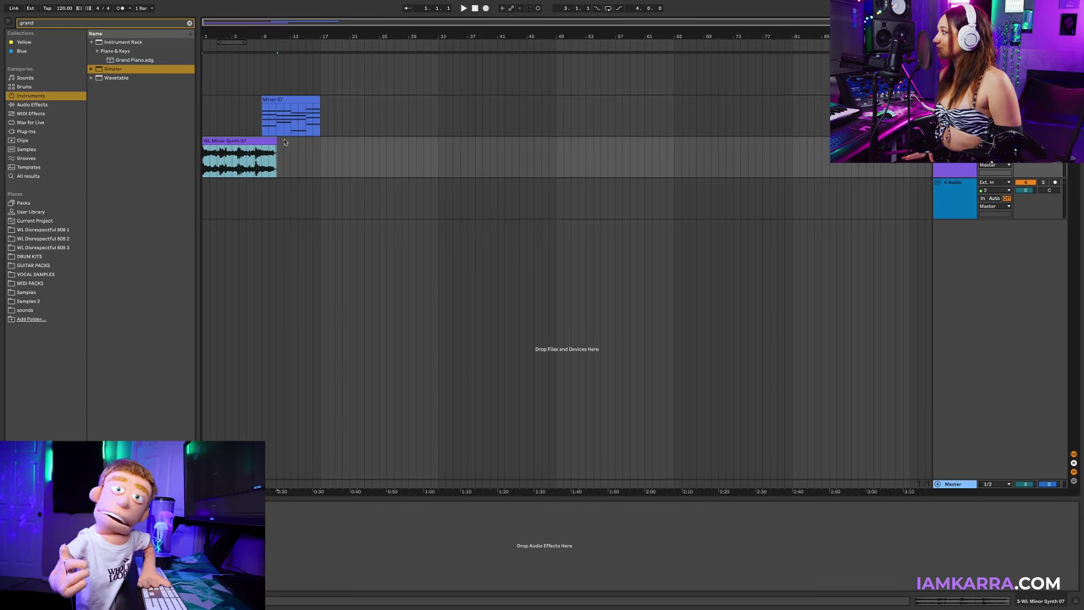
{"action": "left_click_drag", "start_coordinate": [273, 141], "coordinate": [276, 142]}
{"action": "key", "text": "space"}
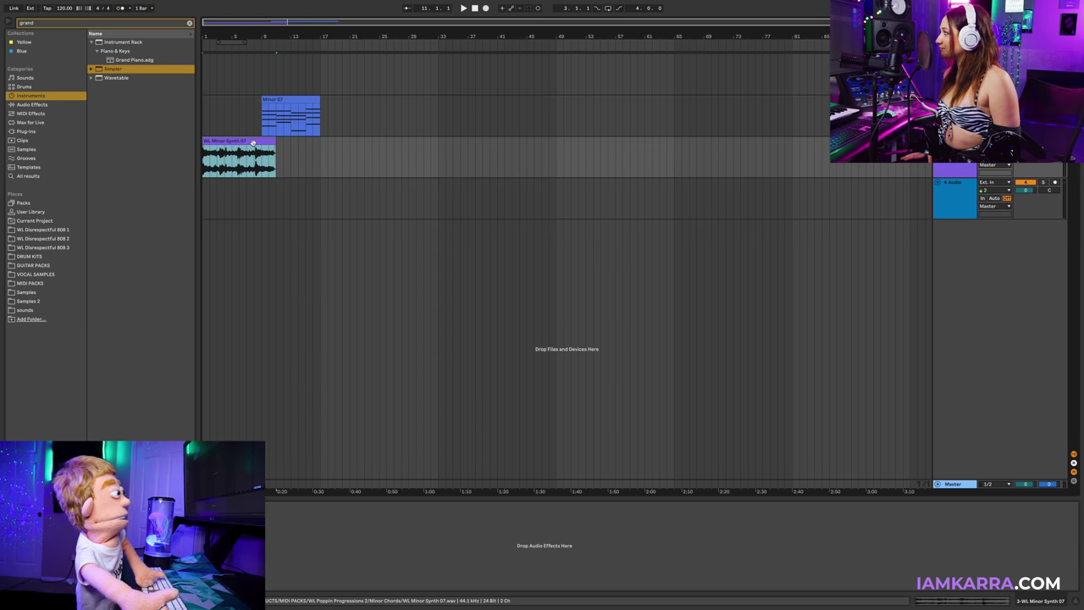
{"action": "left_click_drag", "start_coordinate": [280, 98], "coordinate": [301, 99]}
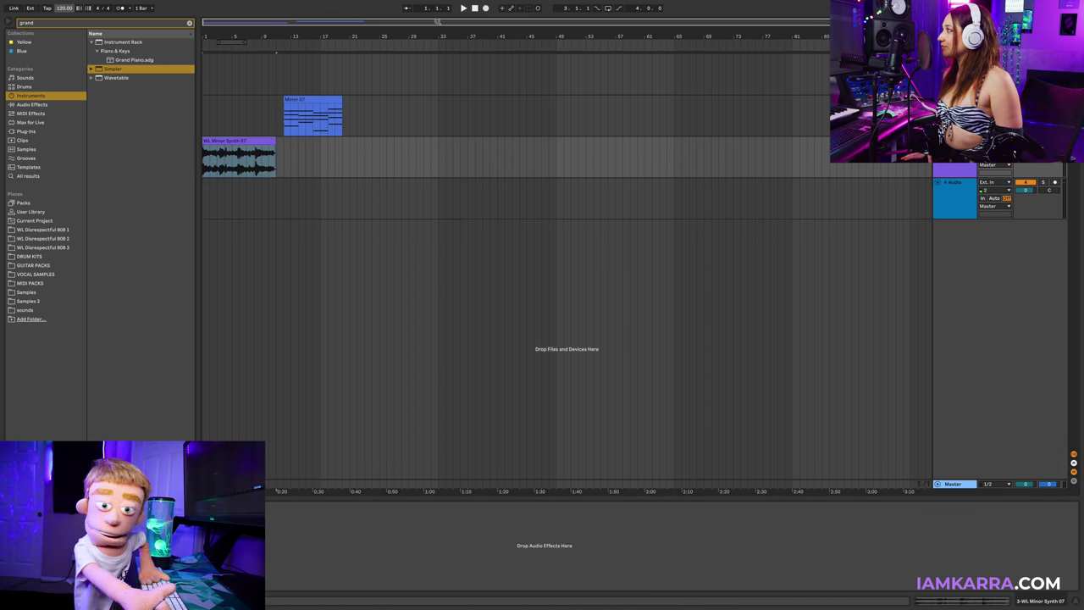
- Try a project tempo of 105 BPM and settle on 100 BPM while the synth clip plays
{"action": "type", "text": "105"}
{"action": "key", "text": "Return"}
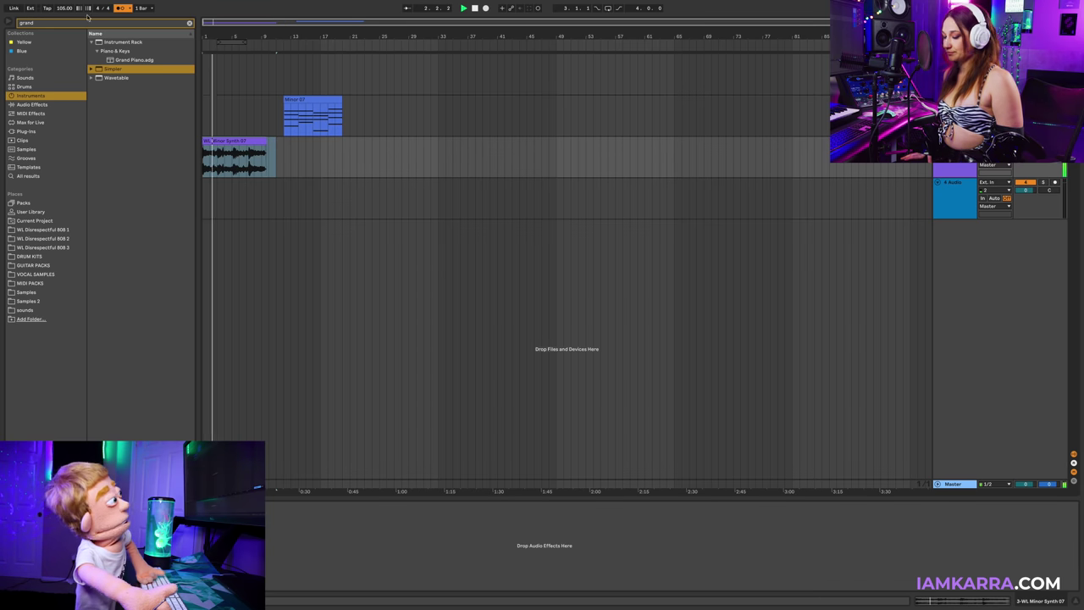
{"action": "left_click_drag", "start_coordinate": [66, 6], "coordinate": [66, 10]}
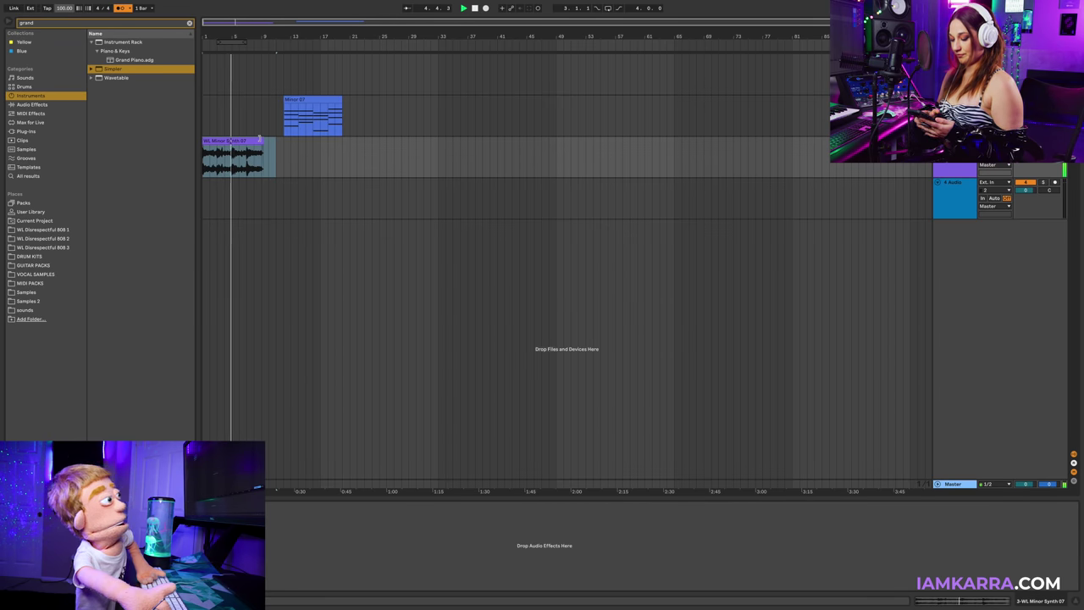
- Shorten the WL Minor Synth 07 clip to end at bar 9 and loop playback over its eight bars
{"action": "left_click_drag", "start_coordinate": [275, 140], "coordinate": [262, 140]}
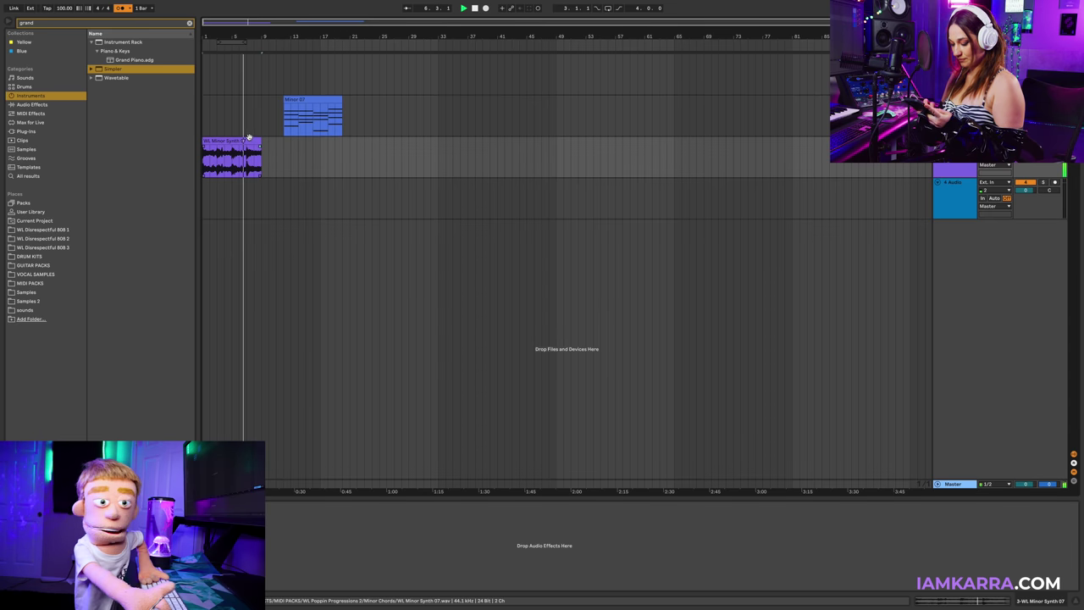
{"action": "key", "text": "super+l"}
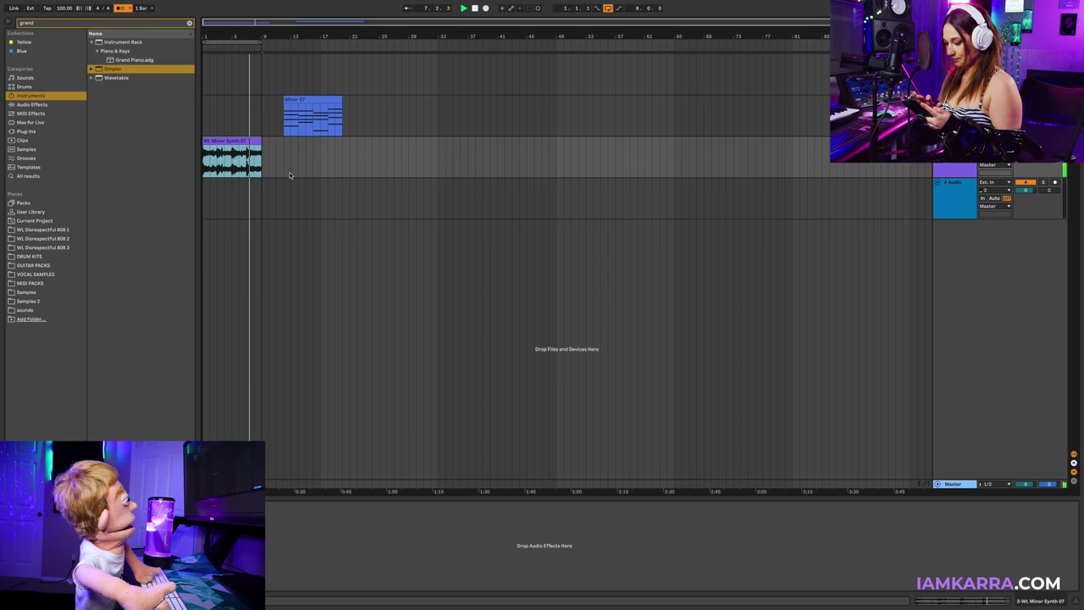
{"action": "key", "text": "alt+super+o"}
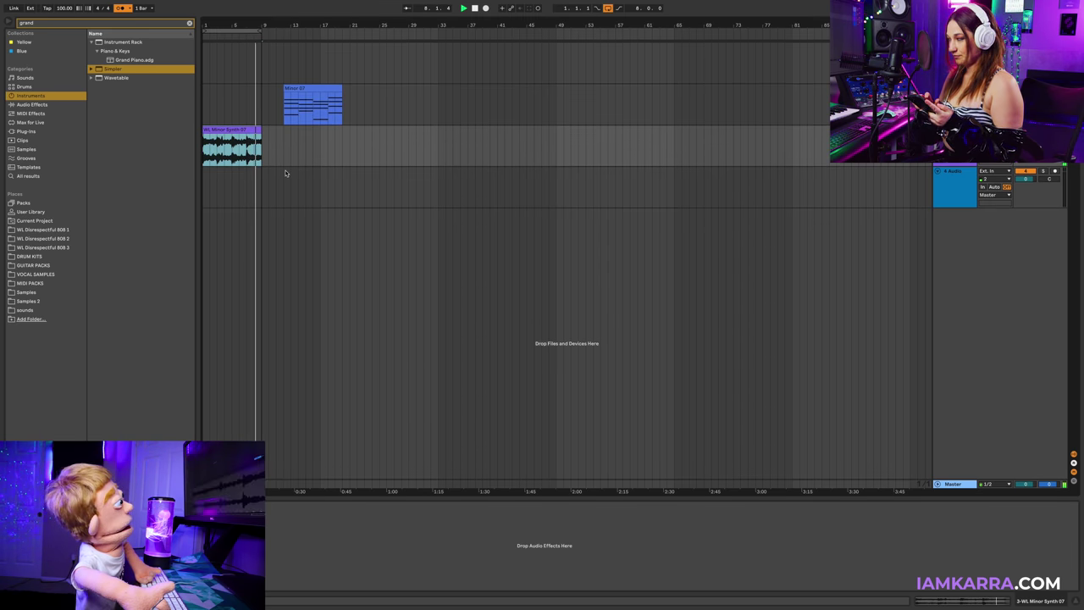
- Turn on warping for the WL Minor Synth 07 clip and set its warp mode to Pro
{"action": "double_click", "coordinate": [254, 131]}
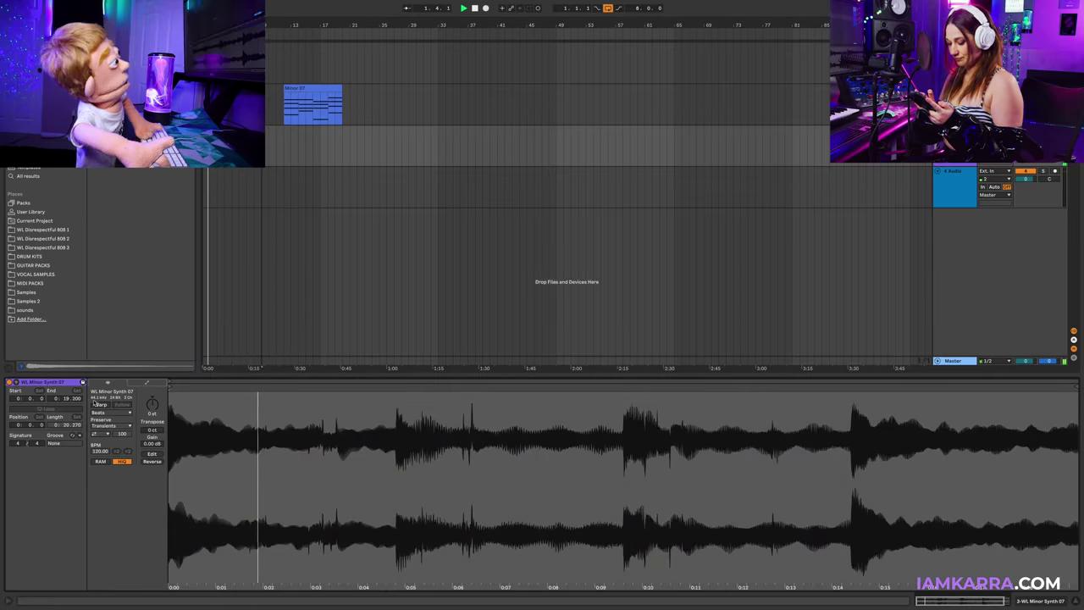
{"action": "left_click", "coordinate": [101, 405]}
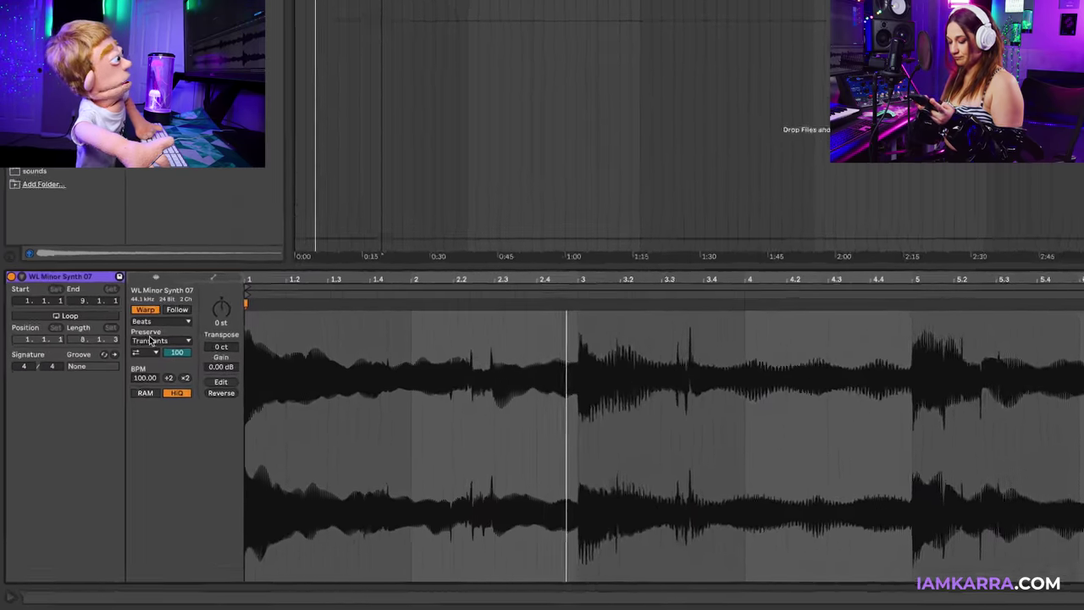
{"action": "left_click", "coordinate": [103, 426]}
{"action": "left_click", "coordinate": [101, 414]}
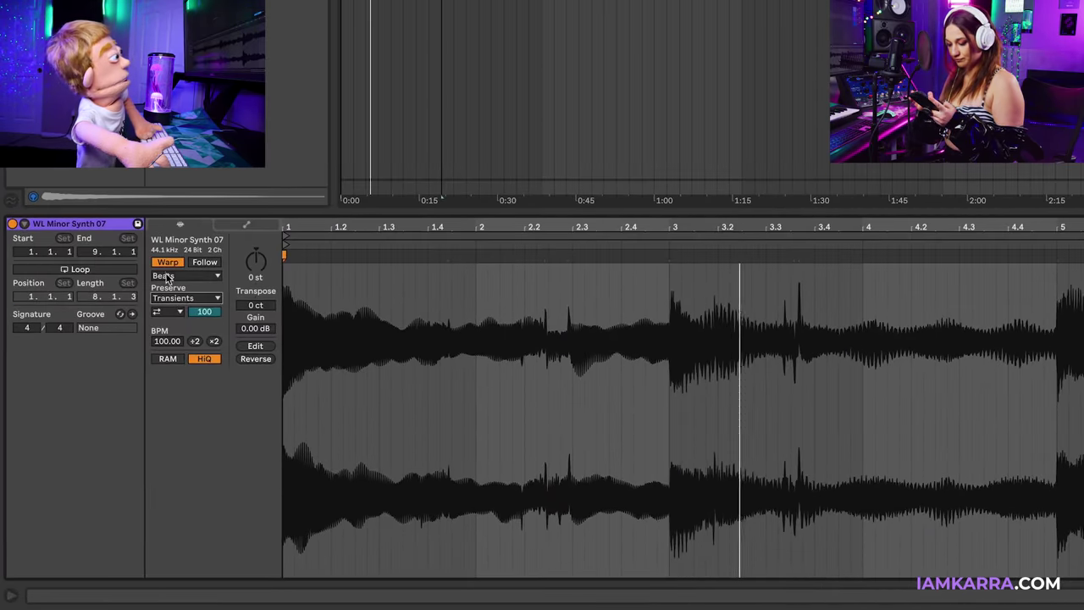
{"action": "left_click", "coordinate": [101, 414]}
{"action": "left_click", "coordinate": [188, 347]}
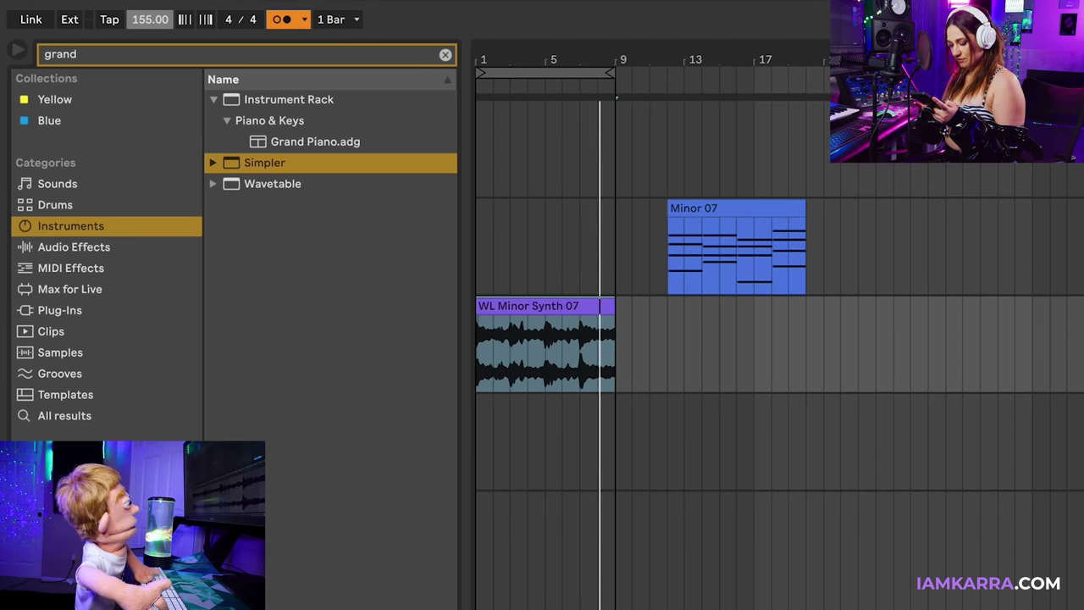
- Try the loop at 157 BPM and settle the project tempo at 155 BPM
{"action": "left_click_drag", "start_coordinate": [154, 23], "coordinate": [156, 24]}
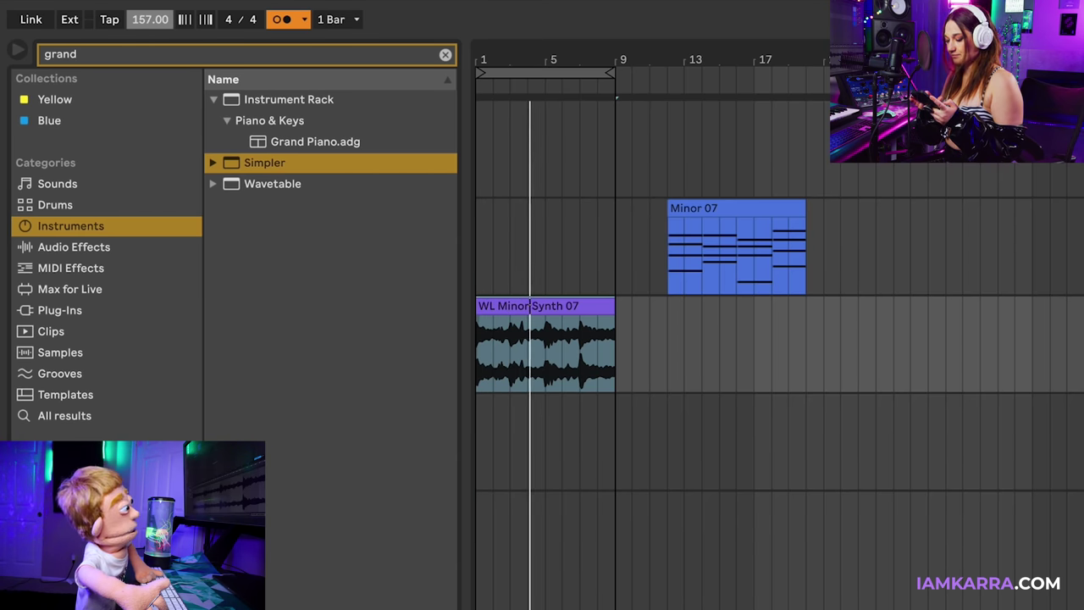
{"action": "left_click_drag", "start_coordinate": [156, 24], "coordinate": [156, 25]}
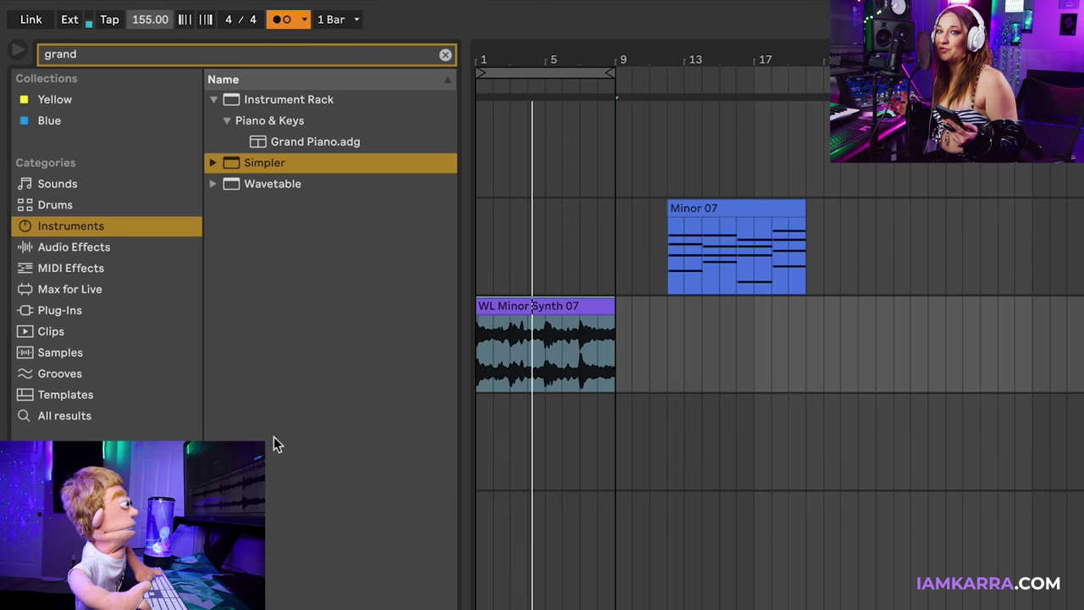
- Move the Minor 07 clip to bar 17 and loop playback over two back-to-back WL Minor Synth 07 clips spanning 16 bars
{"action": "left_click_drag", "start_coordinate": [726, 211], "coordinate": [839, 222]}
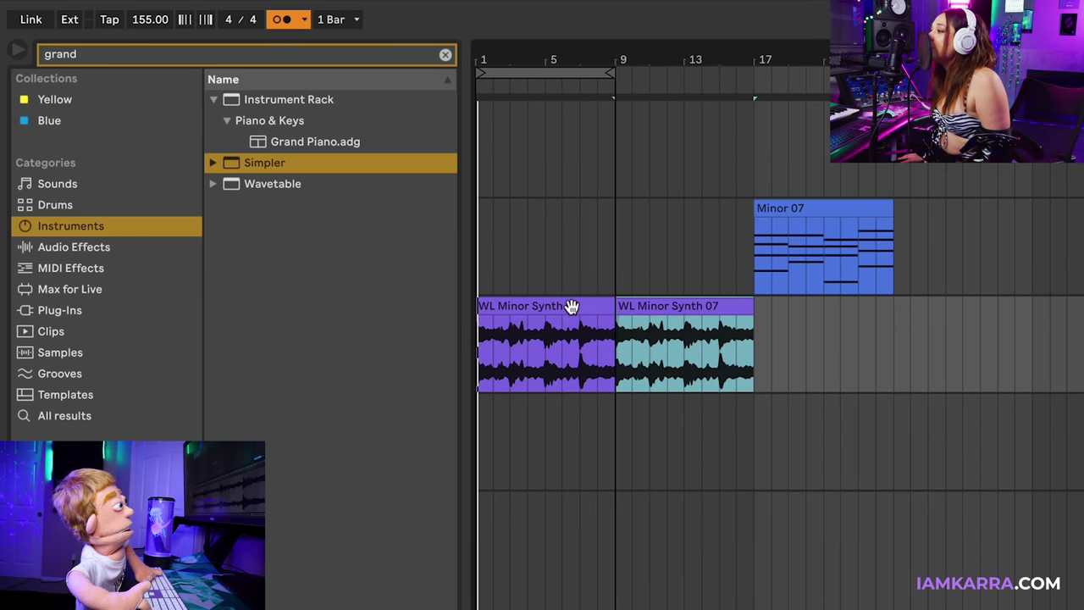
{"action": "left_click", "coordinate": [572, 307], "text": "shift"}
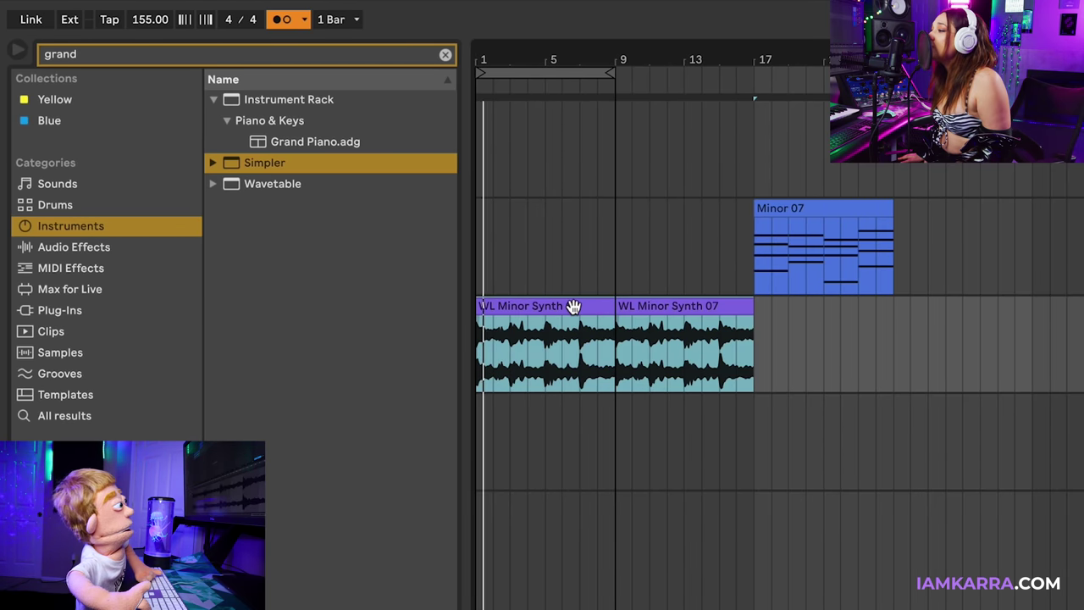
{"action": "key", "text": "ctrl+l"}
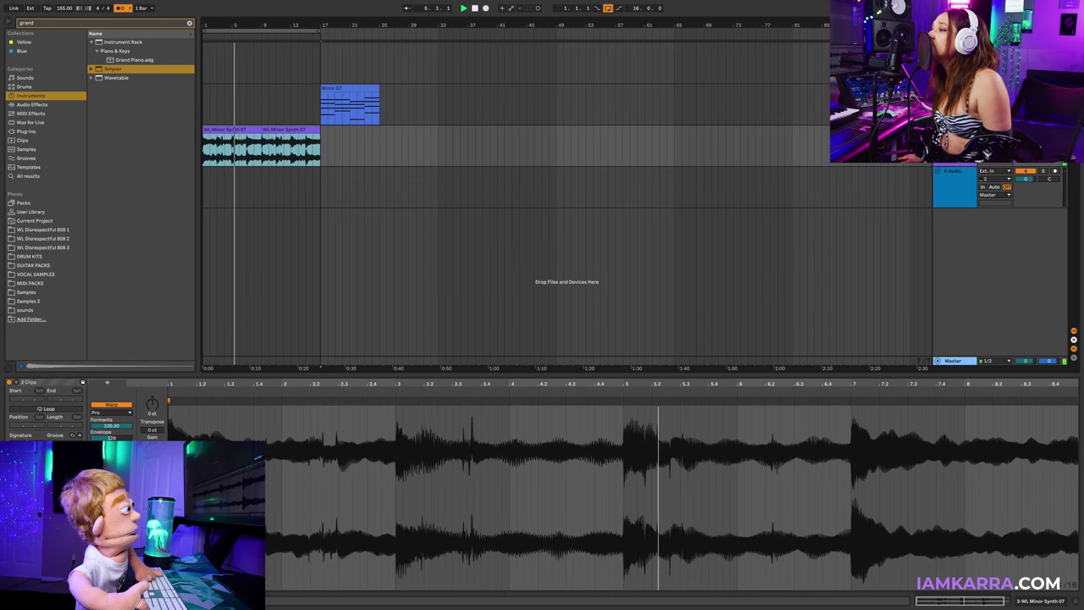
- Set the external input channel of the 4 Audio track to 1
{"action": "left_click", "coordinate": [996, 179]}
{"action": "left_click", "coordinate": [984, 206]}
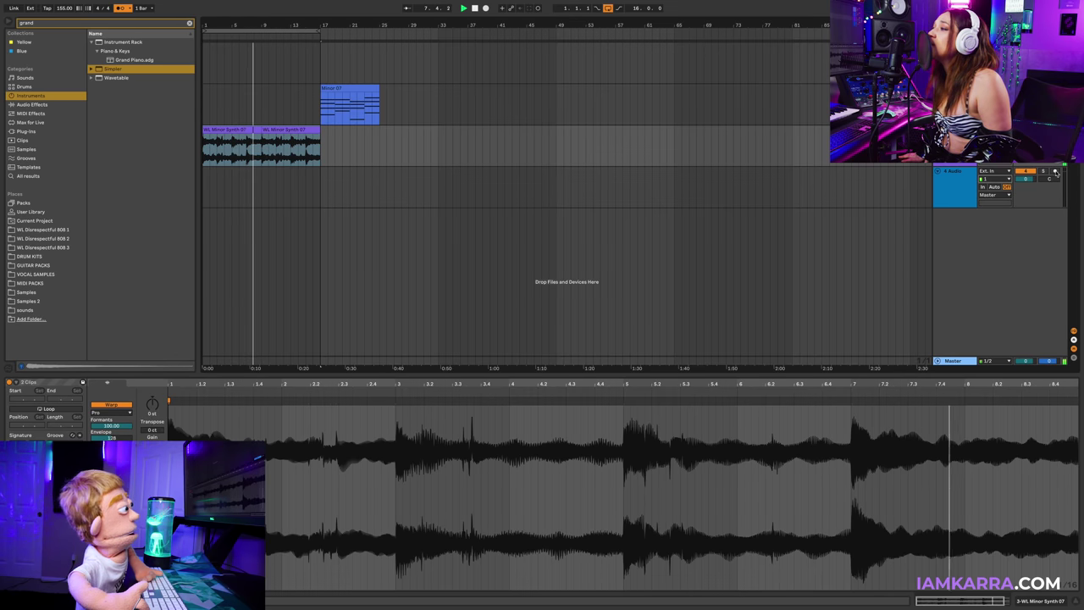
- Arm the 4 Audio track and record vocals over the looped synth progression
{"action": "left_click", "coordinate": [1055, 172]}
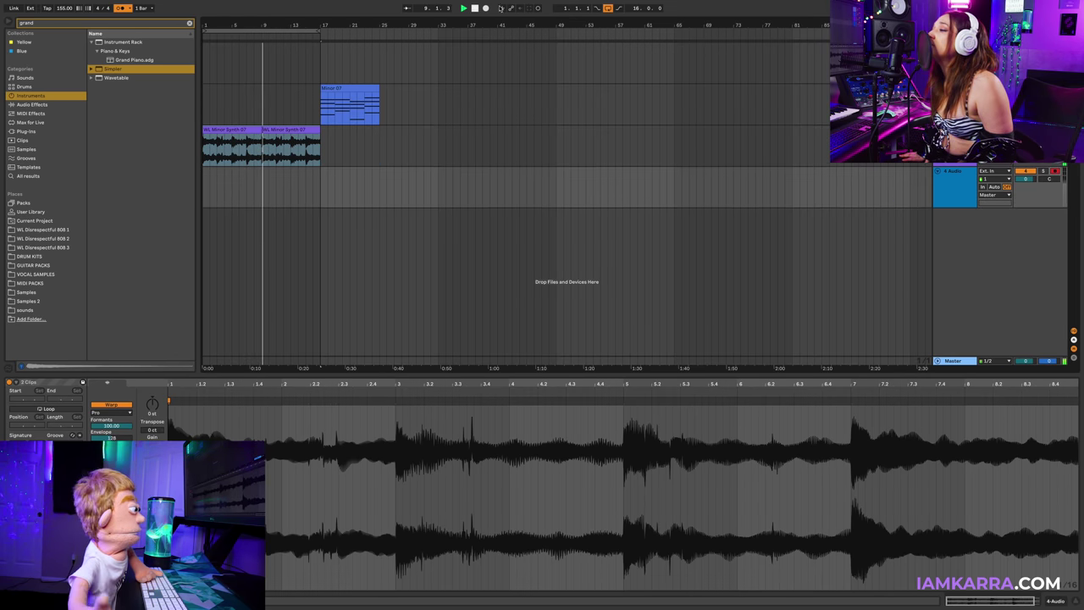
{"action": "left_click", "coordinate": [485, 8]}
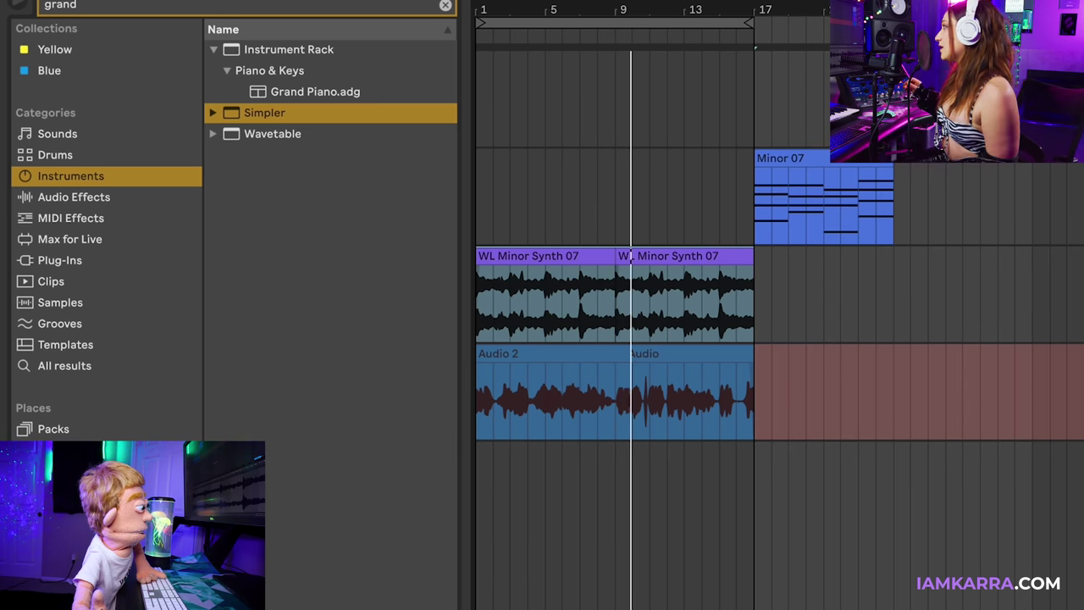
{"action": "key", "text": "space"}
- Keep only the Audio 2 vocal clip on the track, move it to start at bar 8, and play it with the synth
{"action": "left_click_drag", "start_coordinate": [633, 354], "coordinate": [623, 355]}
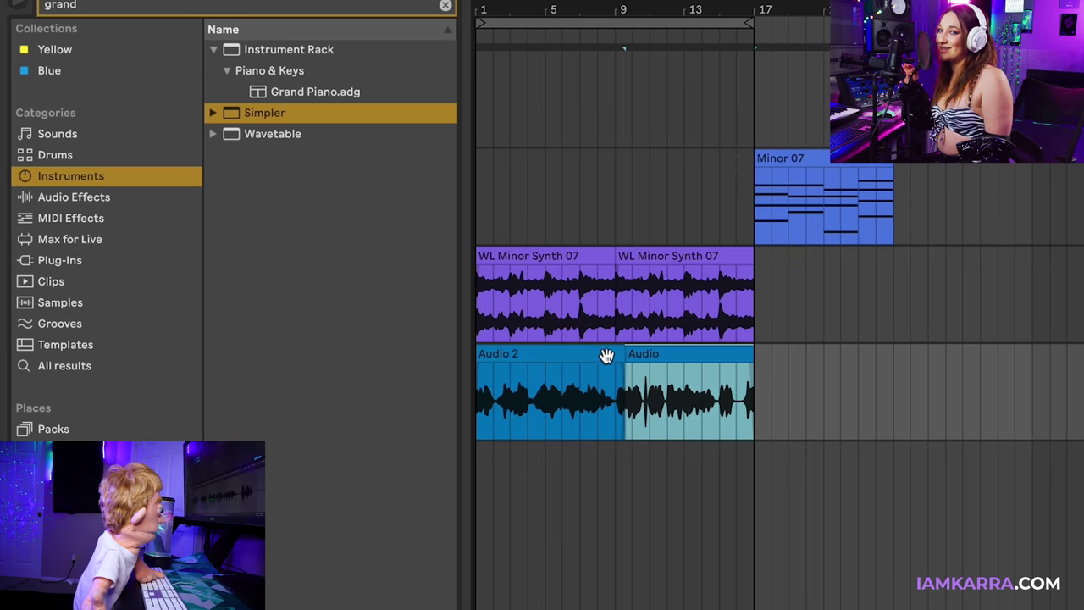
{"action": "left_click_drag", "start_coordinate": [490, 384], "coordinate": [596, 353]}
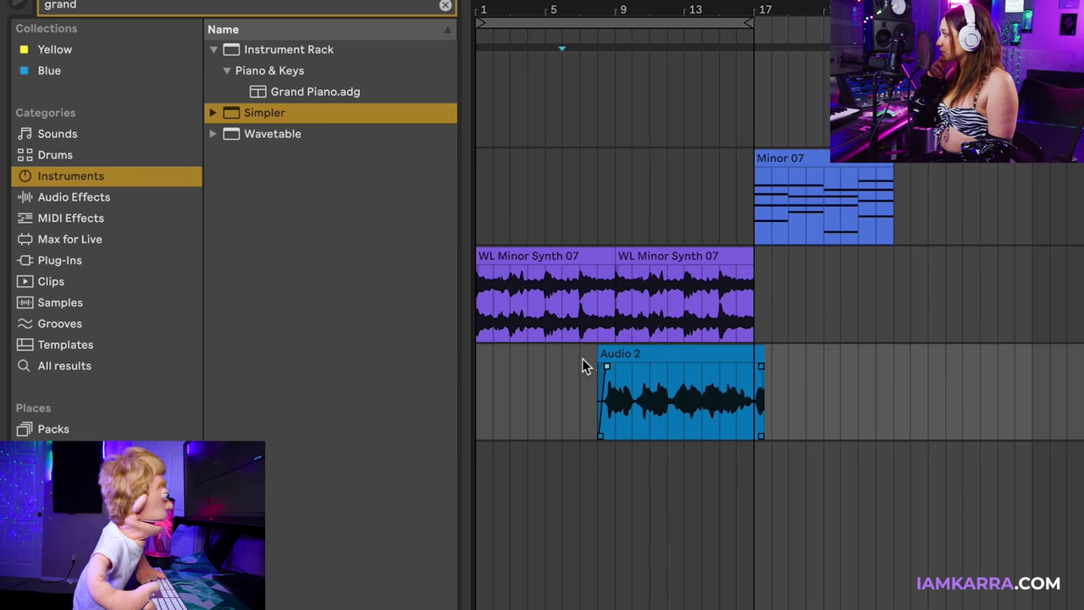
{"action": "left_click", "coordinate": [582, 362]}
{"action": "key", "text": "space"}
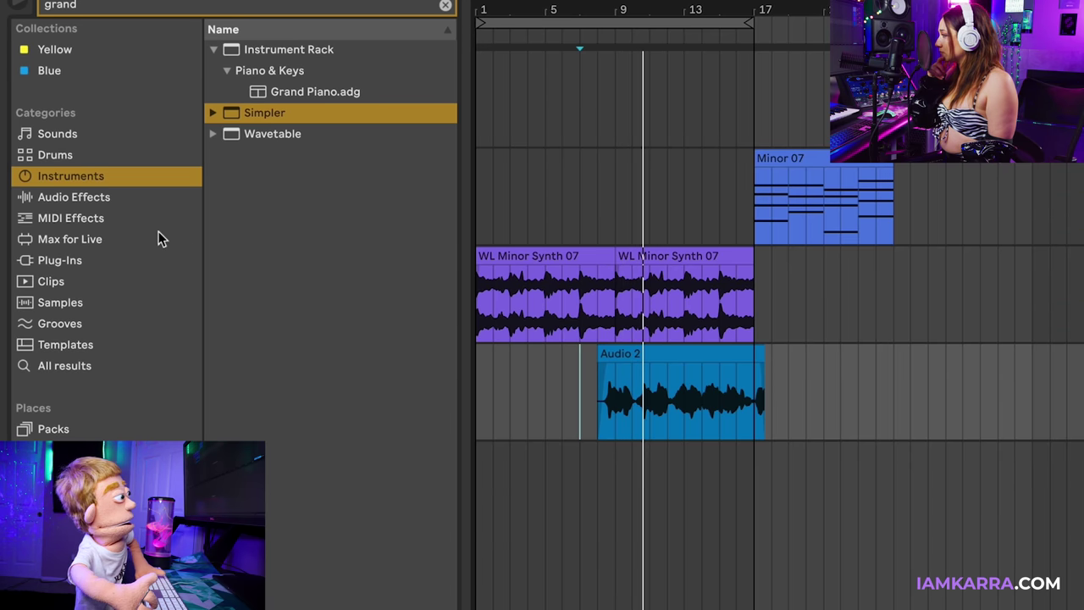
- List the audio effects in the browser and lower the gain of the Audio 2 clip
{"action": "left_click", "coordinate": [179, 196]}
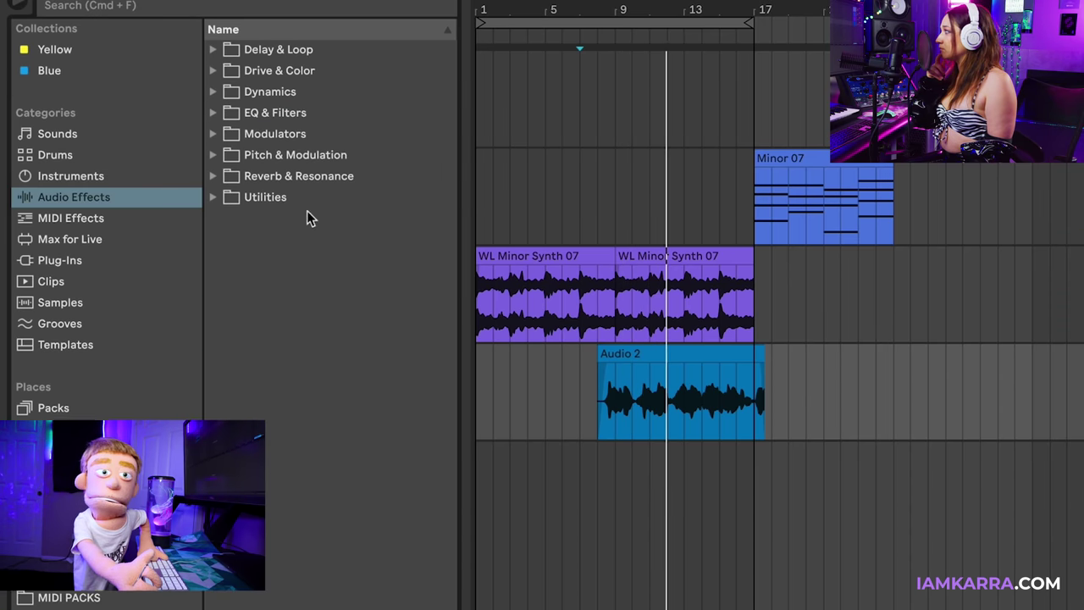
{"action": "left_click", "coordinate": [719, 350]}
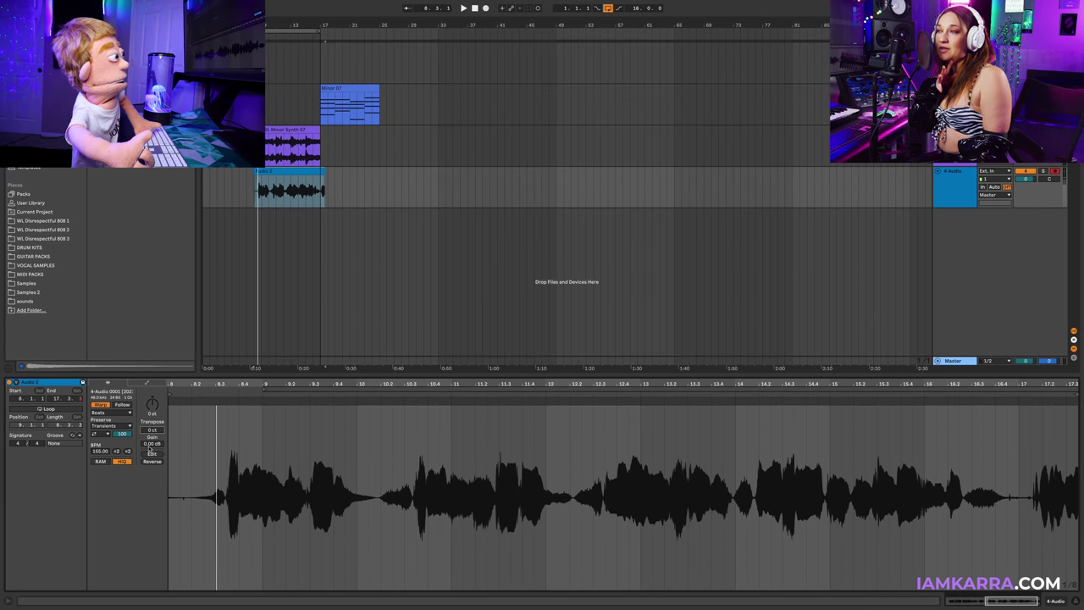
{"action": "left_click_drag", "start_coordinate": [150, 444], "coordinate": [150, 474]}
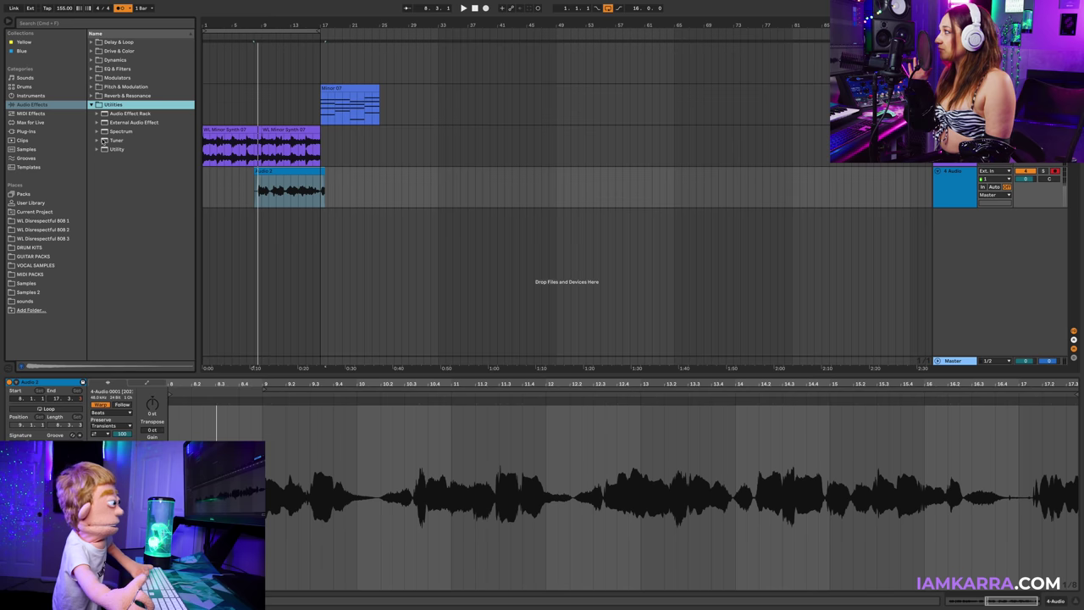
- Load the LEAD VOCAL SAUCE audio effect rack preset from the utilities onto the 4 Audio track
{"action": "key", "text": "Down"}
{"action": "key", "text": "Right"}
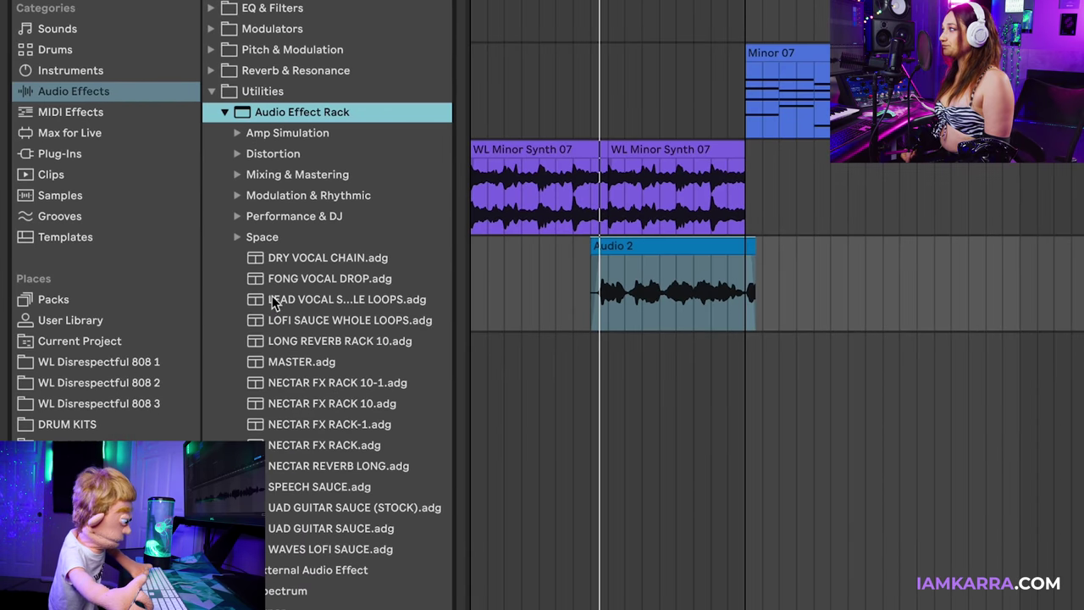
{"action": "left_click_drag", "start_coordinate": [273, 303], "coordinate": [498, 292]}
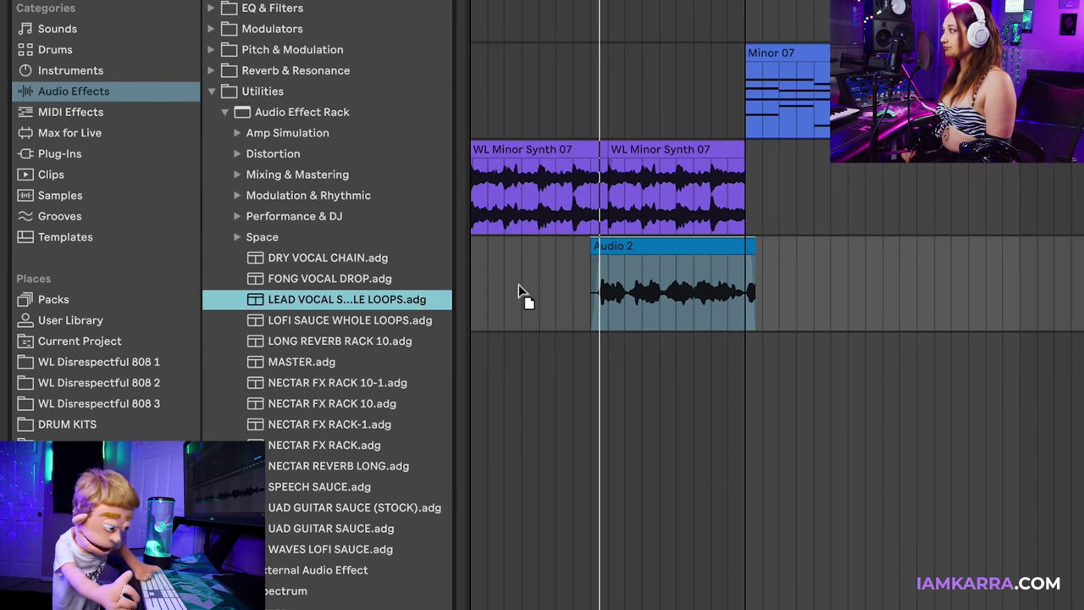
{"action": "left_click_drag", "start_coordinate": [647, 289], "coordinate": [716, 305]}
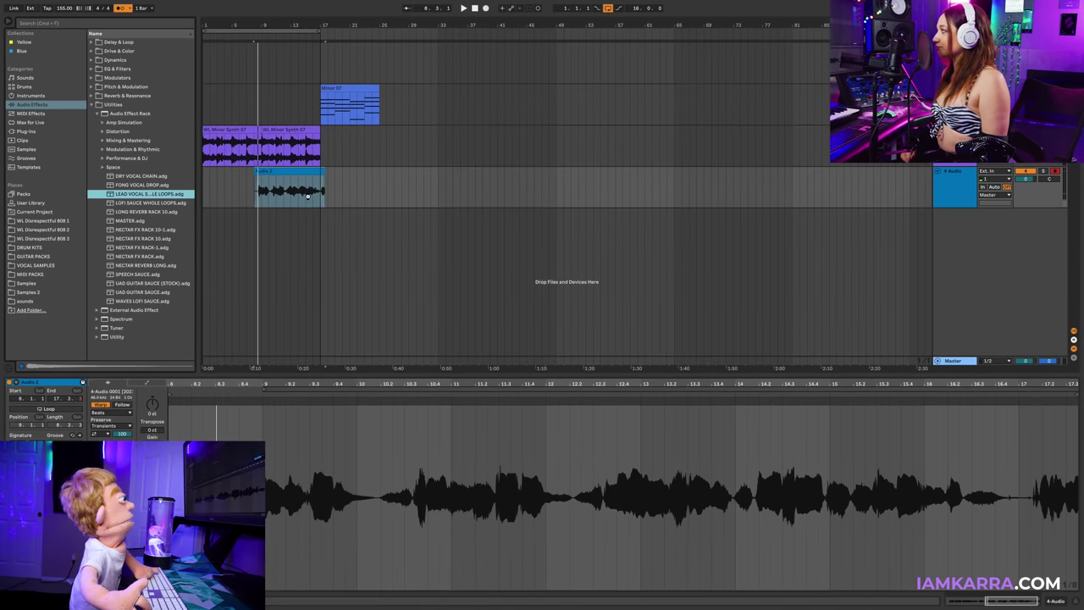
{"action": "left_click_drag", "start_coordinate": [303, 198], "coordinate": [303, 199]}
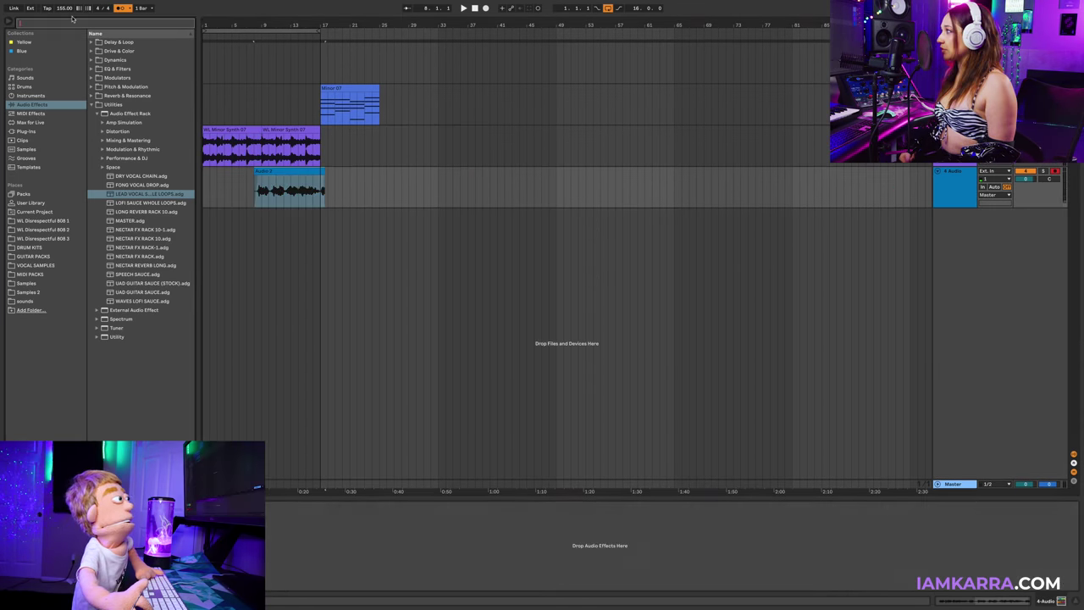
- Search for "realt" and place UAD Antares Auto-Tune Realtime(m) ahead of the lead vocal rack on the 4 Audio track
{"action": "type", "text": "realt"}
{"action": "key", "text": "super+f"}
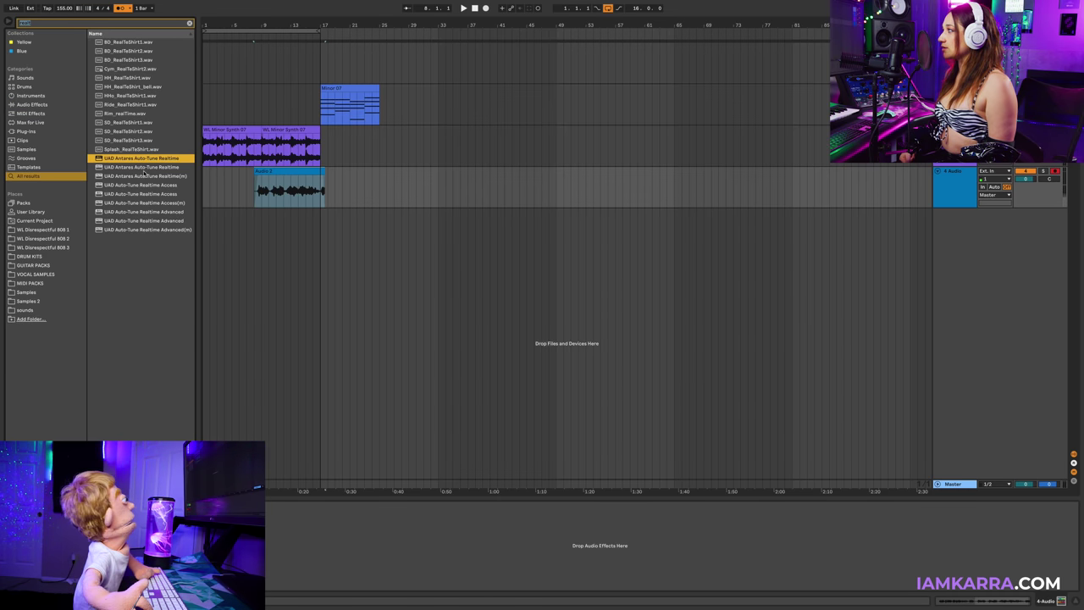
{"action": "left_click", "coordinate": [146, 169]}
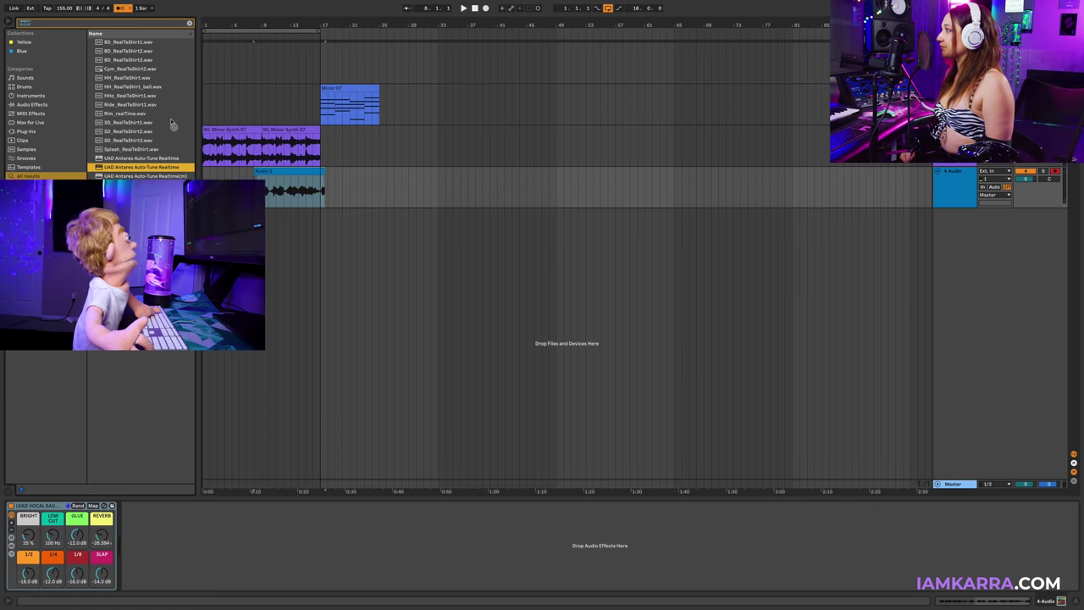
{"action": "left_click", "coordinate": [167, 175]}
{"action": "left_click_drag", "start_coordinate": [167, 176], "coordinate": [9, 557]}
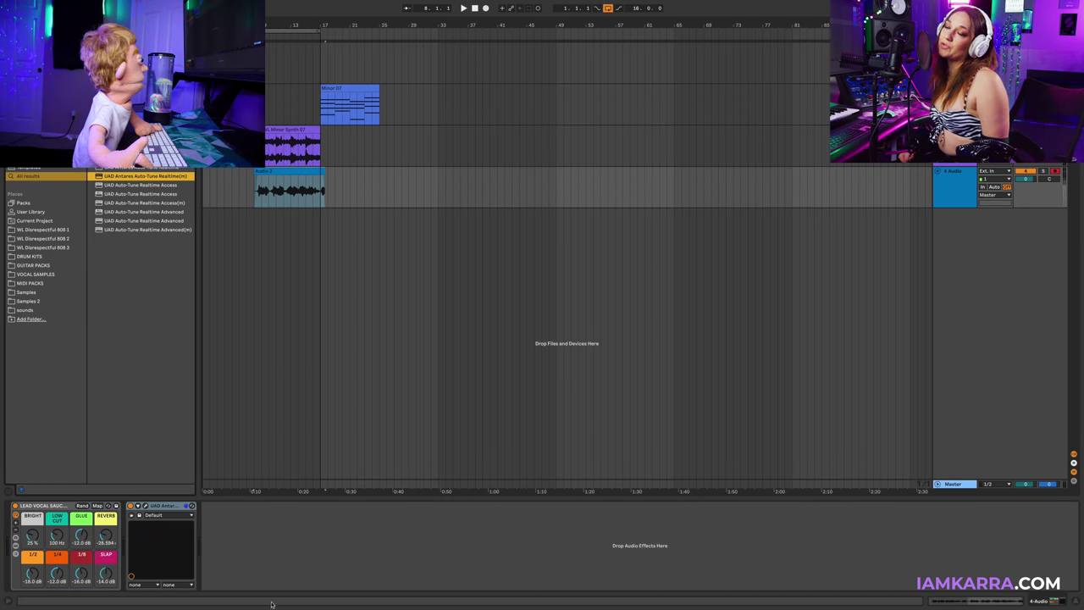
{"action": "left_click_drag", "start_coordinate": [164, 505], "coordinate": [211, 533]}
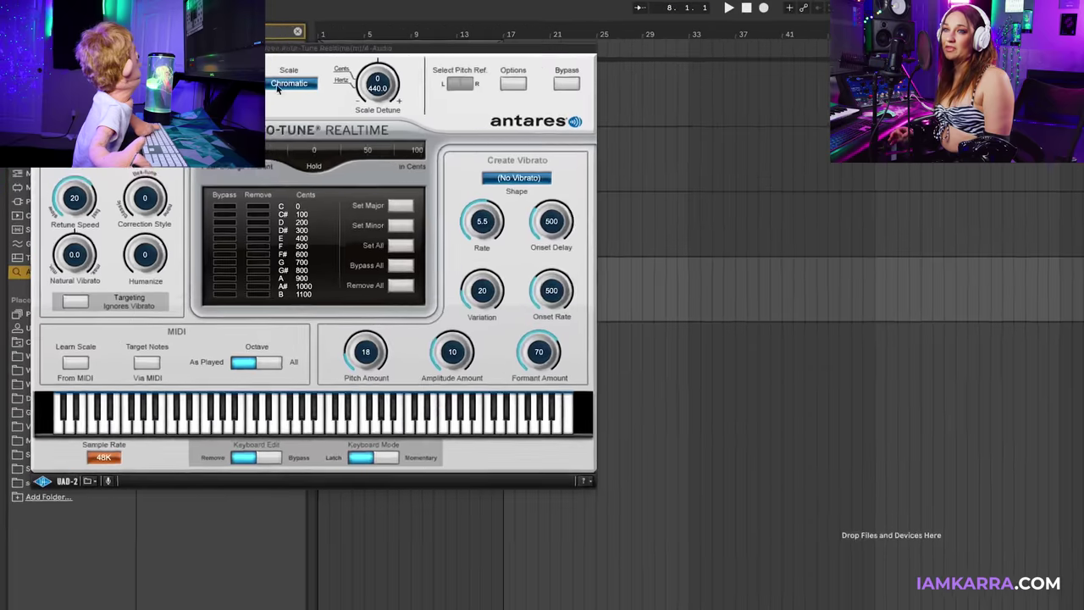
- Limit Auto-Tune Realtime's correction to the minor-scale notes and audition the vocal through it
{"action": "left_click", "coordinate": [280, 85]}
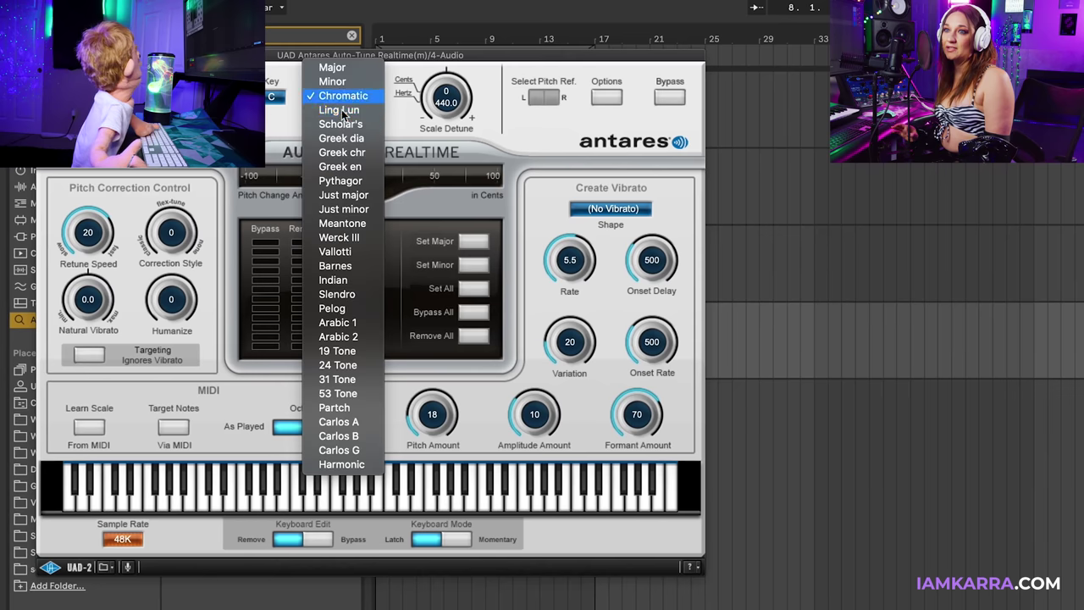
{"action": "left_click", "coordinate": [462, 267]}
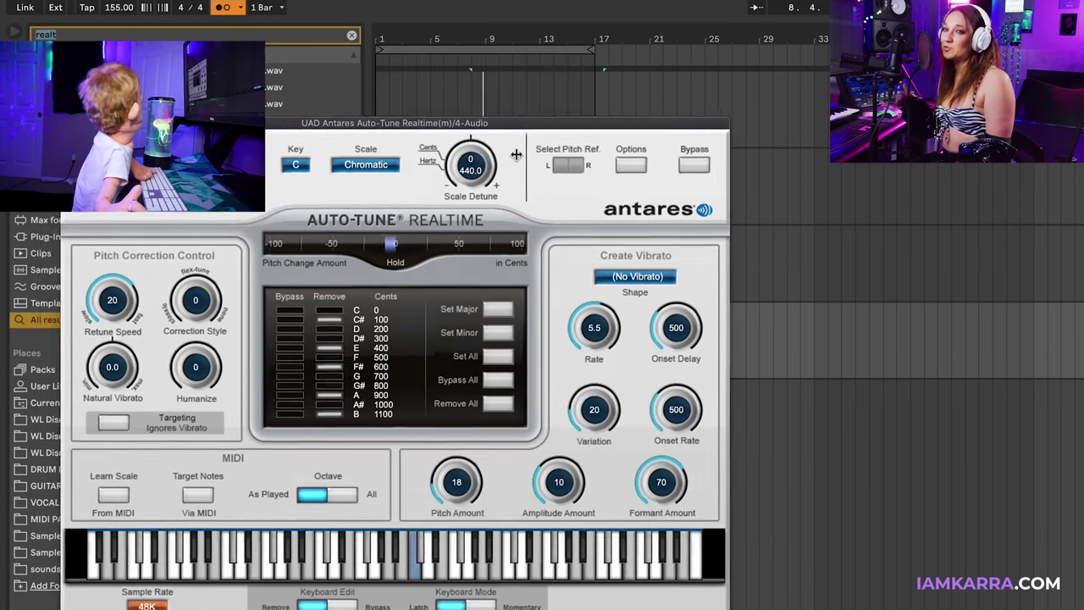
{"action": "left_click_drag", "start_coordinate": [510, 125], "coordinate": [595, 397]}
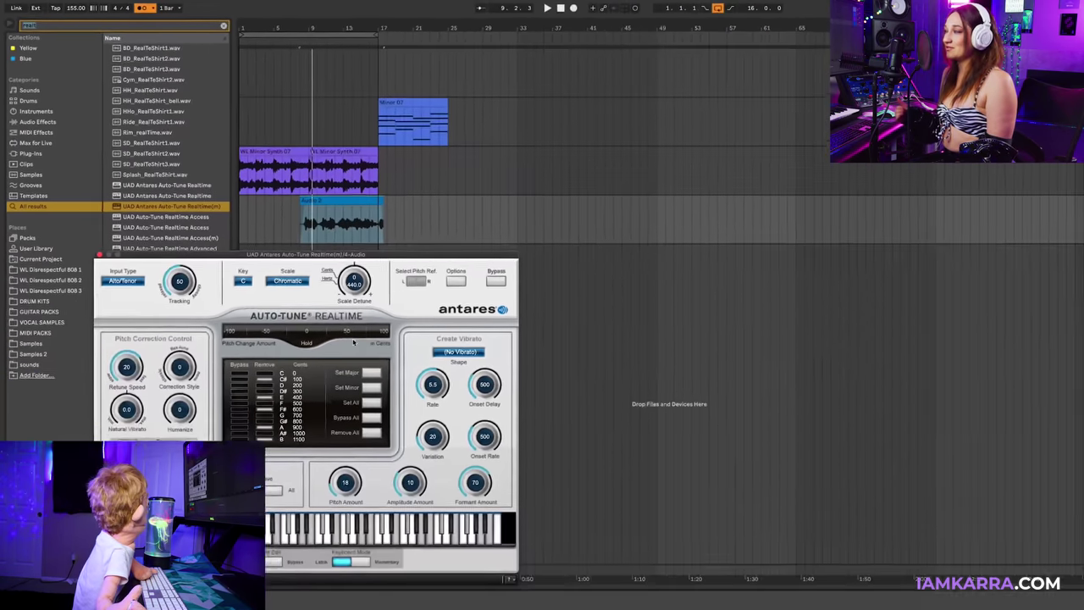
{"action": "key", "text": "space"}
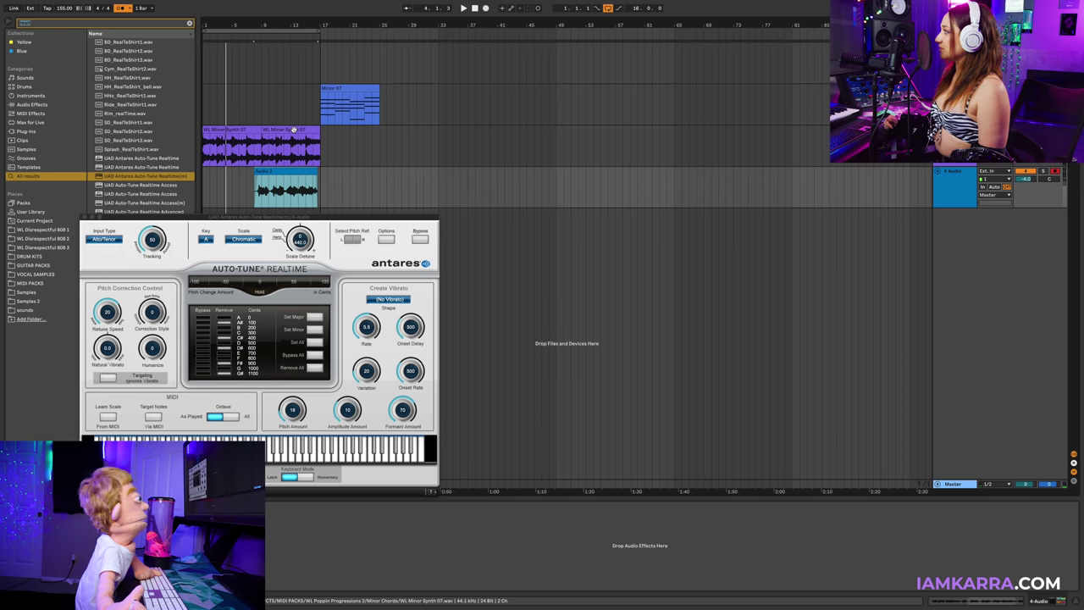
- Duplicate the WL Minor Synth 07 clip four times so the progression runs to bar 49
{"action": "key", "text": "super+d"}
{"action": "key", "text": "super+d"}
{"action": "key", "text": "super+d"}
{"action": "key", "text": "super+d"}
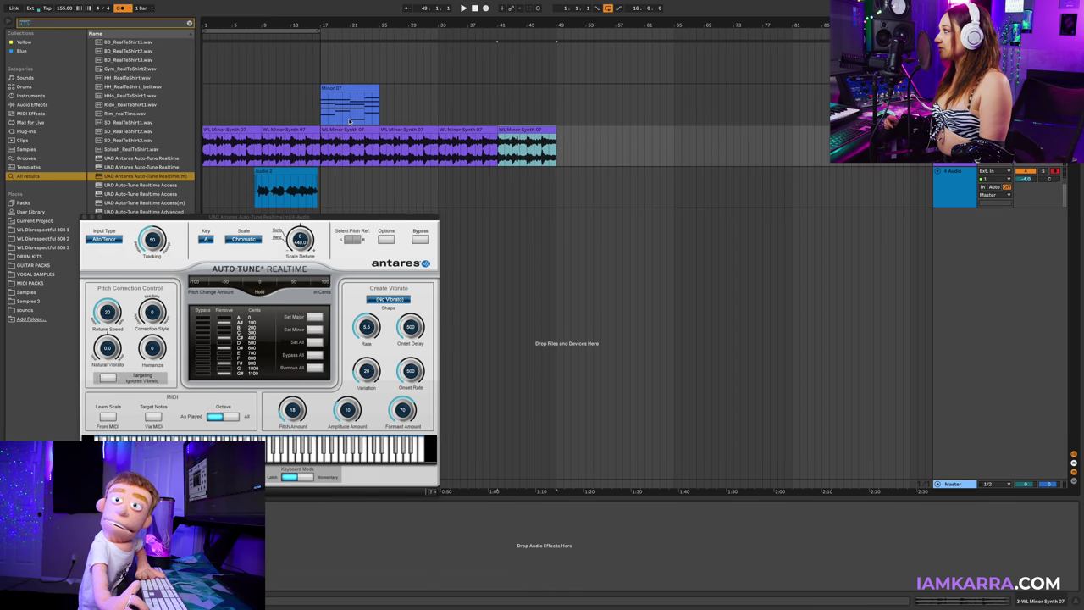
- Close the Auto-Tune window and turn the lead vocal rack's 1/8 control down to -inf dB
{"action": "left_click", "coordinate": [301, 173]}
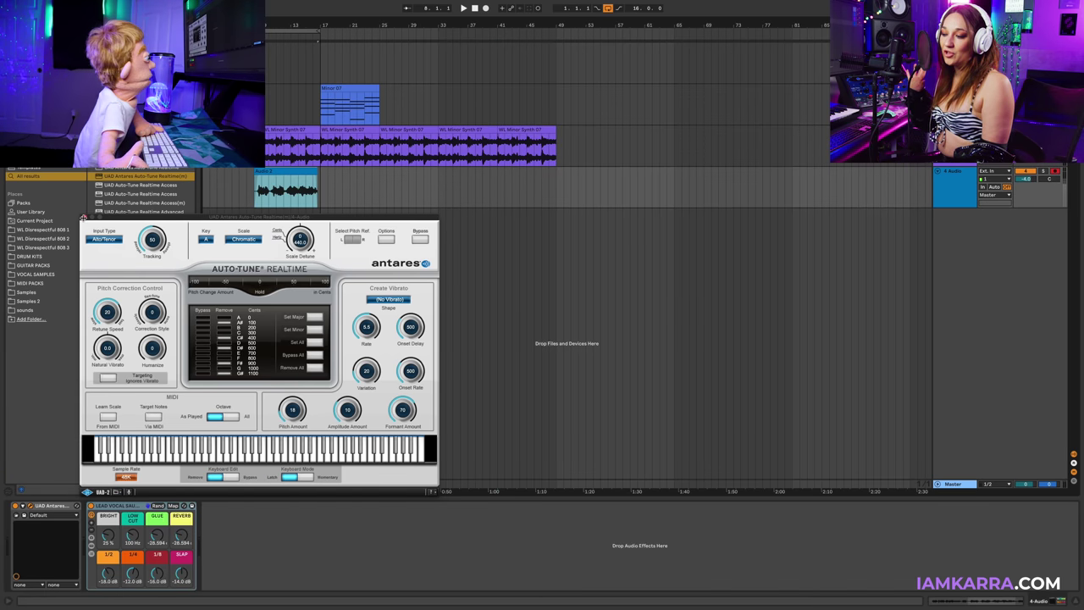
{"action": "left_click", "coordinate": [83, 217]}
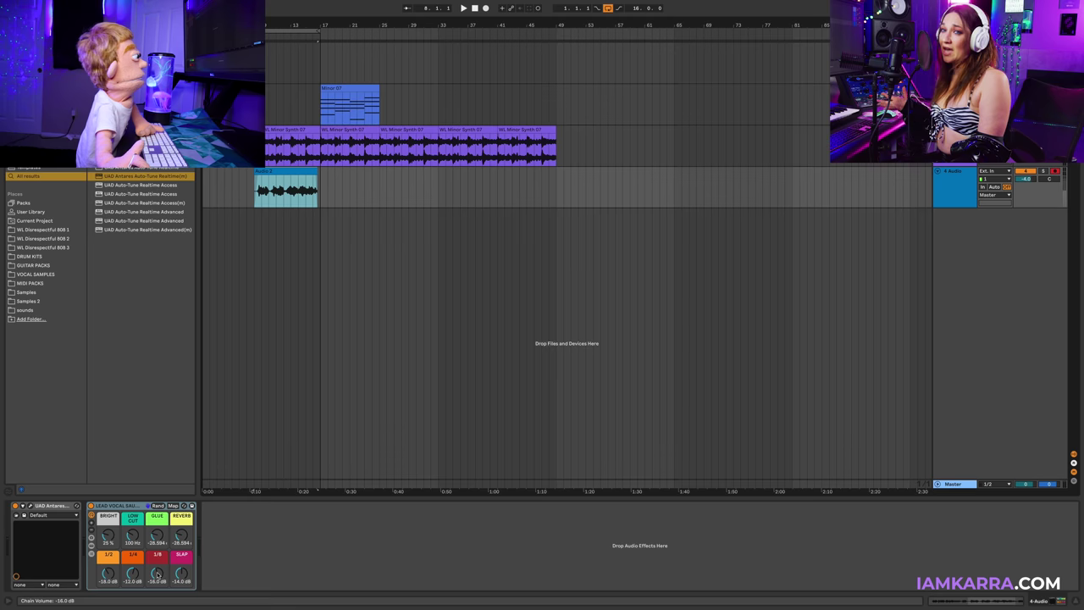
{"action": "left_click_drag", "start_coordinate": [156, 574], "coordinate": [156, 602]}
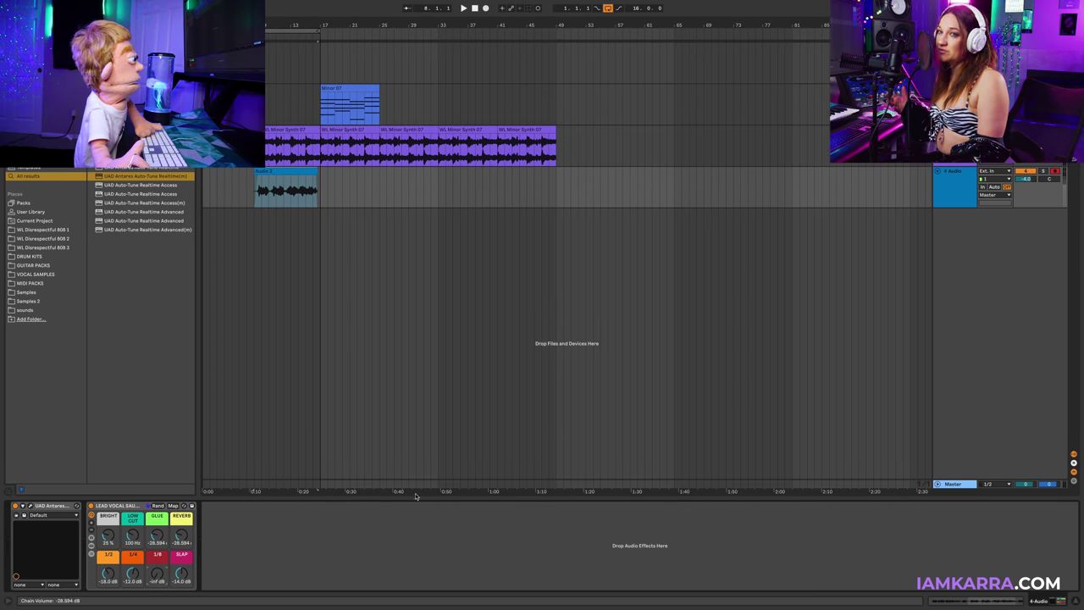
- Show the take lanes of the 4 Audio track and replace their old takes with the Audio 2 clip in the second lane
{"action": "right_click", "coordinate": [954, 187]}
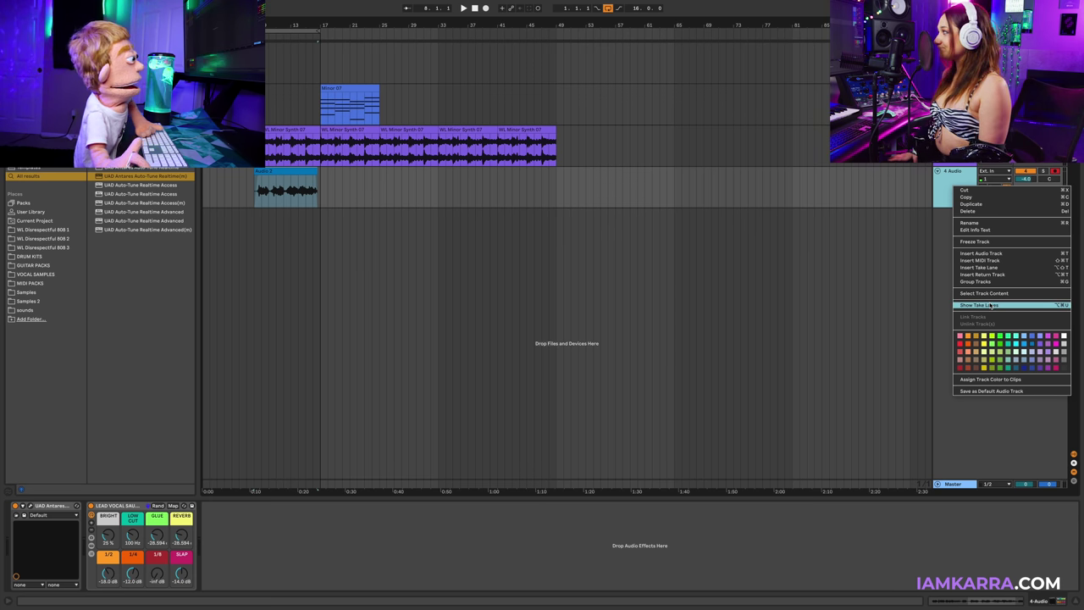
{"action": "left_click", "coordinate": [990, 305]}
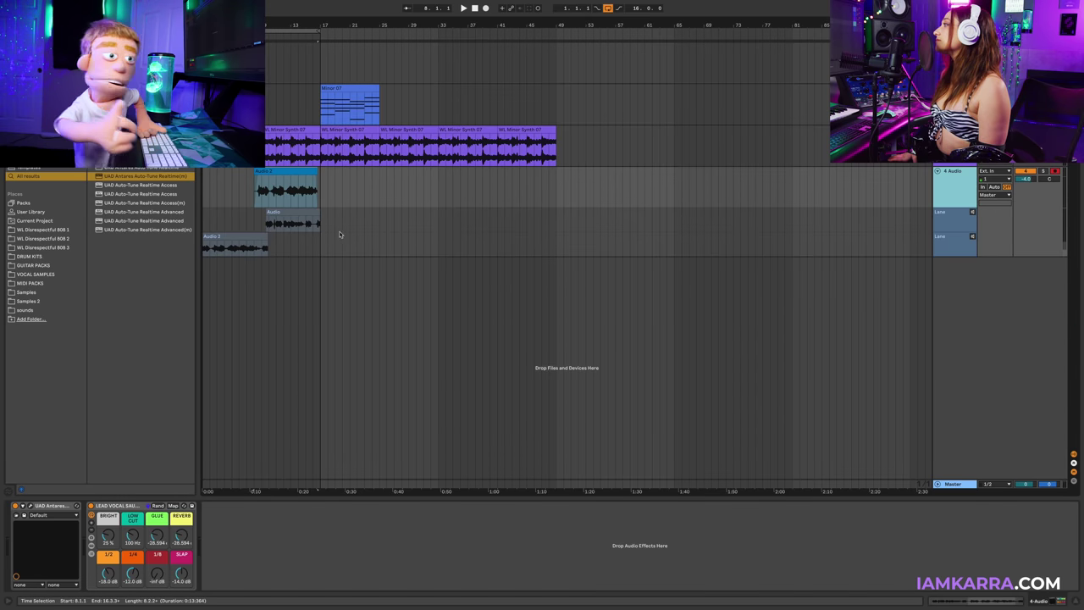
{"action": "left_click_drag", "start_coordinate": [343, 221], "coordinate": [152, 258]}
{"action": "key", "text": "Delete"}
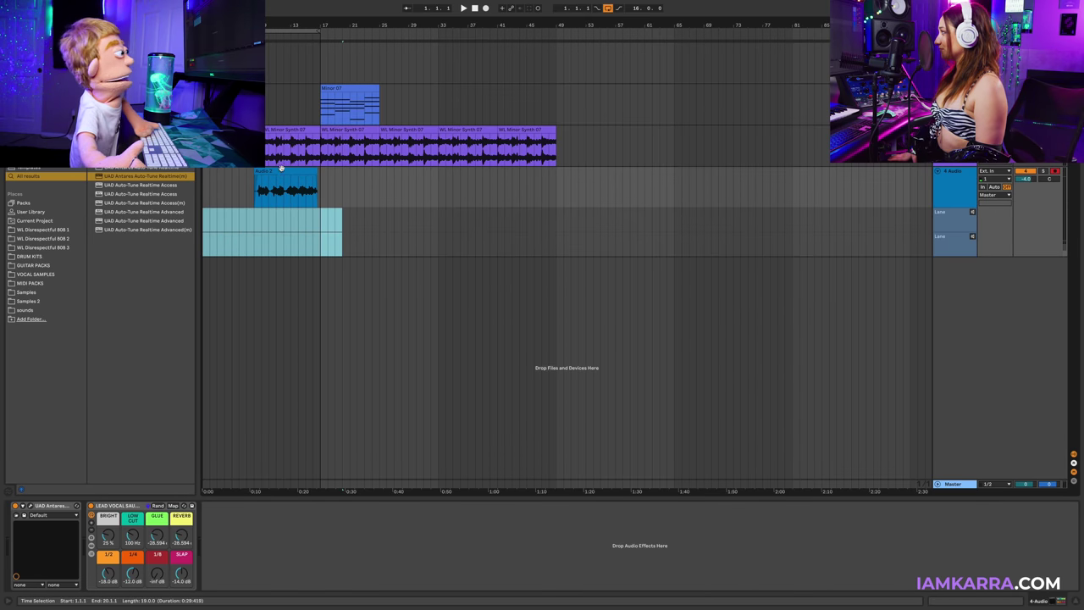
{"action": "left_click_drag", "start_coordinate": [278, 173], "coordinate": [284, 242]}
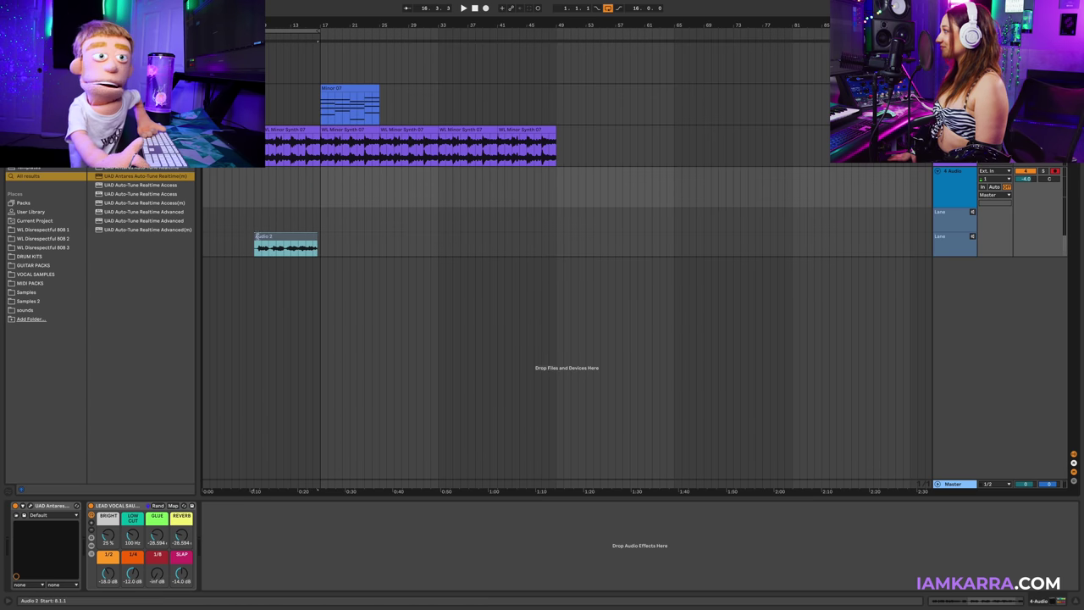
- Start playback at bar 5, record a new vocal take on the 4 Audio track, and turn off the arrangement loop
{"action": "left_click", "coordinate": [210, 183]}
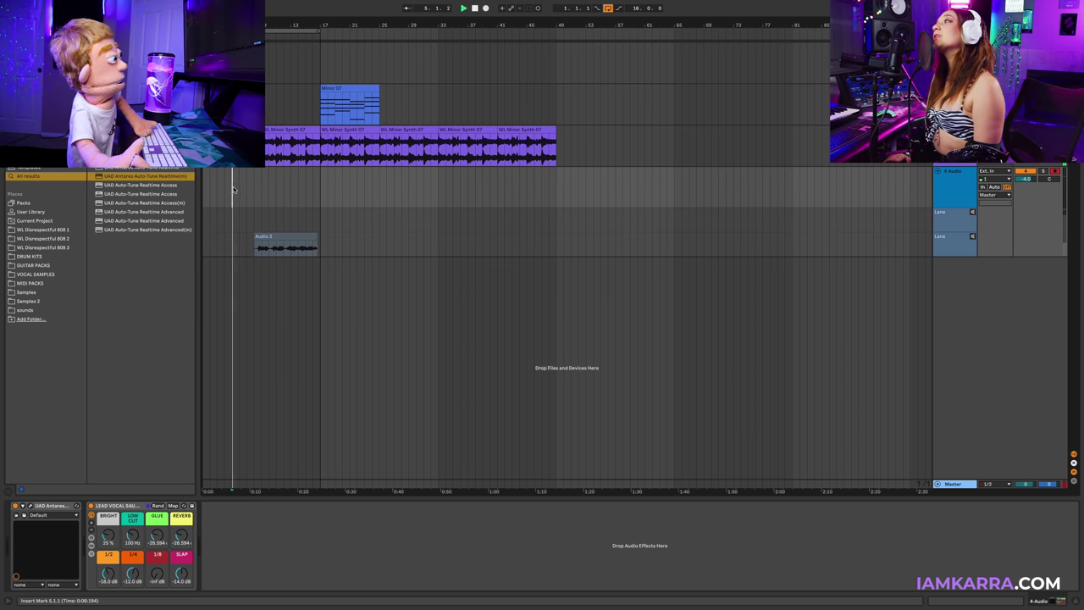
{"action": "key", "text": "F9"}
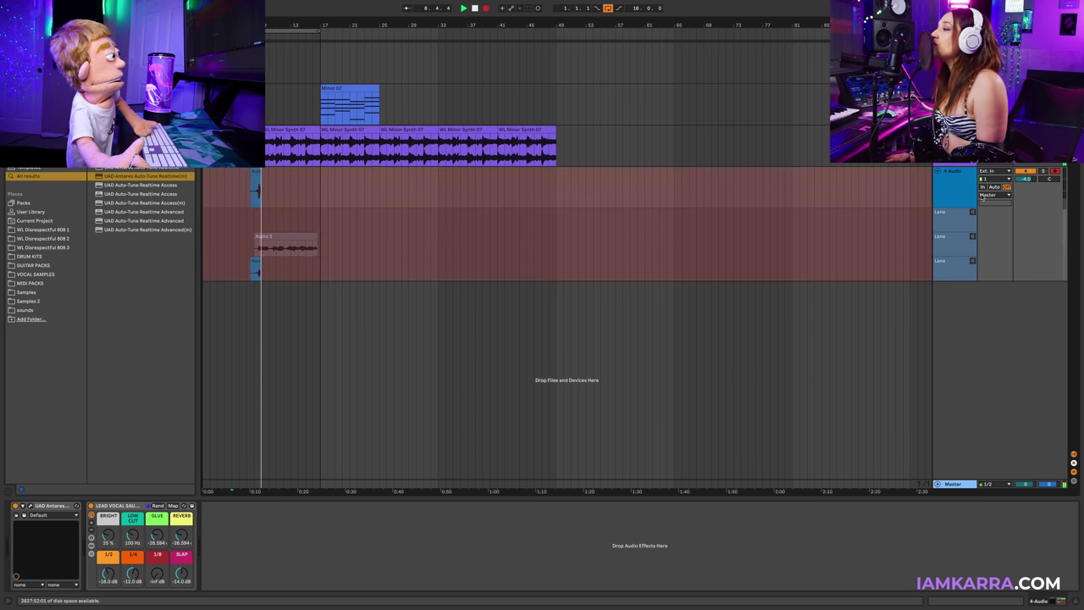
{"action": "left_click", "coordinate": [608, 9]}
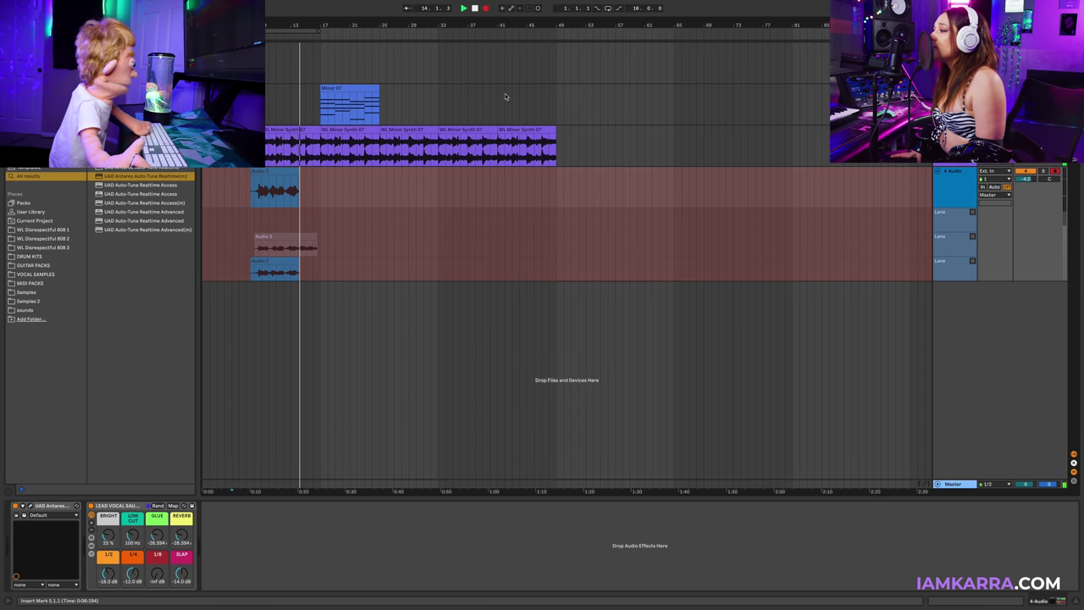
- Stop the running vocal recording and undo it
{"action": "left_click", "coordinate": [354, 91]}
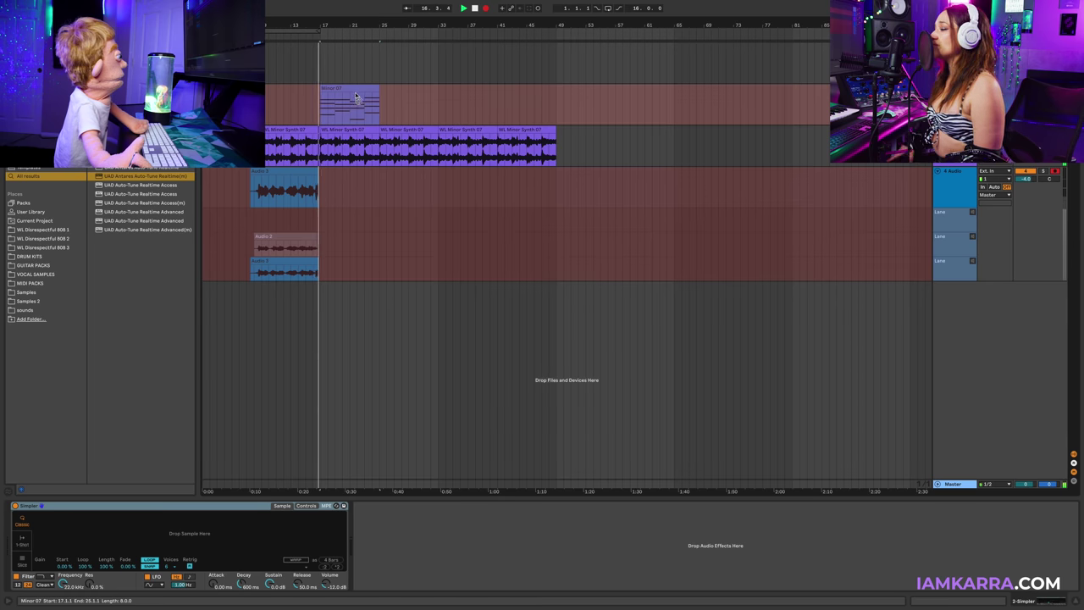
{"action": "key", "text": "space"}
{"action": "key", "text": "super+z"}
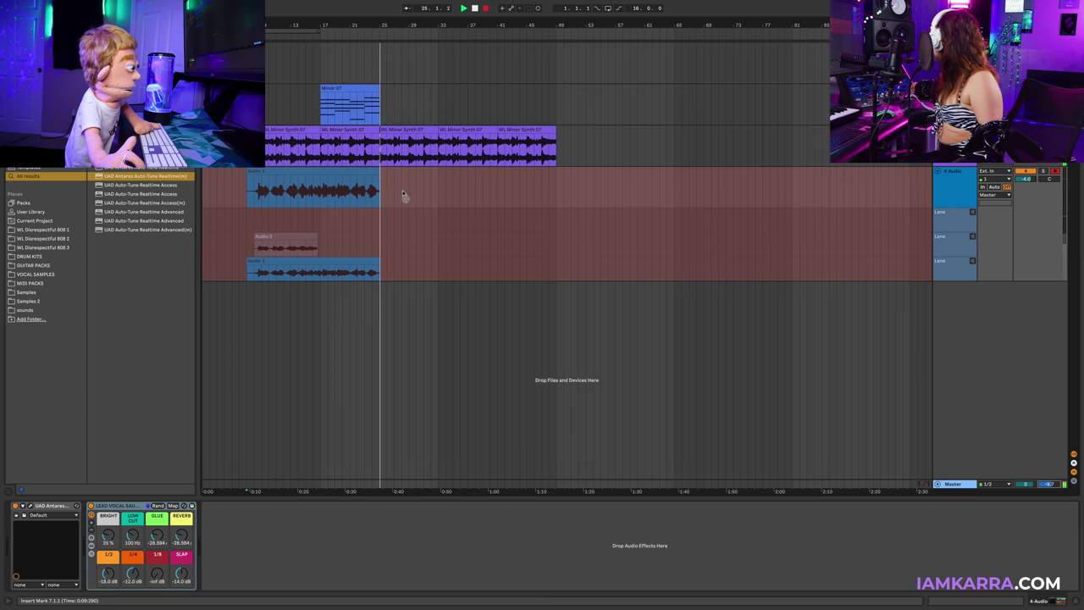
- Finish a new vocal take on the 4 Audio track running from bar 7 to about bar 25, and select its clip
{"action": "key", "text": "space"}
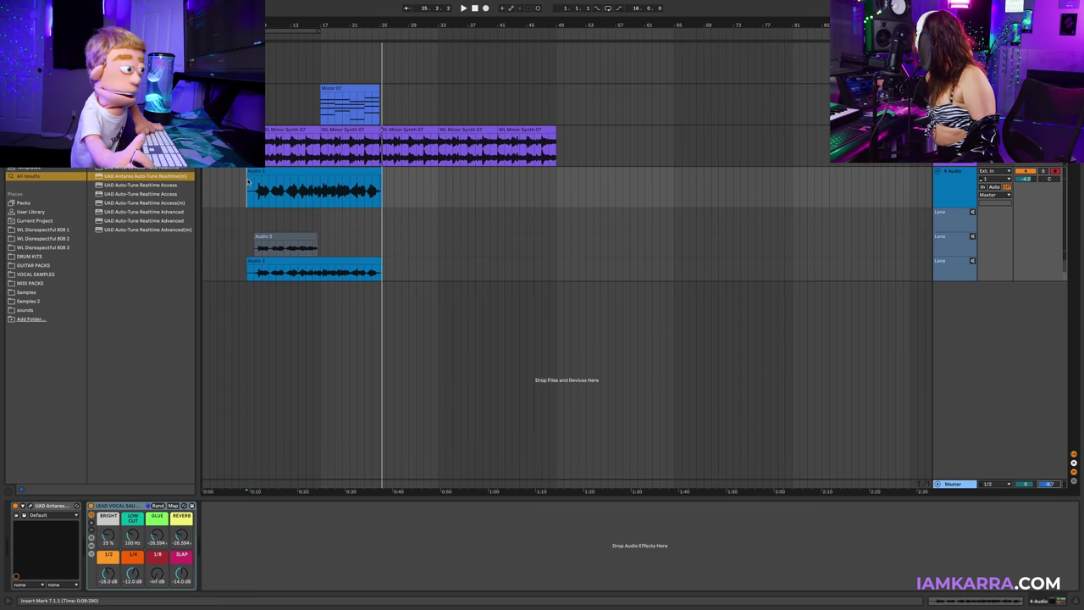
{"action": "left_click", "coordinate": [250, 179]}
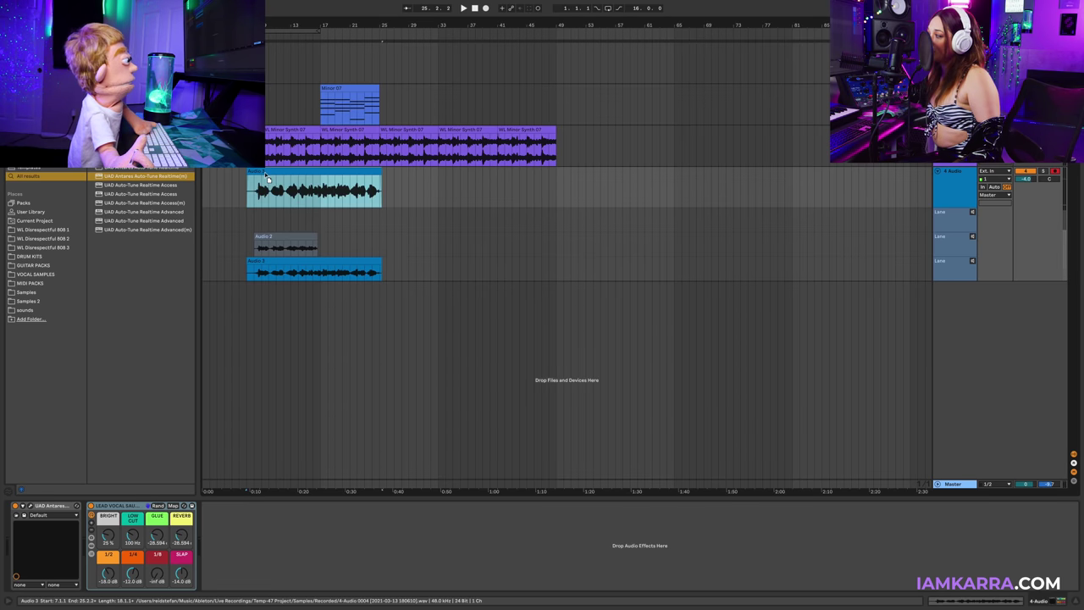
- Audition the new vocal take from bar 8, lower its clip gain to -3.54 dB, and turn off its warping
{"action": "left_click", "coordinate": [262, 202]}
{"action": "key", "text": "space"}
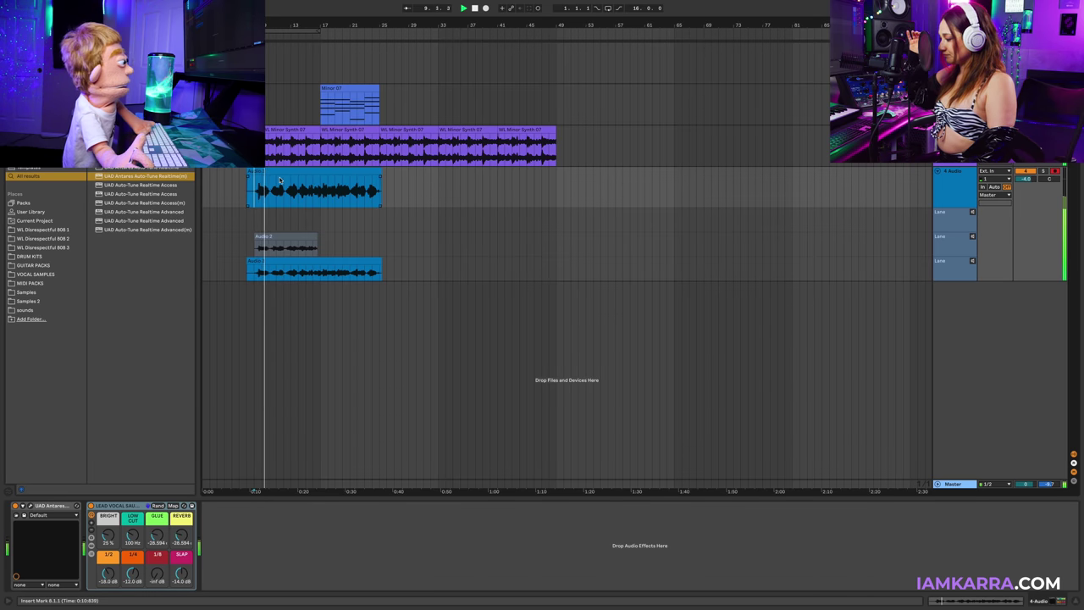
{"action": "double_click", "coordinate": [281, 179]}
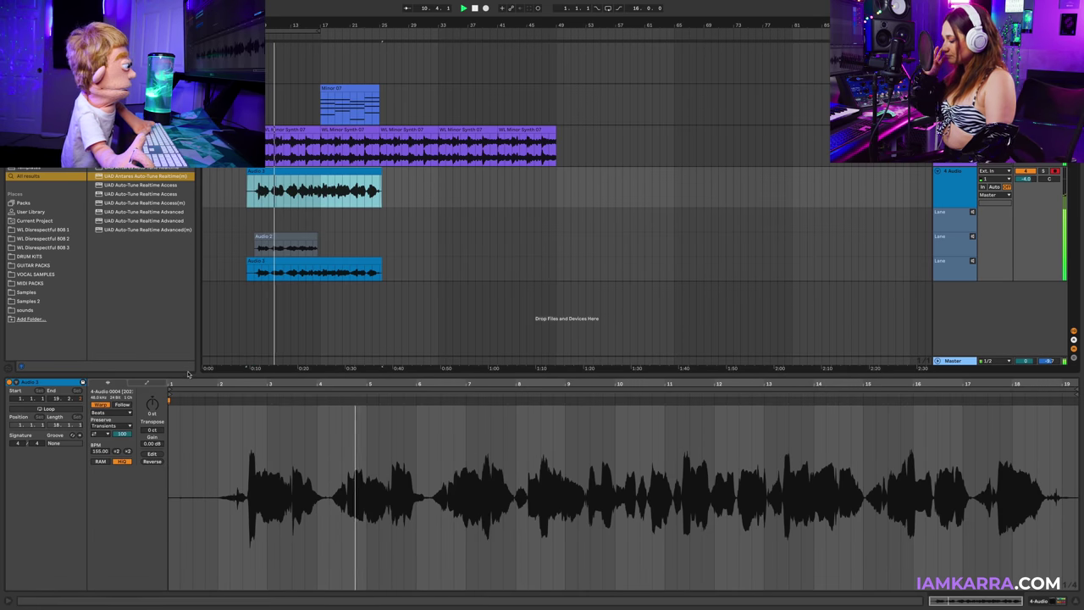
{"action": "left_click_drag", "start_coordinate": [163, 437], "coordinate": [164, 461]}
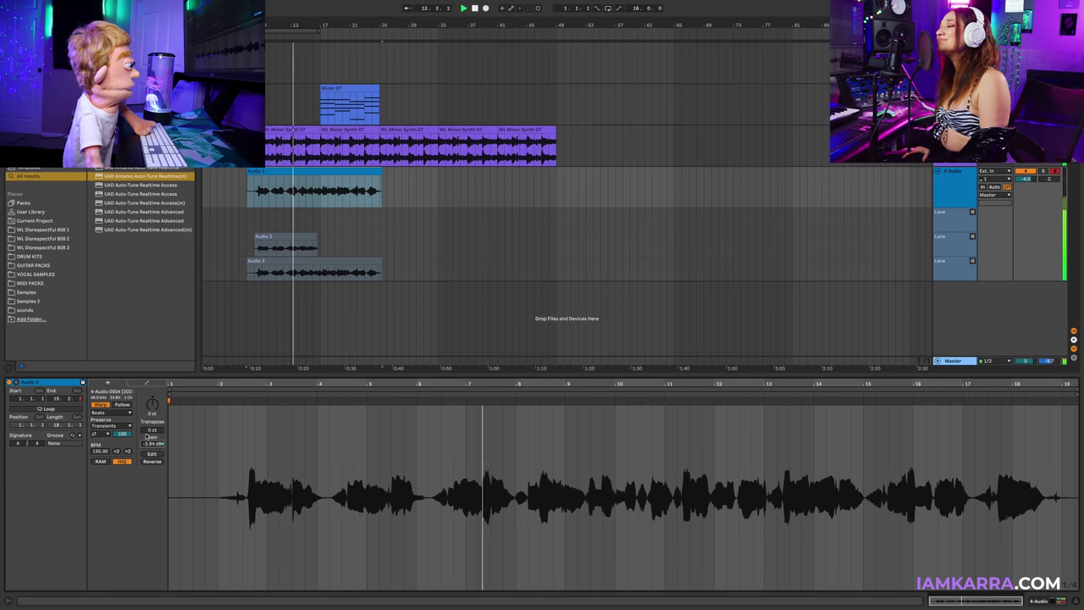
{"action": "left_click", "coordinate": [101, 404]}
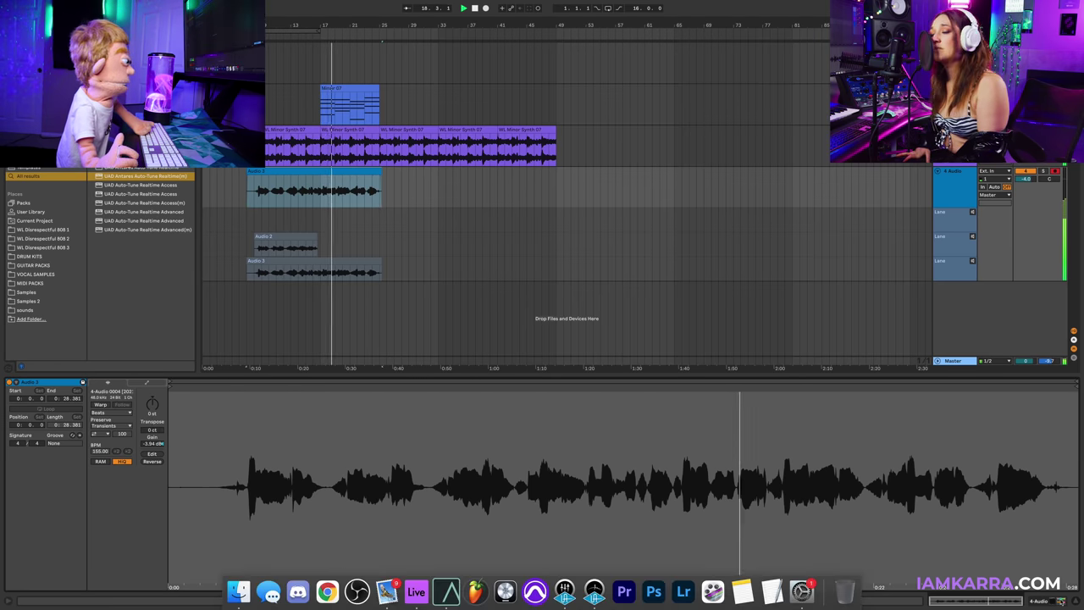
{"action": "left_click", "coordinate": [1039, 601]}
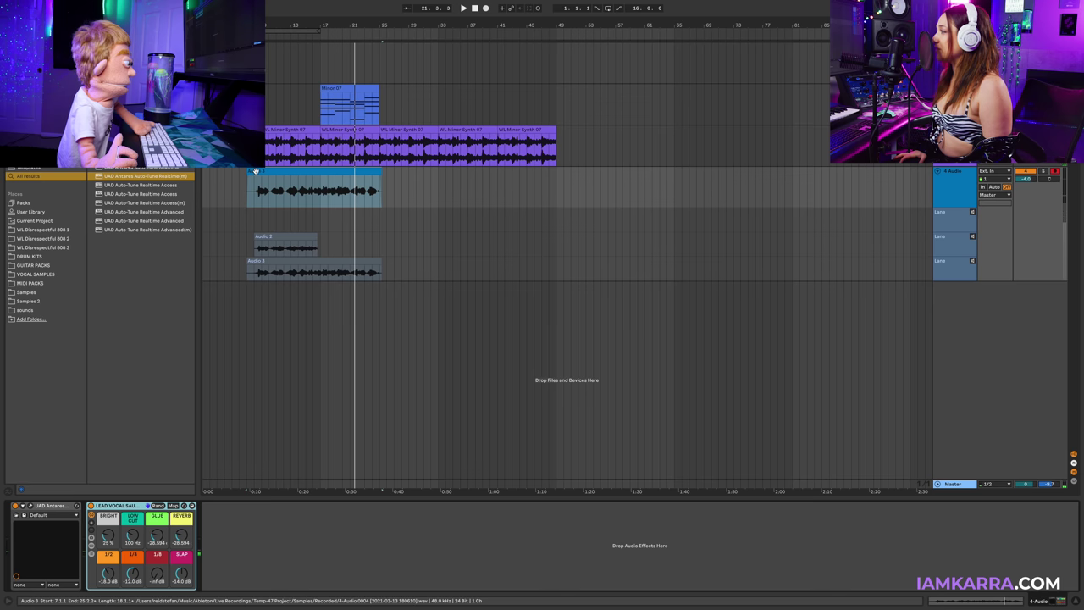
- Move the part of the Audio 3 clip from bar 17 onward into the second take lane
{"action": "left_click_drag", "start_coordinate": [257, 172], "coordinate": [261, 213]}
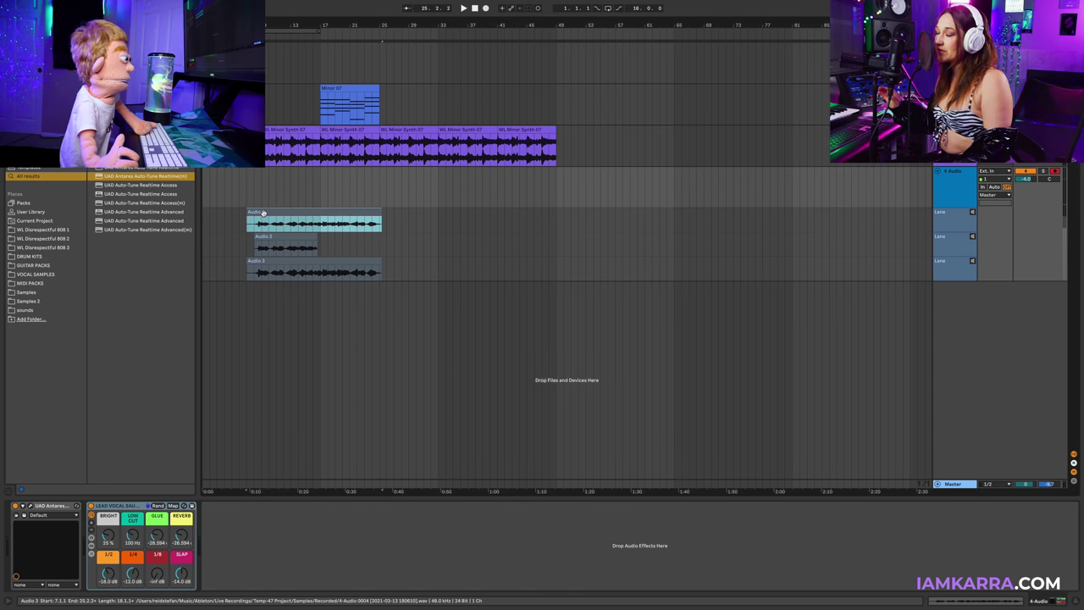
{"action": "key", "text": "super+z"}
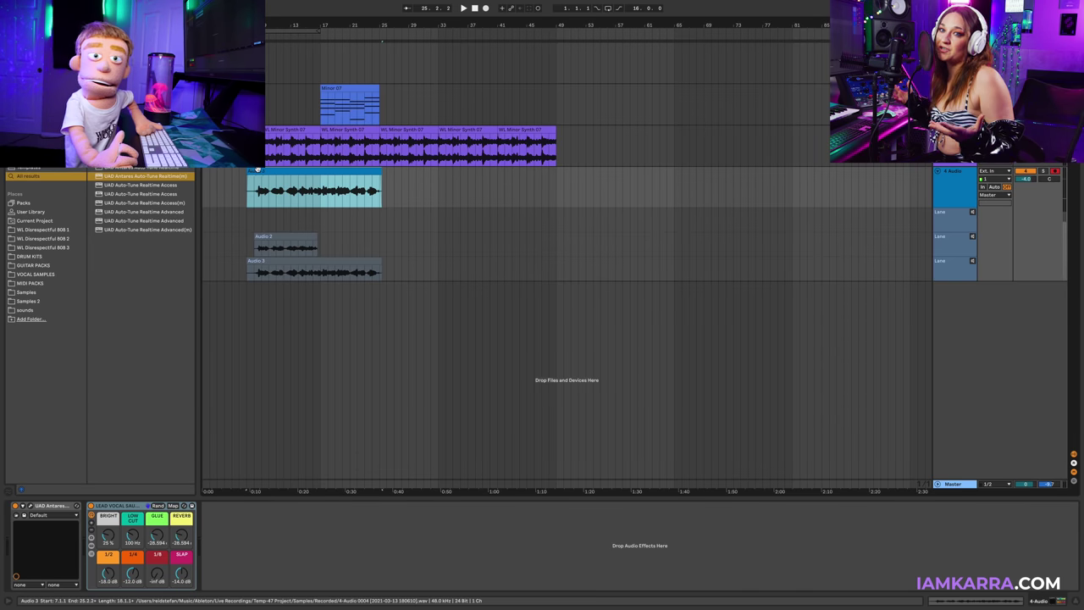
{"action": "left_click_drag", "start_coordinate": [322, 184], "coordinate": [333, 233]}
{"action": "key", "text": "super+z"}
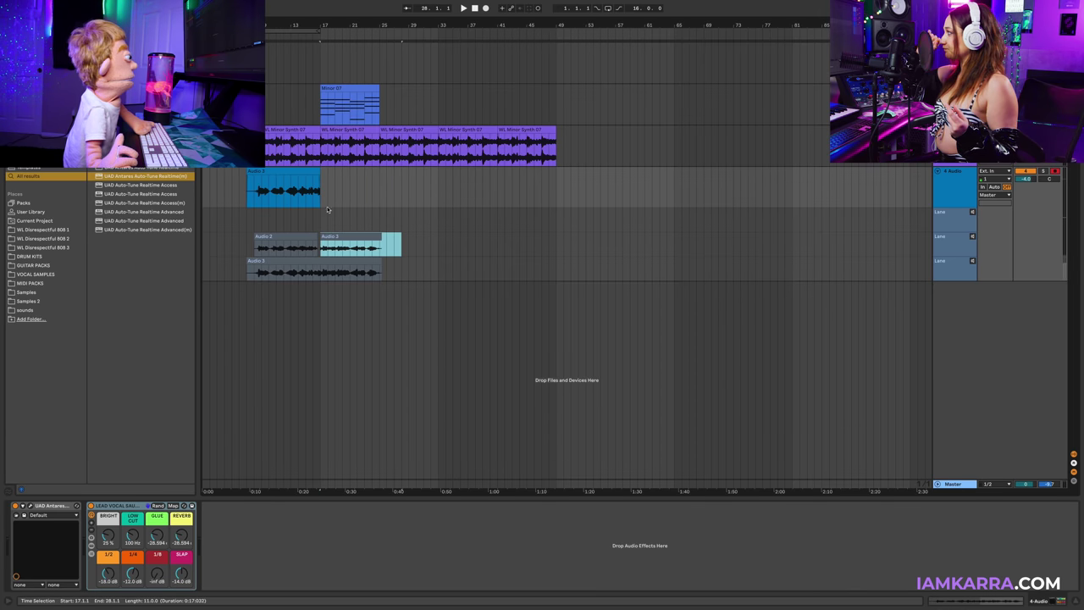
- Listen to the Audio 3 clip from bar 15 and cut it so the main vocal ends at bar 15
{"action": "left_click", "coordinate": [307, 195]}
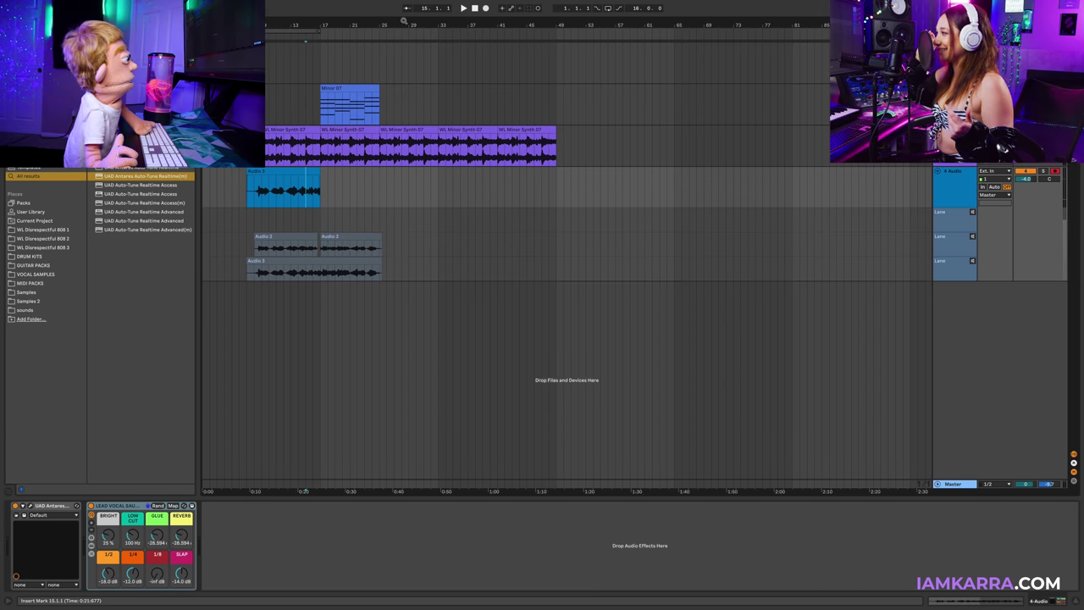
{"action": "key", "text": "space"}
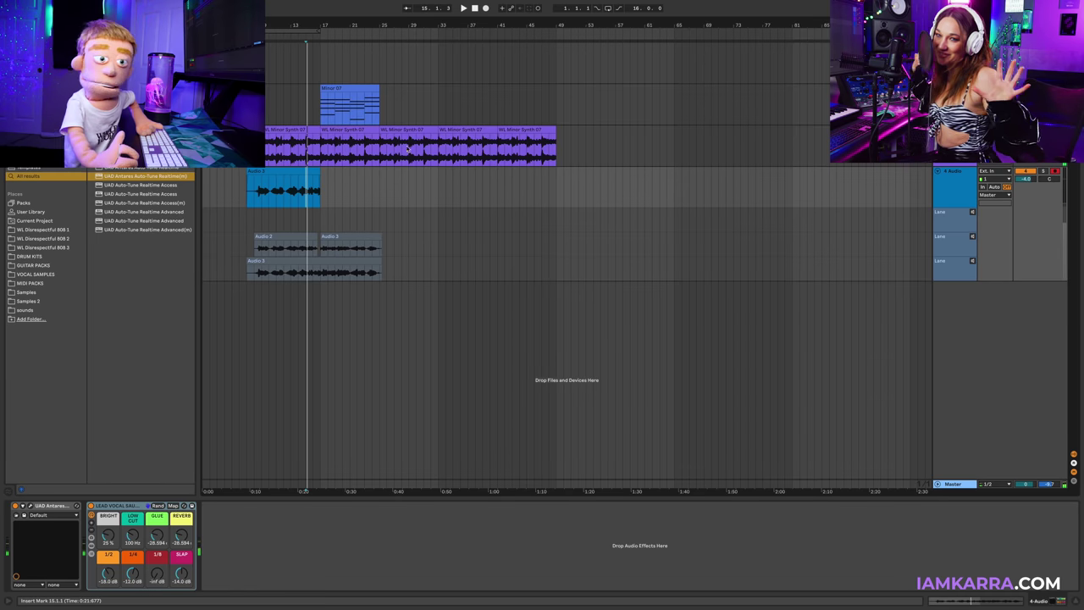
{"action": "mouse_move", "coordinate": [320, 173]}
{"action": "left_mouse_down"}
{"action": "mouse_move", "coordinate": [357, 170]}
{"action": "mouse_move", "coordinate": [319, 179]}
{"action": "left_mouse_up"}
{"action": "key", "text": "space"}
{"action": "key", "text": "Delete"}
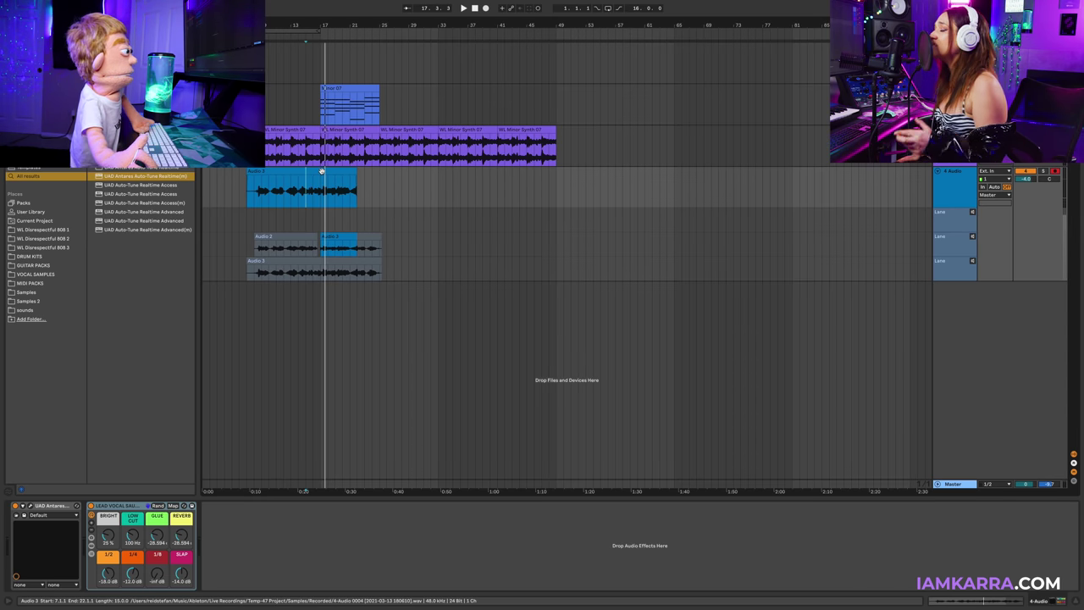
- Start playback at bar 13 and record a new vocal take on the 4 Audio track from bar 15 to about bar 25
{"action": "key", "text": "space"}
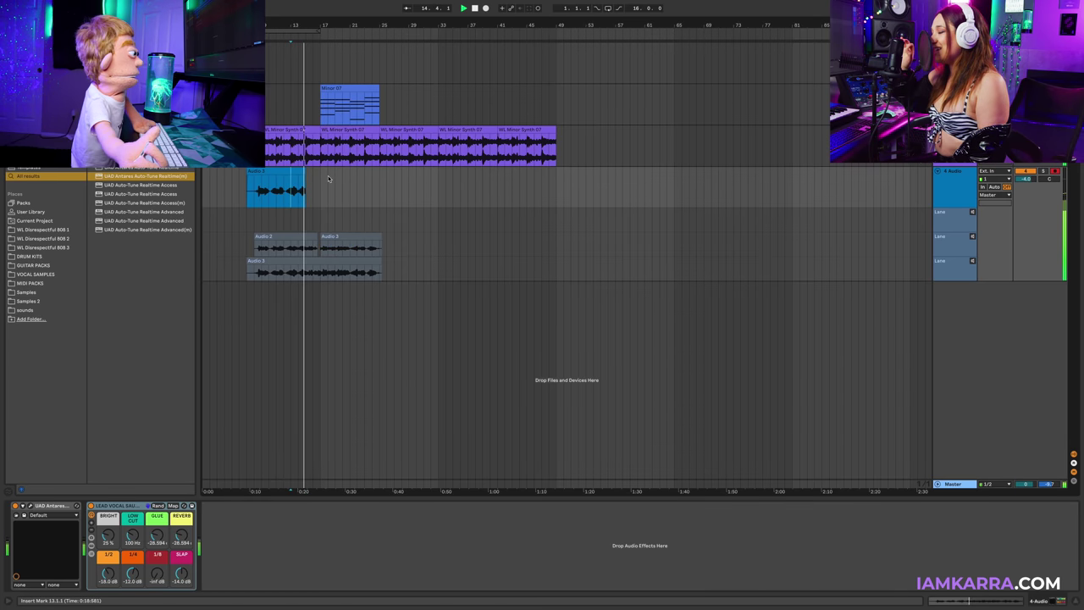
{"action": "key", "text": "F9"}
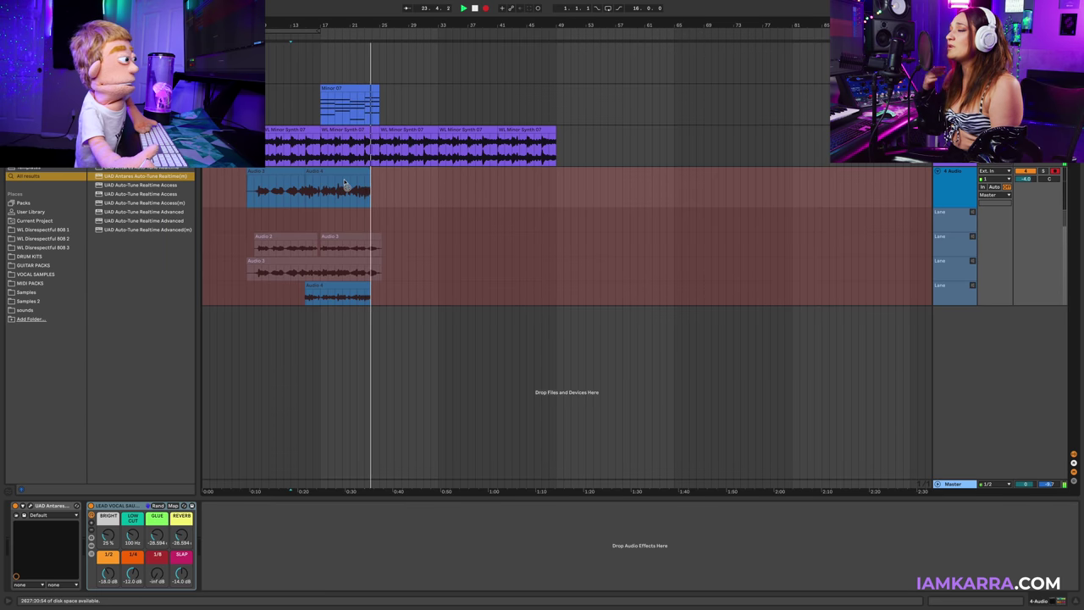
{"action": "key", "text": "space"}
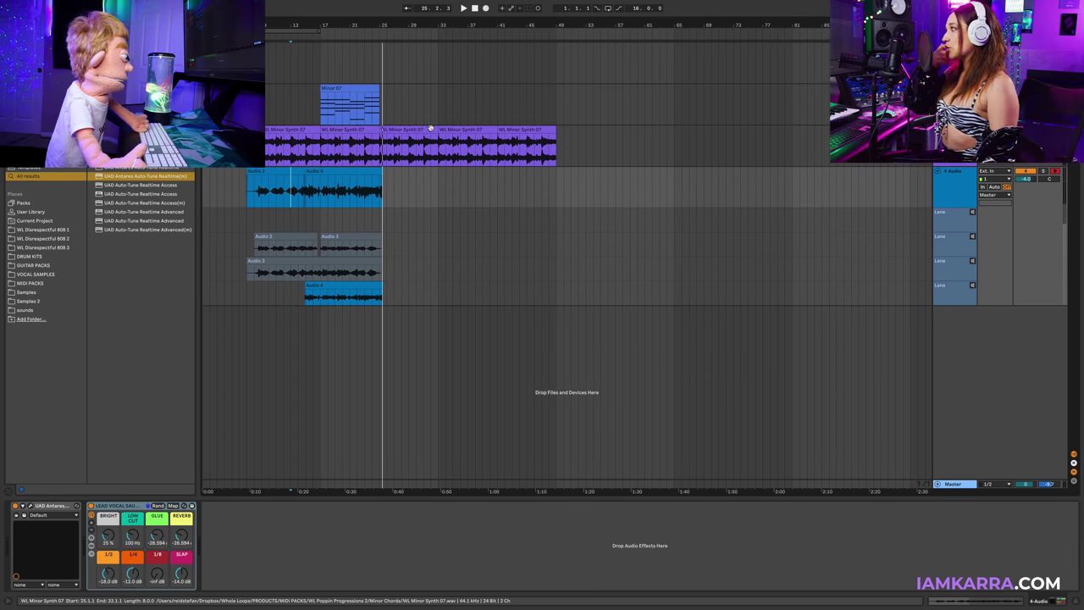
- Move the Audio 4 part between bars 16 and 24 into the first take lane, and trim Audio 3 to run from bar 9 to bar 17
{"action": "left_click", "coordinate": [330, 185]}
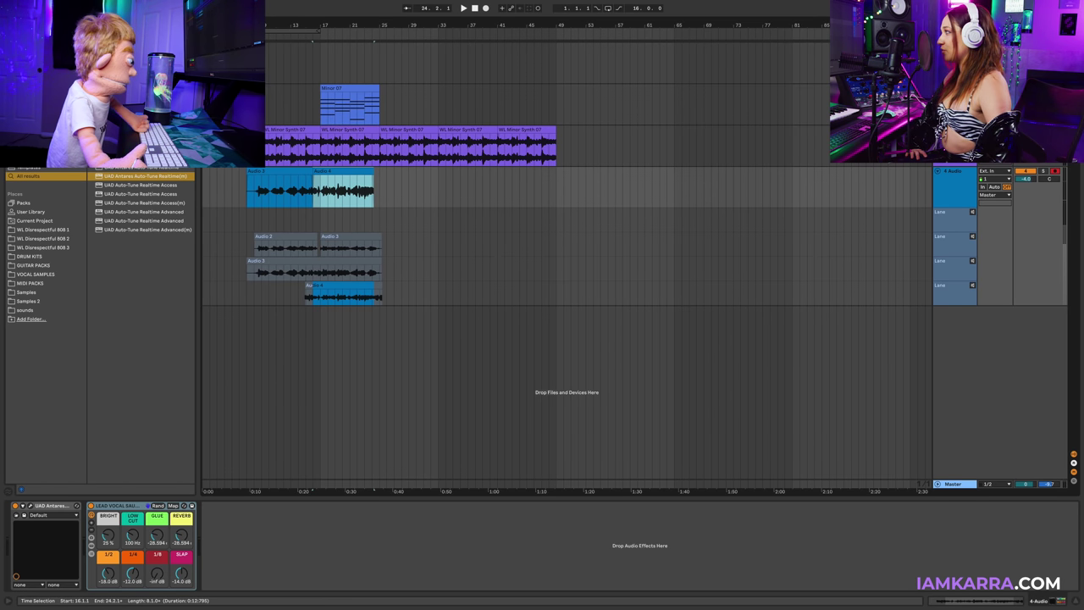
{"action": "left_click_drag", "start_coordinate": [354, 172], "coordinate": [345, 208]}
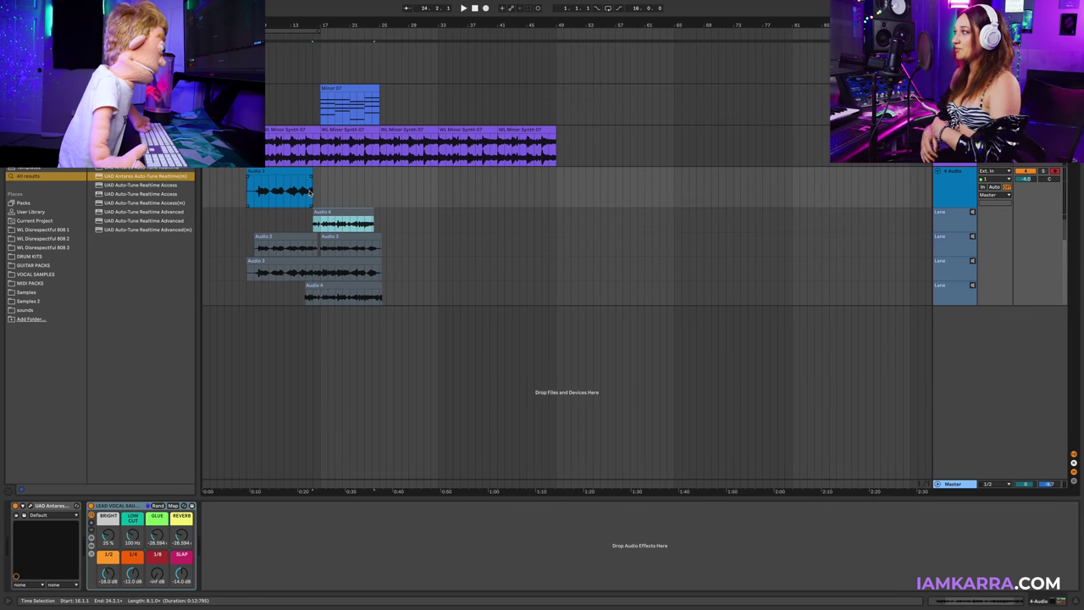
{"action": "left_click_drag", "start_coordinate": [247, 172], "coordinate": [262, 172]}
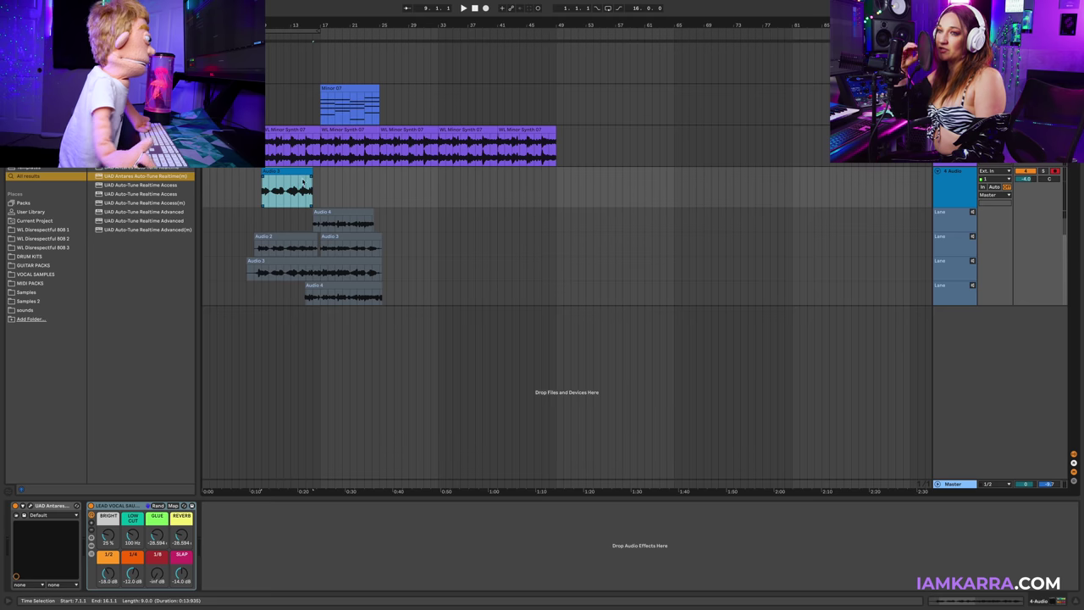
{"action": "left_click_drag", "start_coordinate": [313, 181], "coordinate": [378, 188]}
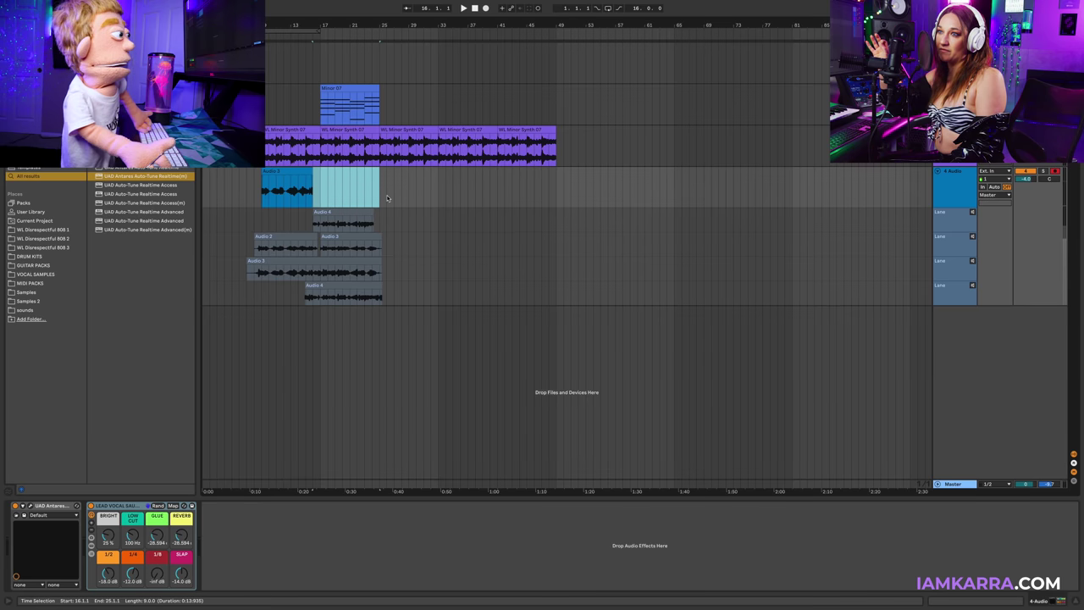
{"action": "left_click_drag", "start_coordinate": [313, 174], "coordinate": [318, 173]}
{"action": "left_click", "coordinate": [311, 182]}
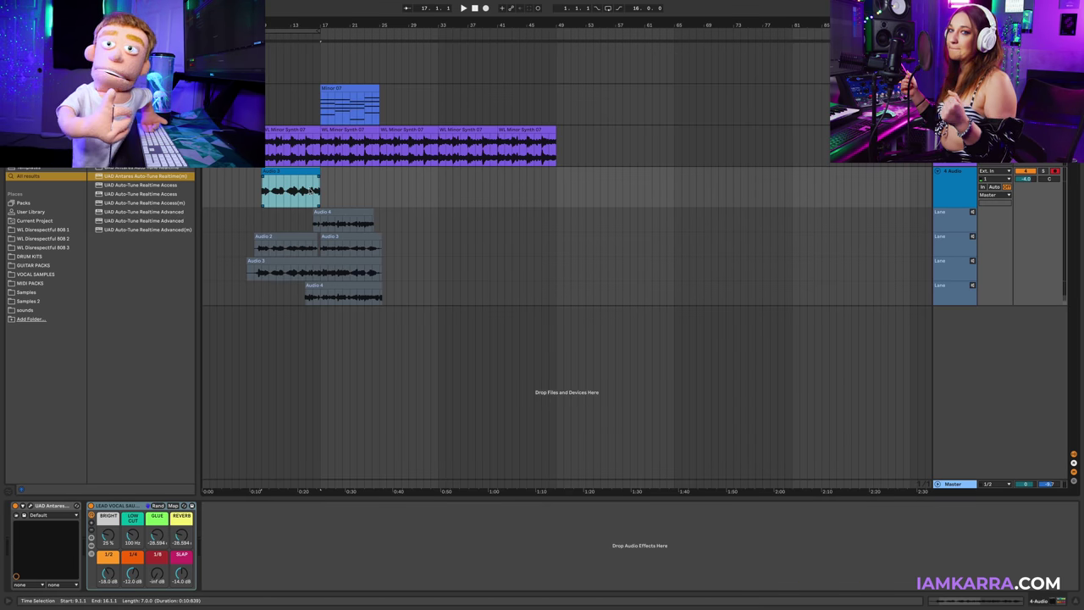
- Record another vocal take on the 4 Audio track following the Audio 3 clip, and hide the track automation
{"action": "key", "text": "F9"}
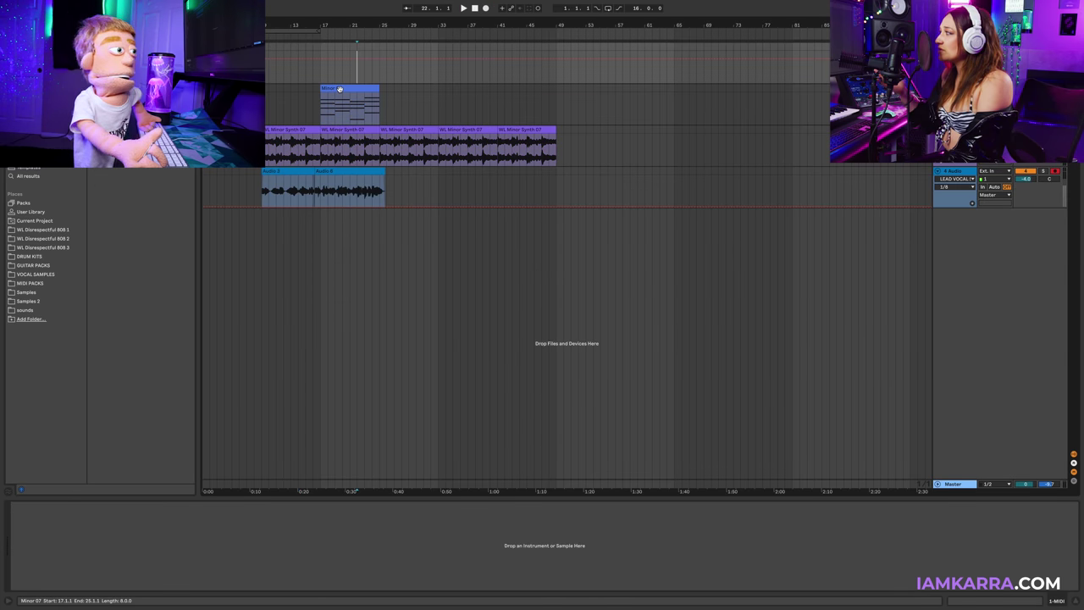
{"action": "left_click", "coordinate": [339, 89]}
{"action": "left_click", "coordinate": [262, 191]}
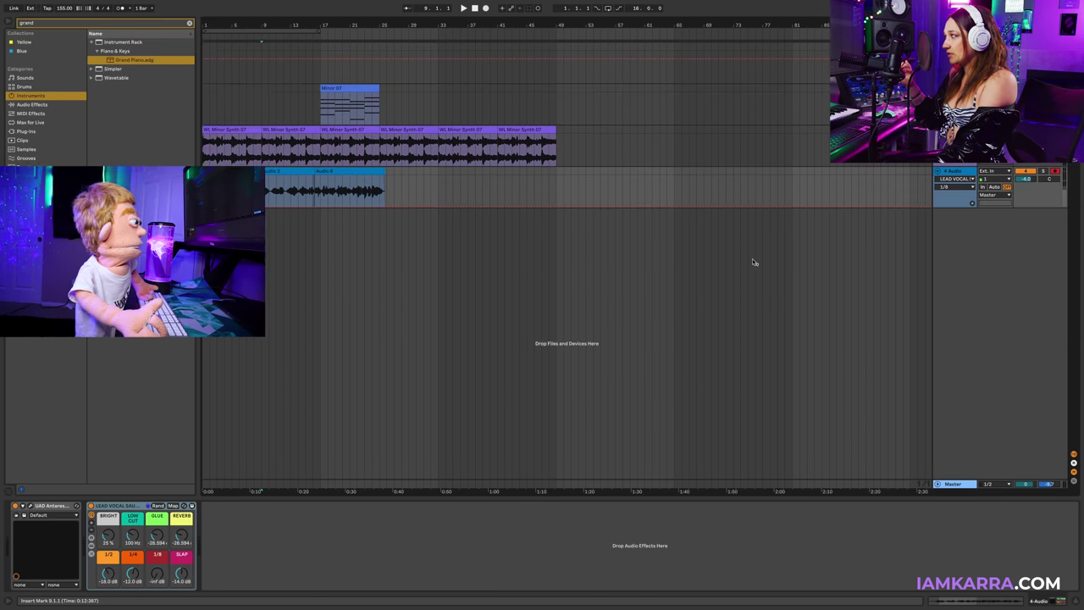
{"action": "key", "text": "a"}
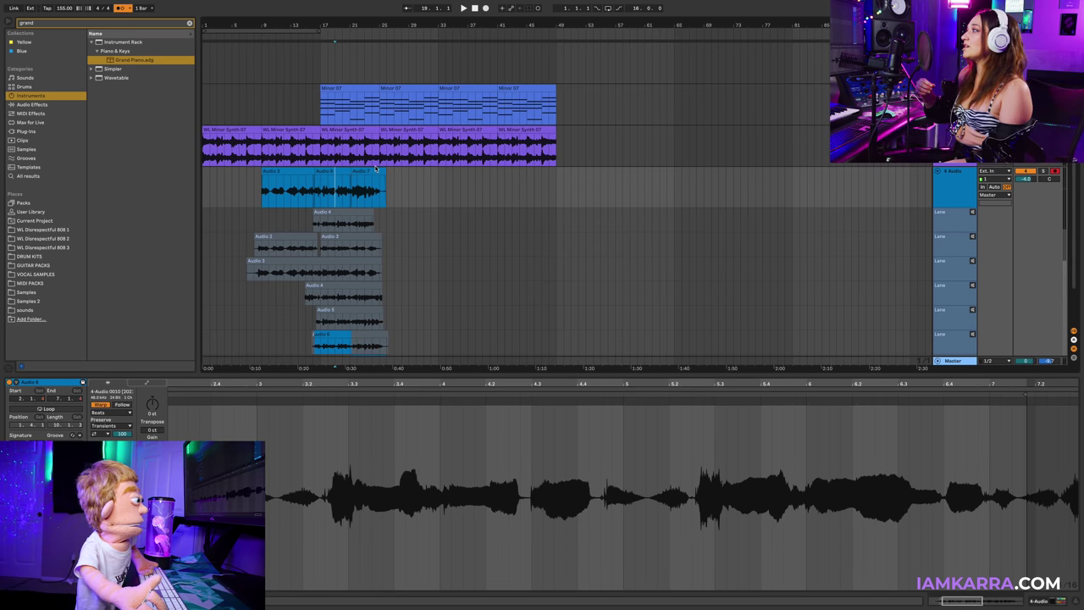
- Delete the Audio 7 clip and record a replacement vocal take from bar 21 to about bar 25
{"action": "left_click", "coordinate": [369, 171]}
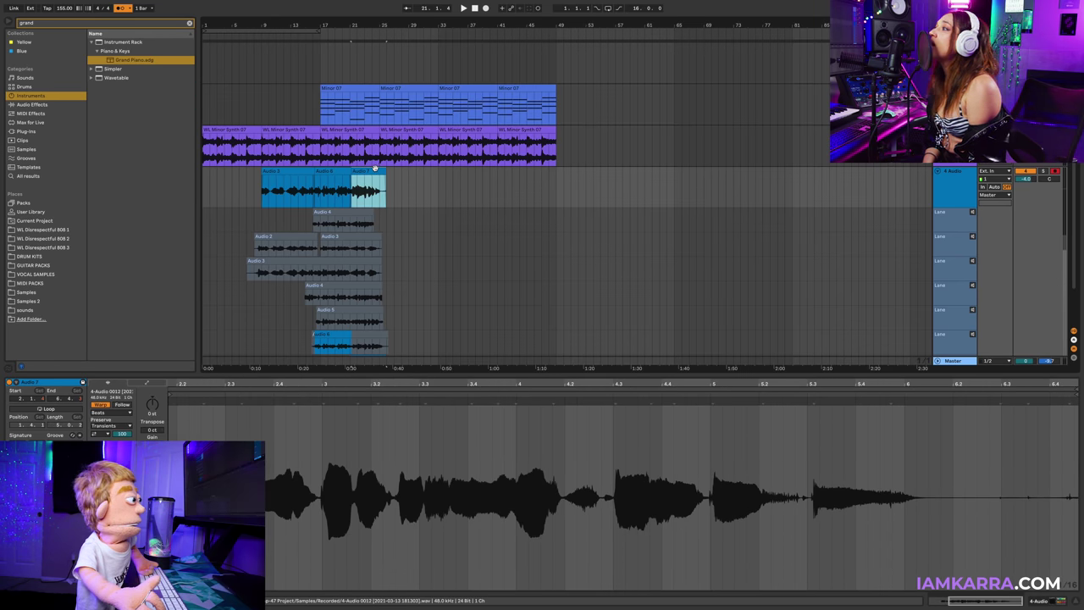
{"action": "key", "text": "Delete"}
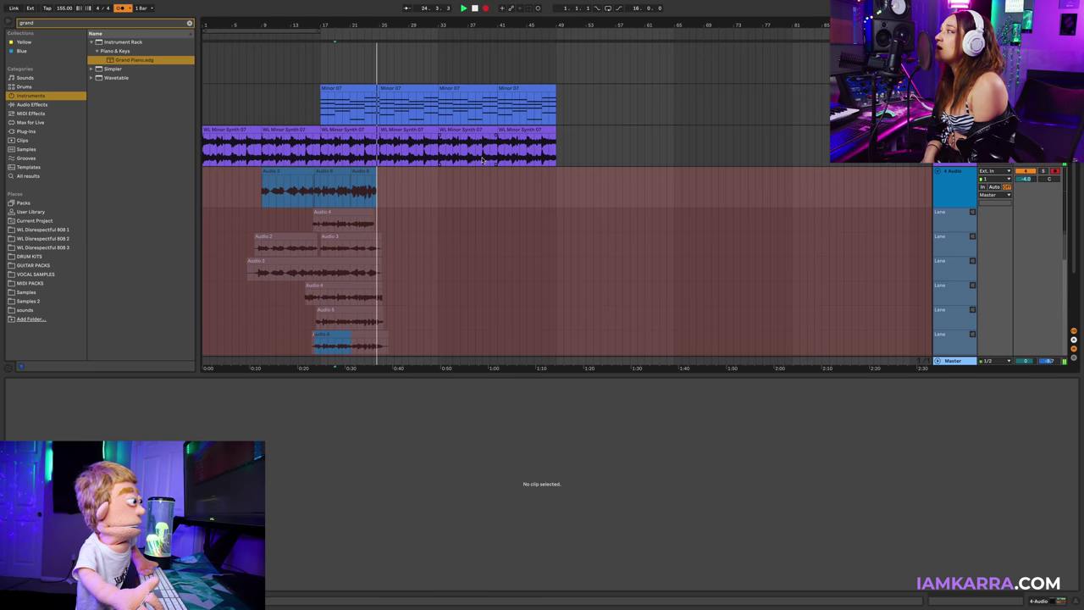
{"action": "key", "text": "space"}
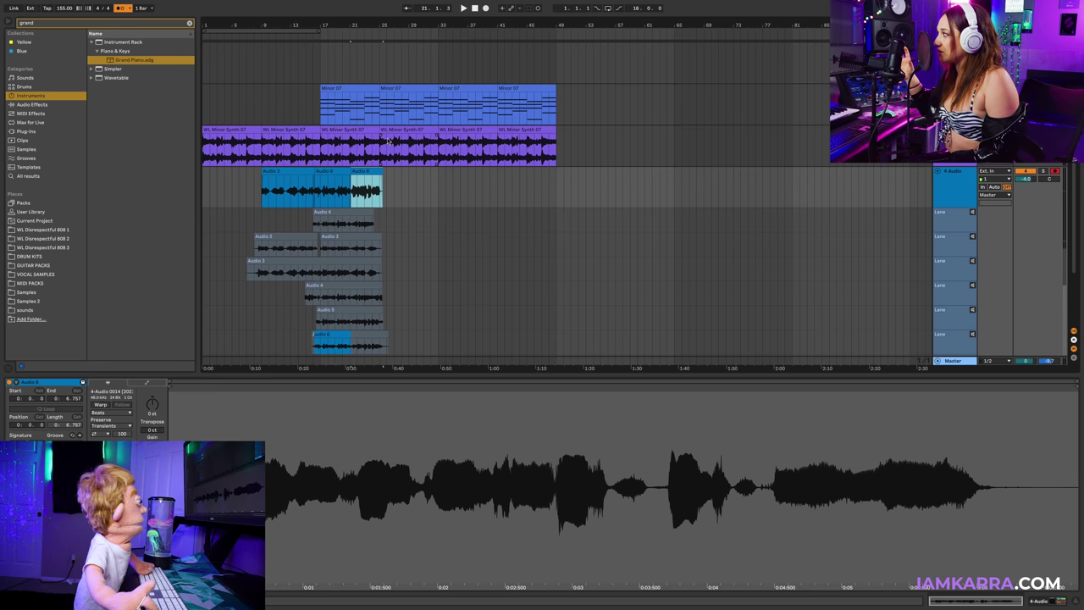
- Delete the Minor 07 clip at bar 17 on the Grand Piano track and hide the clip detail view
{"action": "left_click", "coordinate": [363, 90]}
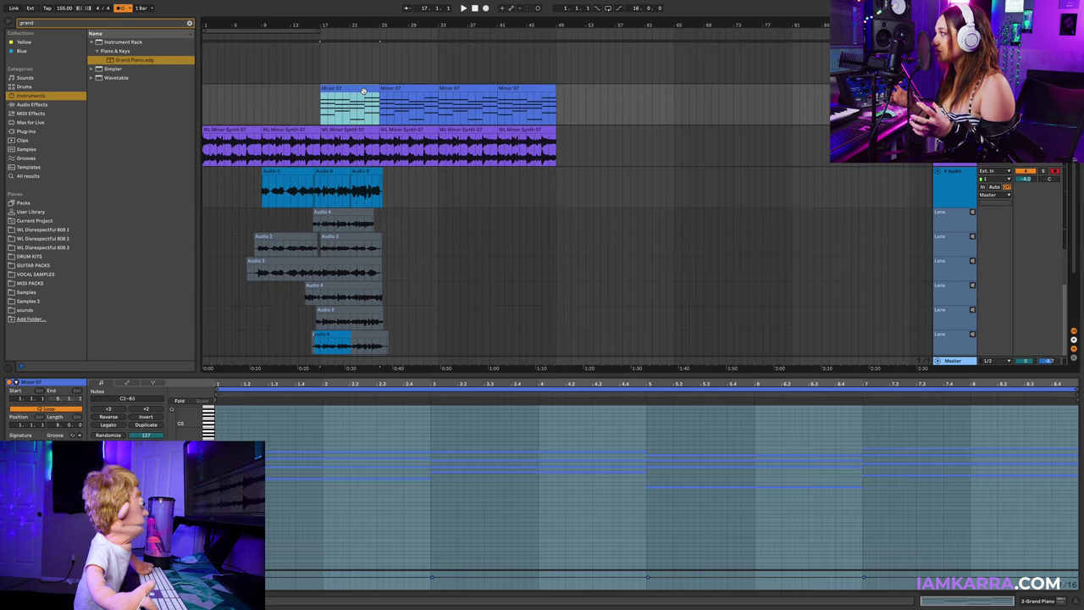
{"action": "key", "text": "Down"}
{"action": "key", "text": "Up"}
{"action": "key", "text": "Delete"}
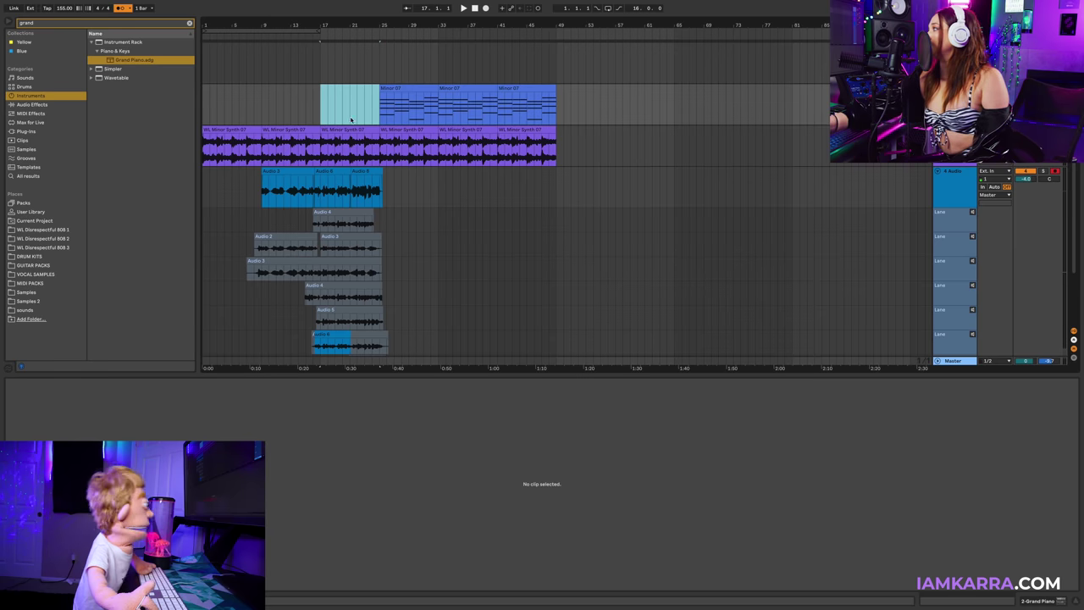
{"action": "left_click", "coordinate": [364, 102]}
{"action": "key", "text": "shift+Tab"}
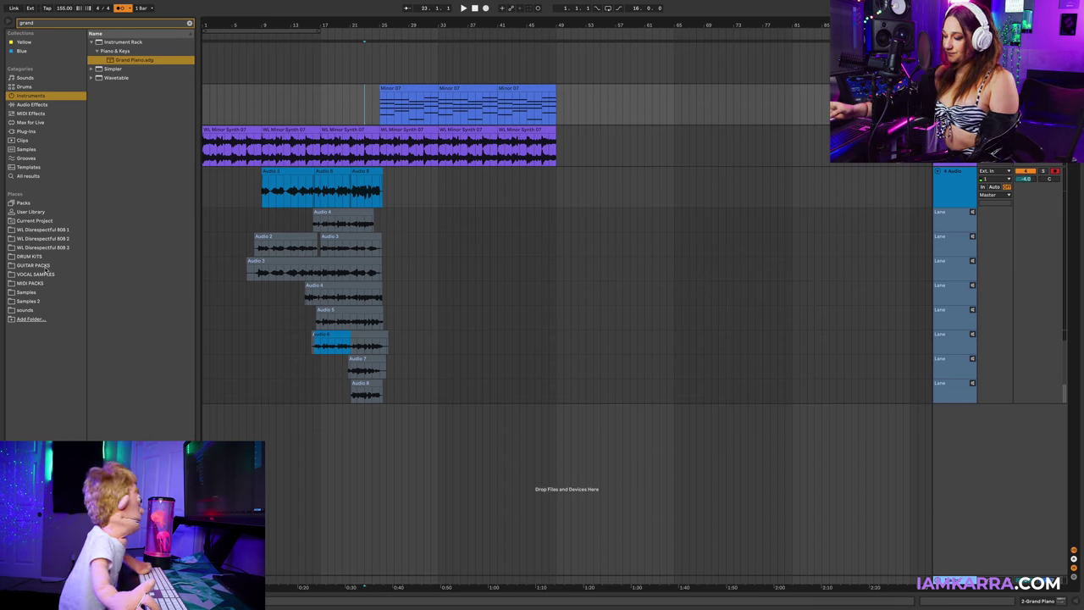
- Open the URBAN FX folder of the WL Urban Beats 4 pack in the DRUM KITS collection
{"action": "left_click", "coordinate": [67, 255]}
{"action": "key", "text": "Escape"}
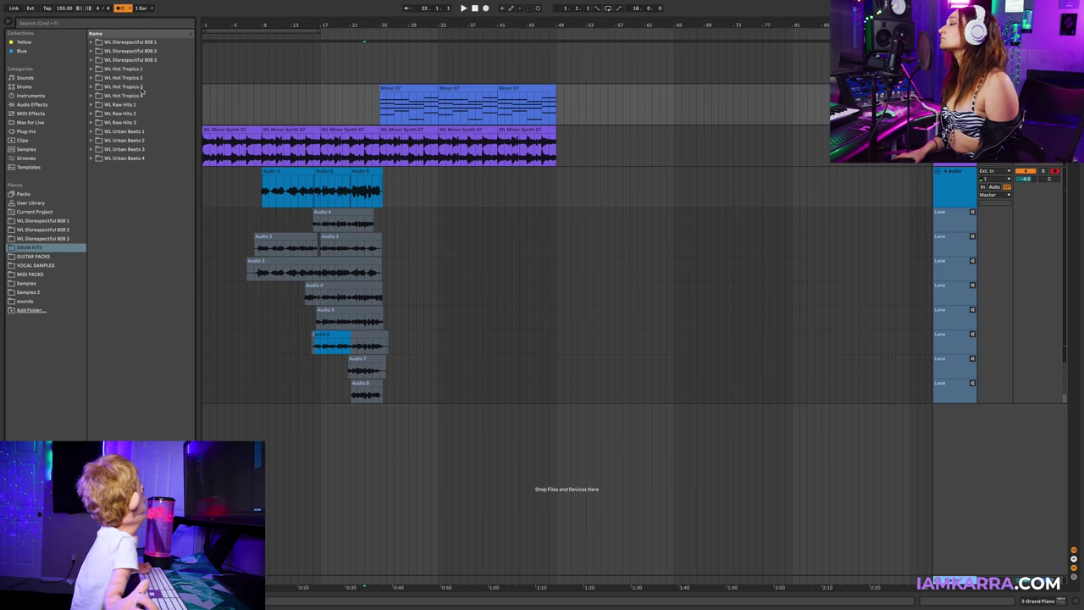
{"action": "left_click_drag", "start_coordinate": [135, 161], "coordinate": [127, 250]}
{"action": "key", "text": "Right"}
{"action": "key", "text": "Left"}
{"action": "key", "text": "Down"}
{"action": "key", "text": "Right"}
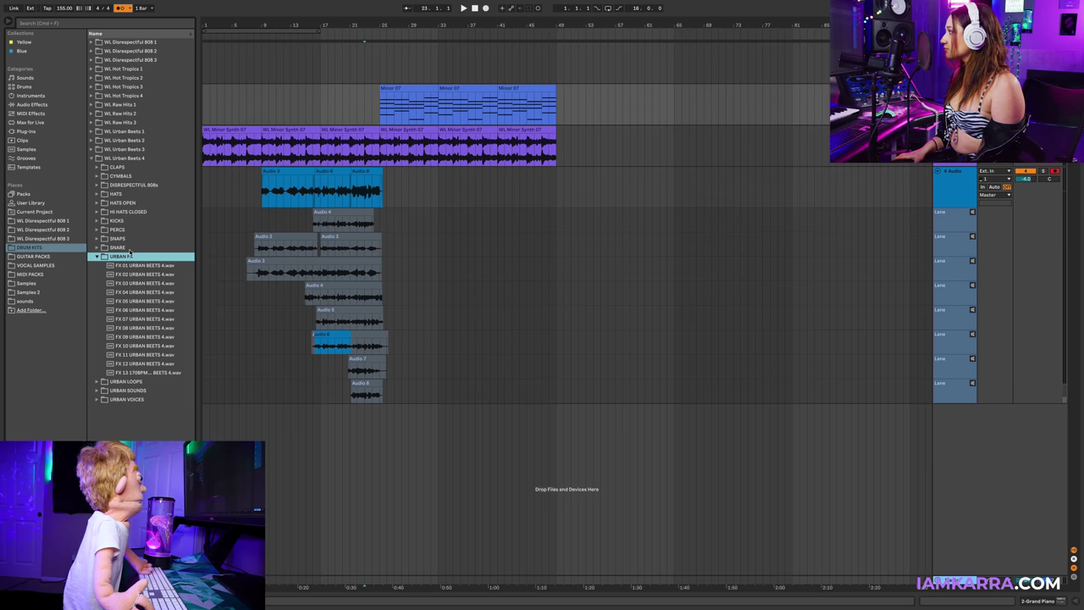
- Audition the first FX samples and place FX 01 at bar 25 and FX 02 at bar 23 on new audio tracks
{"action": "key", "text": "Down"}
{"action": "key", "text": "Down"}
{"action": "left_click", "coordinate": [152, 268]}
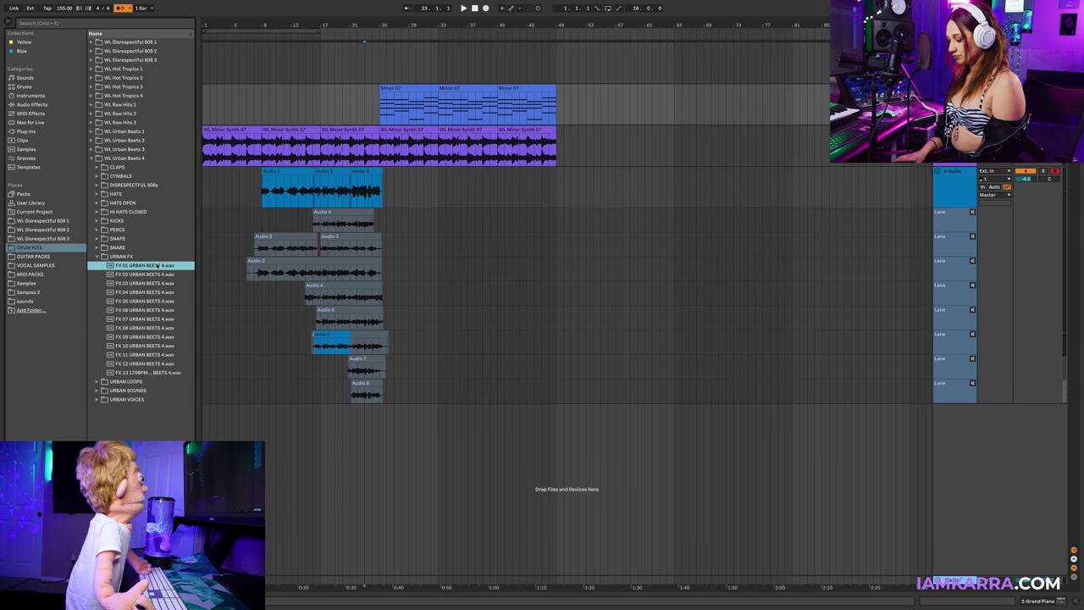
{"action": "left_click_drag", "start_coordinate": [156, 266], "coordinate": [368, 466]}
{"action": "key", "text": "Down"}
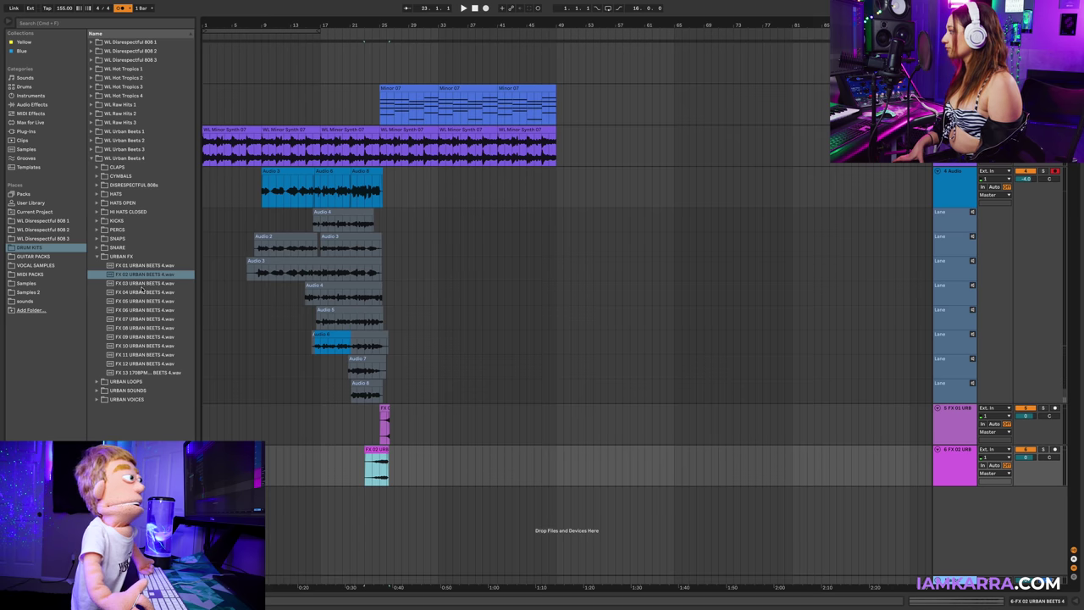
- Audition the following FX samples and place FX 07 URBAN BEETS 4 at bar 25 on another new audio track
{"action": "key", "text": "Down"}
{"action": "key", "text": "Down"}
{"action": "key", "text": "Down"}
{"action": "key", "text": "Down"}
{"action": "key", "text": "Down"}
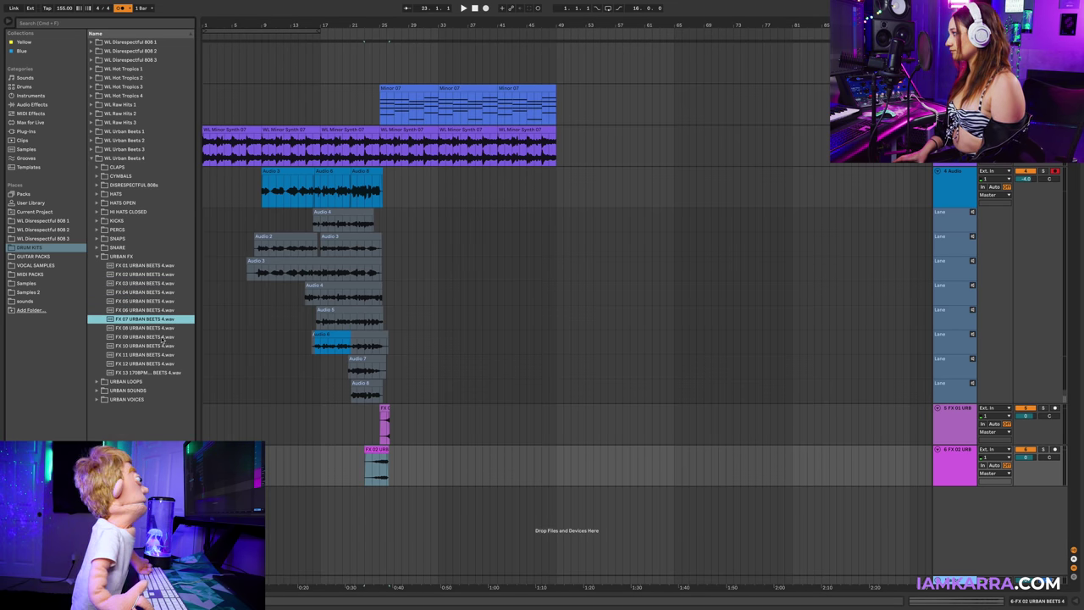
{"action": "left_click_drag", "start_coordinate": [156, 319], "coordinate": [381, 506]}
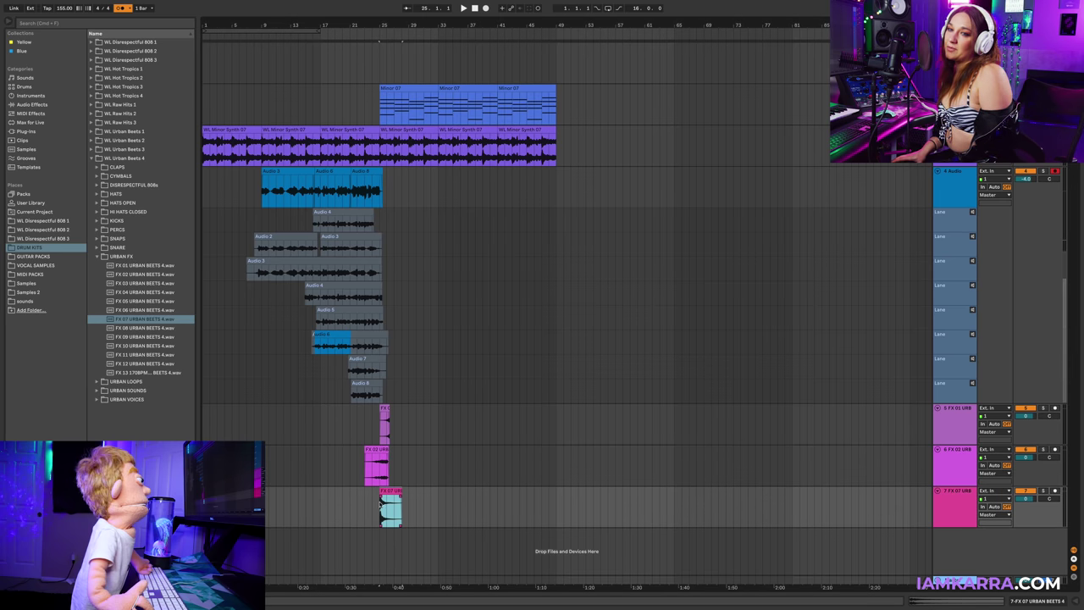
- Move the FX 02 and FX 01 clips earlier so that both end at bar 25
{"action": "left_click", "coordinate": [380, 450]}
{"action": "key", "text": "plus"}
{"action": "key", "text": "plus"}
{"action": "key", "text": "plus"}
{"action": "key", "text": "plus"}
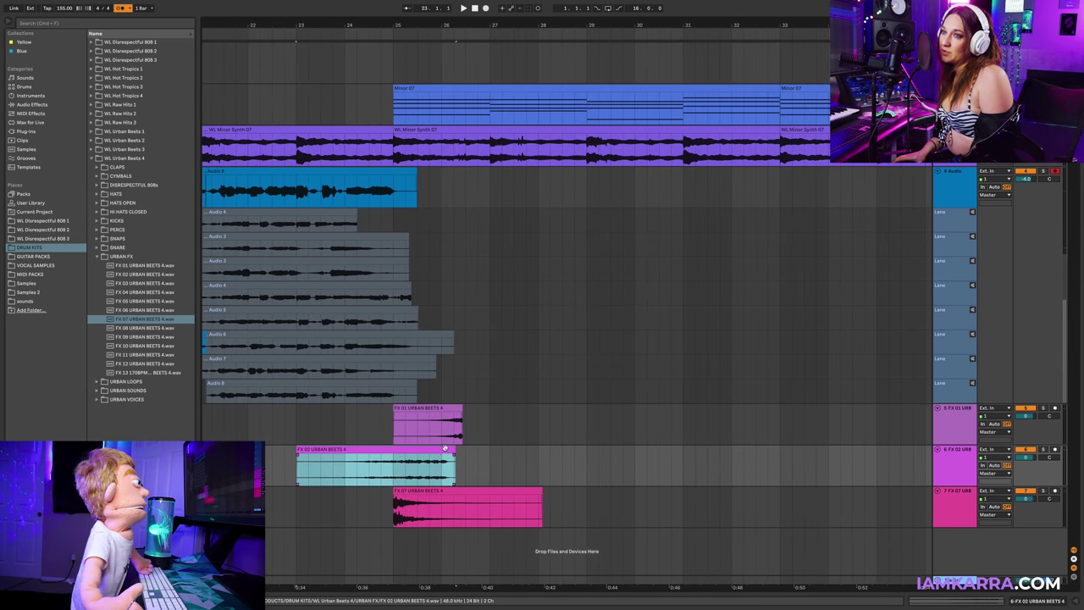
{"action": "left_click_drag", "start_coordinate": [444, 448], "coordinate": [396, 463]}
{"action": "left_click_drag", "start_coordinate": [454, 407], "coordinate": [383, 410]}
{"action": "left_click_drag", "start_coordinate": [342, 25], "coordinate": [490, 26]}
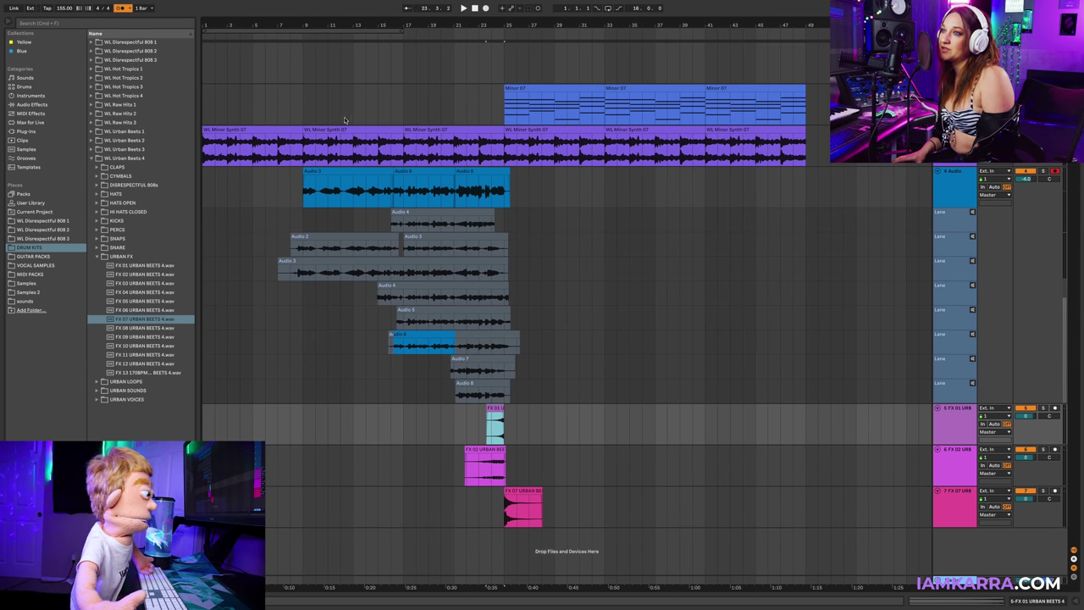
- Trim the start of the long Audio 3 take in the vocal take lanes to bar 8
{"action": "left_click_drag", "start_coordinate": [278, 270], "coordinate": [290, 270]}
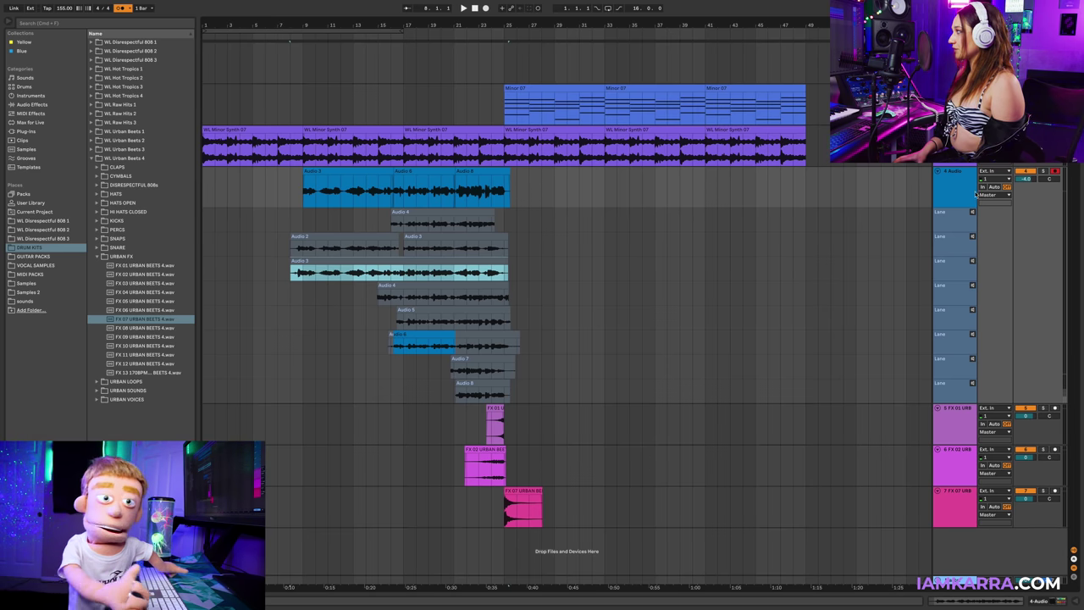
{"action": "left_click", "coordinate": [952, 182]}
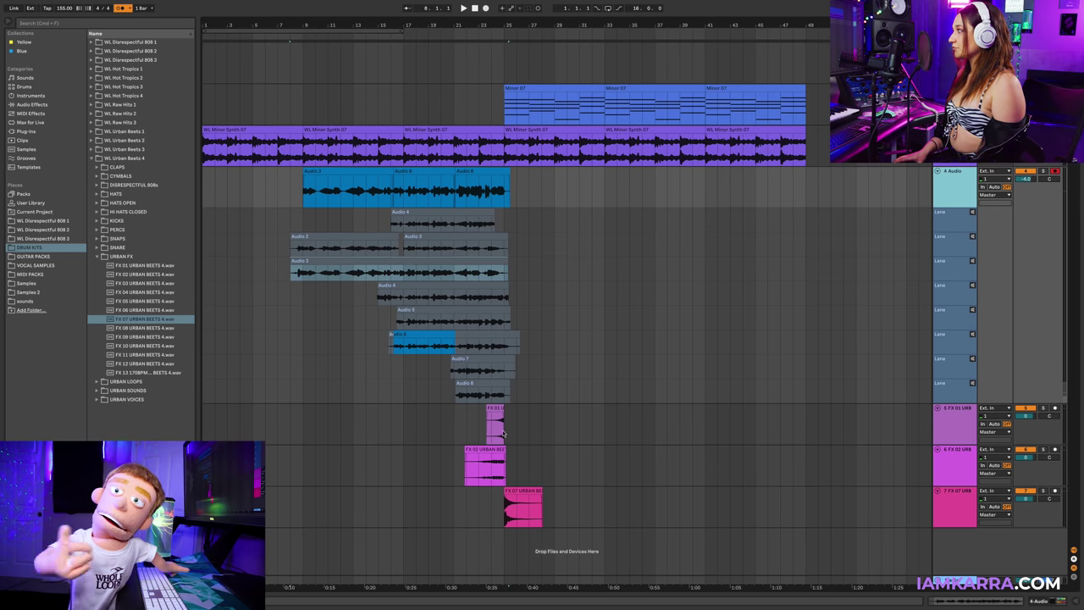
{"action": "left_click", "coordinate": [440, 427]}
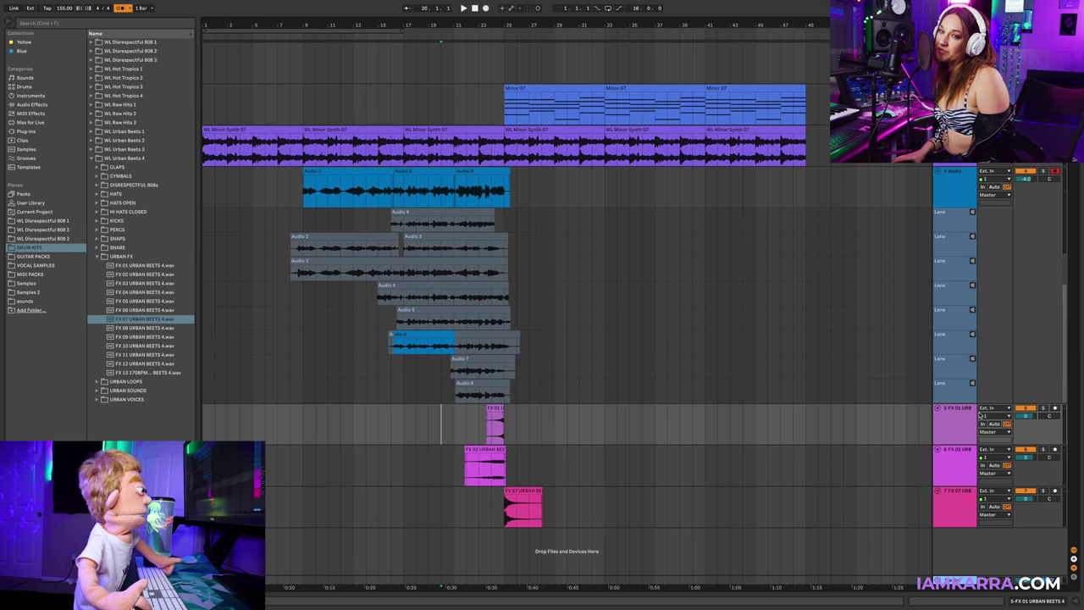
- Set the volume of the FX 01, FX 02 and FX 07 tracks together to -5.0 dB
{"action": "left_click", "coordinate": [945, 426]}
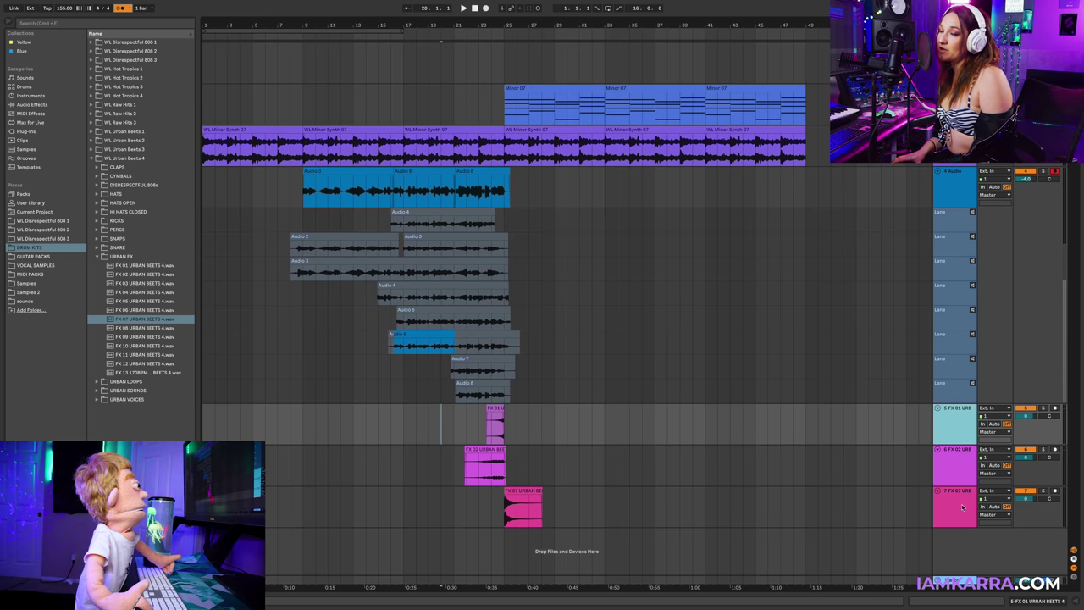
{"action": "left_click", "coordinate": [962, 507], "text": "shift"}
{"action": "left_click_drag", "start_coordinate": [1024, 416], "coordinate": [1023, 426]}
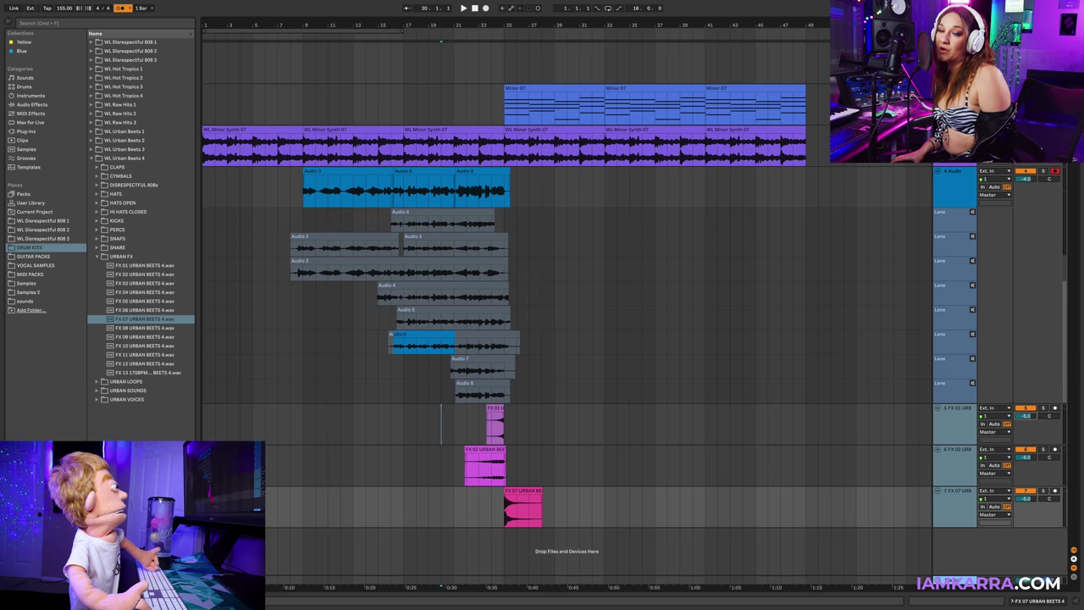
- Delete the unused empty MIDI track above the Grand Piano and hide the vocal track's take lanes
{"action": "left_click", "coordinate": [955, 59]}
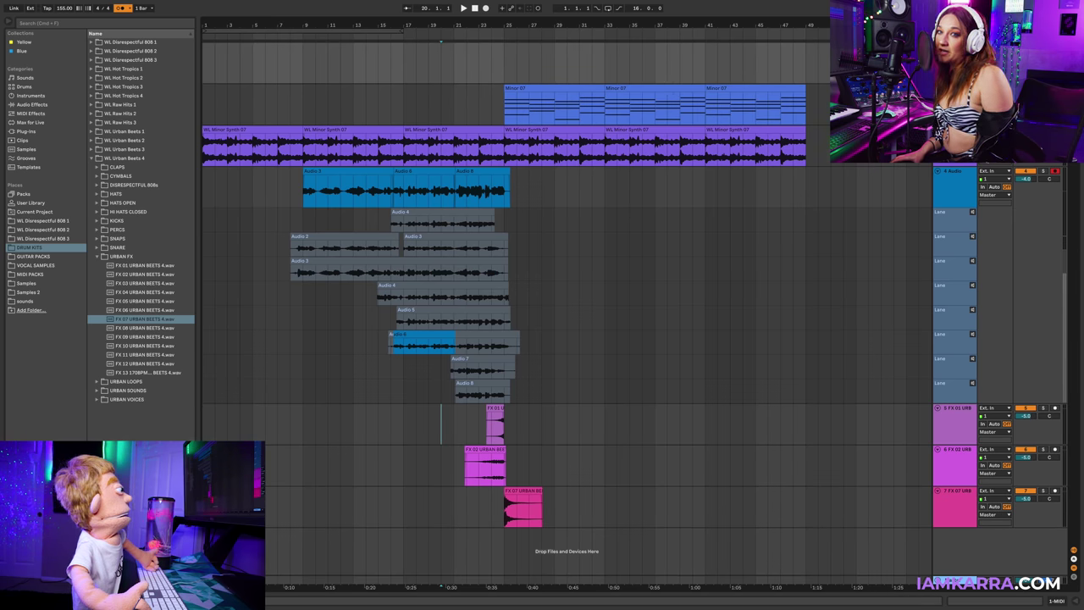
{"action": "scroll", "coordinate": [742, 84], "scroll_direction": "down", "scroll_amount": 1}
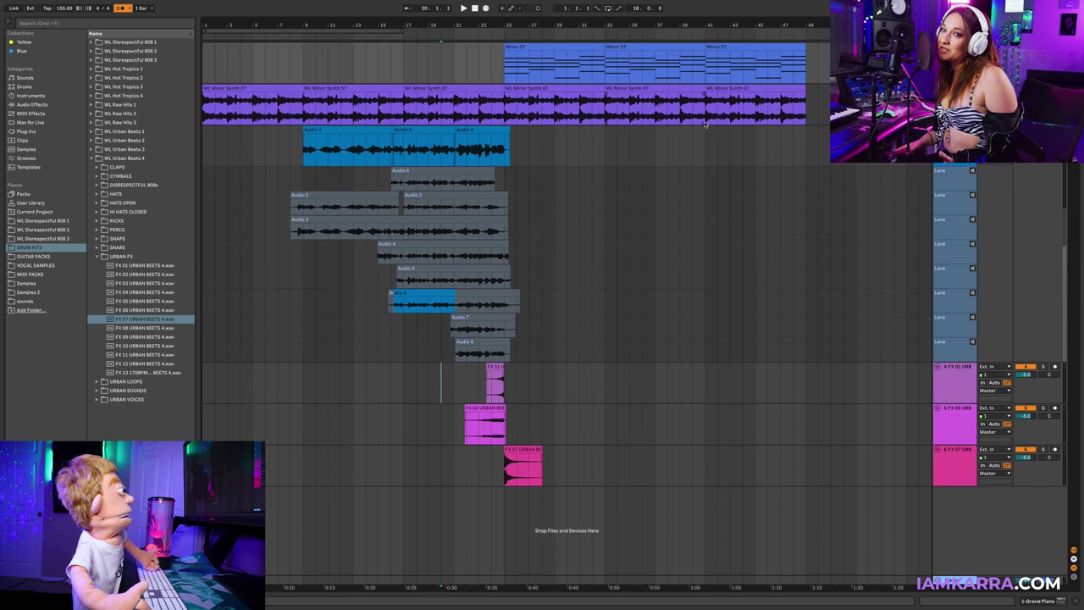
{"action": "right_click", "coordinate": [968, 138]}
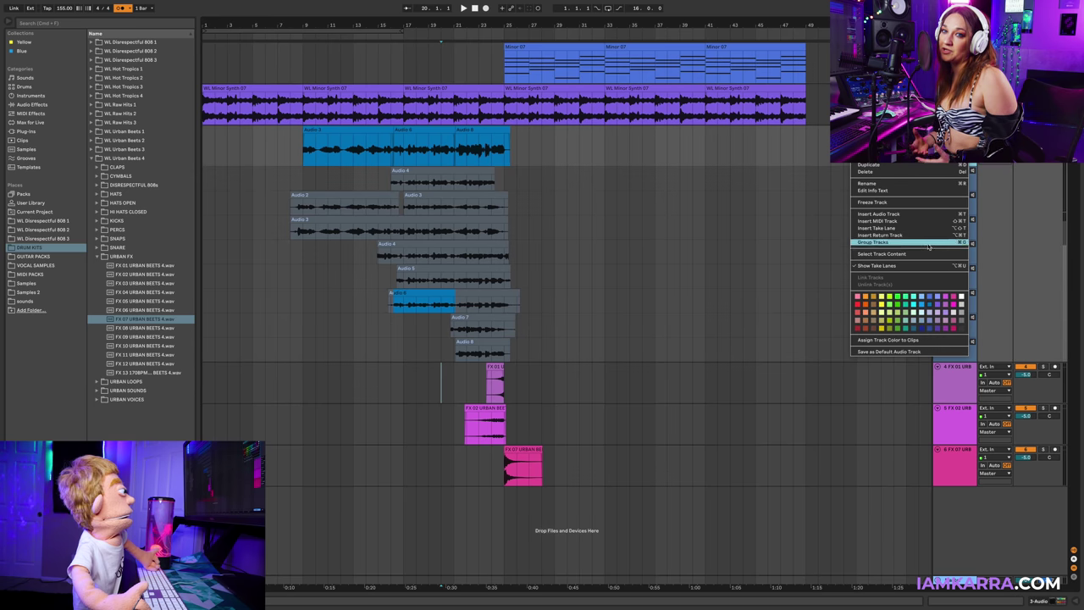
{"action": "left_click", "coordinate": [926, 267]}
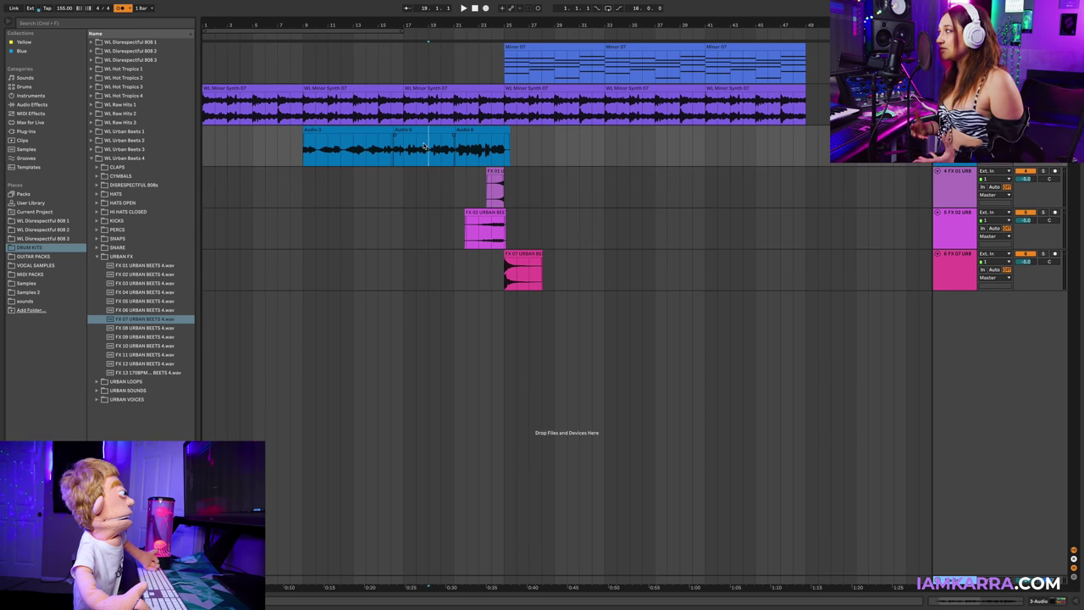
- Extend the start of the first vocal clip back to bar 8
{"action": "left_click", "coordinate": [203, 106]}
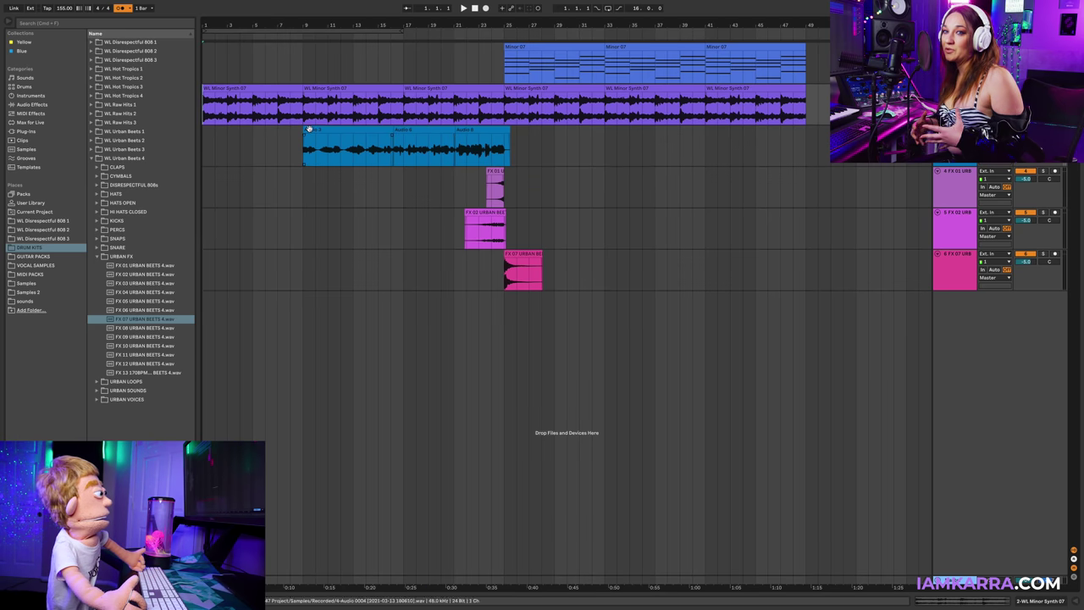
{"action": "mouse_move", "coordinate": [301, 132]}
{"action": "left_mouse_down"}
{"action": "mouse_move", "coordinate": [280, 132]}
{"action": "mouse_move", "coordinate": [301, 137]}
{"action": "left_mouse_up"}
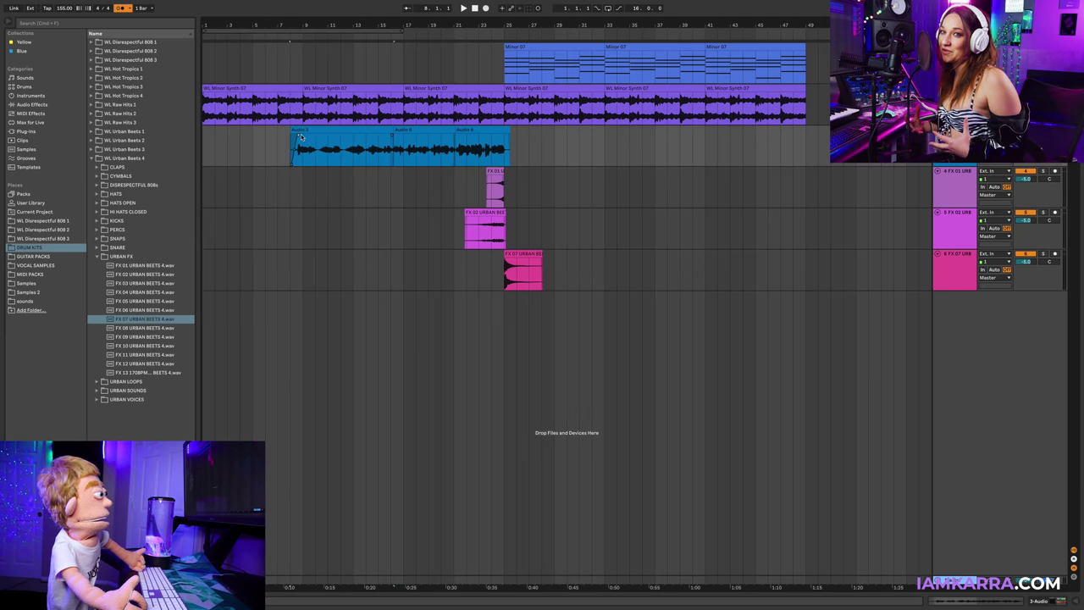
- Play the song from bar 7 with the metronome off and rename the vocal track with the singer's name
{"action": "left_click", "coordinate": [260, 88]}
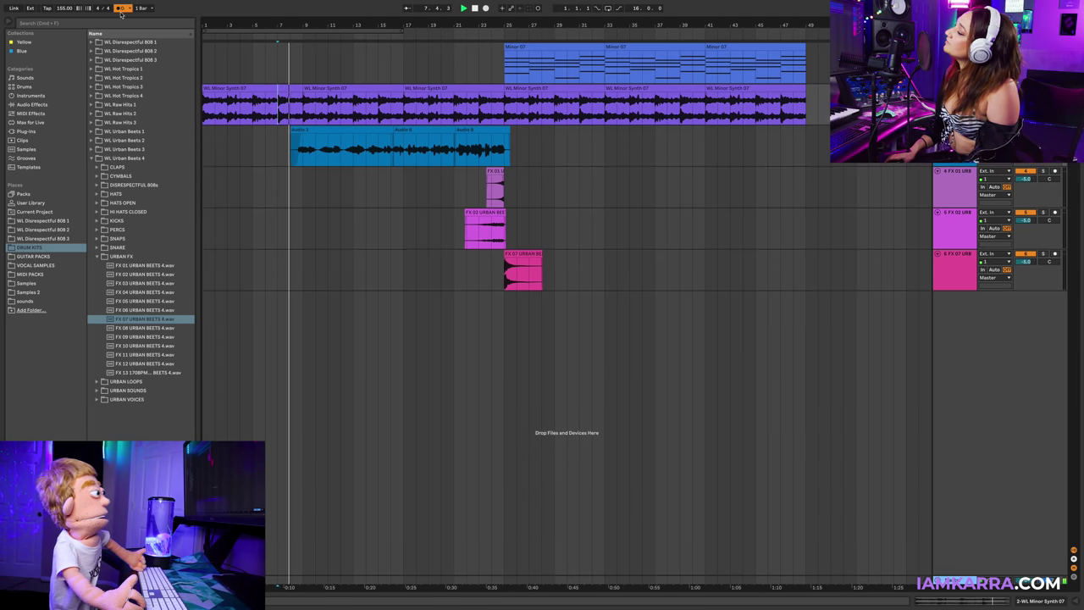
{"action": "left_click", "coordinate": [120, 7]}
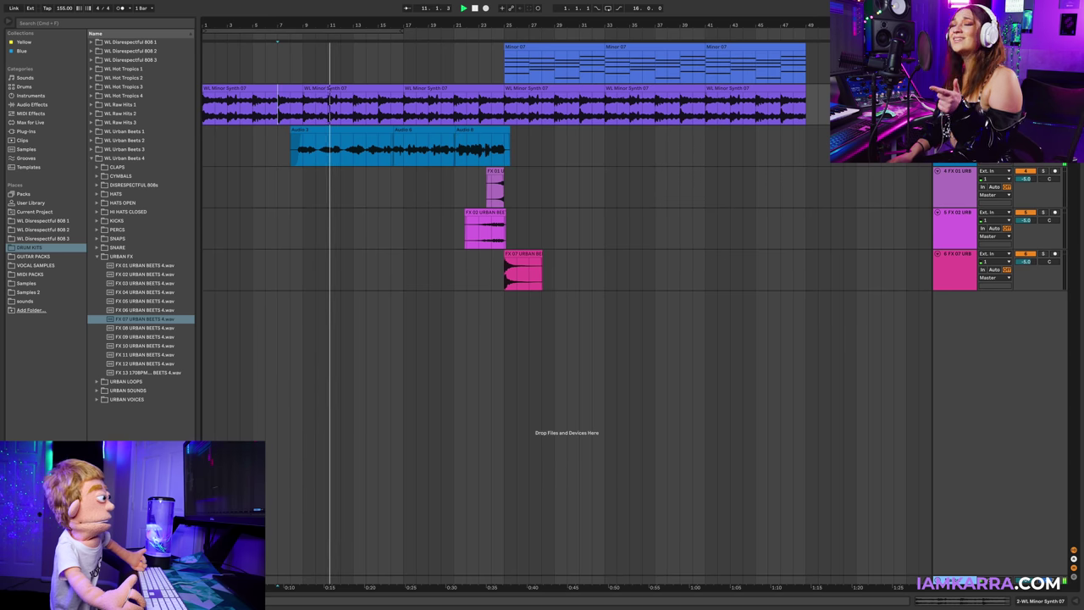
{"action": "left_click", "coordinate": [955, 134]}
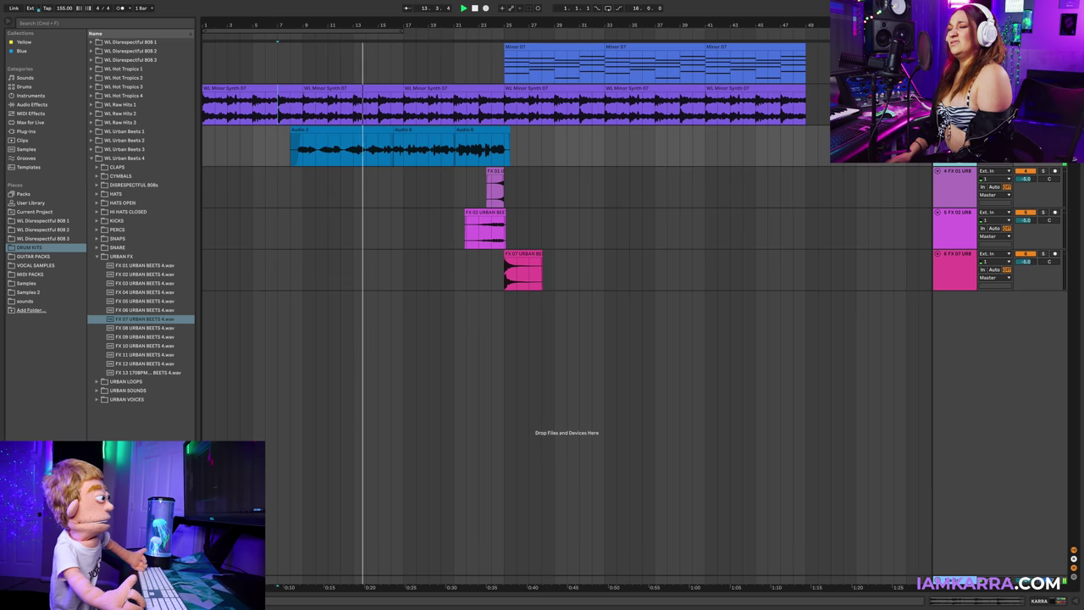
- Turn off Warp for the three comped vocal clips on the vocal track
{"action": "double_click", "coordinate": [432, 134]}
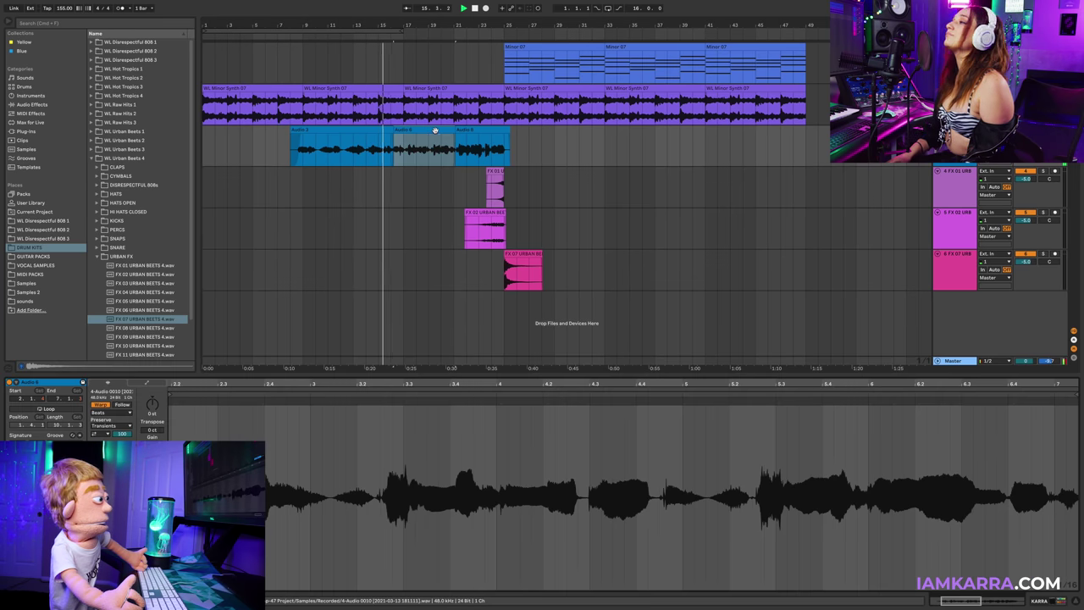
{"action": "left_click", "coordinate": [100, 404]}
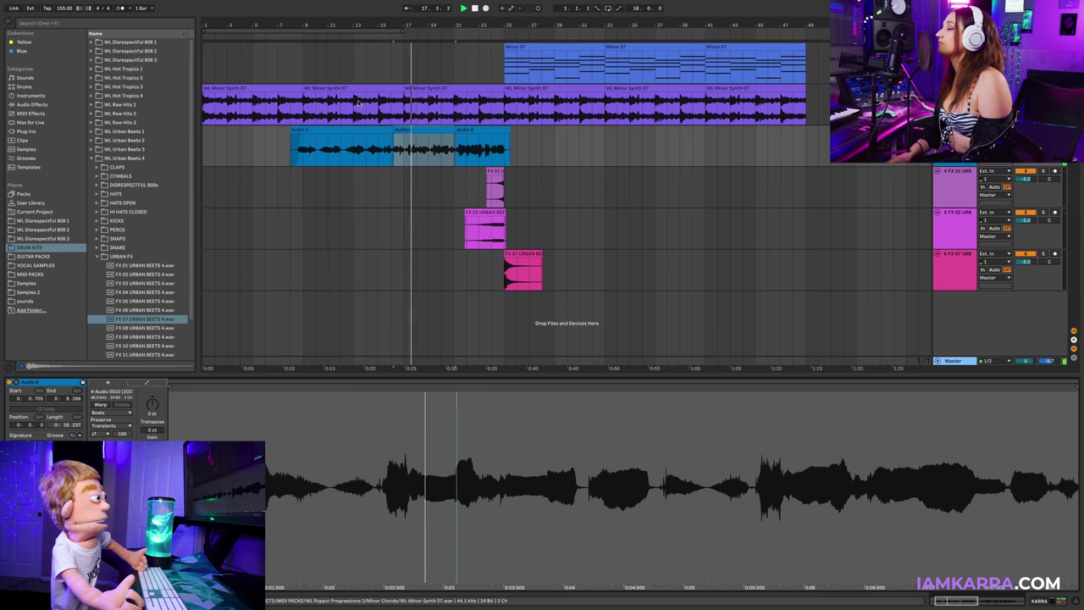
{"action": "left_click", "coordinate": [386, 132]}
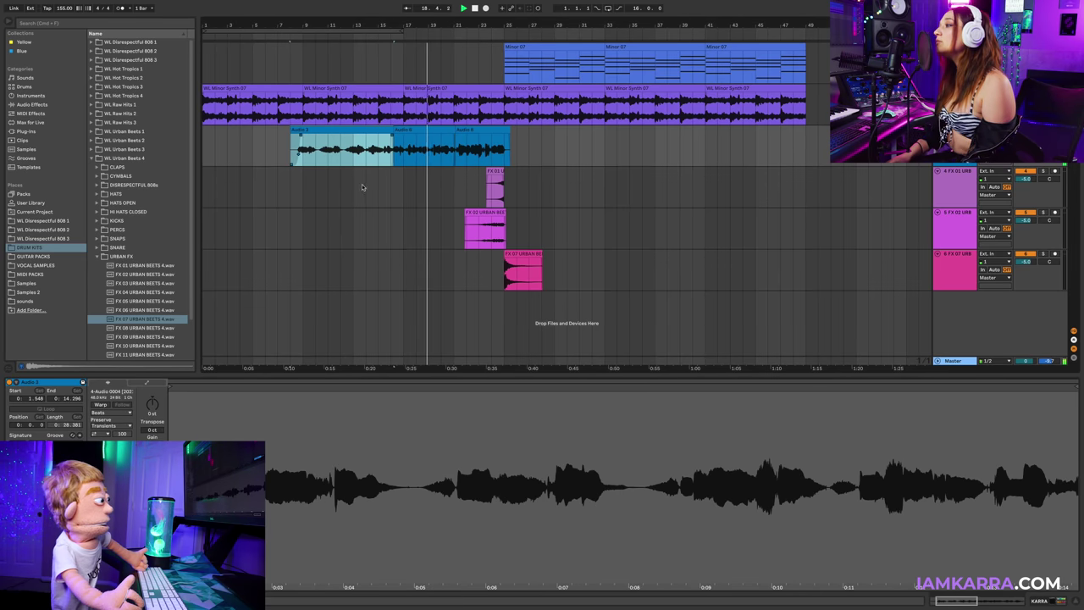
{"action": "left_click", "coordinate": [436, 128]}
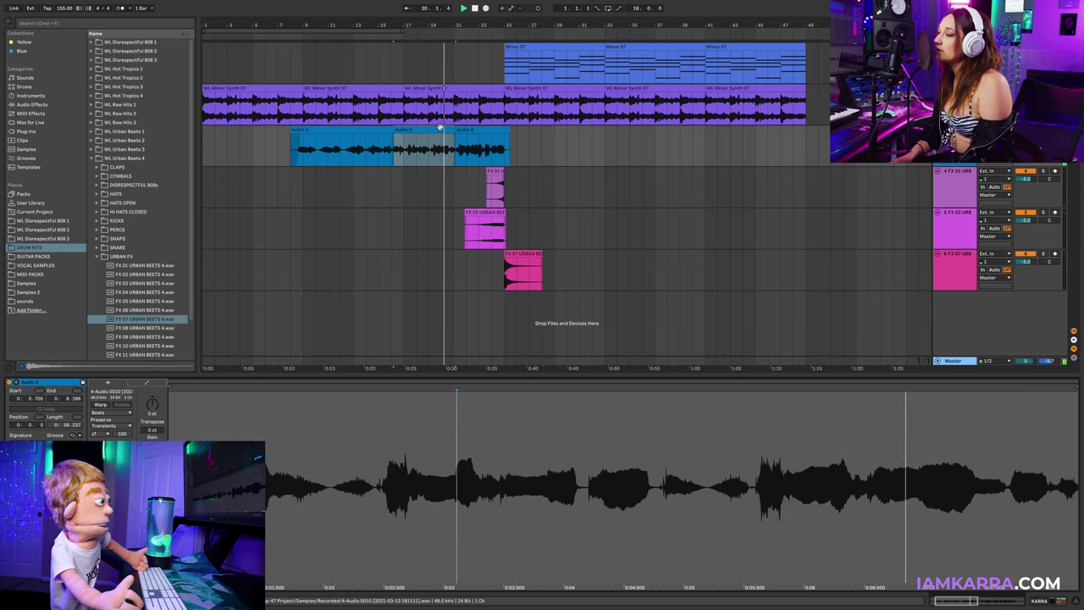
{"action": "left_click", "coordinate": [499, 127]}
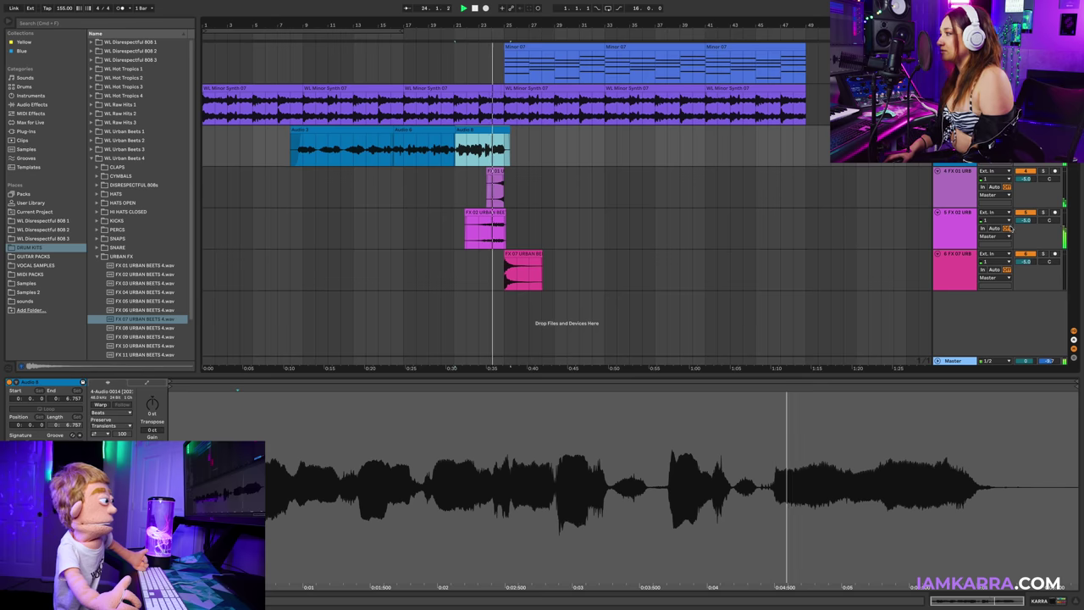
- Set the volume of the FX 01 and FX 02 tracks together to -7.7 dB
{"action": "left_click", "coordinate": [962, 225]}
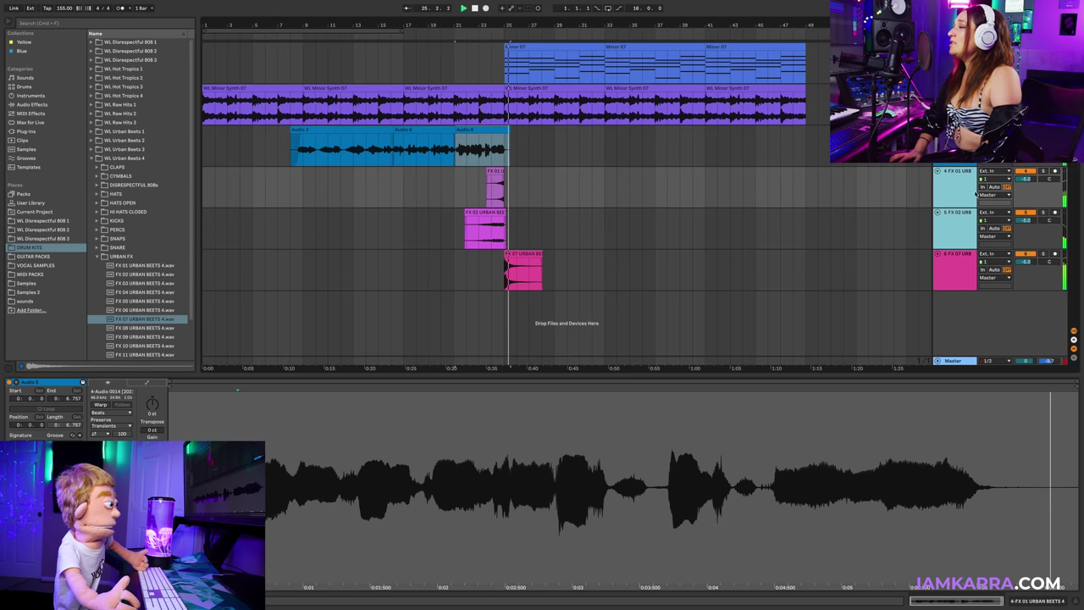
{"action": "left_click", "coordinate": [957, 198], "text": "shift"}
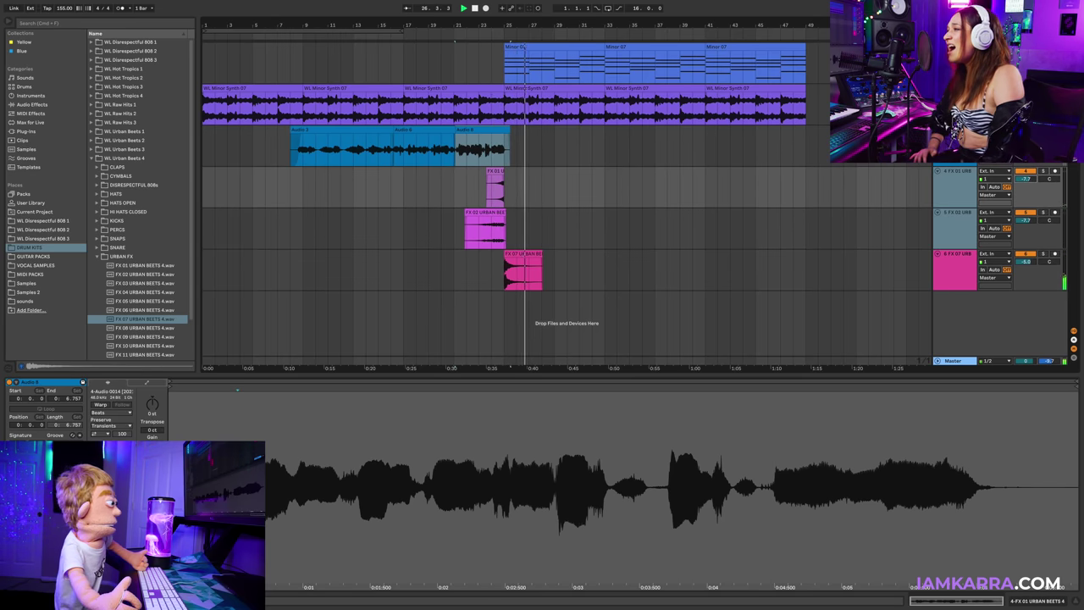
- Insert a MIDI track below the Grand Piano and copy the Minor 07 clip at bar 25 onto it
{"action": "left_click", "coordinate": [562, 90]}
{"action": "left_click", "coordinate": [954, 49]}
{"action": "key", "text": "super+shift+t"}
{"action": "left_click", "coordinate": [590, 48]}
{"action": "left_click_drag", "start_coordinate": [589, 48], "coordinate": [590, 87]}
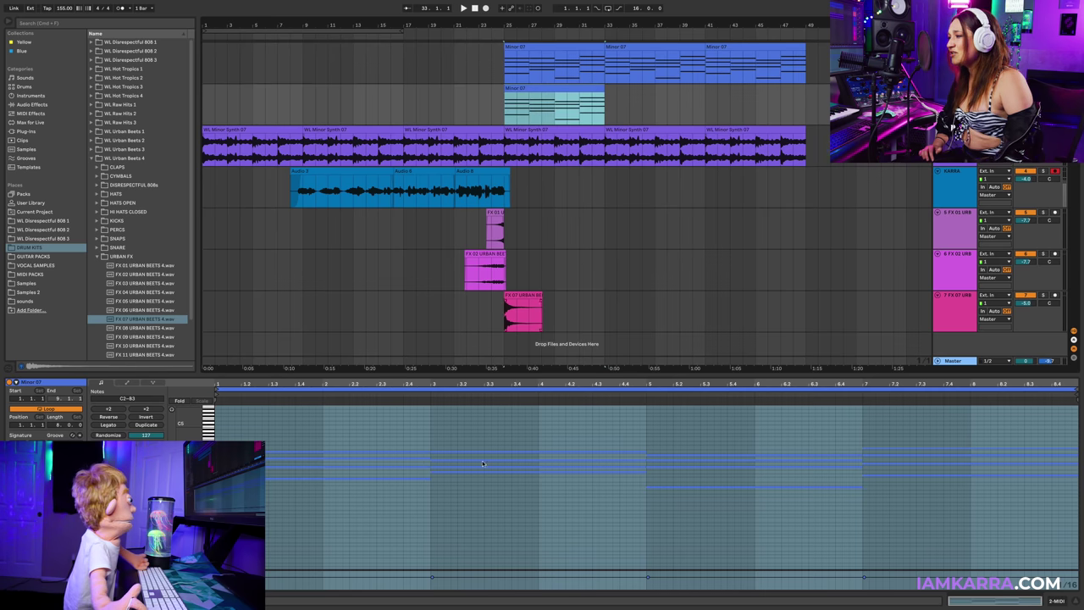
- Delete the upper chord notes in the copied clip, keeping only the lowest notes, and repeat the clip up to bar 49
{"action": "left_click_drag", "start_coordinate": [305, 406], "coordinate": [775, 462]}
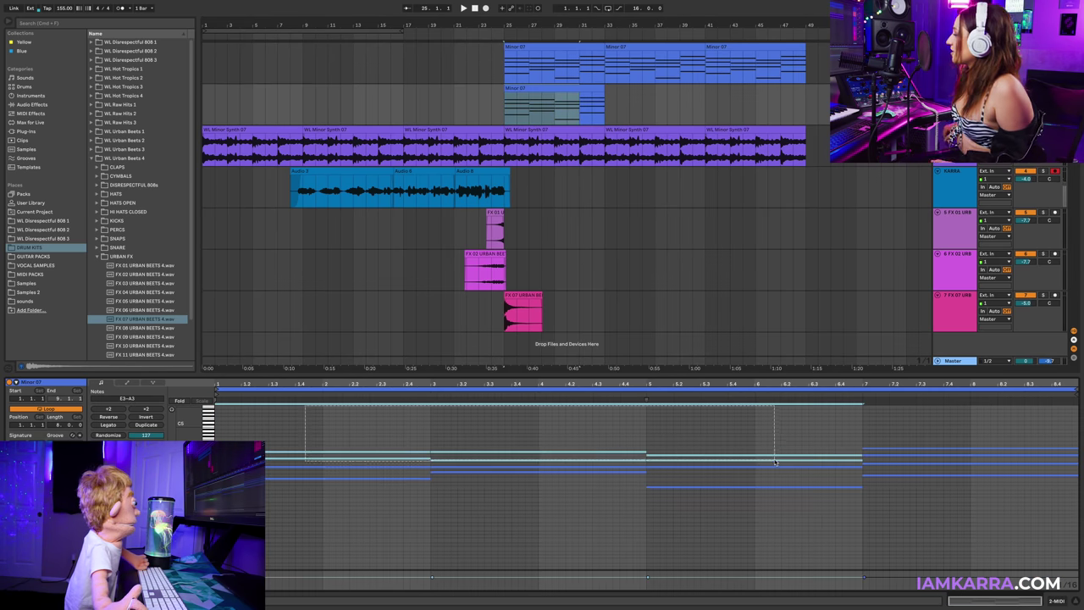
{"action": "left_click_drag", "start_coordinate": [537, 469], "coordinate": [533, 470]}
{"action": "left_click_drag", "start_coordinate": [785, 415], "coordinate": [678, 462]}
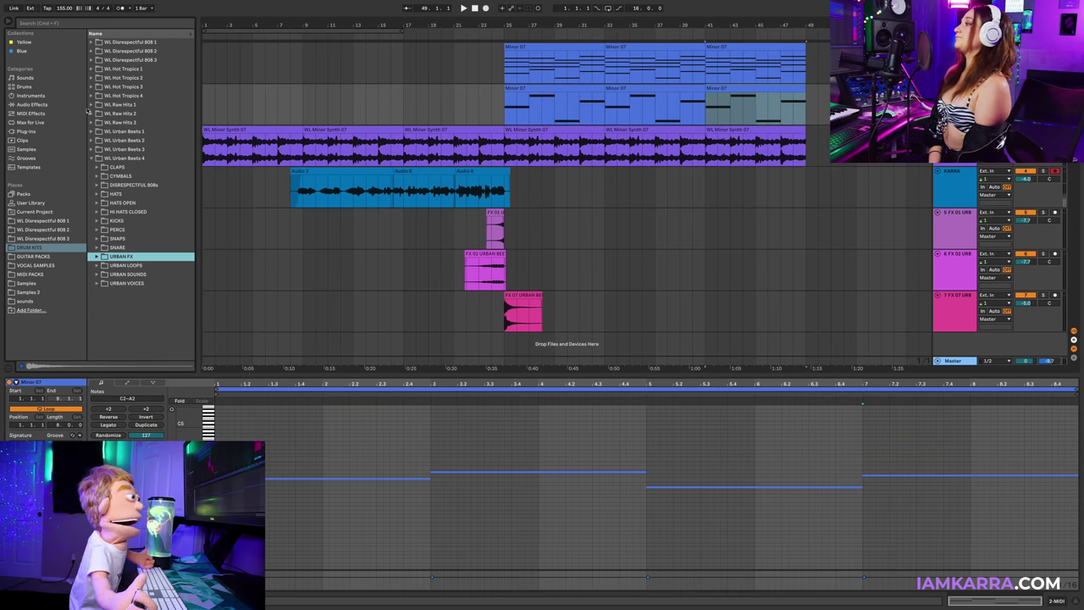
- Audition the Bass presets of the Instrument Rack and select Basic Fine Line Bass
{"action": "left_click", "coordinate": [34, 95]}
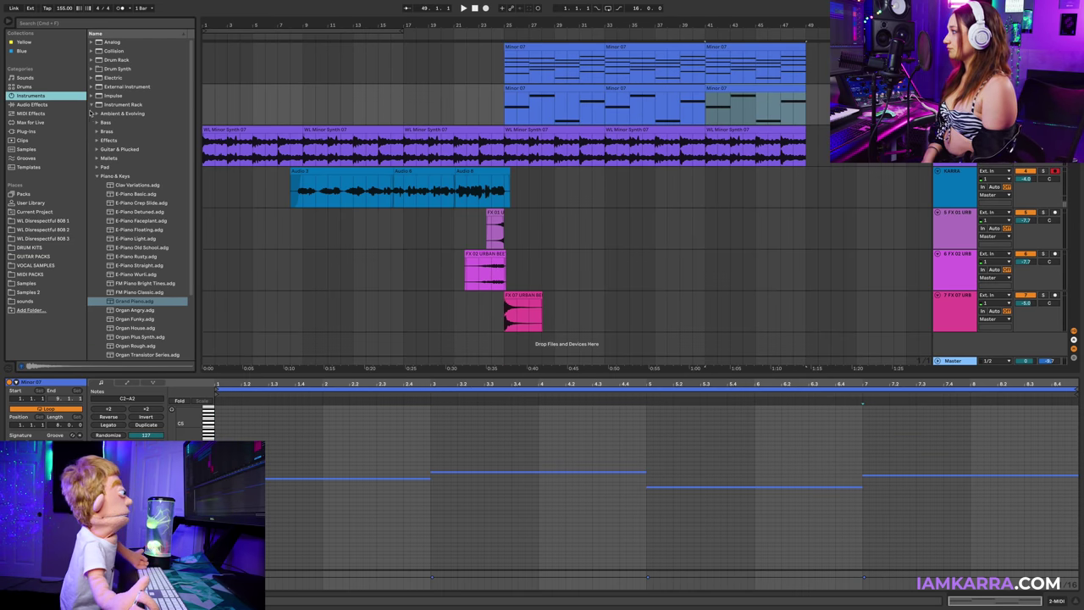
{"action": "left_click", "coordinate": [98, 176]}
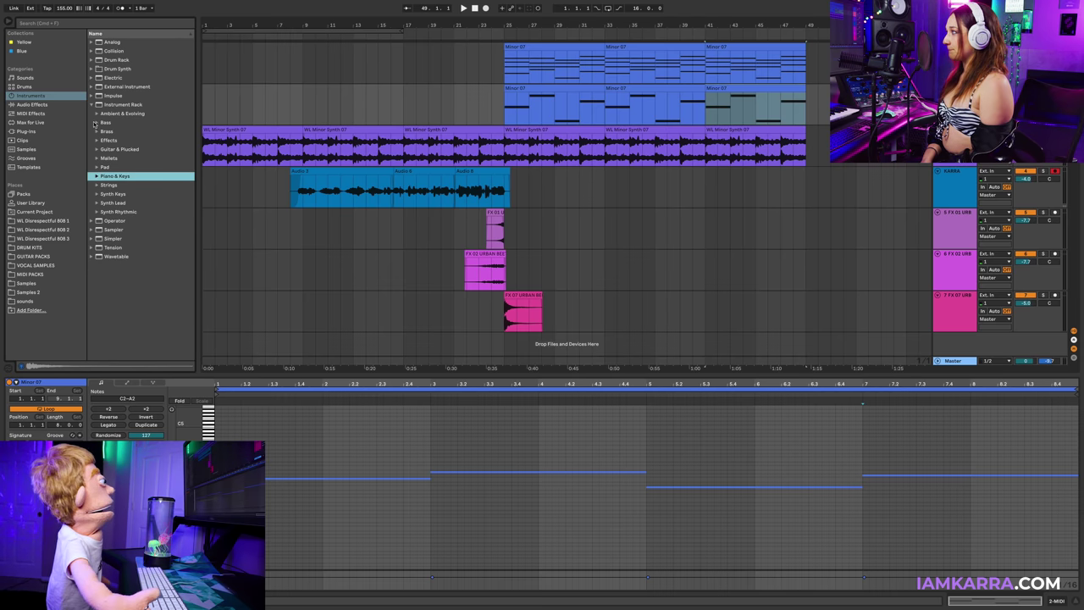
{"action": "left_click", "coordinate": [95, 124]}
{"action": "key", "text": "Down"}
{"action": "key", "text": "Down"}
{"action": "key", "text": "Down"}
{"action": "key", "text": "Down"}
{"action": "left_click", "coordinate": [167, 186]}
{"action": "left_click", "coordinate": [152, 160]}
{"action": "left_click", "coordinate": [151, 167]}
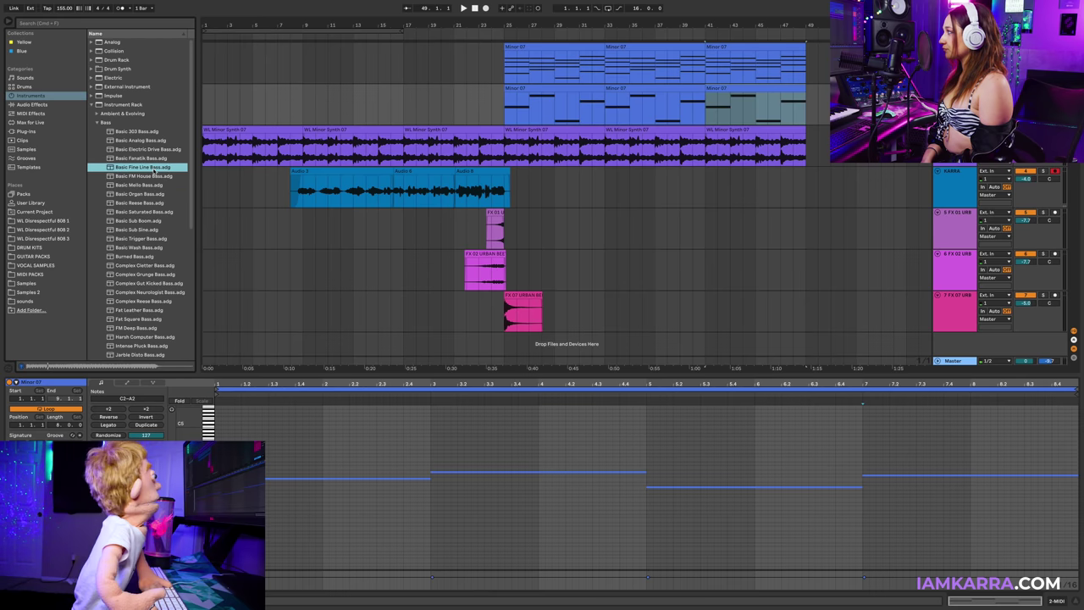
- Load Basic Fine Line Bass on the new MIDI track and play it soloed from bar 25
{"action": "left_click", "coordinate": [559, 88]}
{"action": "key", "text": "s"}
{"action": "key", "text": "space"}
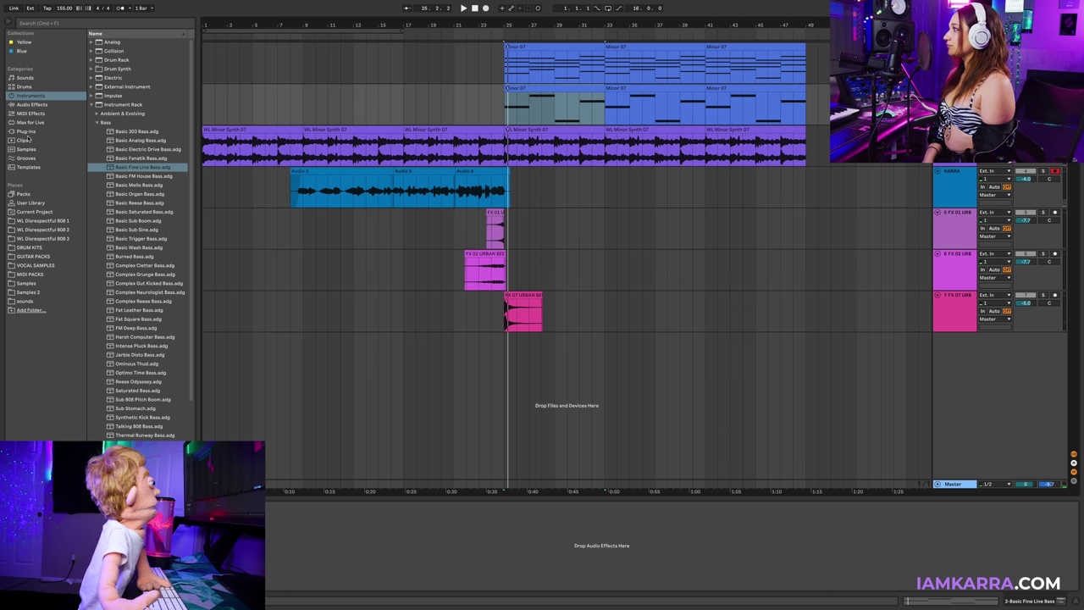
- Add the Pitch MIDI effect with the -12 preset to the bass track
{"action": "left_click", "coordinate": [29, 122]}
{"action": "left_click", "coordinate": [54, 112]}
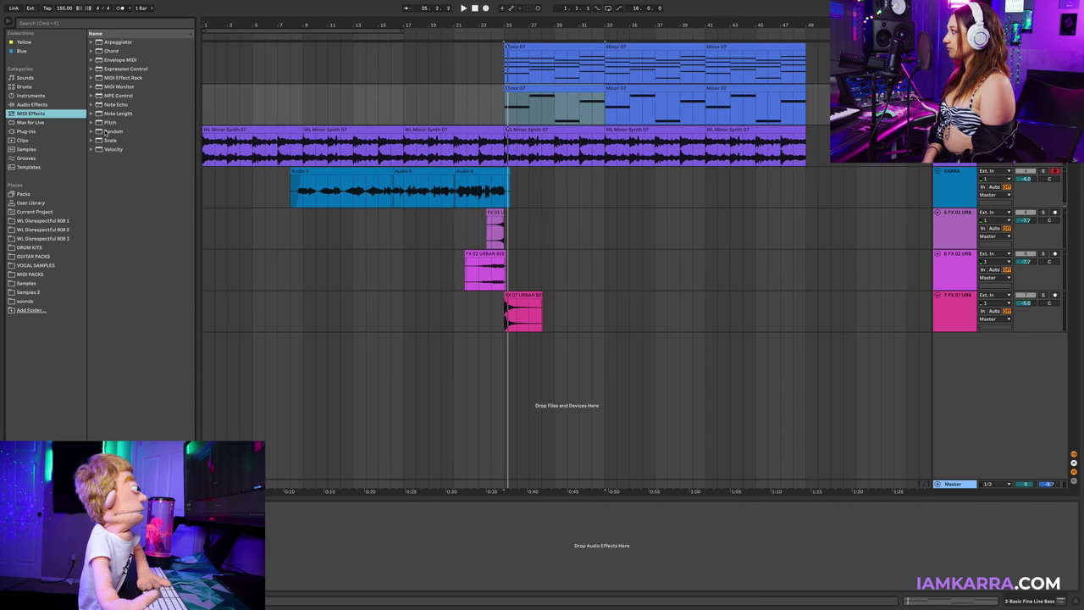
{"action": "left_click", "coordinate": [91, 123]}
{"action": "left_click", "coordinate": [123, 150]}
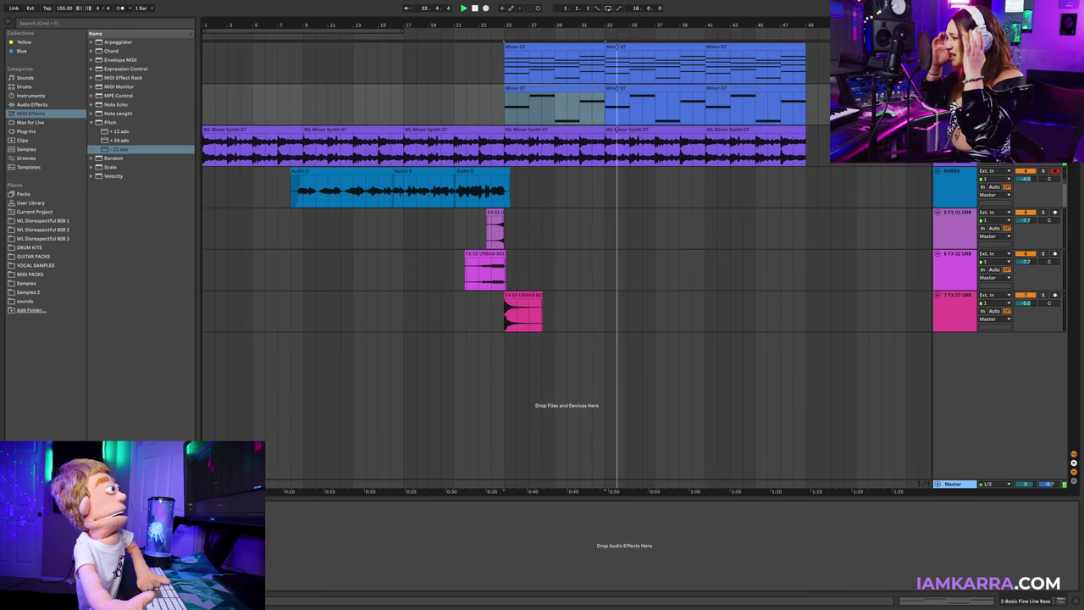
- Apply the OTT preset of Multiband Dynamics to the Grand Piano chord track
{"action": "left_click_drag", "start_coordinate": [955, 83], "coordinate": [955, 92]}
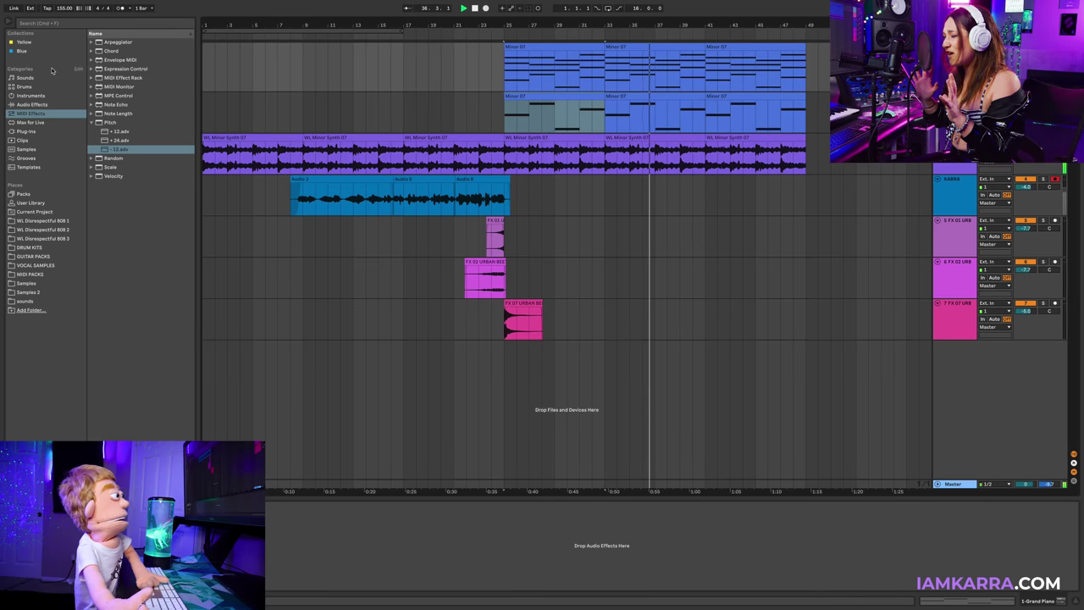
{"action": "left_click", "coordinate": [32, 105]}
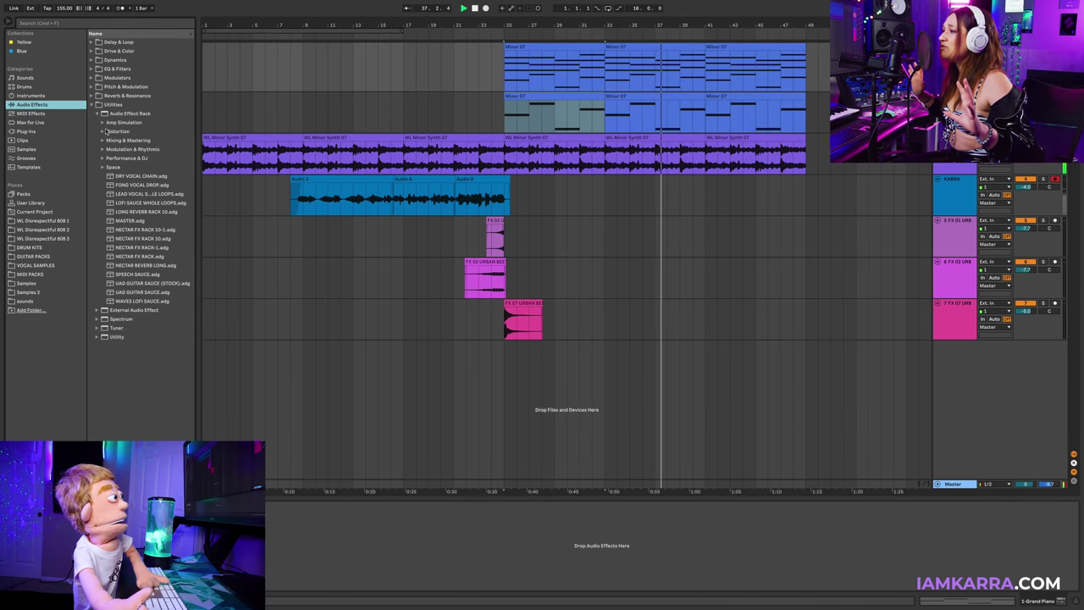
{"action": "left_click", "coordinate": [114, 59]}
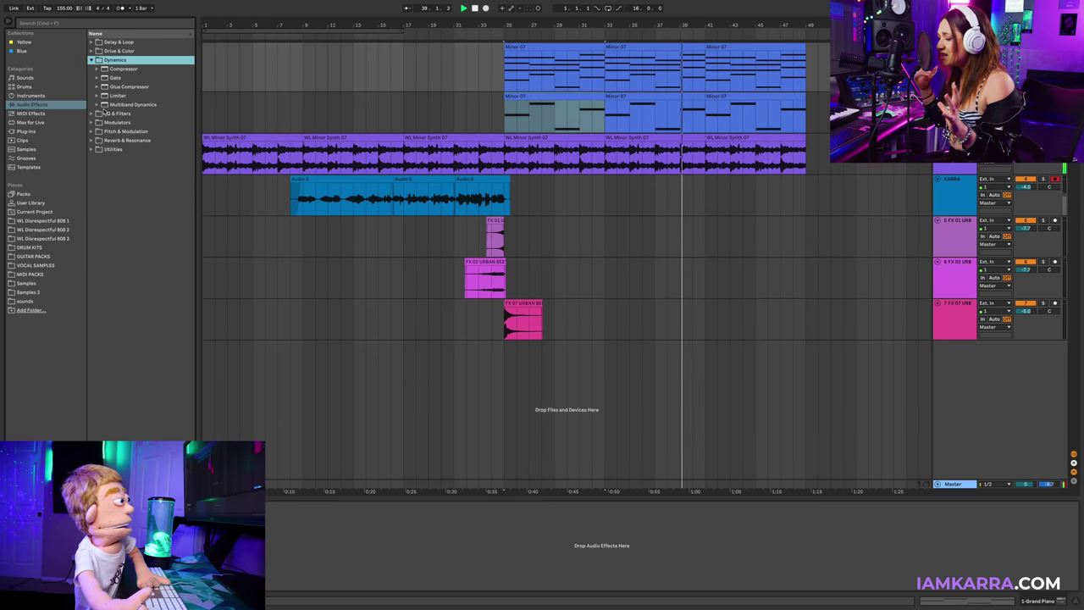
{"action": "left_click", "coordinate": [131, 104]}
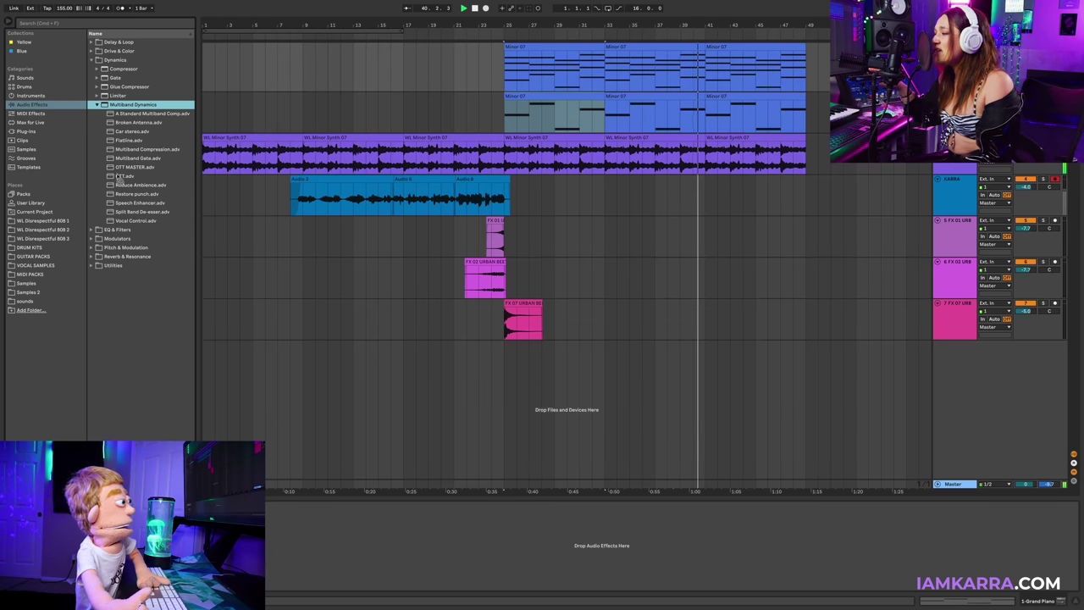
{"action": "left_click", "coordinate": [123, 175]}
{"action": "left_click_drag", "start_coordinate": [559, 44], "coordinate": [557, 45]}
{"action": "left_click", "coordinate": [555, 46]}
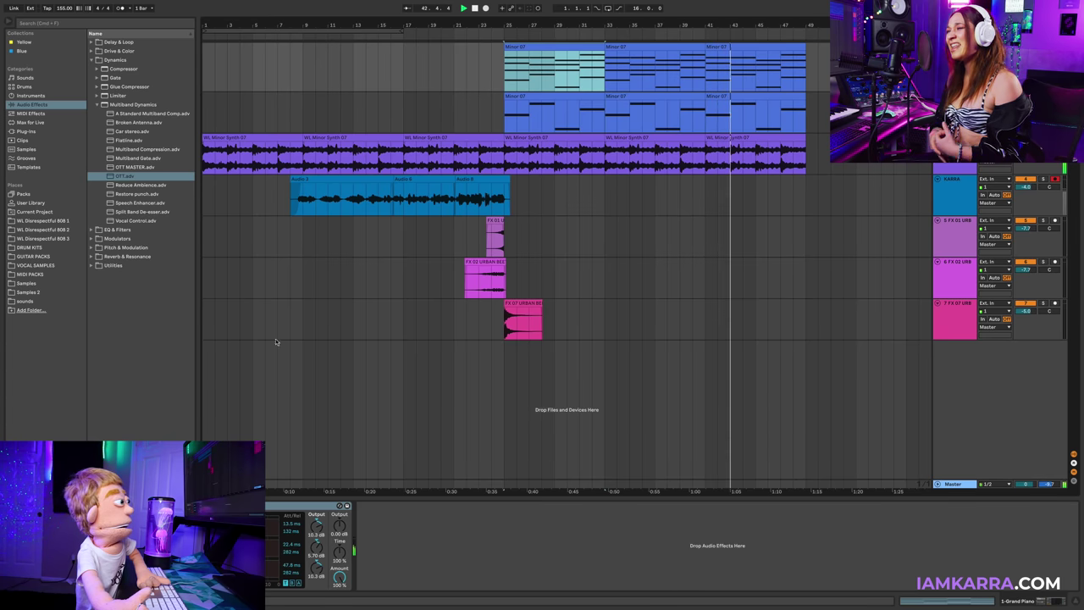
- Add an Auto Filter from the EQ & Filters effects to the Grand Piano track
{"action": "left_click", "coordinate": [91, 60]}
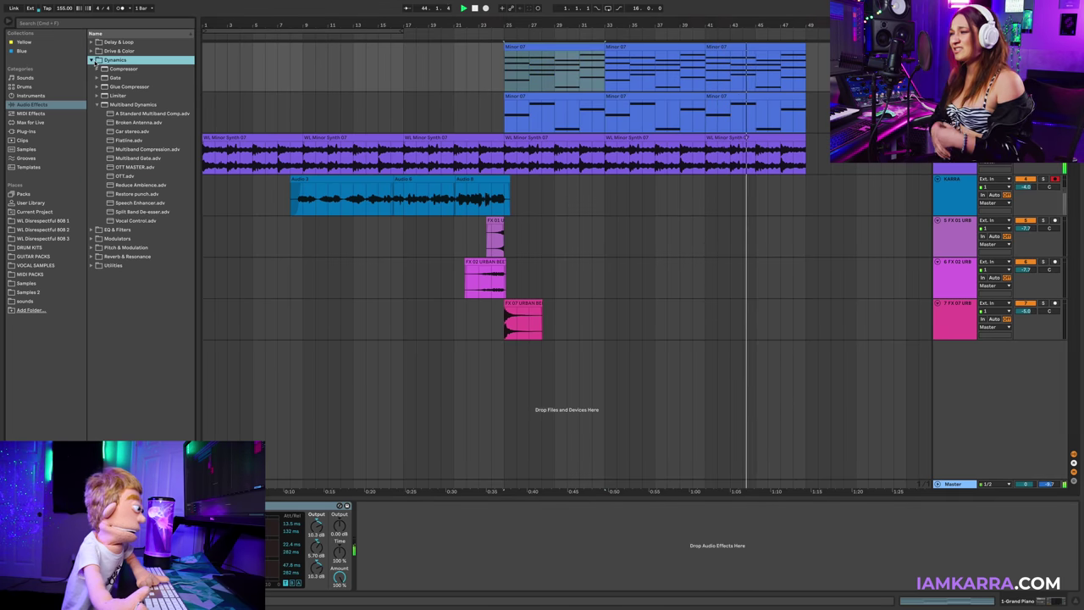
{"action": "left_click", "coordinate": [92, 69]}
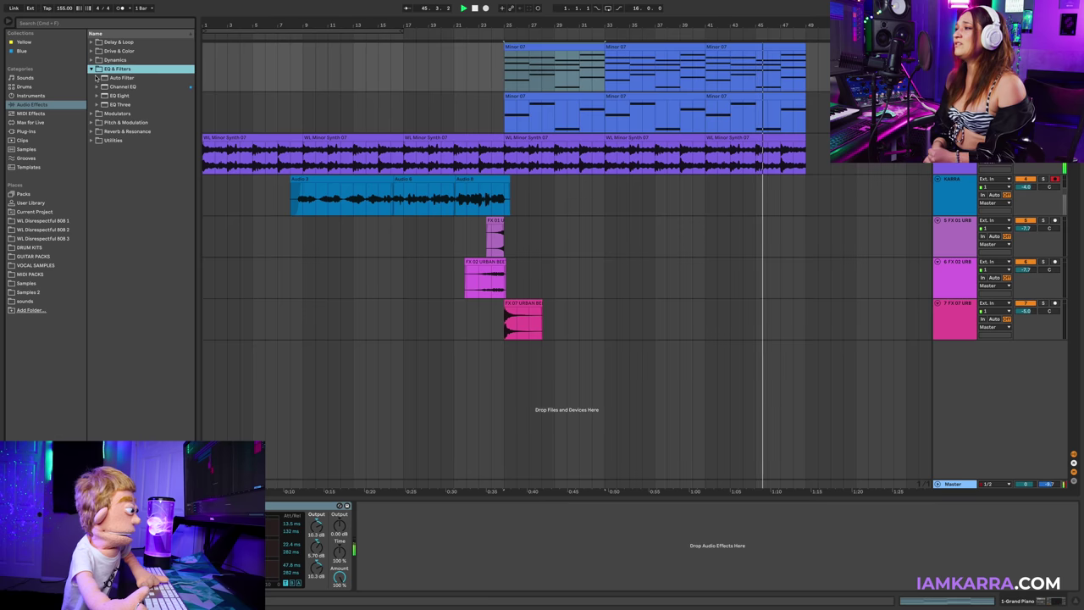
{"action": "left_click", "coordinate": [103, 77]}
{"action": "double_click", "coordinate": [105, 78]}
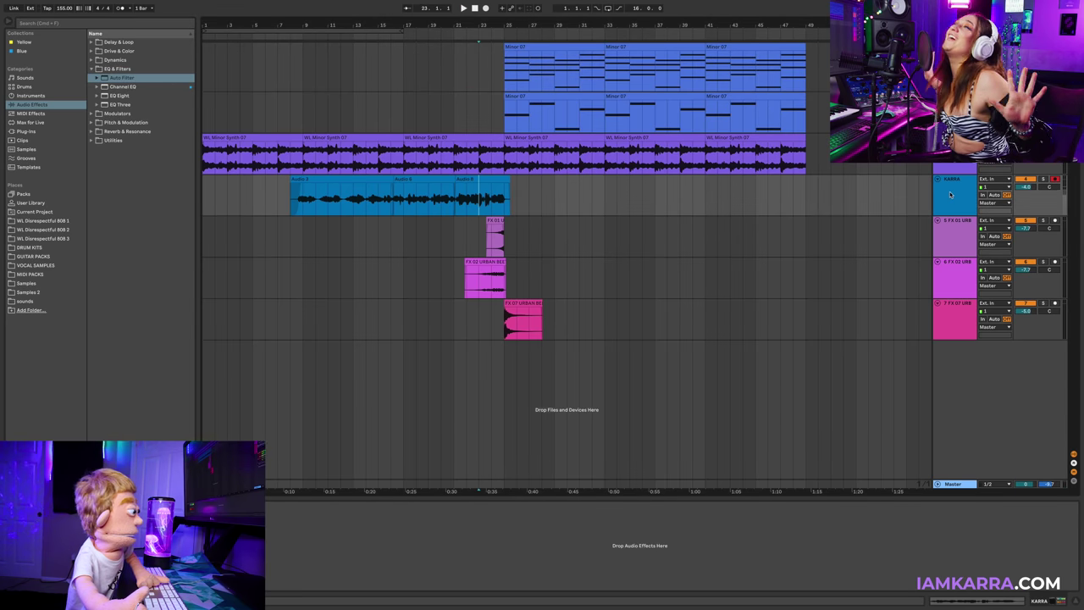
- Show the take lanes of the vocal track and play the song from bar 23
{"action": "right_click", "coordinate": [951, 195]}
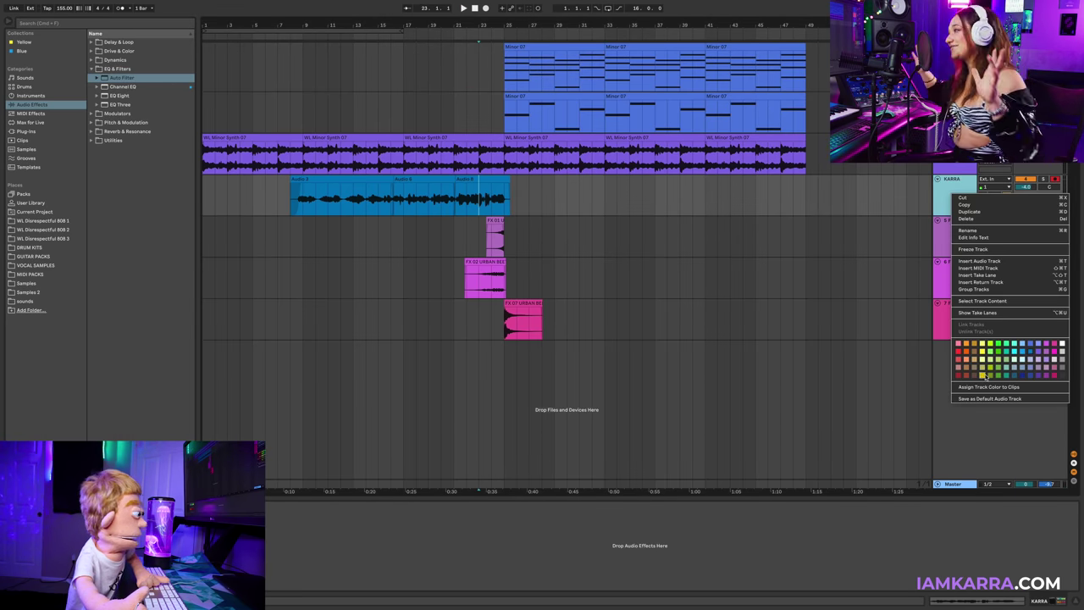
{"action": "left_click", "coordinate": [982, 313]}
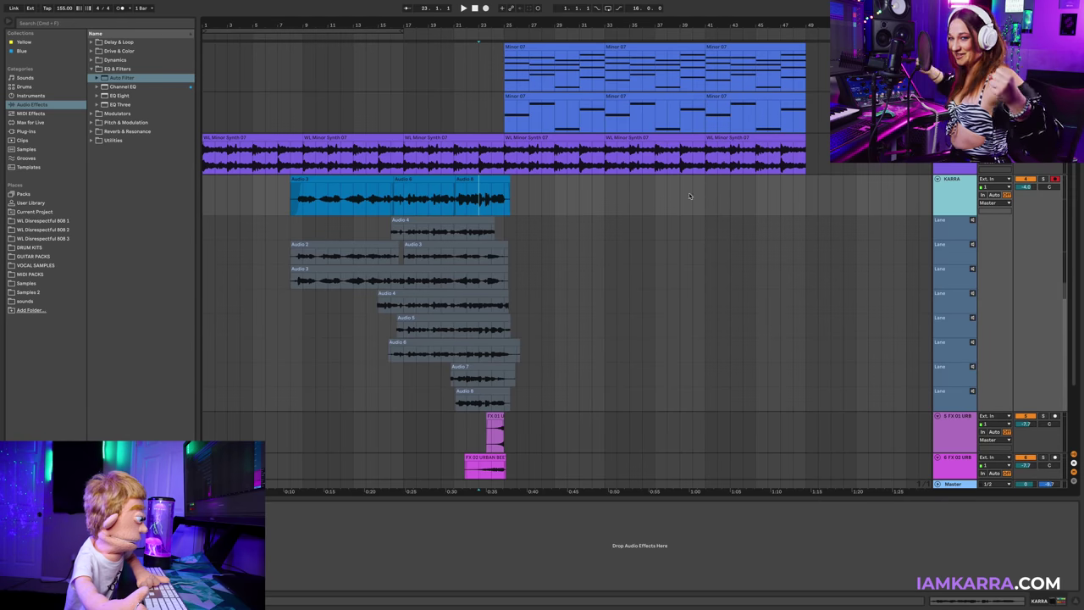
{"action": "key", "text": "space"}
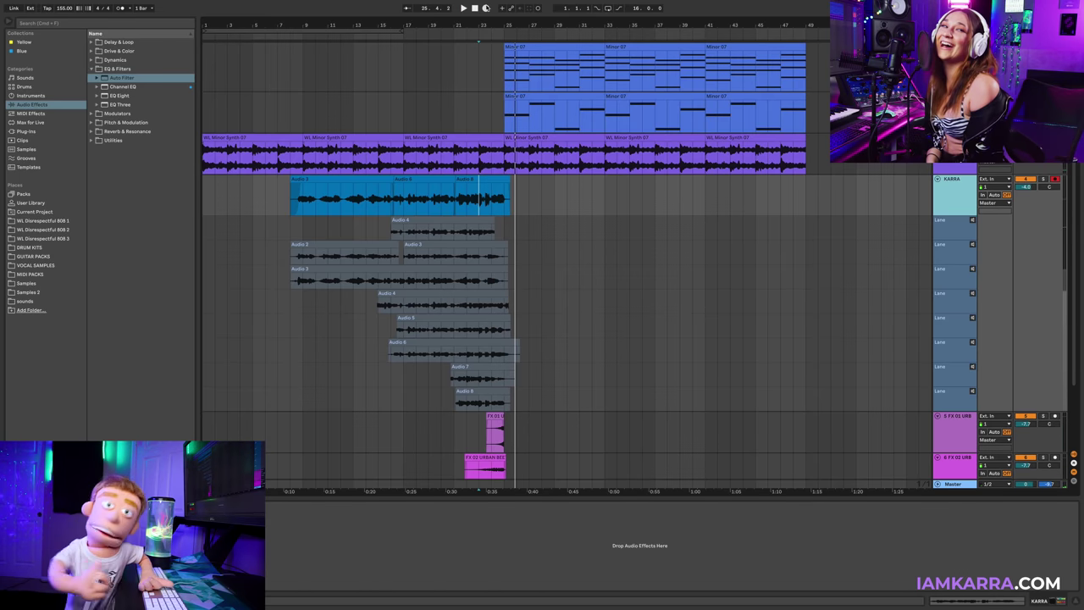
{"action": "key", "text": "space"}
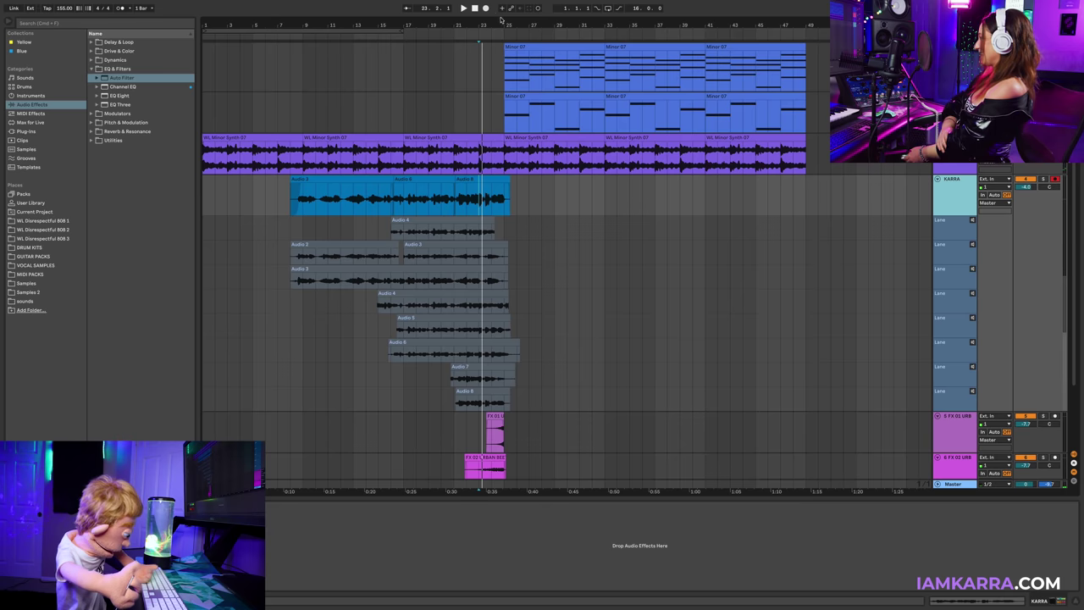
- Record a new vocal take from about bar 25 to bar 48, and trim its comp clip to end at bar 36
{"action": "left_click", "coordinate": [476, 193]}
{"action": "key", "text": "space"}
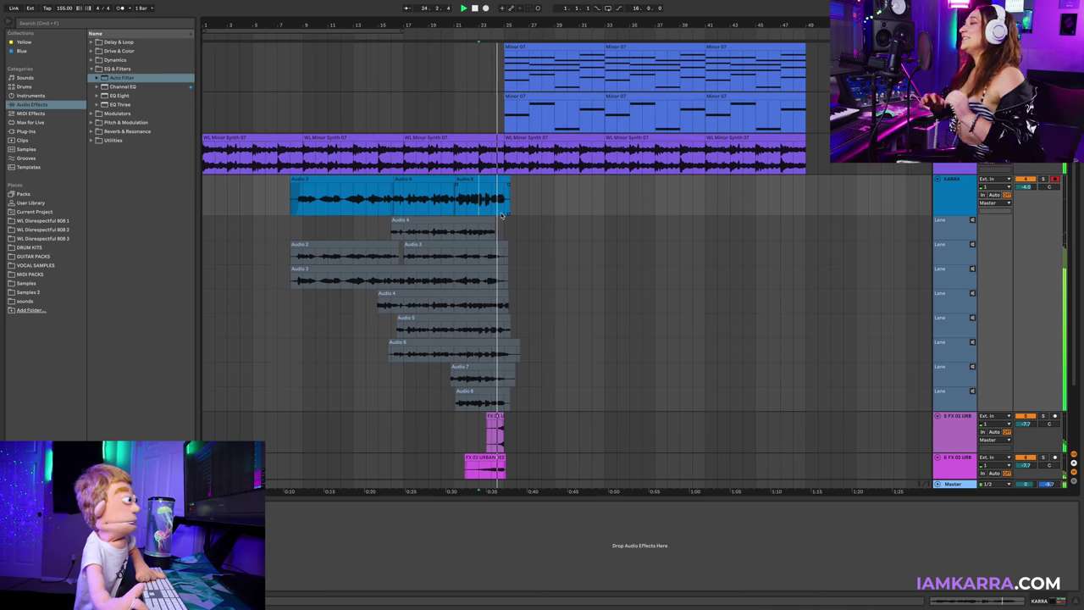
{"action": "key", "text": "F9"}
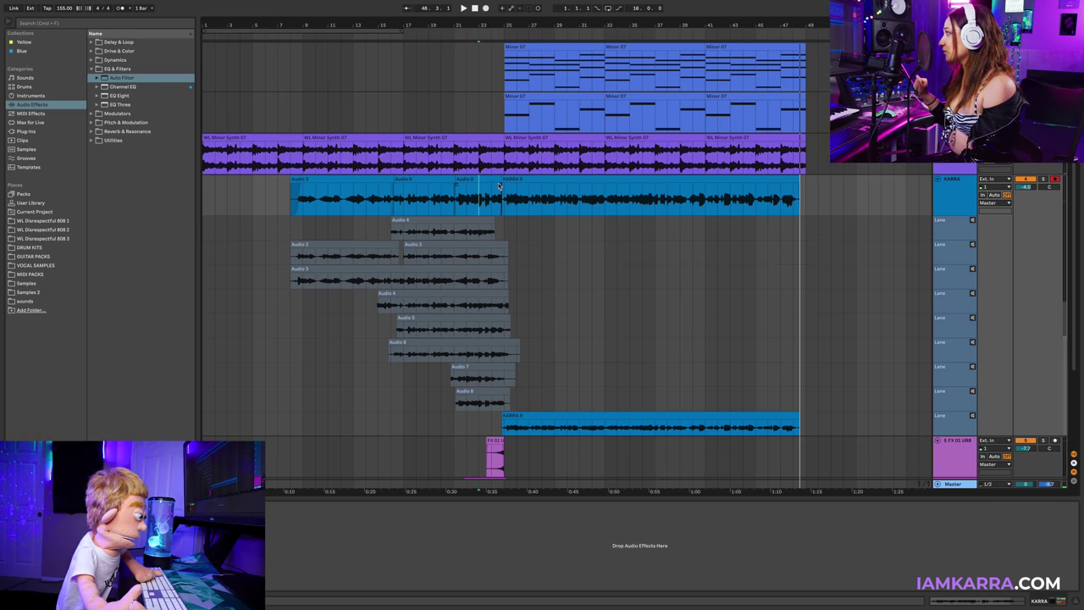
{"action": "key", "text": "ctrl+z"}
{"action": "left_click", "coordinate": [512, 199]}
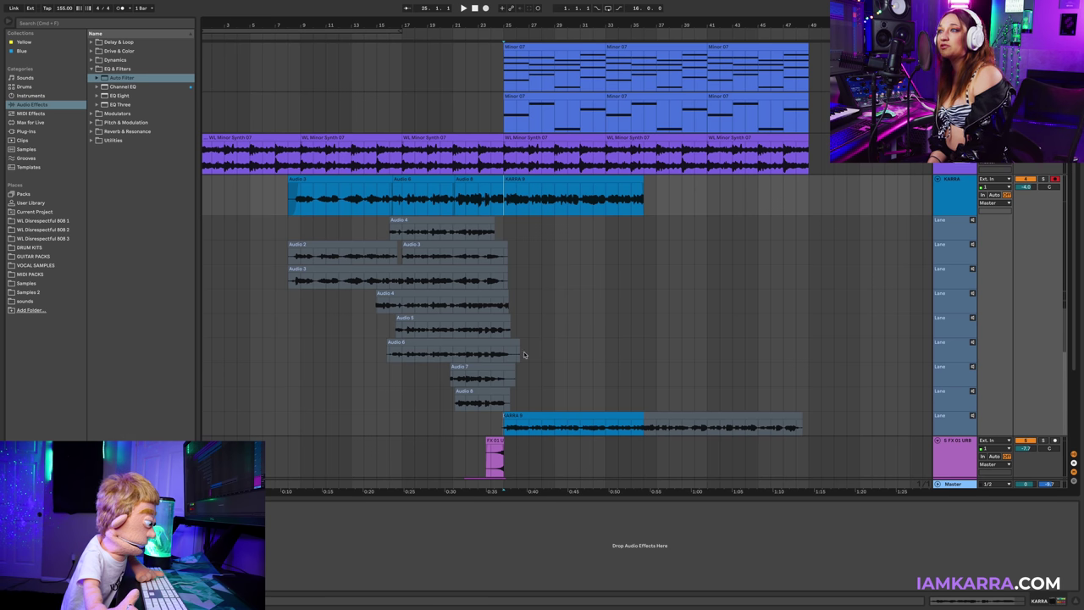
- Select the three FX tracks together and slightly reduce their track height
{"action": "scroll", "coordinate": [500, 436], "scroll_direction": "down", "scroll_amount": 5}
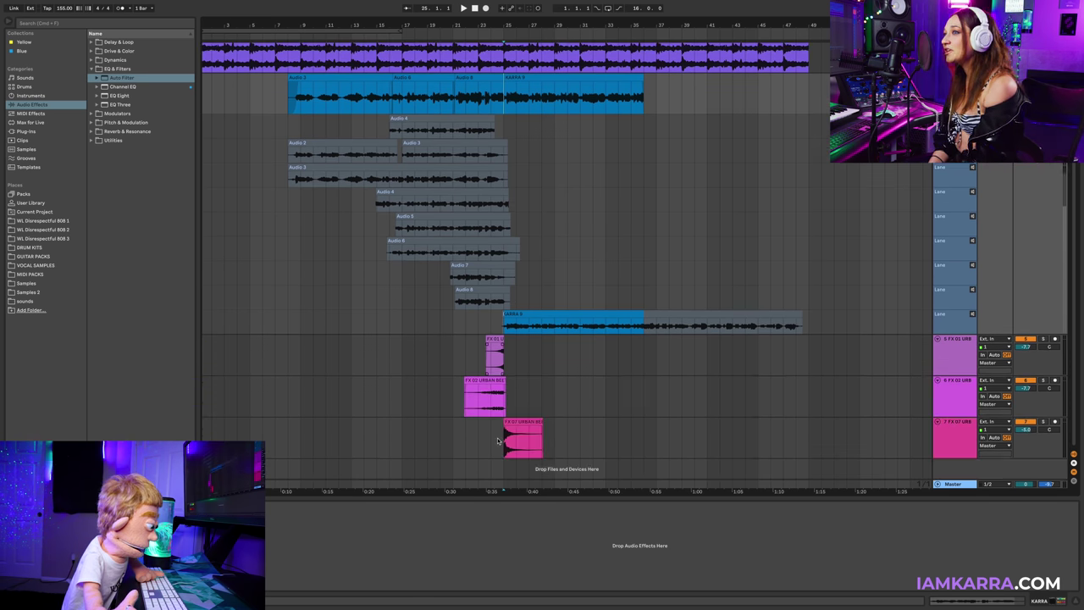
{"action": "left_click", "coordinate": [961, 448]}
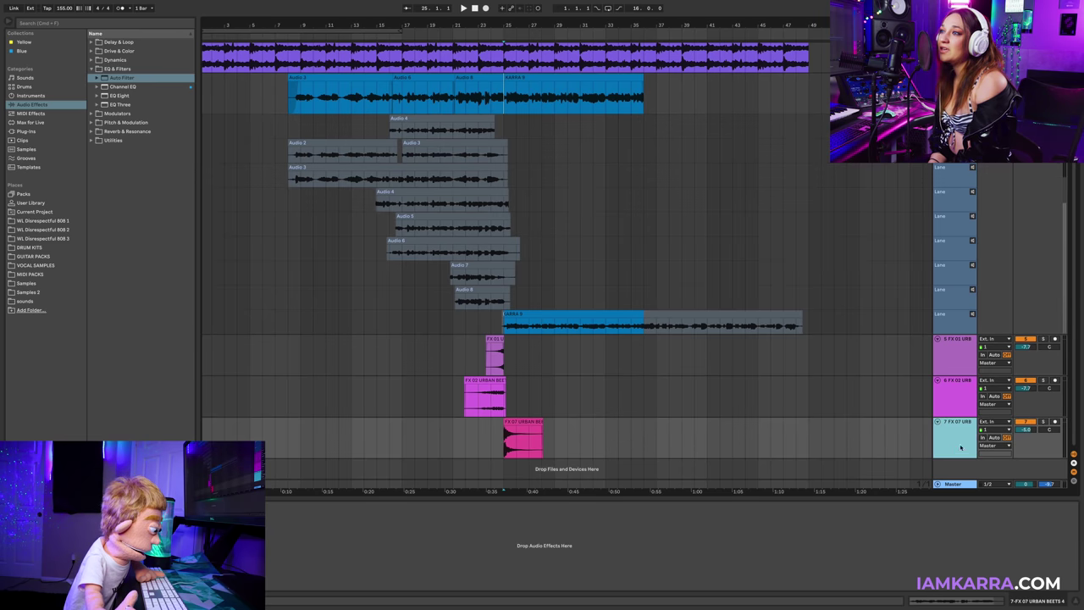
{"action": "left_click", "coordinate": [966, 366]}
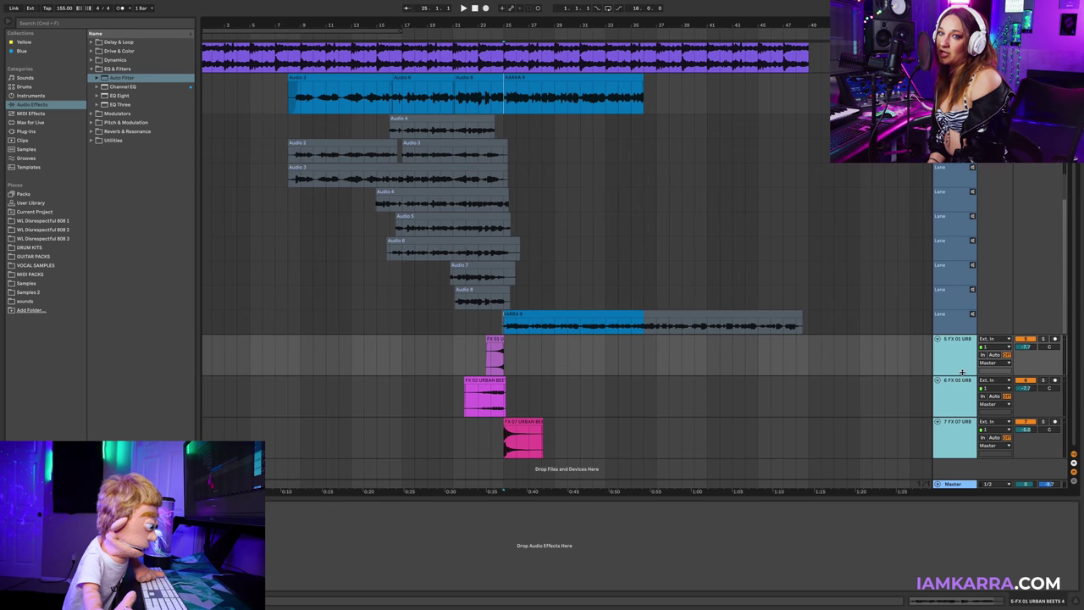
{"action": "left_click_drag", "start_coordinate": [963, 373], "coordinate": [968, 368]}
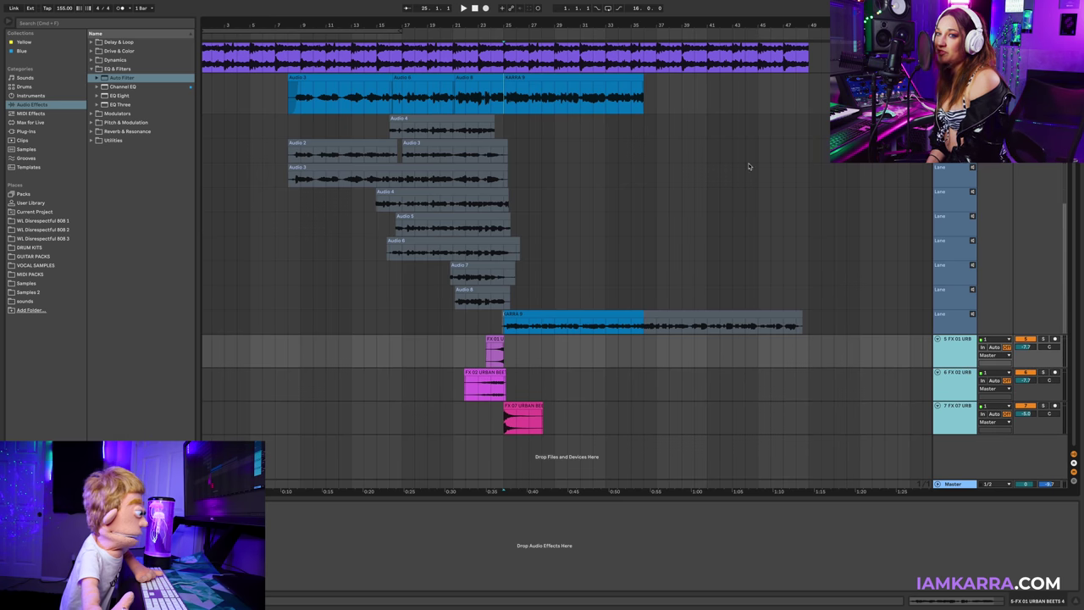
{"action": "scroll", "coordinate": [640, 316], "scroll_direction": "up", "scroll_amount": 1}
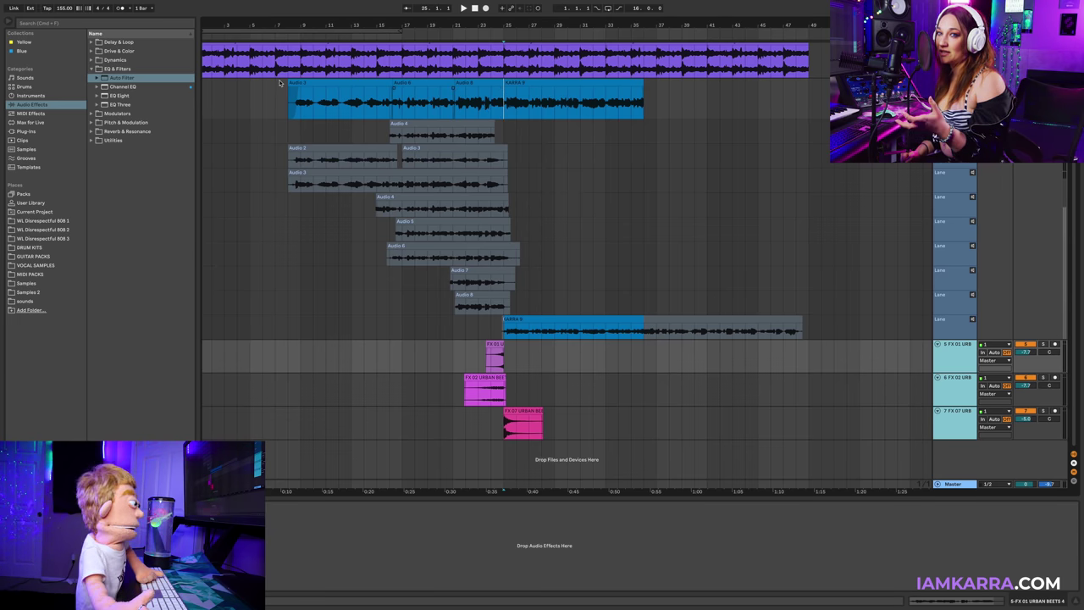
- Trim the last vocal clip to end just past bar 48, and comp bars 31 to 33 from takes KARRA 9 and KARRA 10
{"action": "mouse_move", "coordinate": [121, 3]}
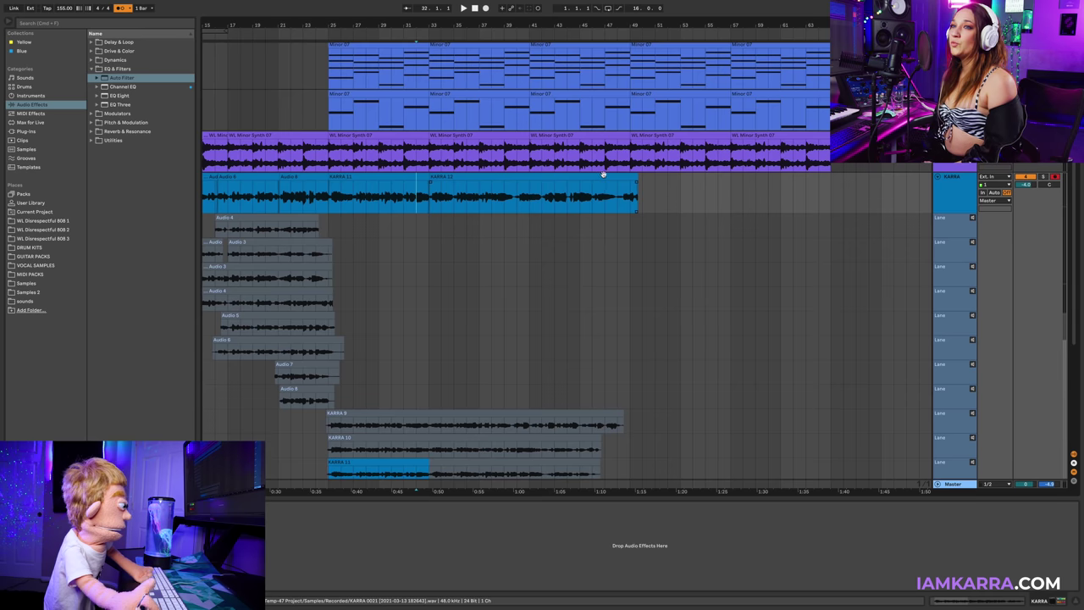
{"action": "left_click_drag", "start_coordinate": [636, 178], "coordinate": [611, 186]}
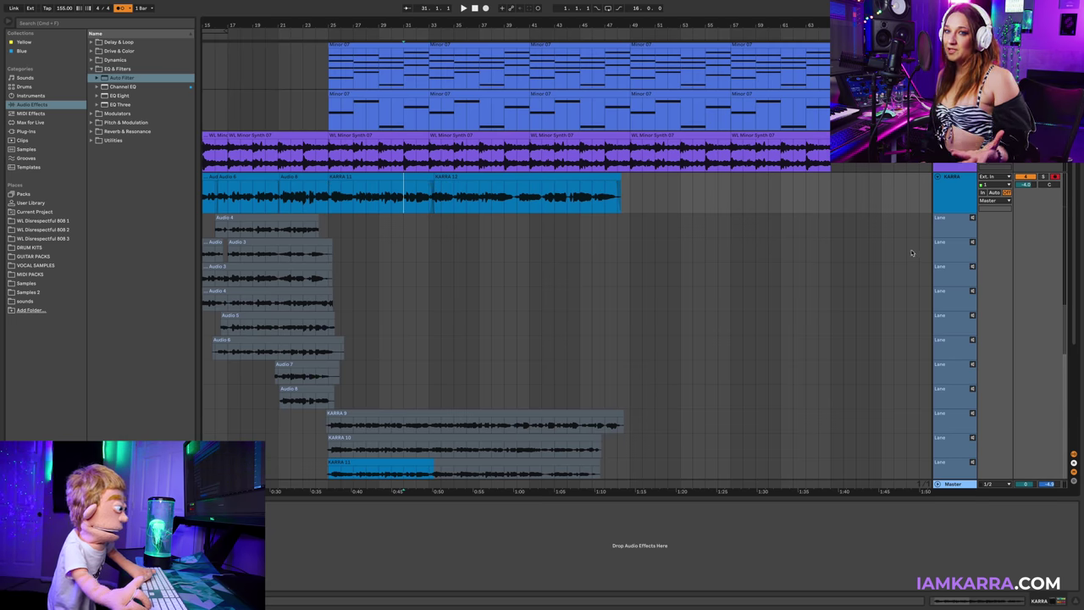
{"action": "right_click", "coordinate": [938, 212]}
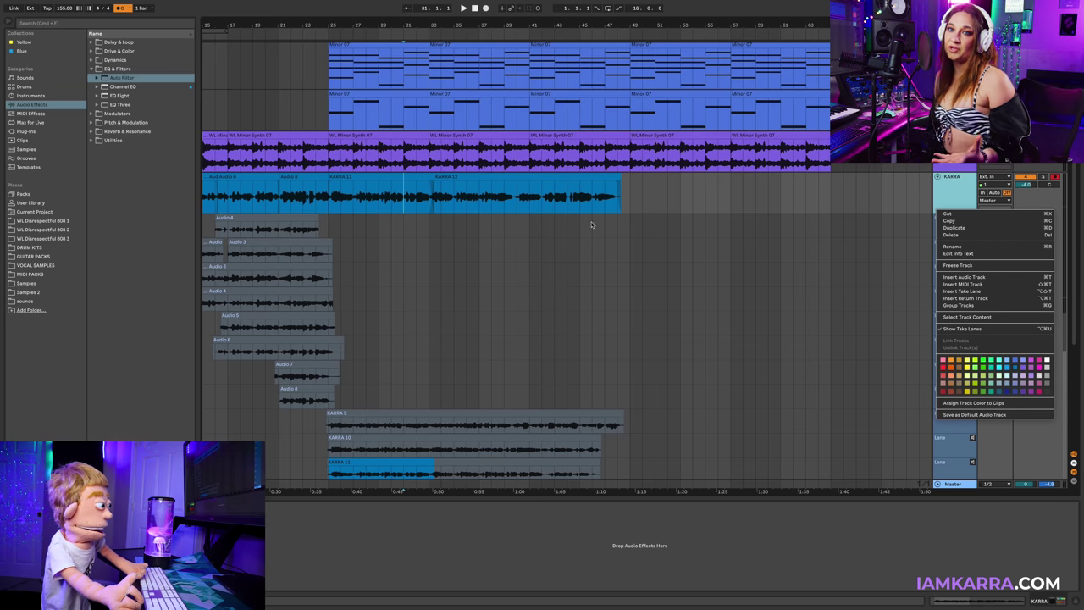
{"action": "left_click", "coordinate": [550, 201]}
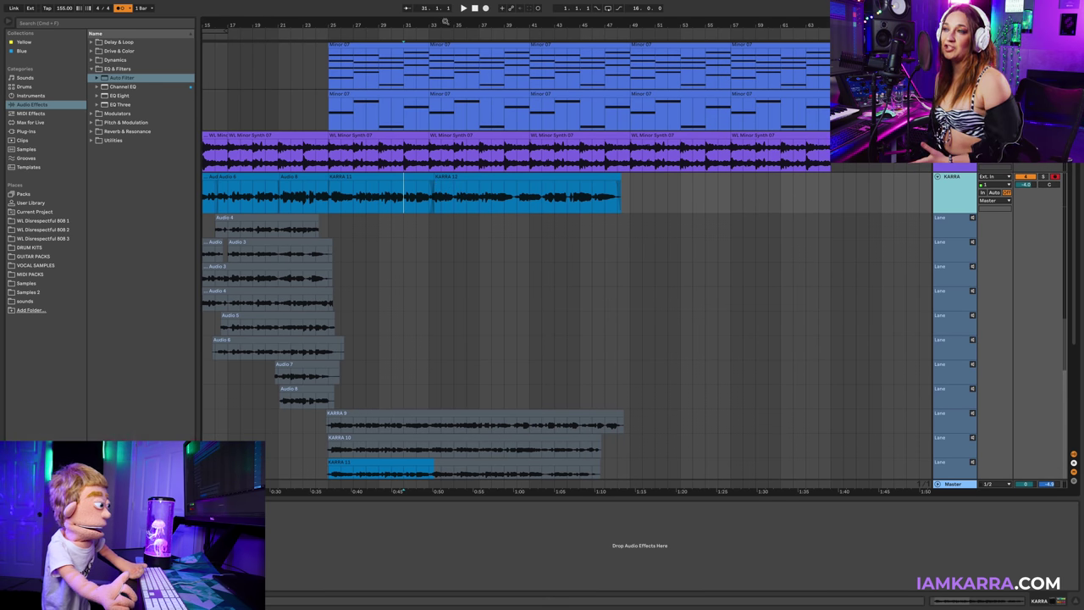
{"action": "scroll", "coordinate": [477, 167], "scroll_direction": "down", "scroll_amount": 2}
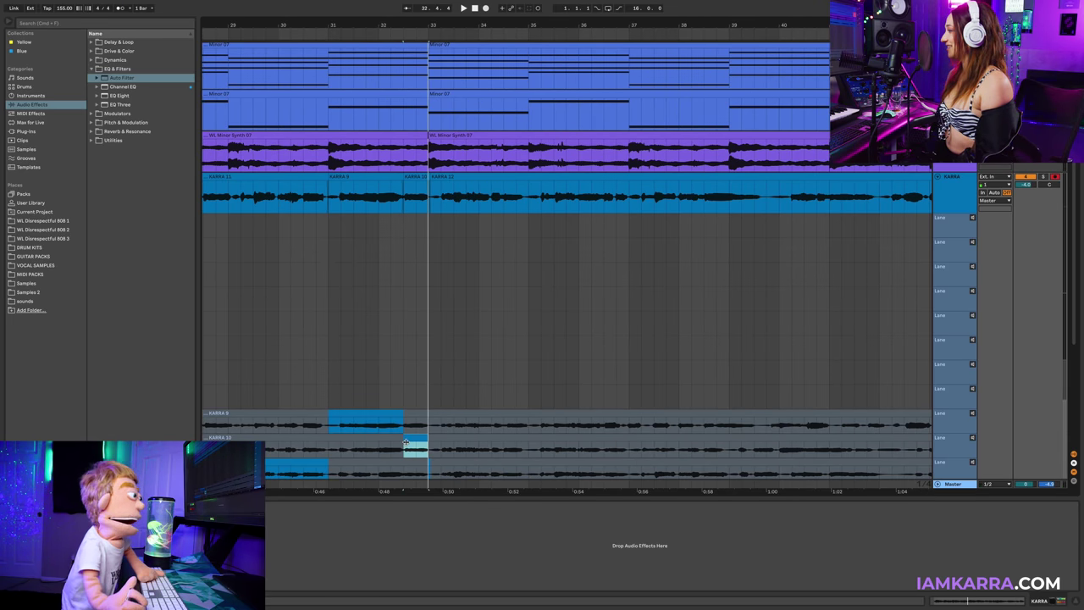
{"action": "left_click", "coordinate": [304, 199]}
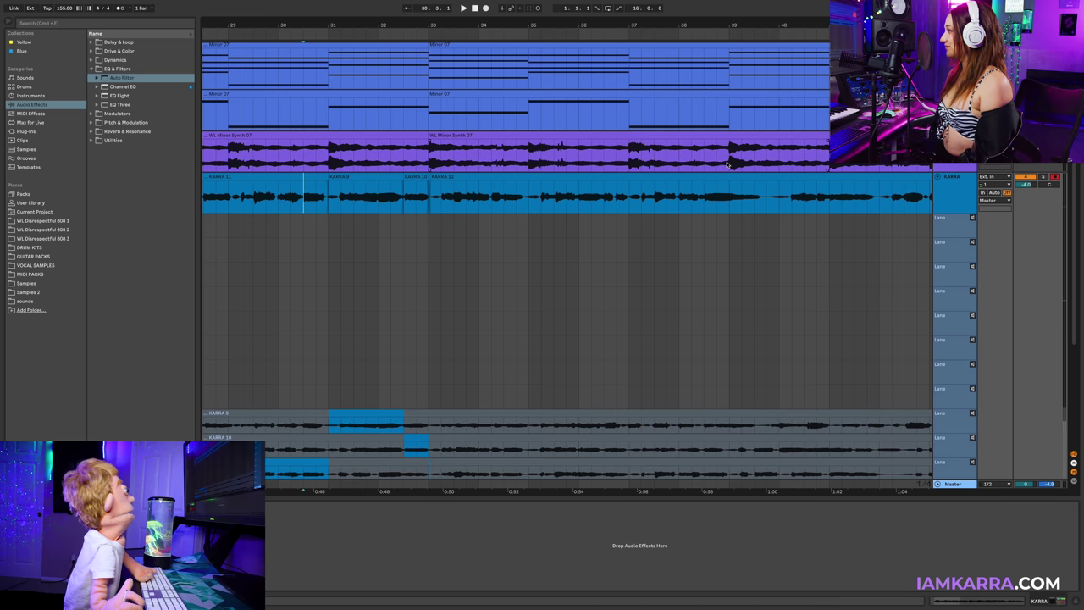
- Hide the take lanes of the vocal track
{"action": "right_click", "coordinate": [955, 201]}
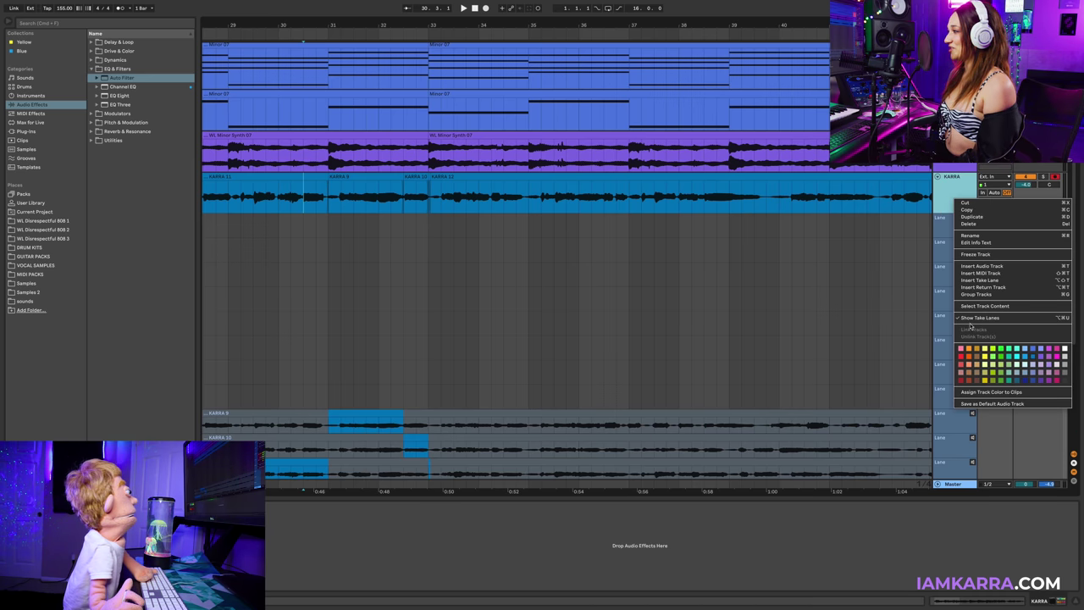
{"action": "left_click", "coordinate": [993, 189]}
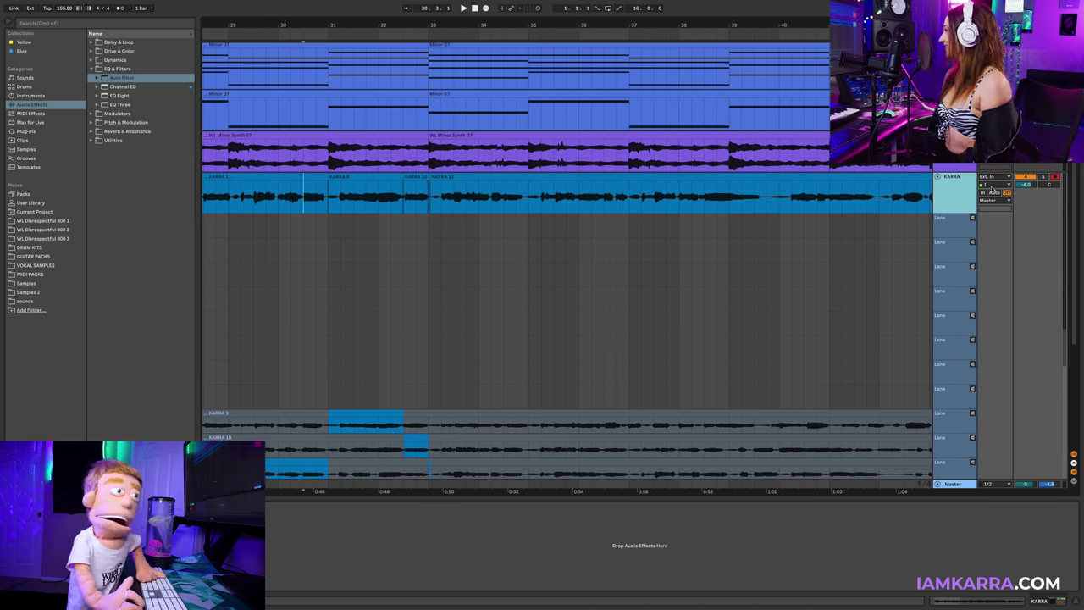
{"action": "key", "text": "alt+super+u"}
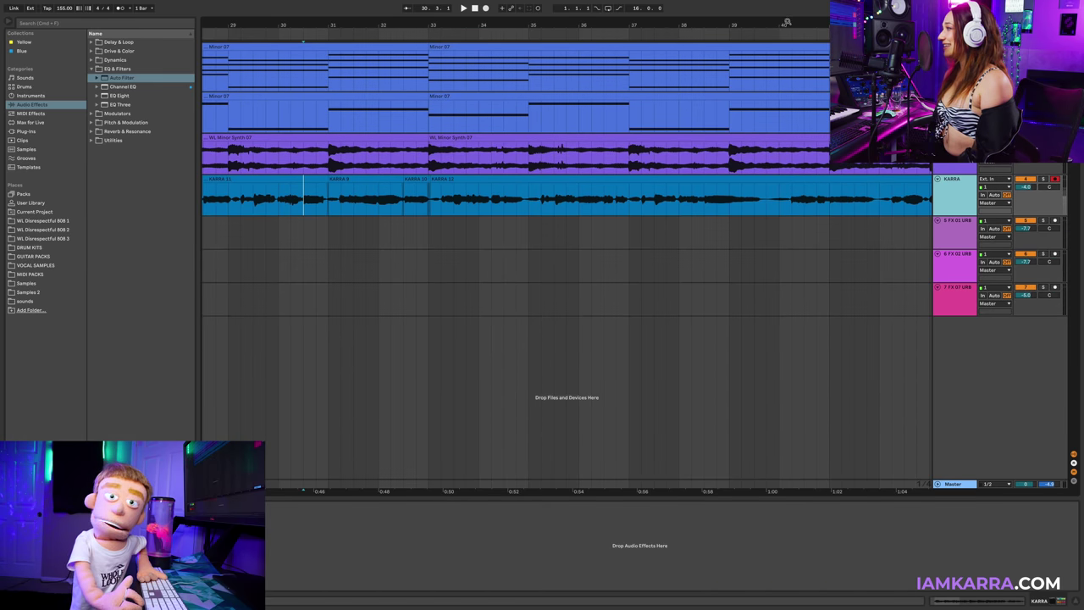
- Record another vocal clip from about bar 40 to bar 48, turning on the metronome
{"action": "scroll", "coordinate": [854, 94], "scroll_direction": "down", "scroll_amount": 3}
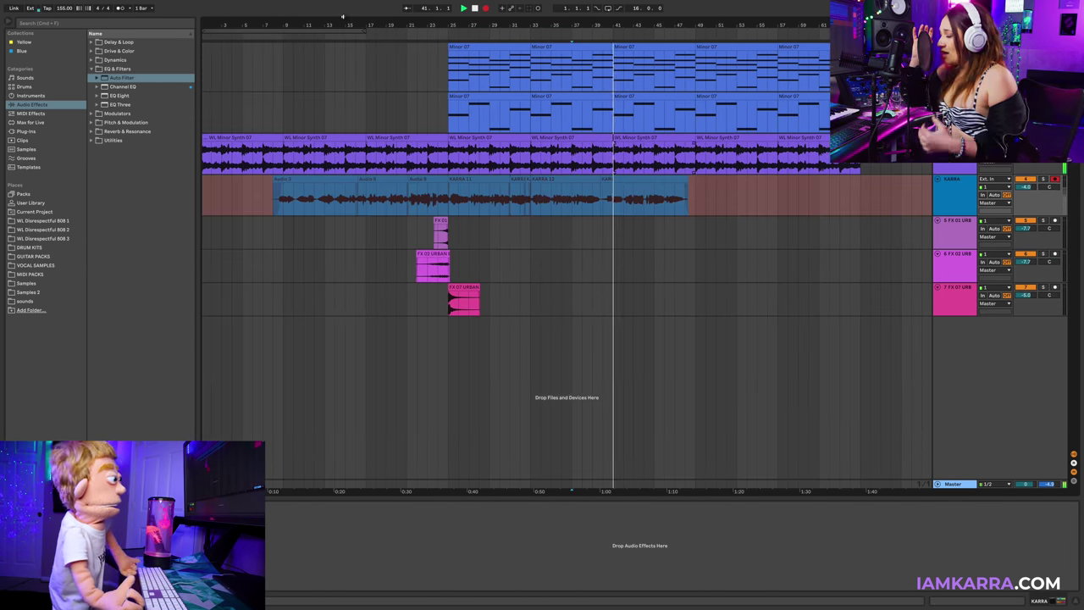
{"action": "left_click", "coordinate": [121, 7]}
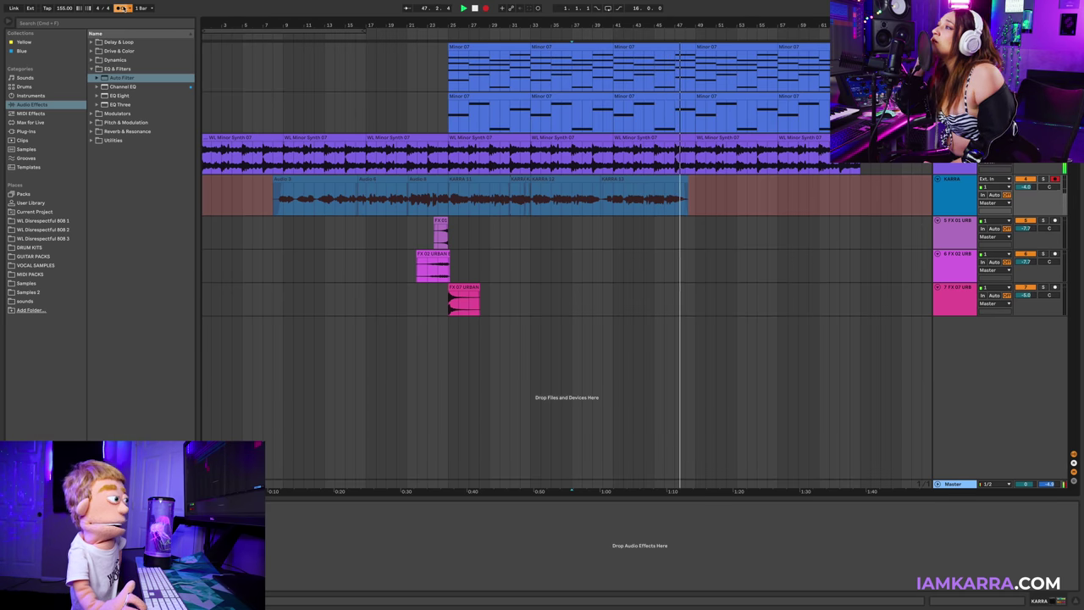
{"action": "key", "text": "space"}
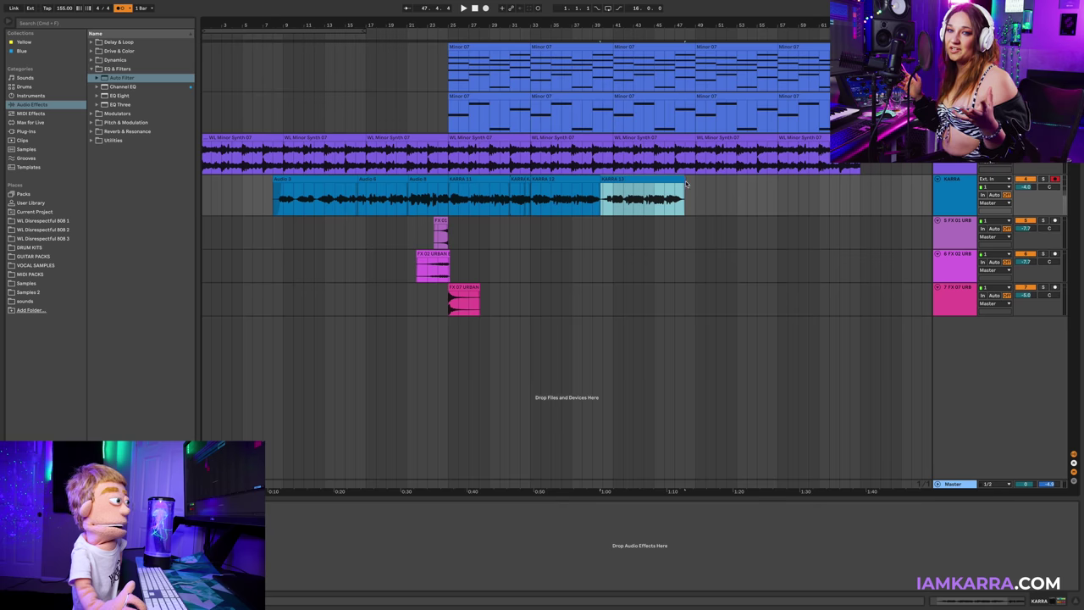
- Play the vocals from bar 33, and duplicate the vocal section of bars 41 to 49 so the copy starts at bar 49
{"action": "left_click_drag", "start_coordinate": [693, 184], "coordinate": [532, 185]}
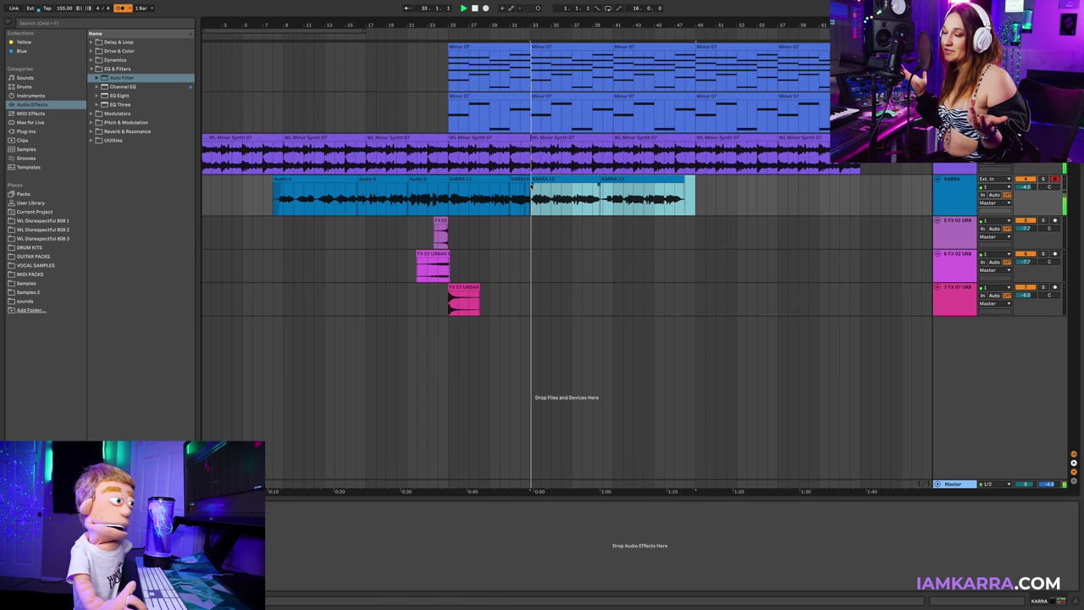
{"action": "mouse_move", "coordinate": [615, 191]}
{"action": "left_mouse_down"}
{"action": "mouse_move", "coordinate": [665, 188]}
{"action": "mouse_move", "coordinate": [593, 185]}
{"action": "mouse_move", "coordinate": [625, 182]}
{"action": "mouse_move", "coordinate": [614, 179]}
{"action": "left_mouse_up"}
{"action": "key", "text": "ctrl+d"}
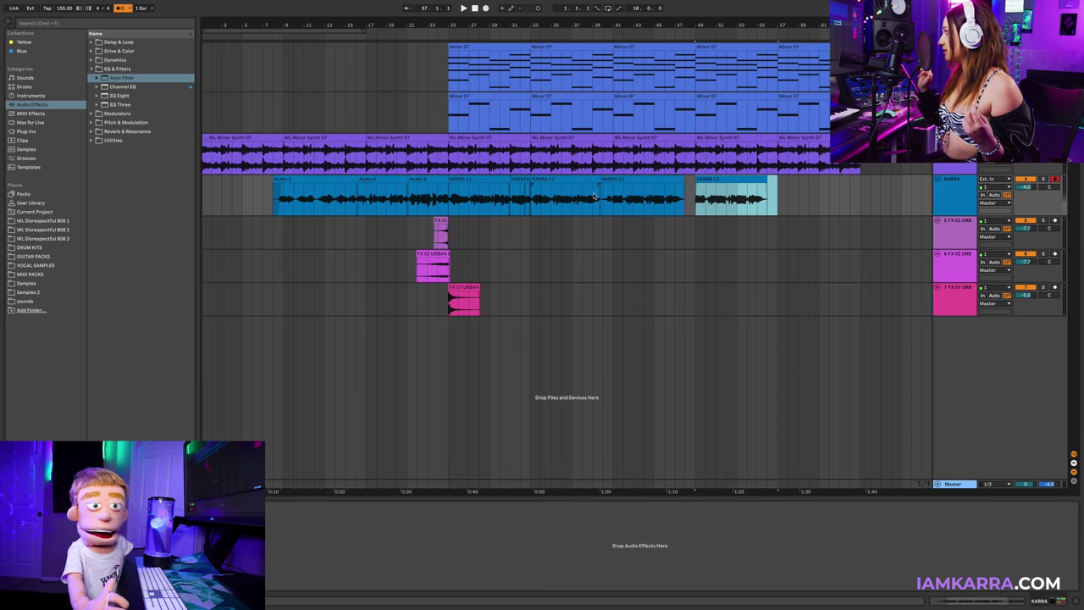
{"action": "left_click", "coordinate": [593, 197]}
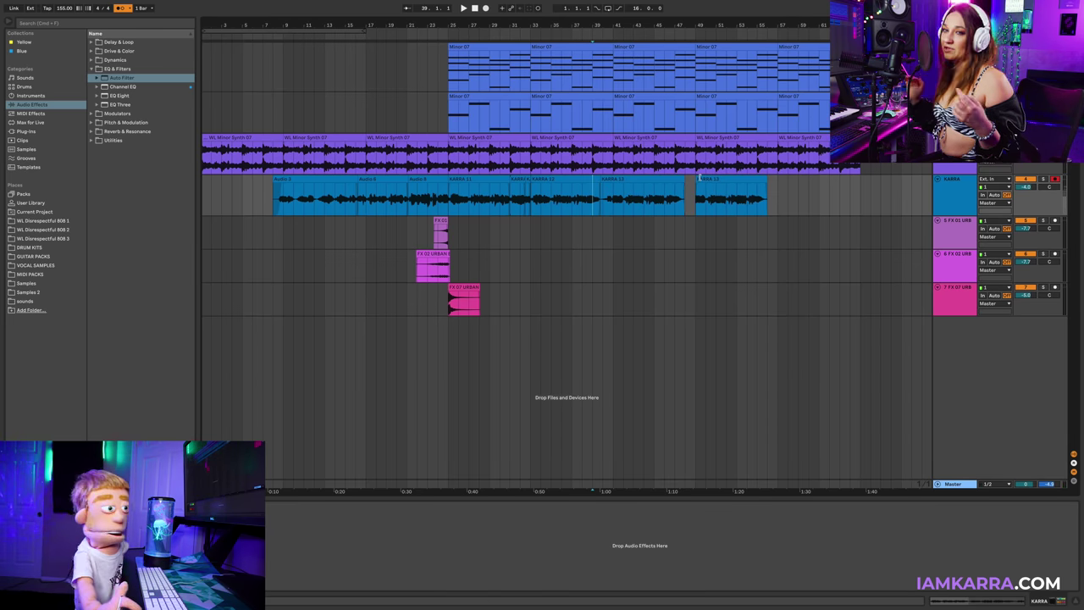
- Extend the duplicated vocal clip back to bar 48, and trim the starts of the last two clips to 48.2.2 and 40.2.3
{"action": "left_click", "coordinate": [700, 179]}
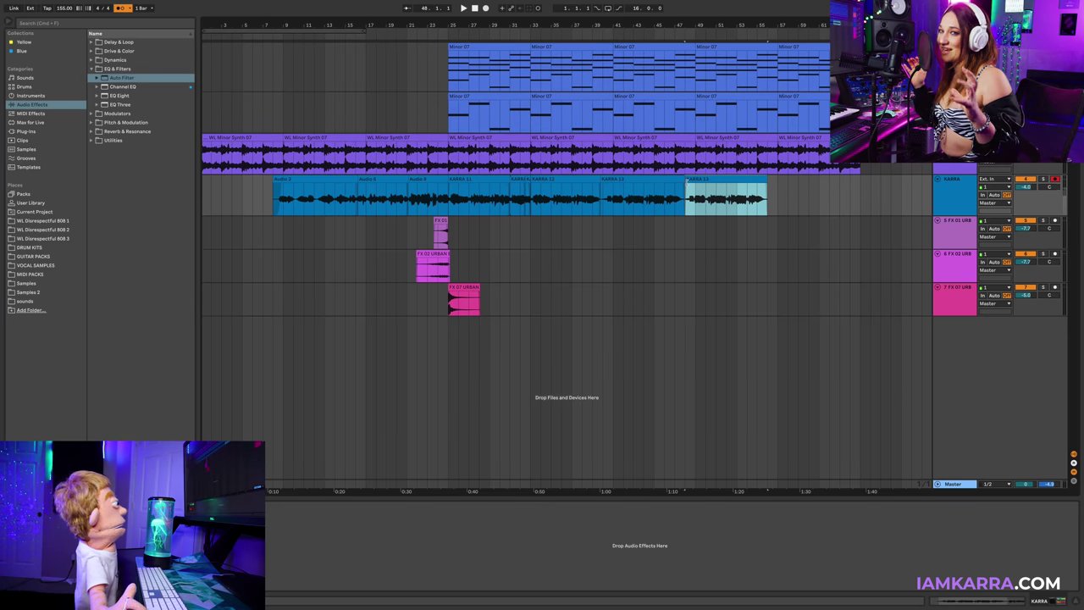
{"action": "left_click", "coordinate": [593, 197]}
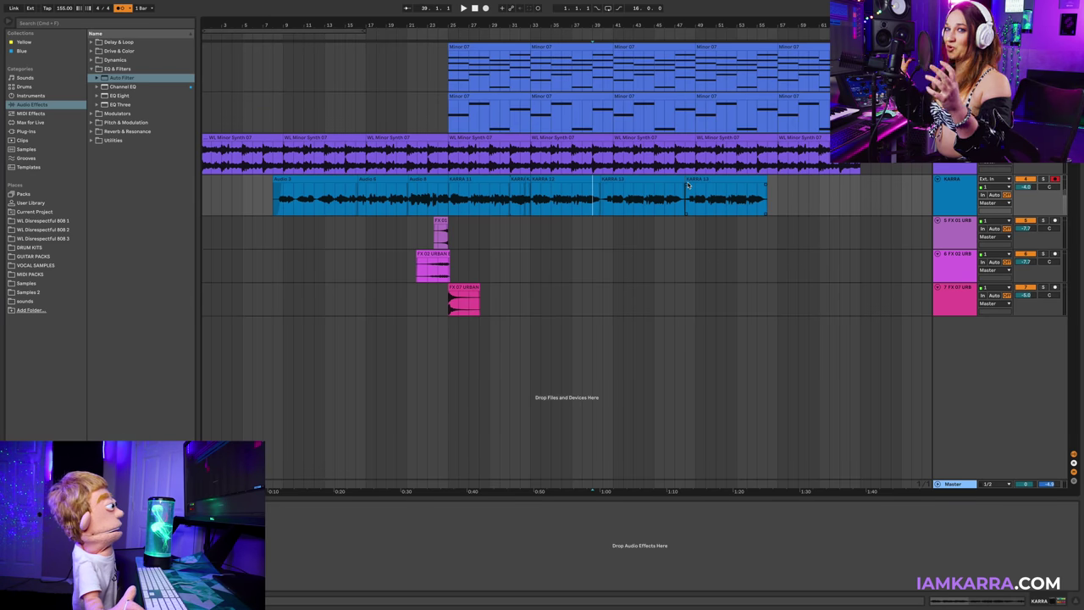
{"action": "left_click", "coordinate": [687, 181]}
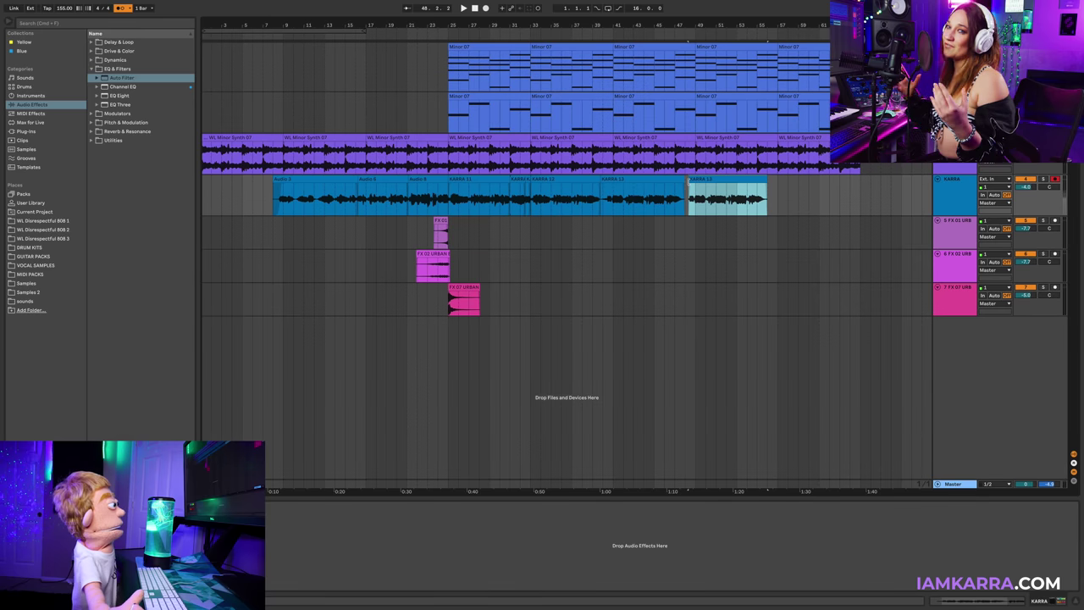
{"action": "left_click", "coordinate": [605, 178]}
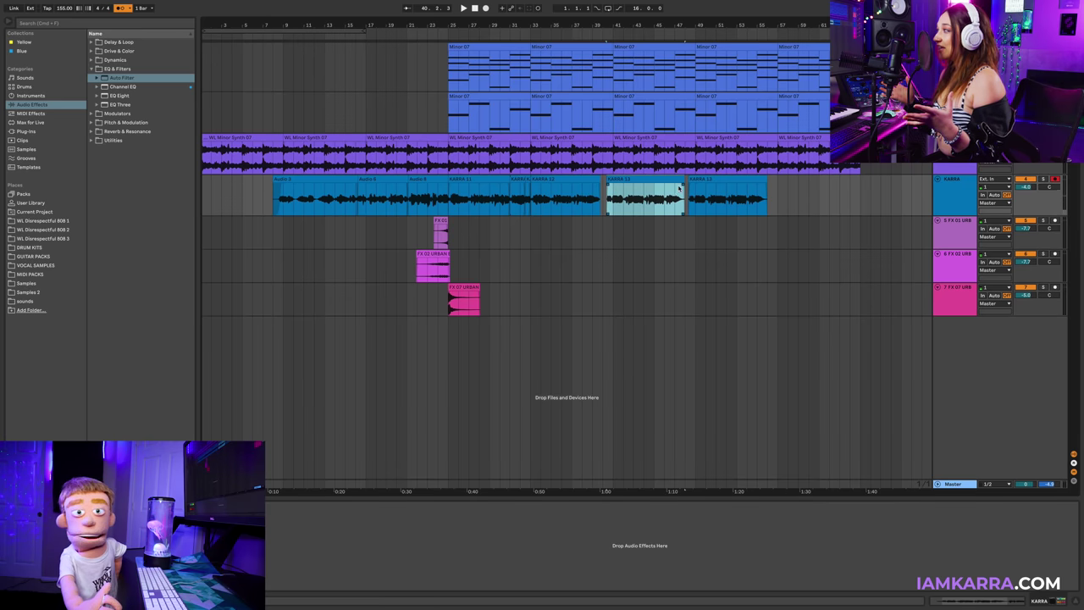
{"action": "left_click", "coordinate": [574, 208]}
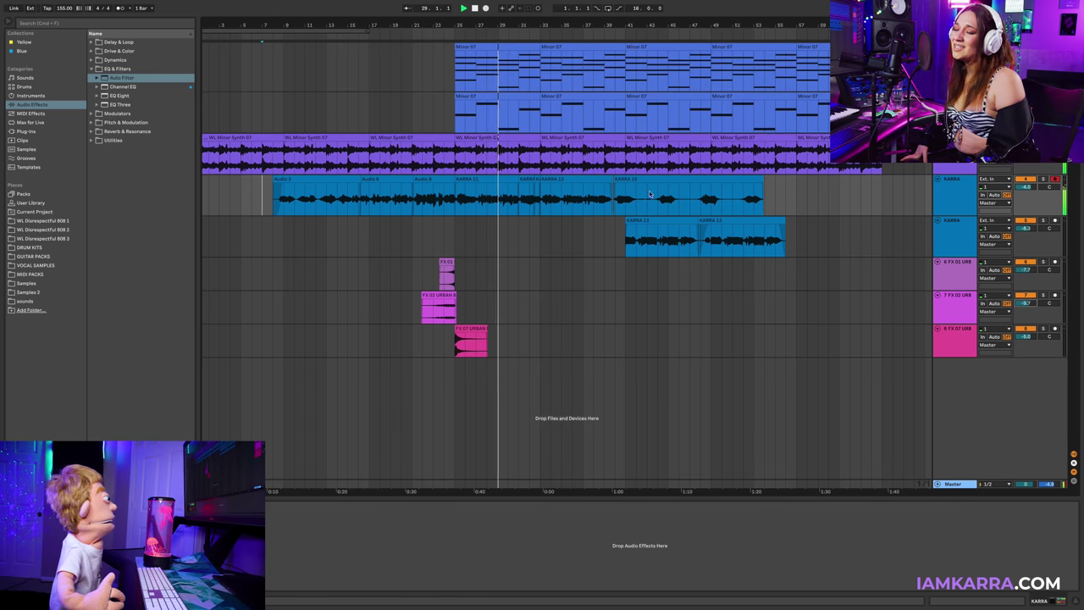
- Delete the silent gaps at about bars 42–44, 46–47.5 and 50.5–52 from the upper track's last vocal clip, and fade the cut edges
{"action": "scroll", "coordinate": [650, 194], "scroll_direction": "up", "scroll_amount": 3}
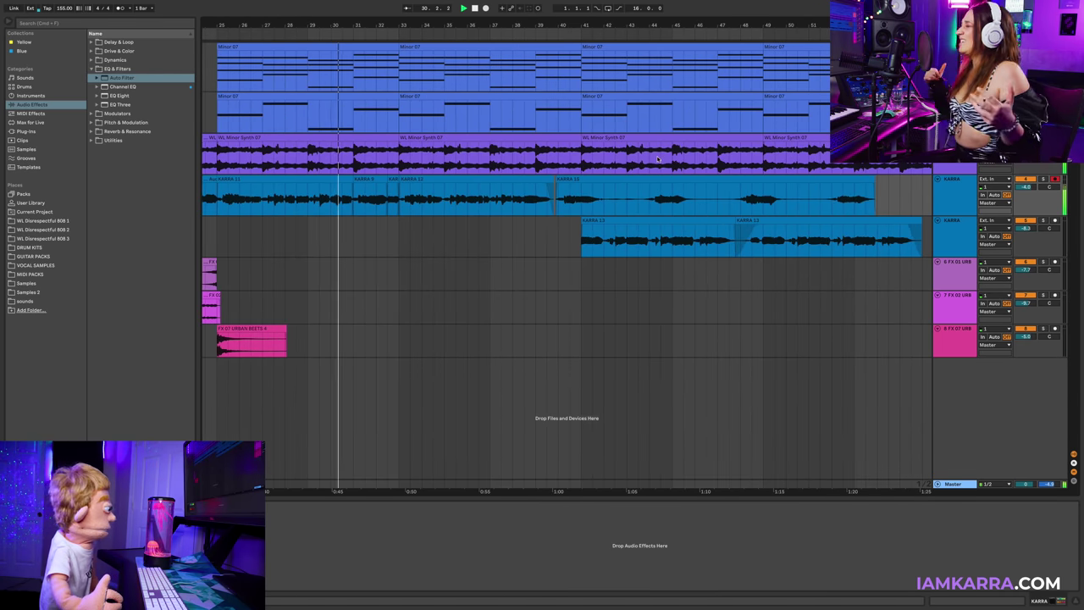
{"action": "left_click_drag", "start_coordinate": [650, 194], "coordinate": [605, 194]}
{"action": "key", "text": "Delete"}
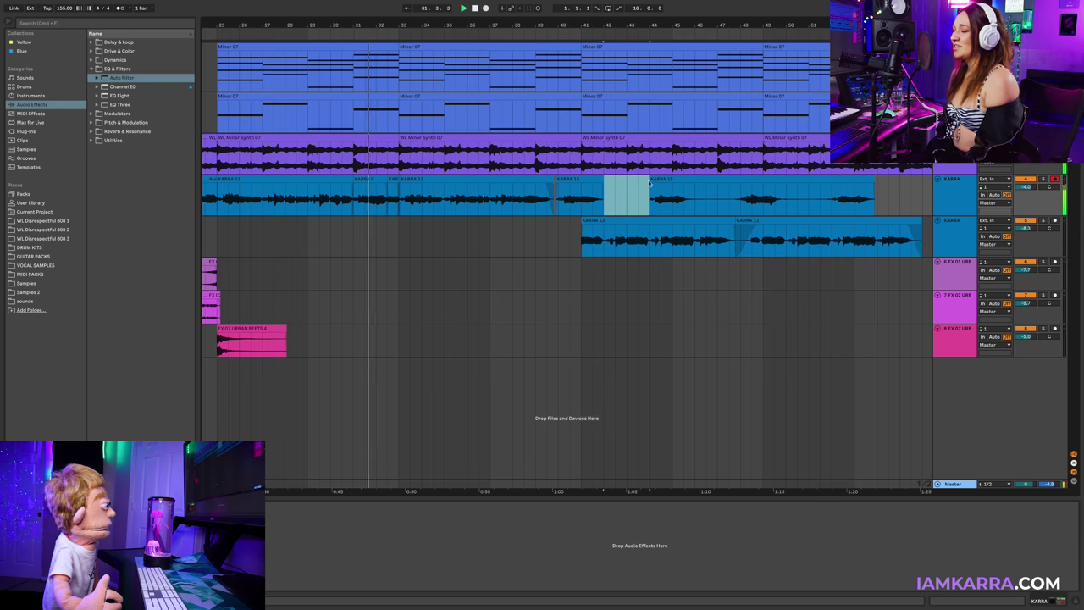
{"action": "left_click", "coordinate": [652, 182]}
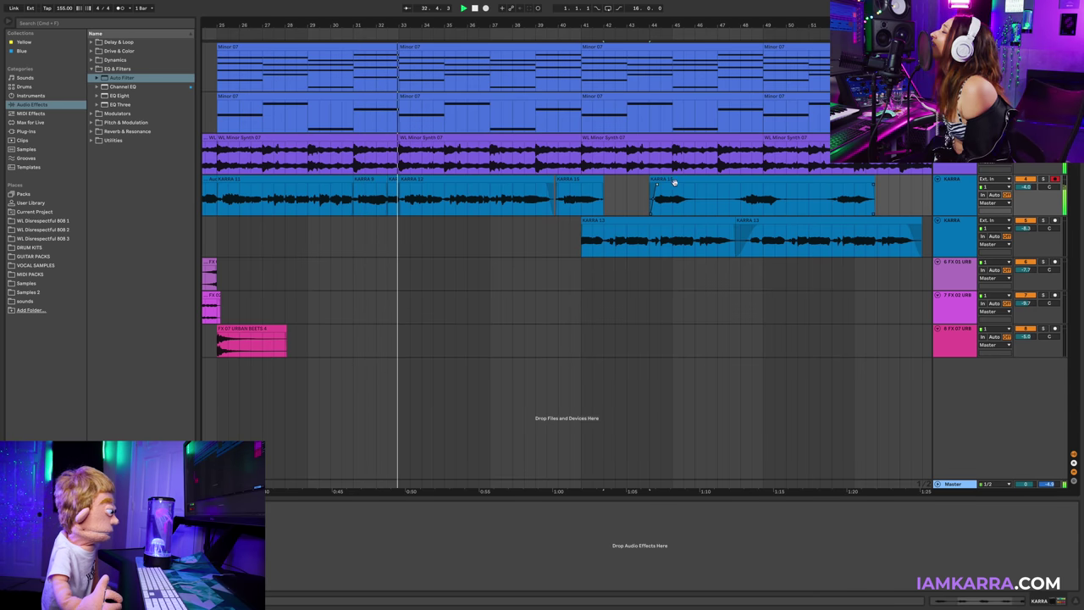
{"action": "left_click_drag", "start_coordinate": [730, 194], "coordinate": [695, 194]}
{"action": "key", "text": "Delete"}
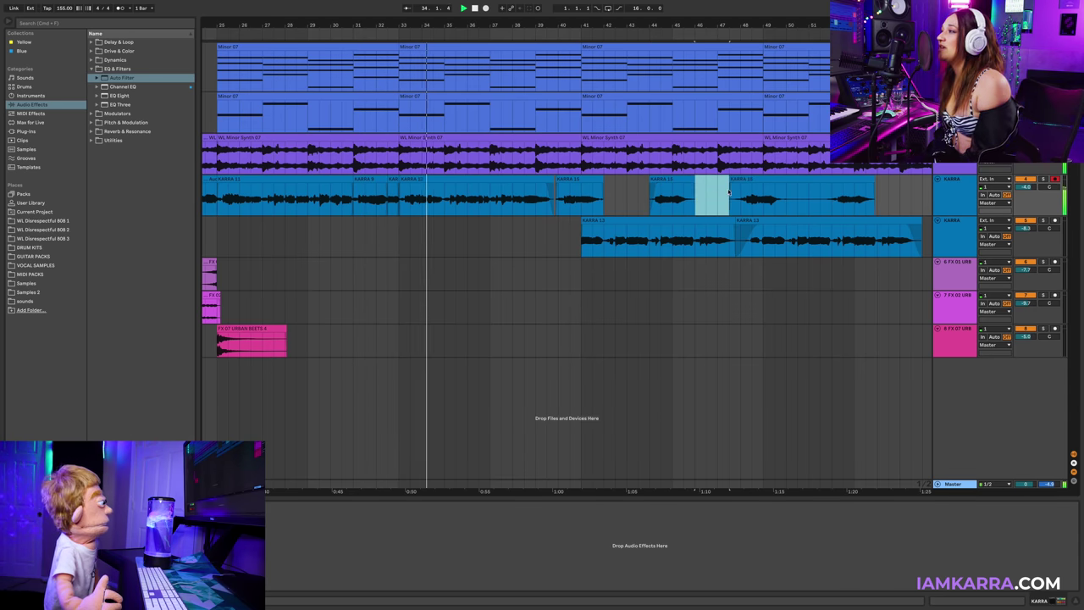
{"action": "left_click", "coordinate": [696, 188]}
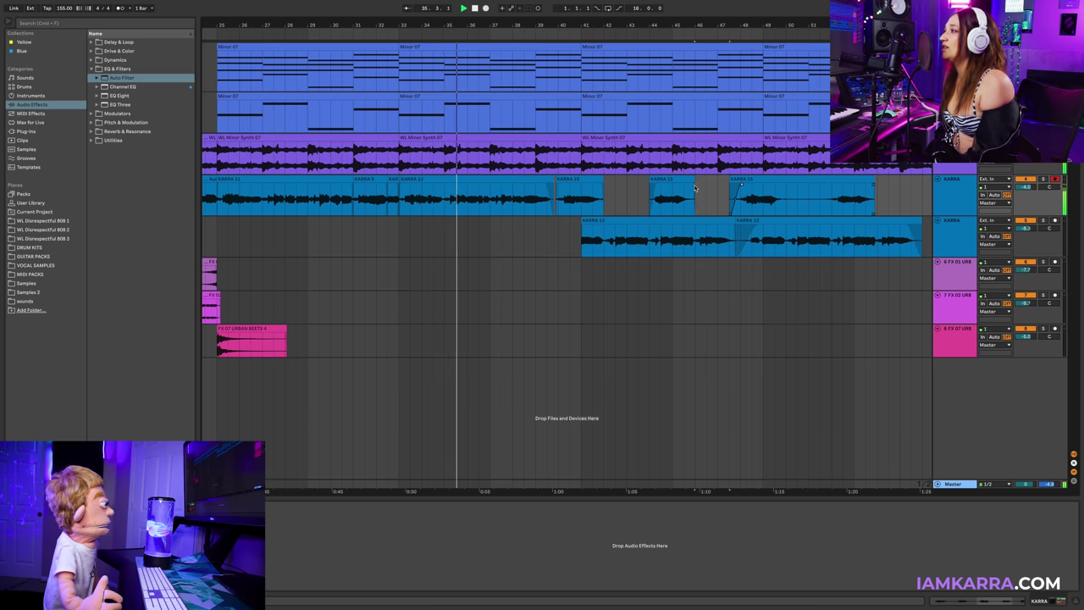
{"action": "left_click_drag", "start_coordinate": [831, 196], "coordinate": [796, 187]}
{"action": "key", "text": "Delete"}
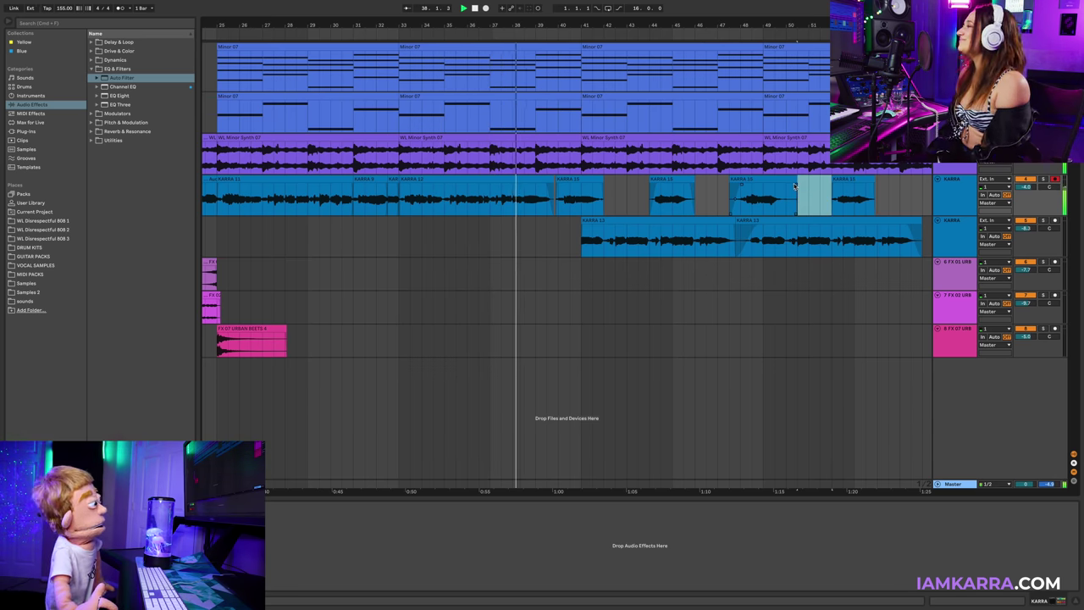
{"action": "left_click", "coordinate": [795, 186]}
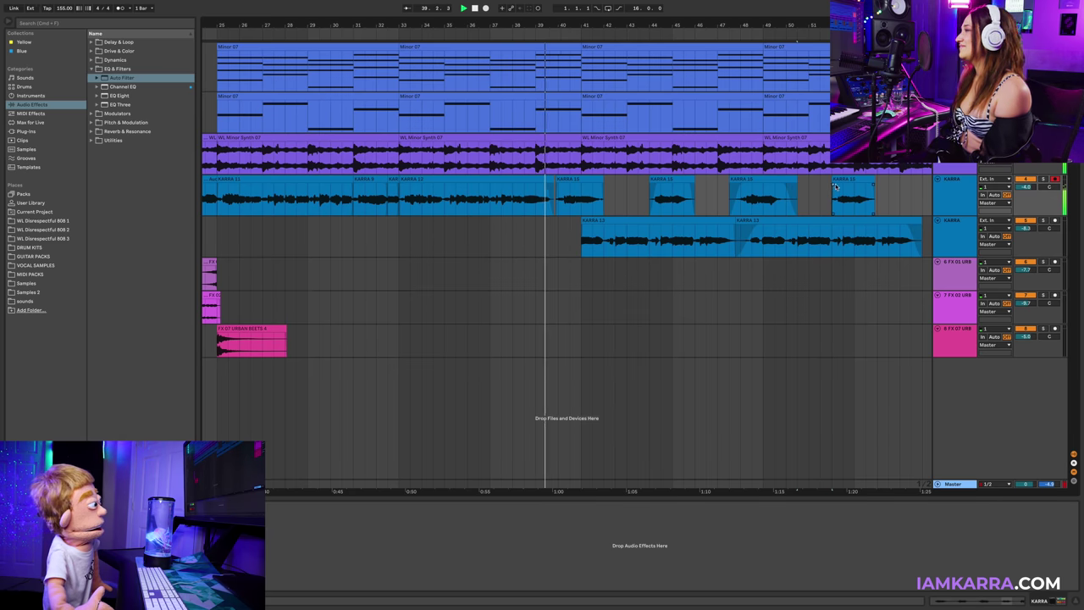
- Fade in the upper vocal clips at bars 52 and 40, and start the lower track's first clip slightly before bar 41 with a short fade-in
{"action": "left_click_drag", "start_coordinate": [834, 186], "coordinate": [840, 186]}
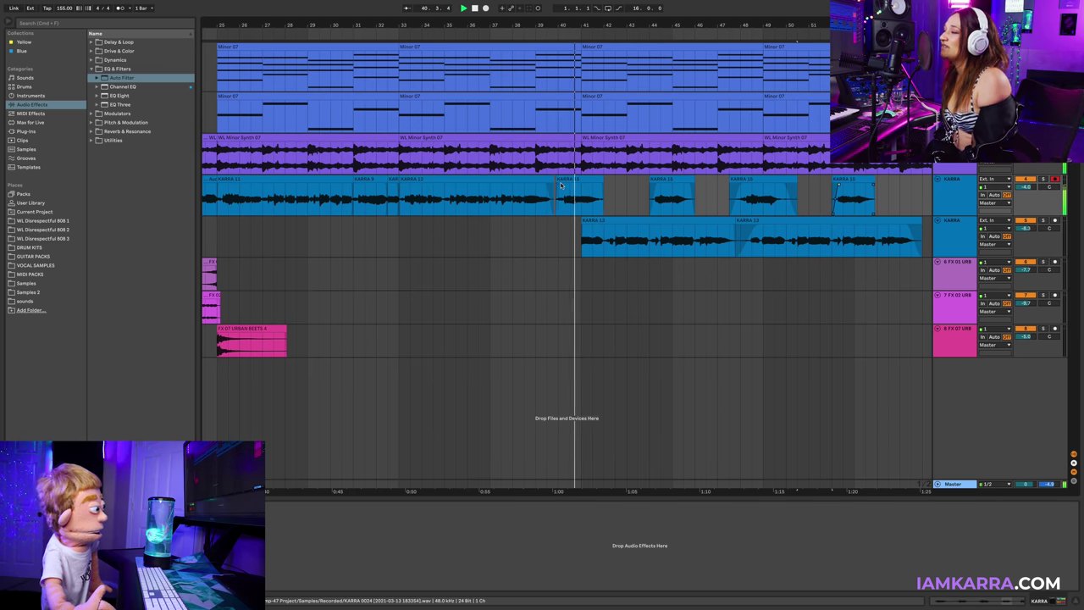
{"action": "left_click_drag", "start_coordinate": [561, 184], "coordinate": [570, 184]}
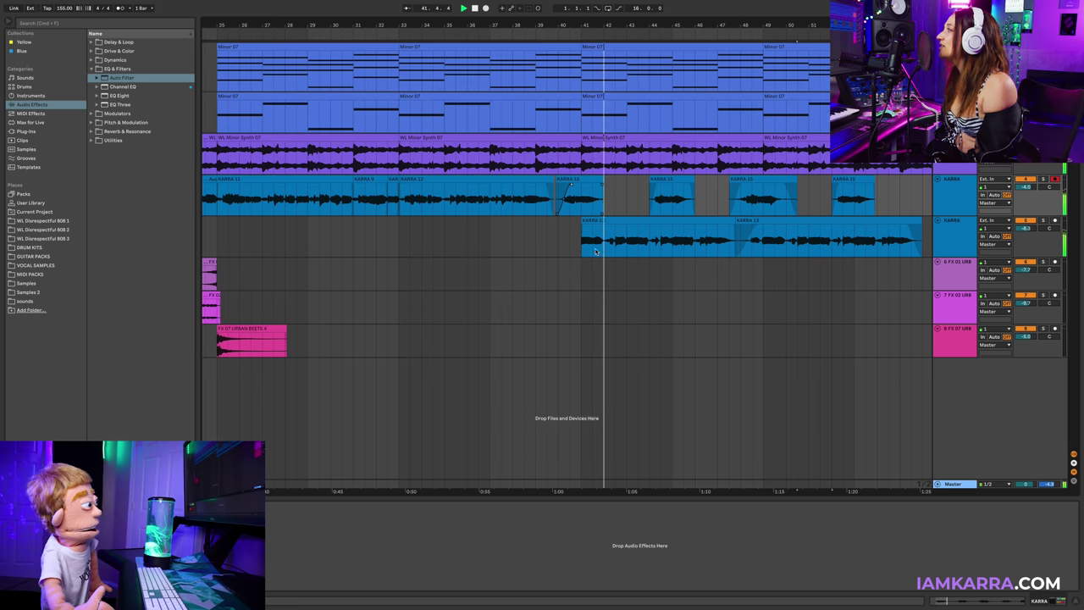
{"action": "left_click", "coordinate": [583, 221]}
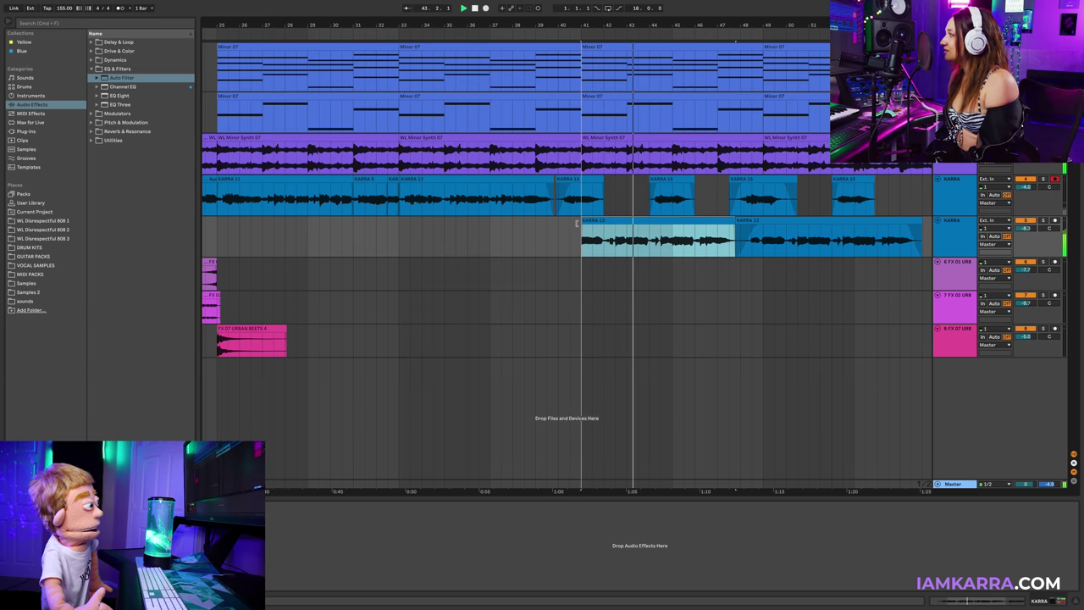
{"action": "left_click_drag", "start_coordinate": [577, 223], "coordinate": [582, 226]}
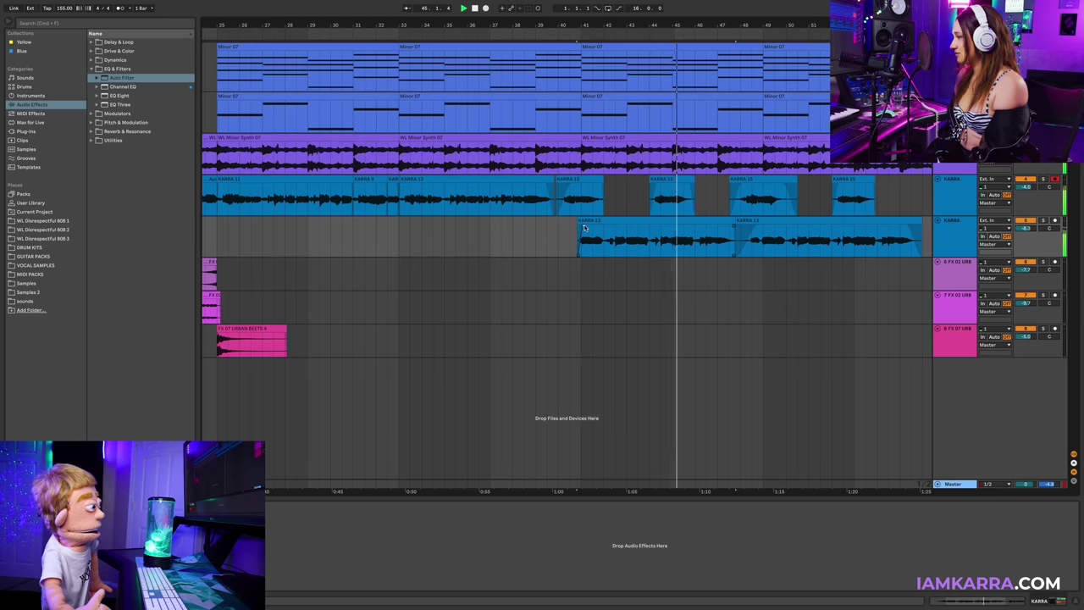
- Delete the upper track's short vocal clips at bars 44 and 52
{"action": "left_click", "coordinate": [665, 207]}
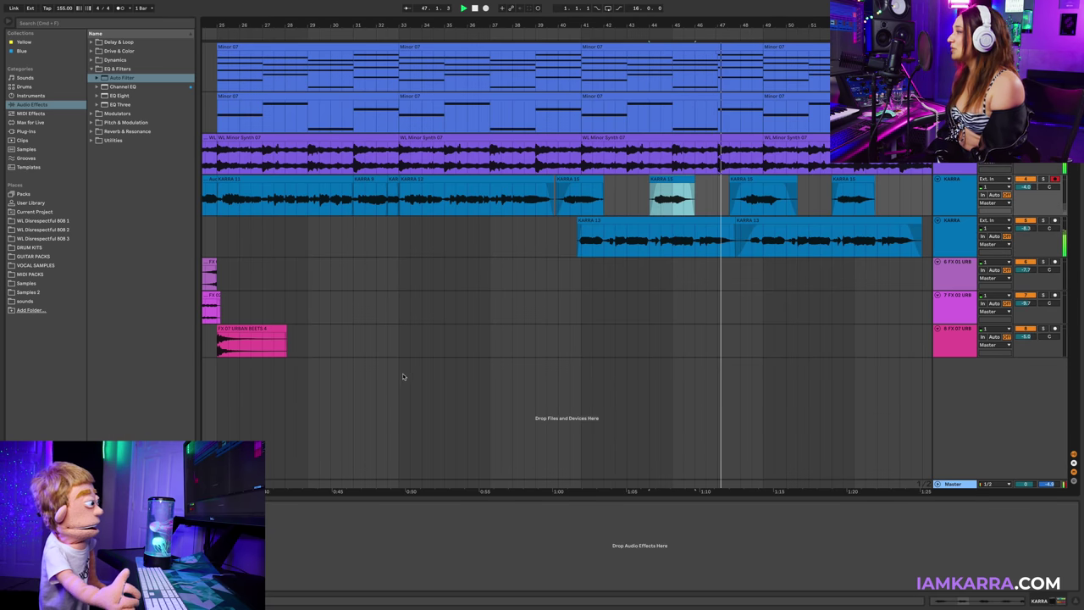
{"action": "key", "text": "Delete"}
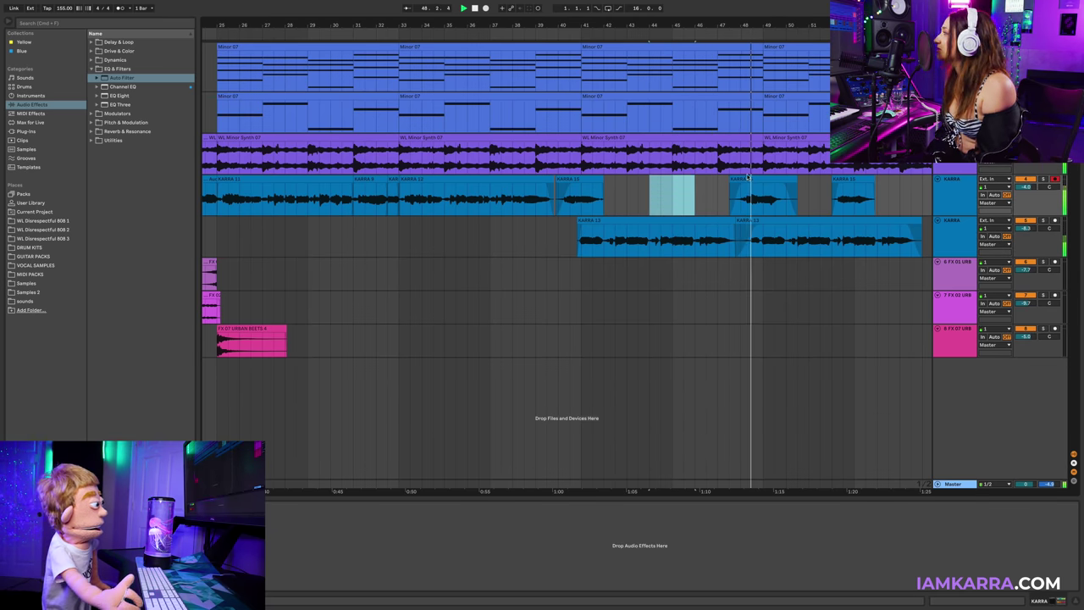
{"action": "left_click", "coordinate": [865, 180]}
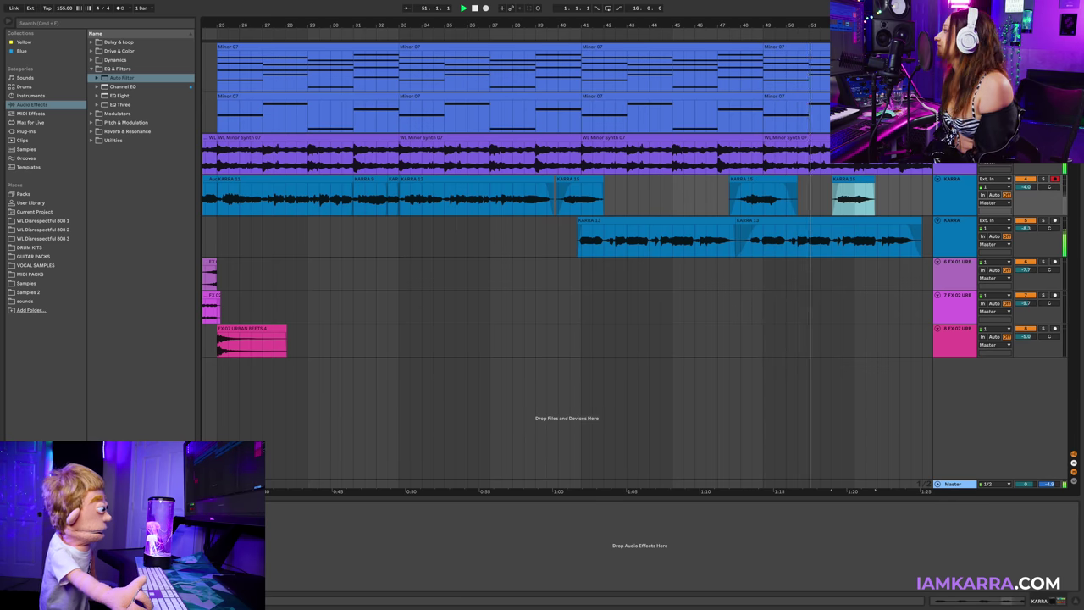
{"action": "key", "text": "Delete"}
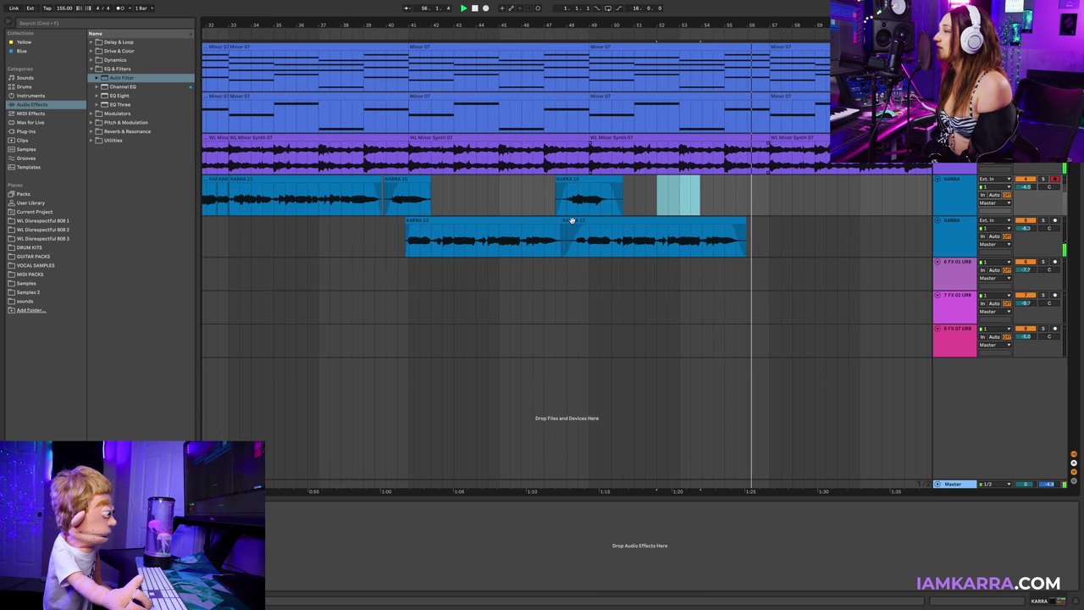
- Examine the low-cut automation on the lower vocal track, and return to the plain clip view
{"action": "key", "text": "a"}
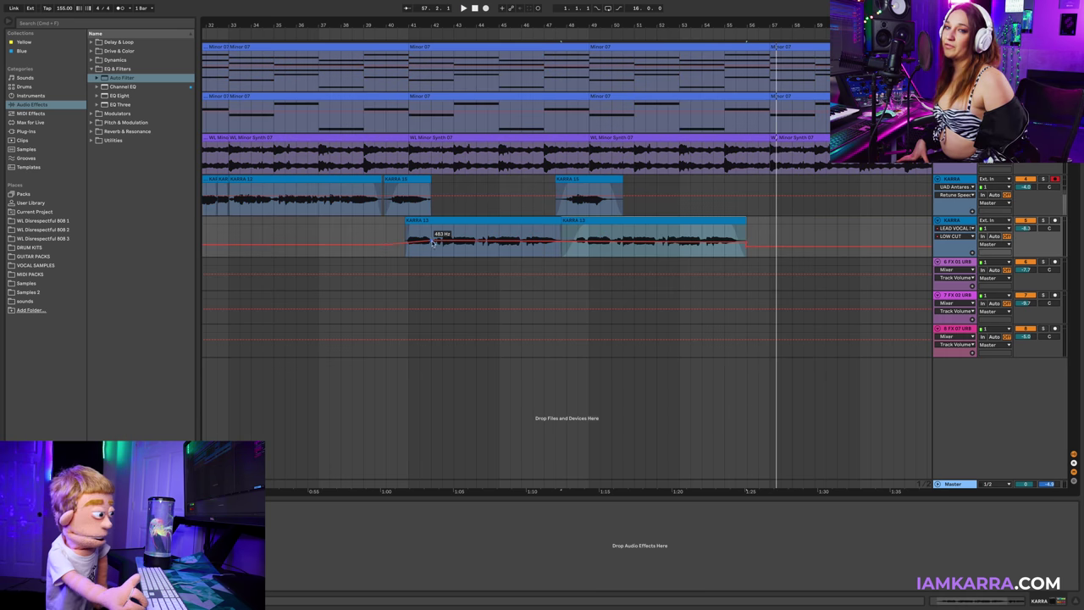
{"action": "left_click", "coordinate": [746, 242]}
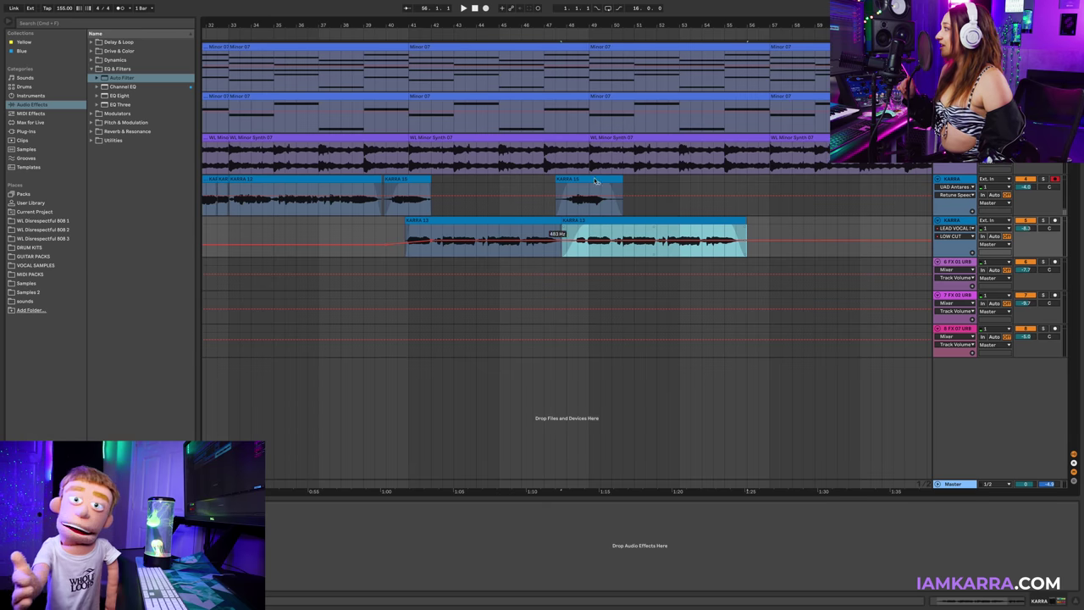
{"action": "left_click_drag", "start_coordinate": [561, 39], "coordinate": [689, 36]}
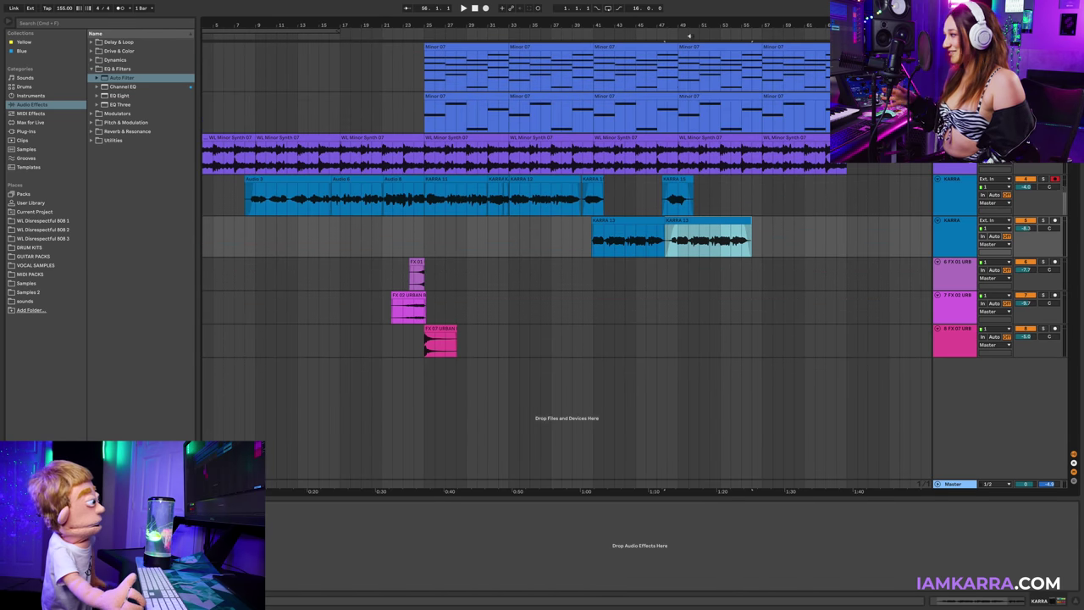
- Fade in the first vocal clip, and trim the end of the FX 02 clip to bar 25
{"action": "left_click", "coordinate": [250, 188]}
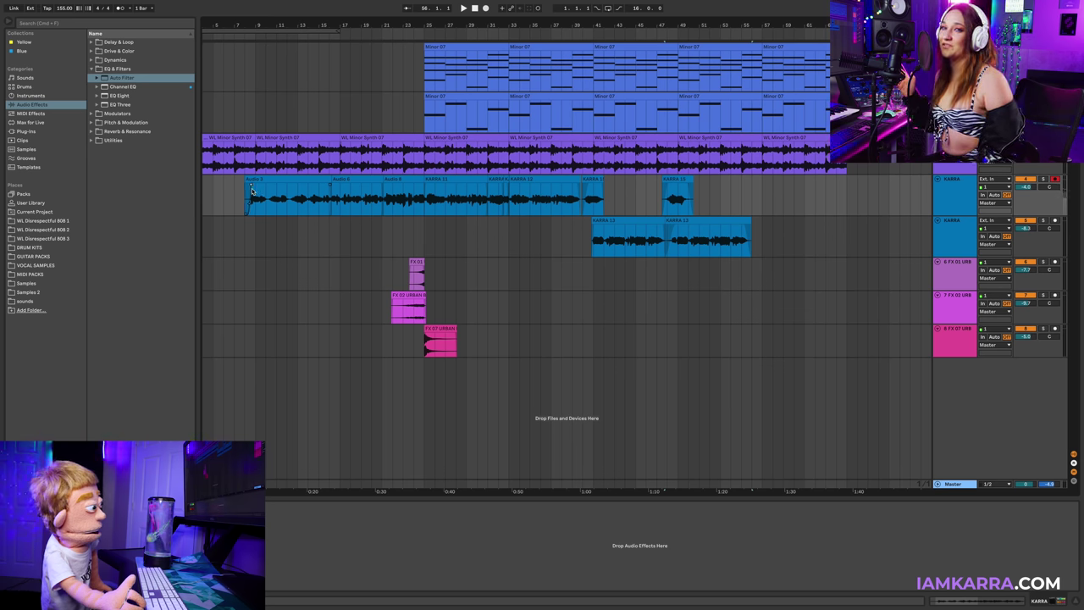
{"action": "left_click", "coordinate": [430, 300]}
{"action": "left_click", "coordinate": [421, 297]}
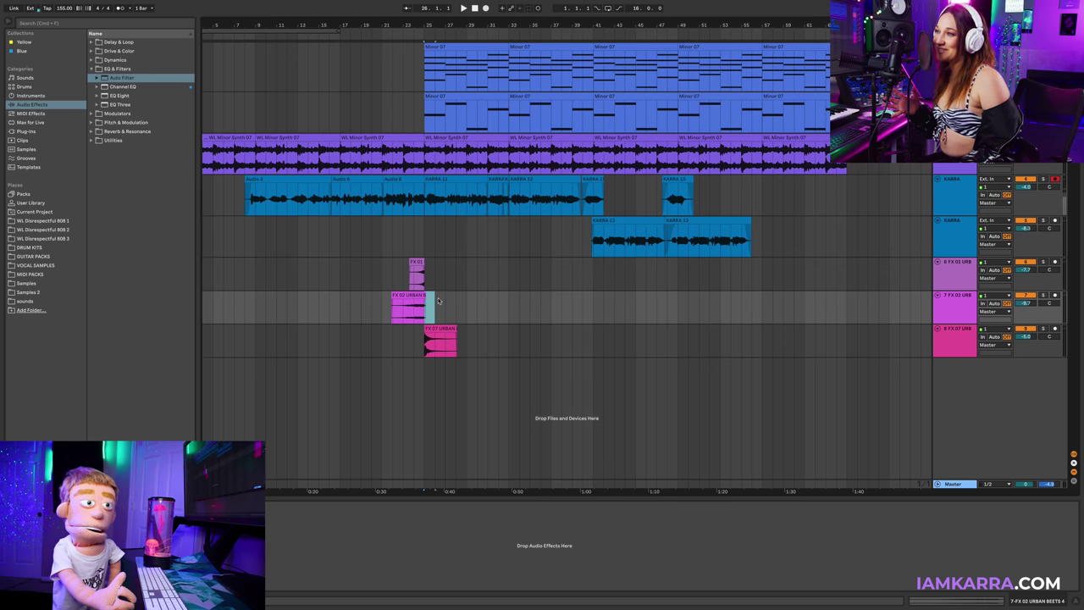
- Play the vocals from about bar 15, and deactivate the Audio 6 clip between bars 16 and 21
{"action": "left_click", "coordinate": [291, 200]}
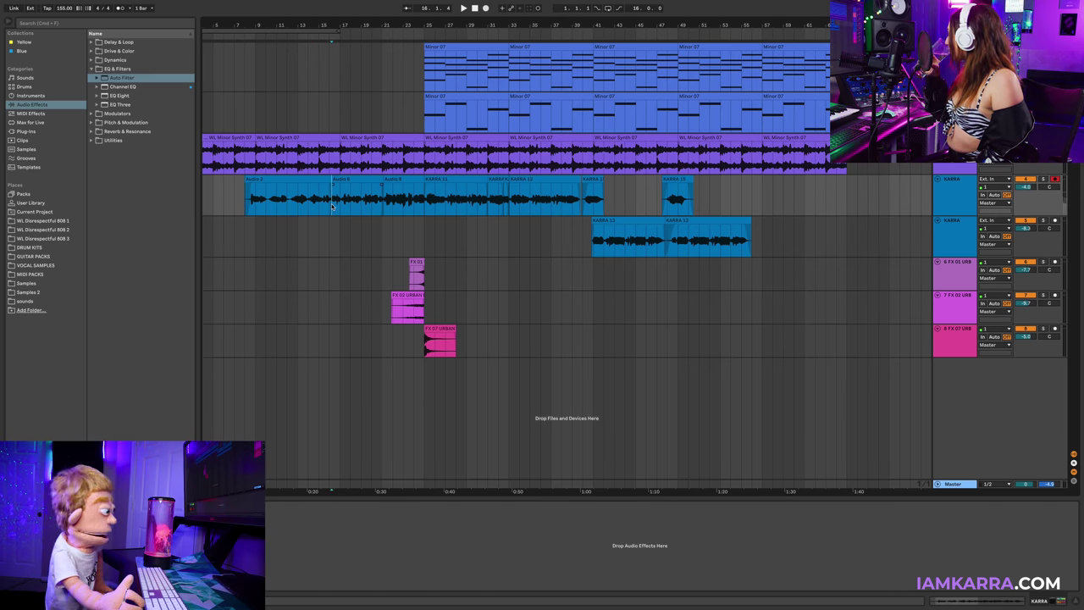
{"action": "key", "text": "space"}
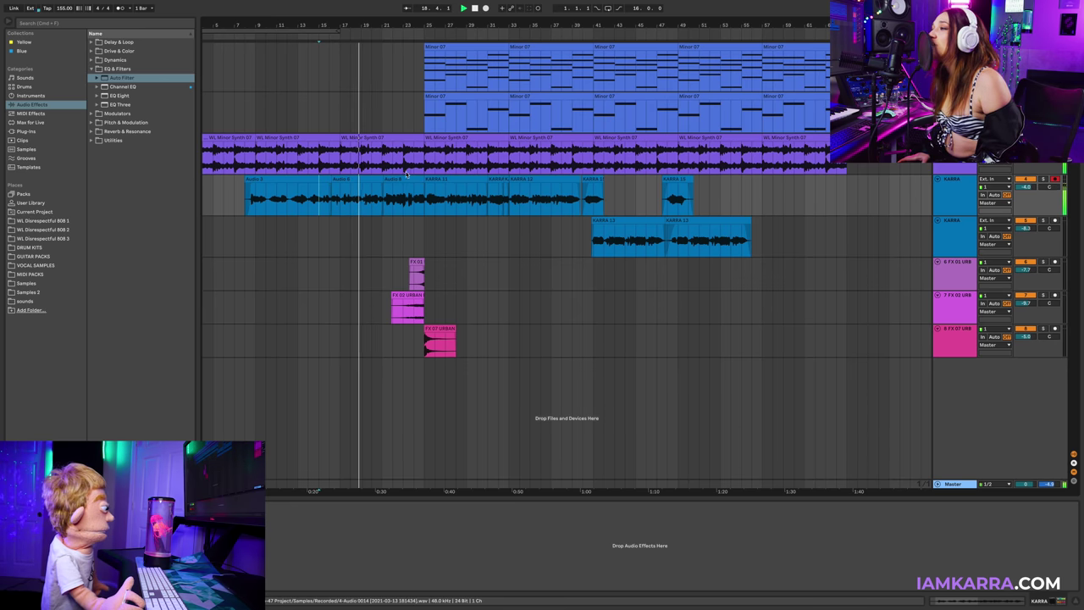
{"action": "left_click", "coordinate": [353, 181]}
{"action": "key", "text": "space"}
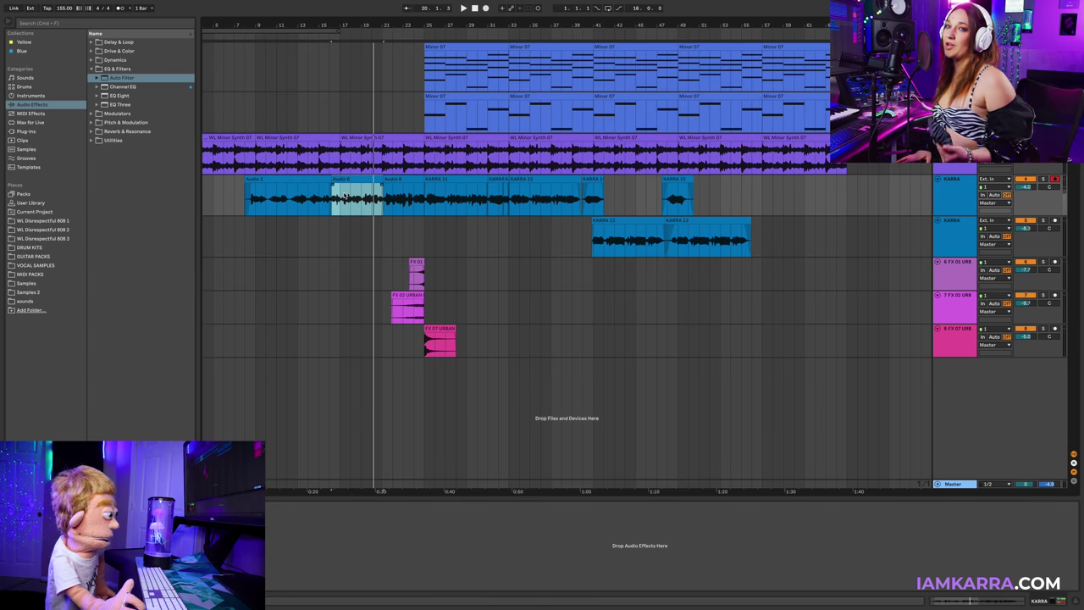
{"action": "key", "text": "0"}
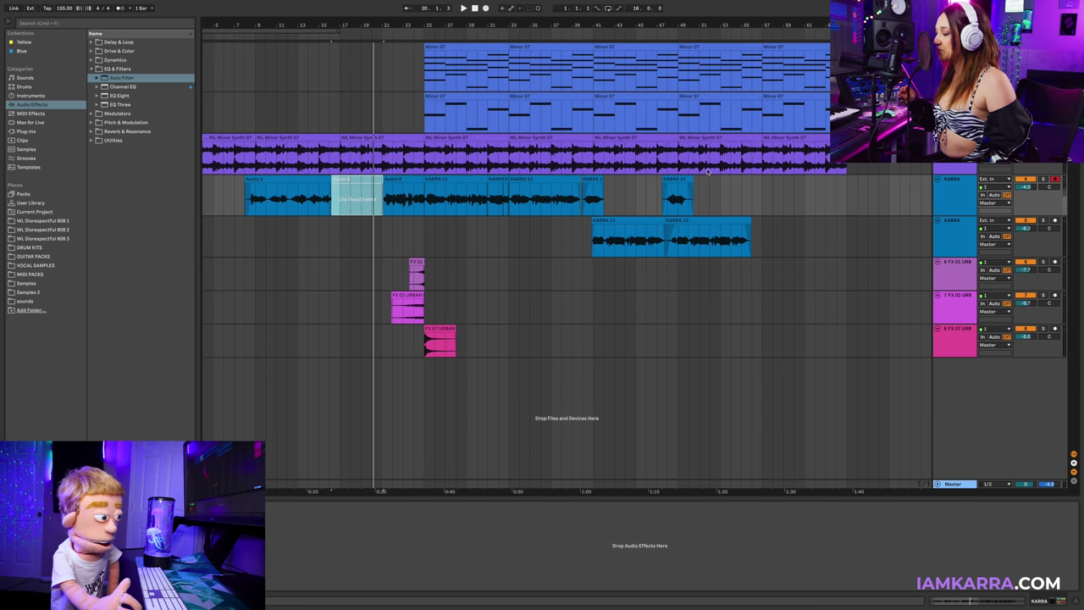
- Duplicate the upper vocal track, and clear all clips from the original track
{"action": "left_click", "coordinate": [946, 198]}
{"action": "key", "text": "super+d"}
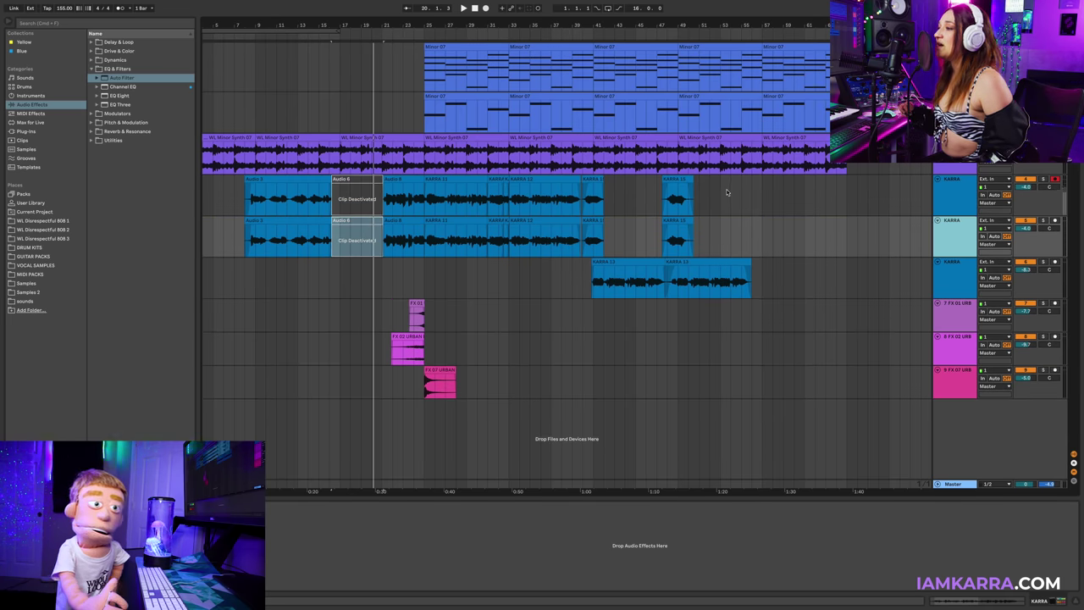
{"action": "left_click_drag", "start_coordinate": [731, 195], "coordinate": [225, 202]}
{"action": "key", "text": "Delete"}
- Delete all the old takes from the duplicated vocal track's take lanes, and return the track to its view without lanes
{"action": "right_click", "coordinate": [945, 239]}
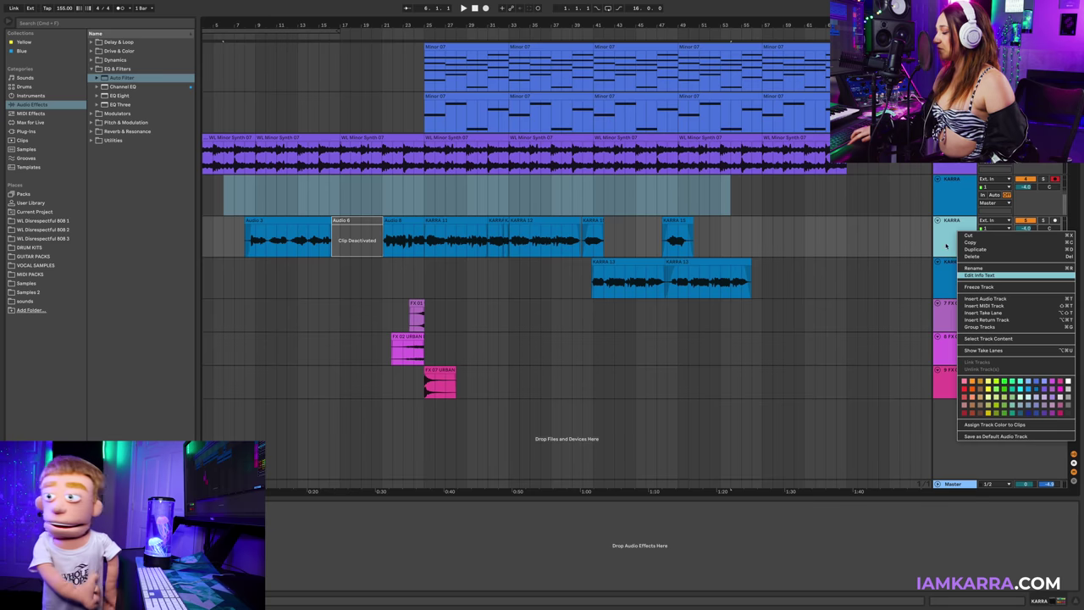
{"action": "left_click", "coordinate": [981, 350]}
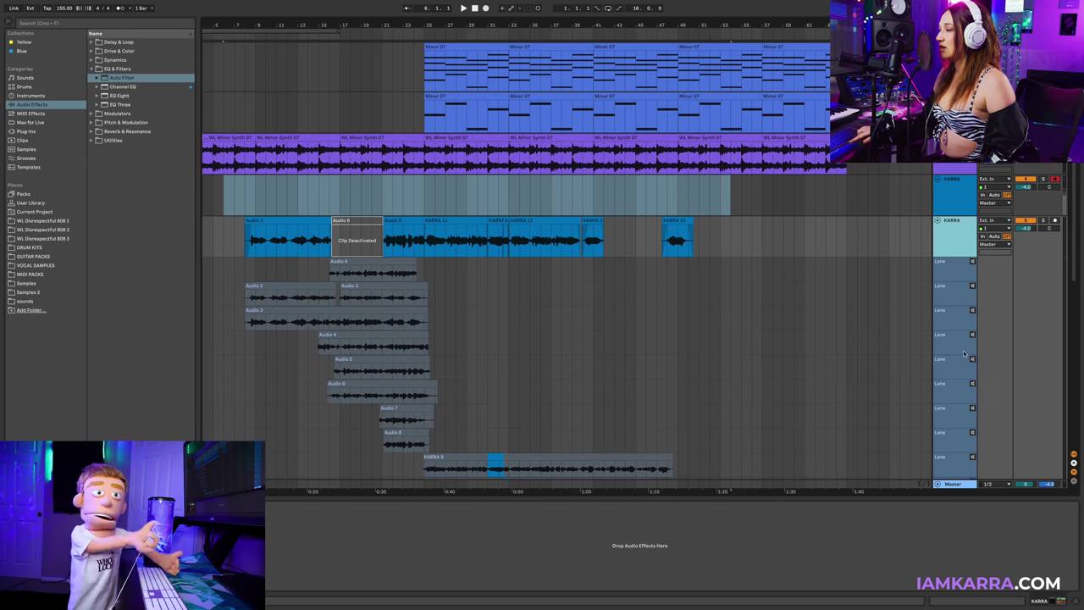
{"action": "scroll", "coordinate": [803, 445], "scroll_direction": "down", "scroll_amount": 5}
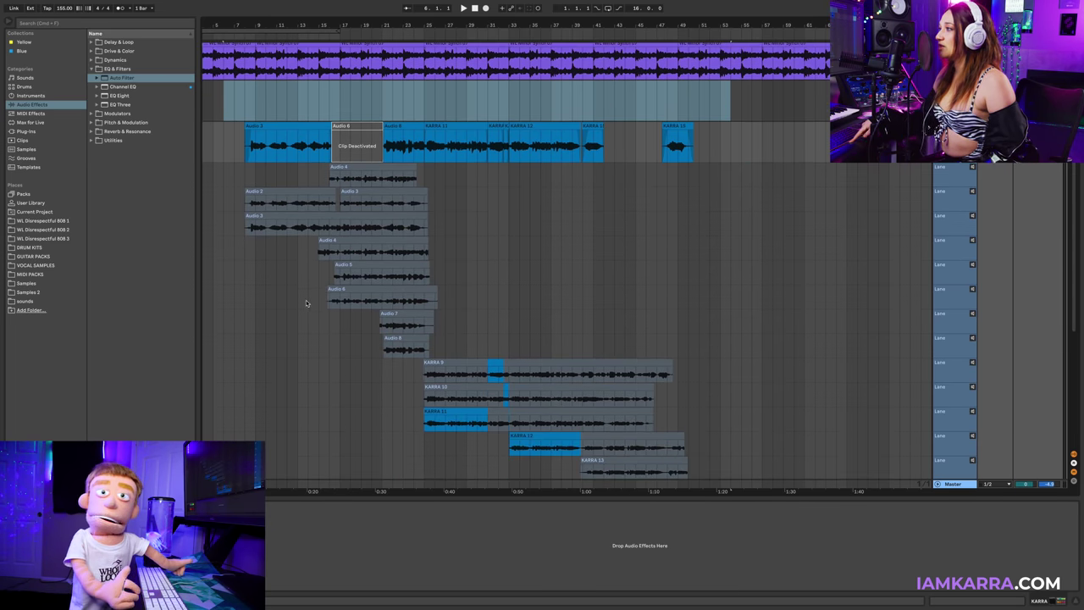
{"action": "left_click_drag", "start_coordinate": [802, 444], "coordinate": [174, 105]}
{"action": "key", "text": "Delete"}
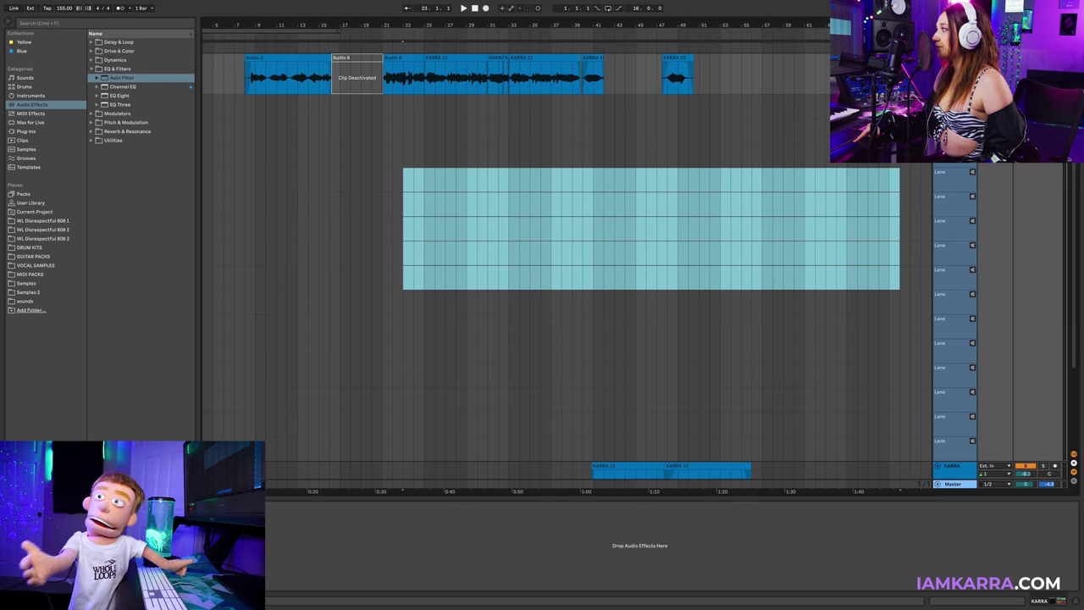
{"action": "right_click", "coordinate": [957, 68]}
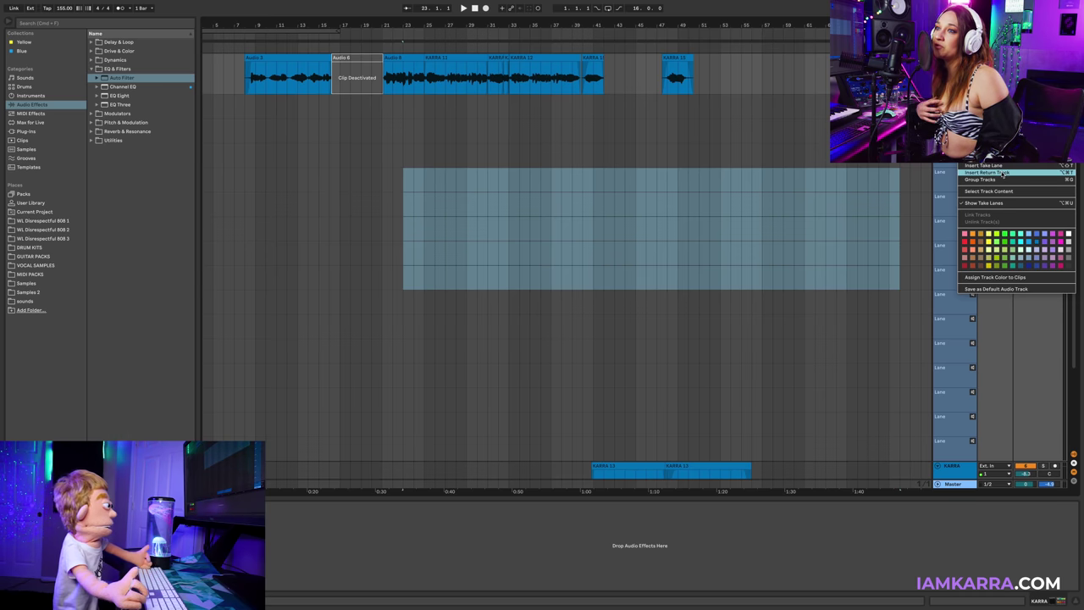
{"action": "left_click", "coordinate": [1000, 203]}
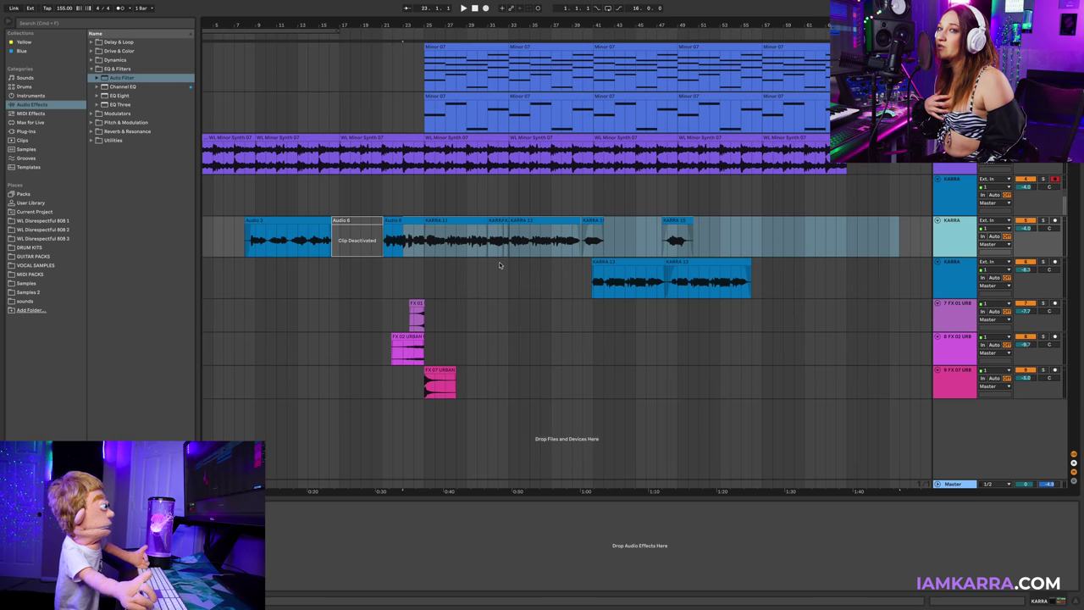
- Record a new vocal on the emptied track, move its bars 17 to 21 onto the comped track below, and clear the leftovers
{"action": "left_click", "coordinate": [721, 247]}
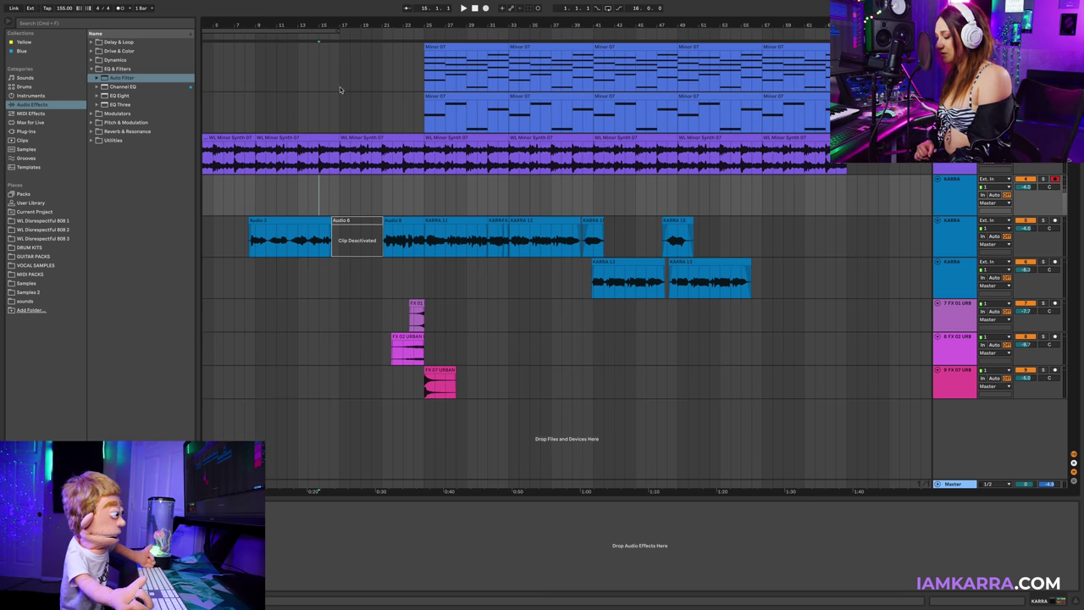
{"action": "key", "text": "F9"}
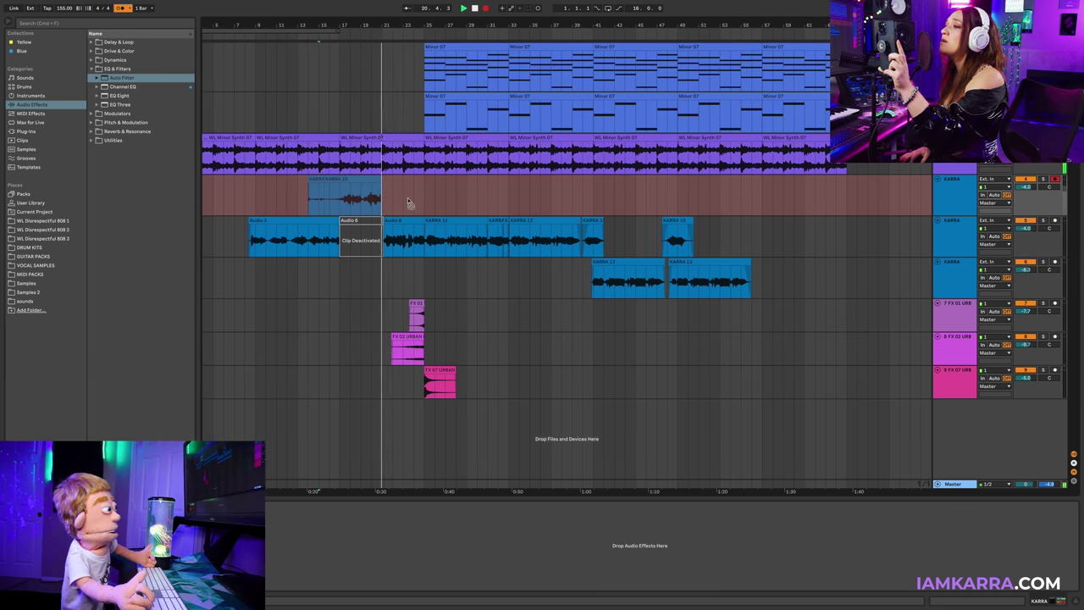
{"action": "key", "text": "space"}
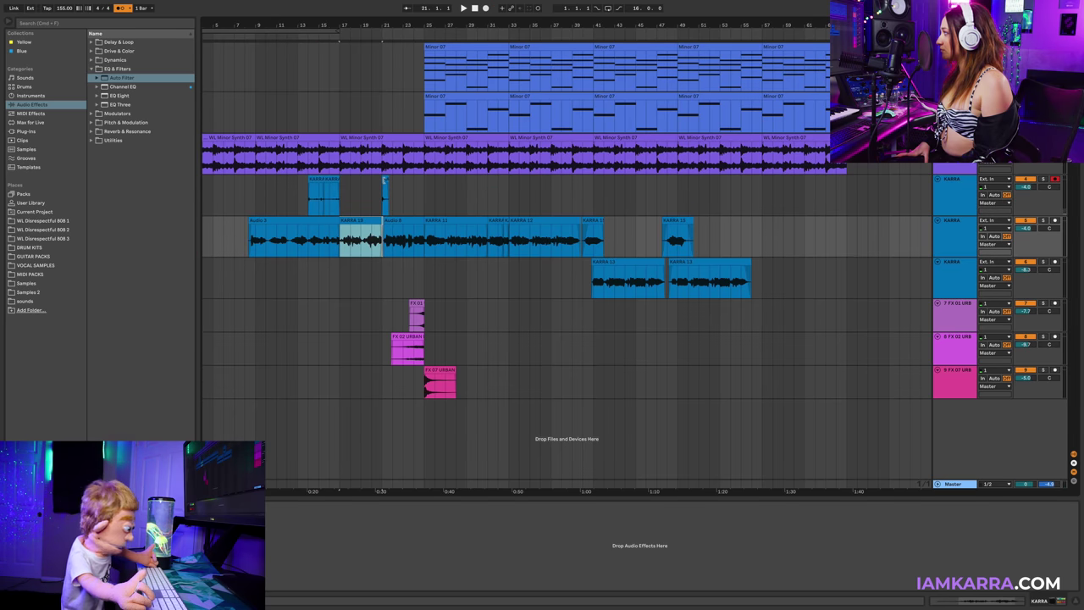
{"action": "left_click_drag", "start_coordinate": [412, 190], "coordinate": [278, 193]}
{"action": "left_click", "coordinate": [385, 222]}
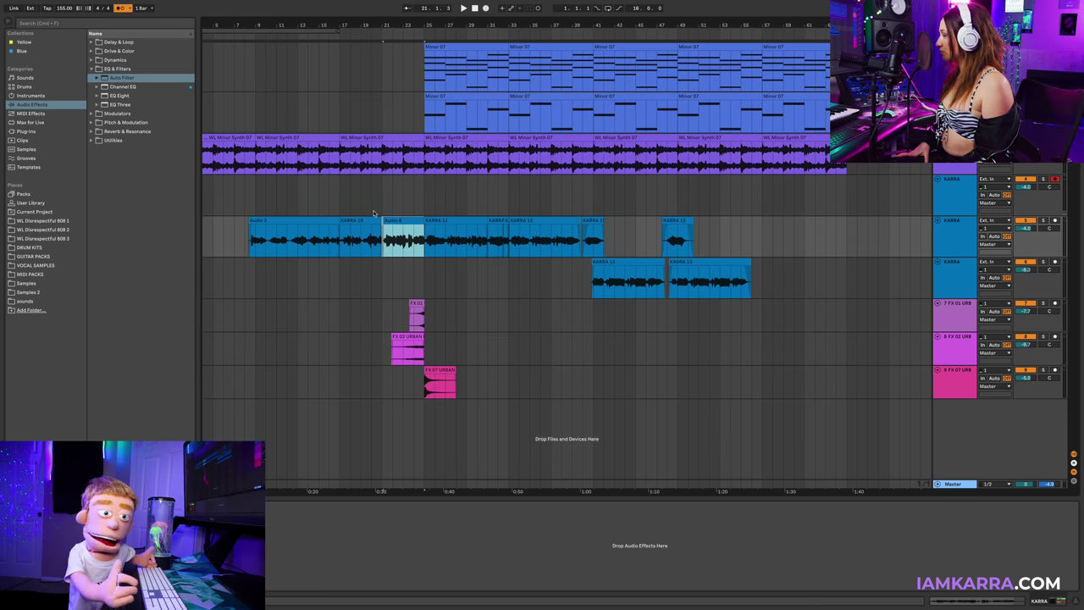
- Play the comped vocal from bar 17, and deactivate the Audio 8 clip between bars 21 and 25
{"action": "left_click", "coordinate": [379, 222]}
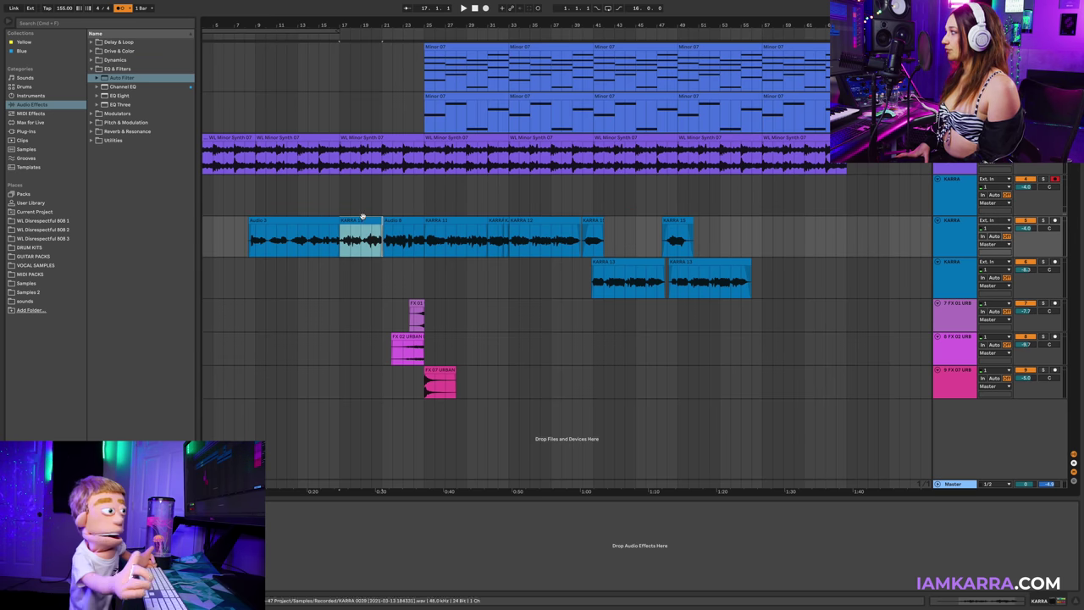
{"action": "key", "text": "space"}
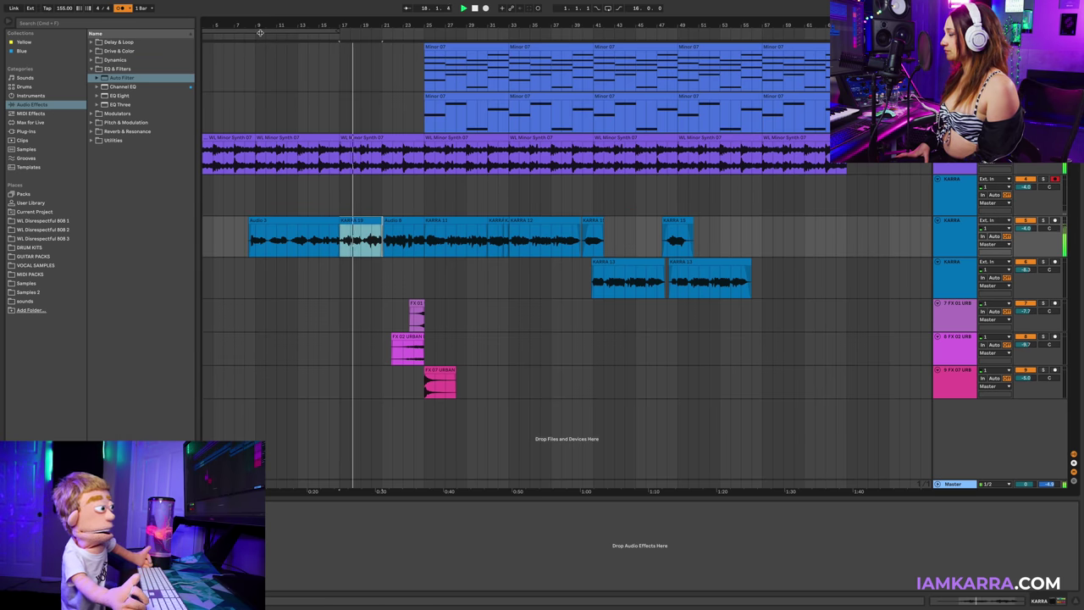
{"action": "key", "text": "plus"}
{"action": "key", "text": "plus"}
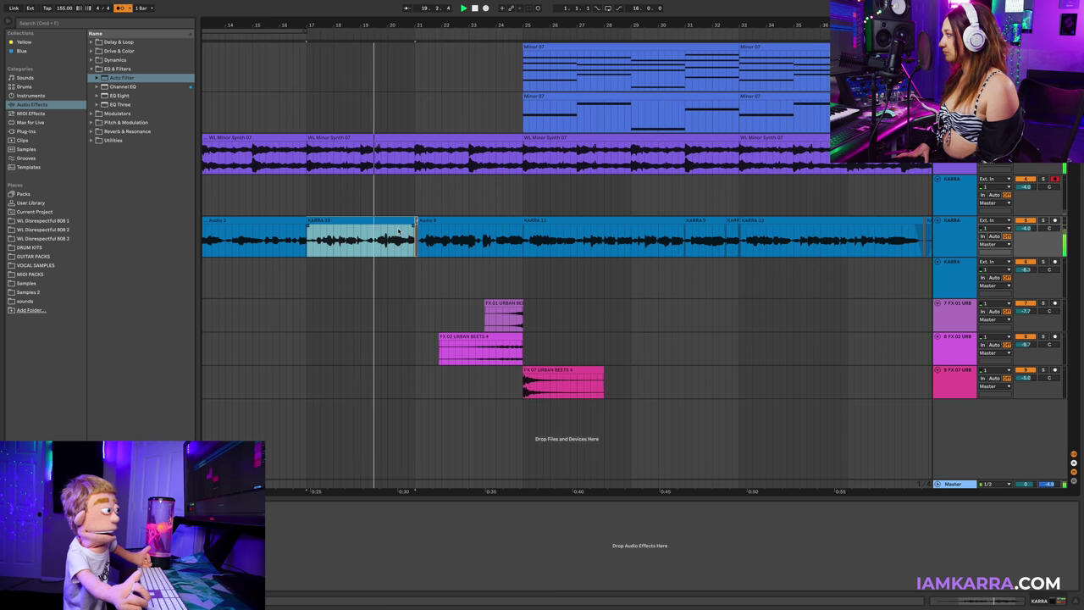
{"action": "left_click", "coordinate": [388, 239]}
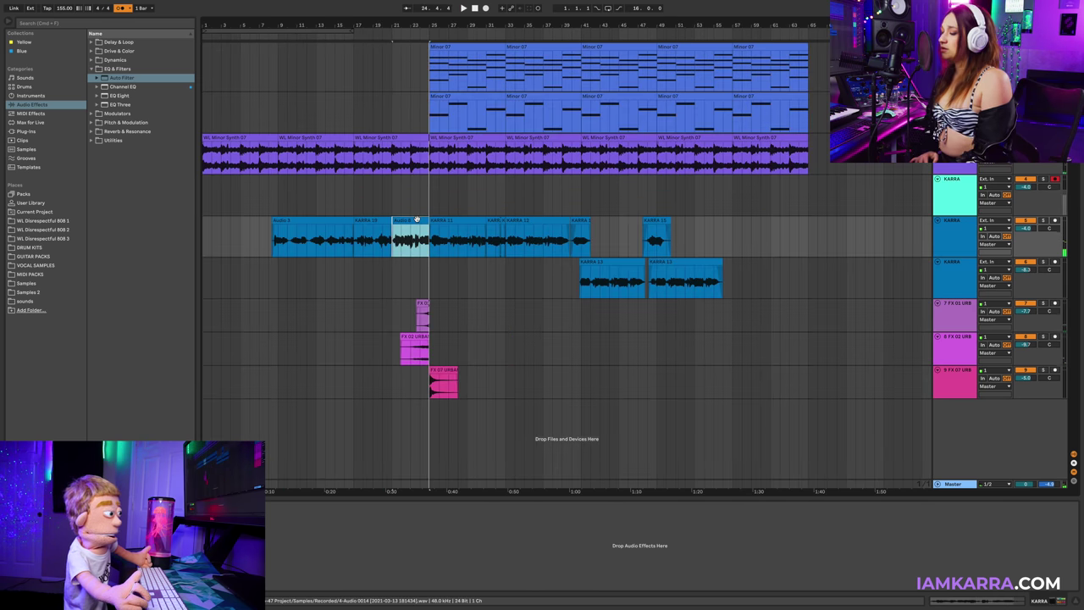
{"action": "key", "text": "0"}
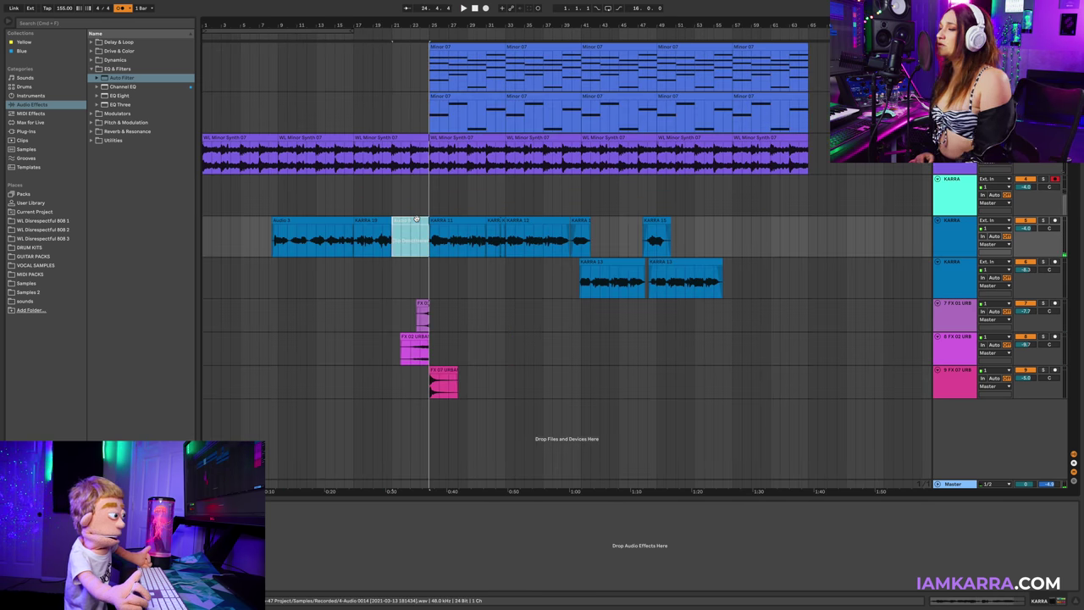
- Record a replacement vocal for bars 21 to 25, starting from about bar 19, and turn off warping on its clip
{"action": "left_click", "coordinate": [373, 189]}
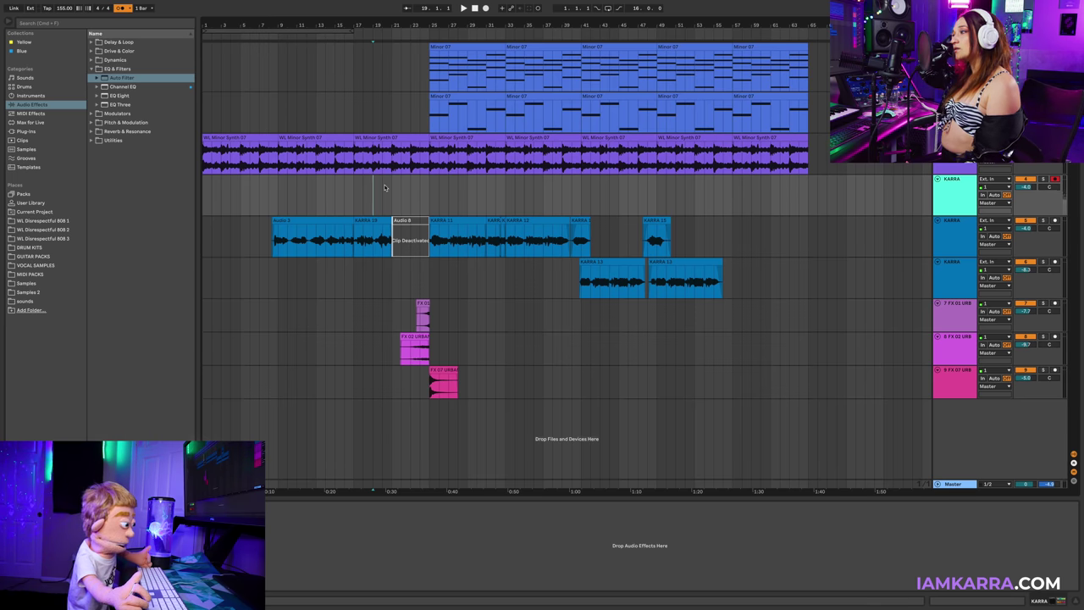
{"action": "key", "text": "F9"}
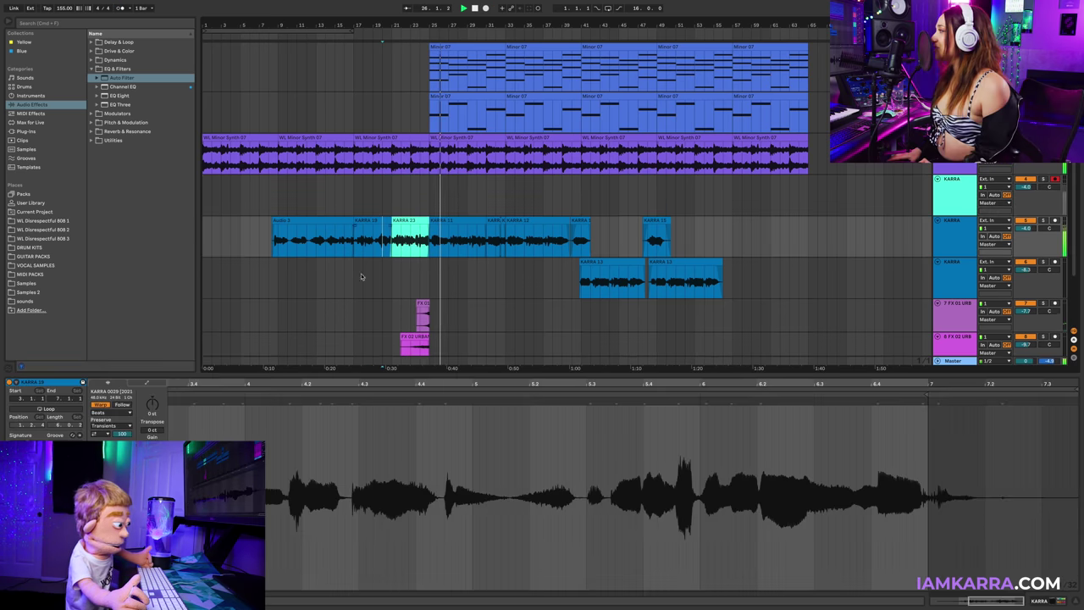
{"action": "key", "text": "space"}
{"action": "left_click", "coordinate": [97, 406]}
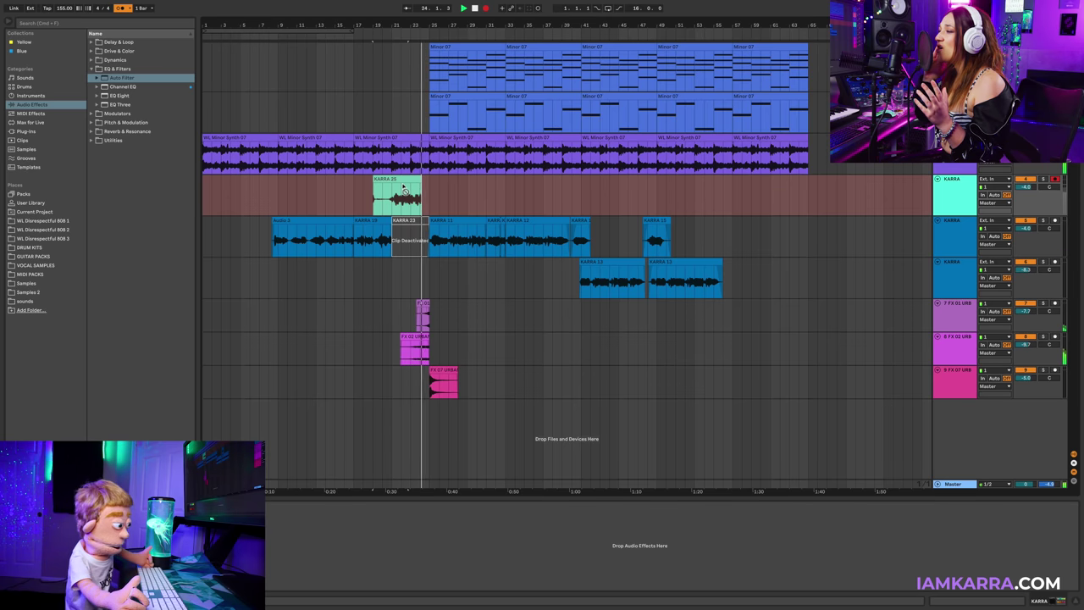
- Place the newly recorded take over the deactivated clip at bars 21 to 25 on the comped vocal track, and play it back
{"action": "left_click_drag", "start_coordinate": [408, 191], "coordinate": [416, 221]}
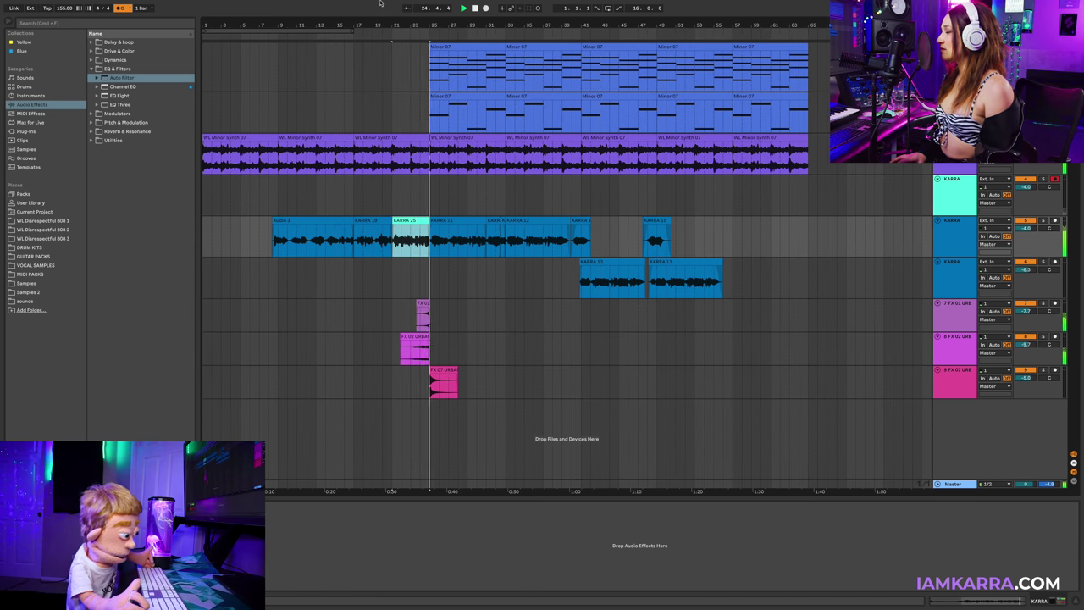
{"action": "left_click_drag", "start_coordinate": [393, 25], "coordinate": [394, 144]}
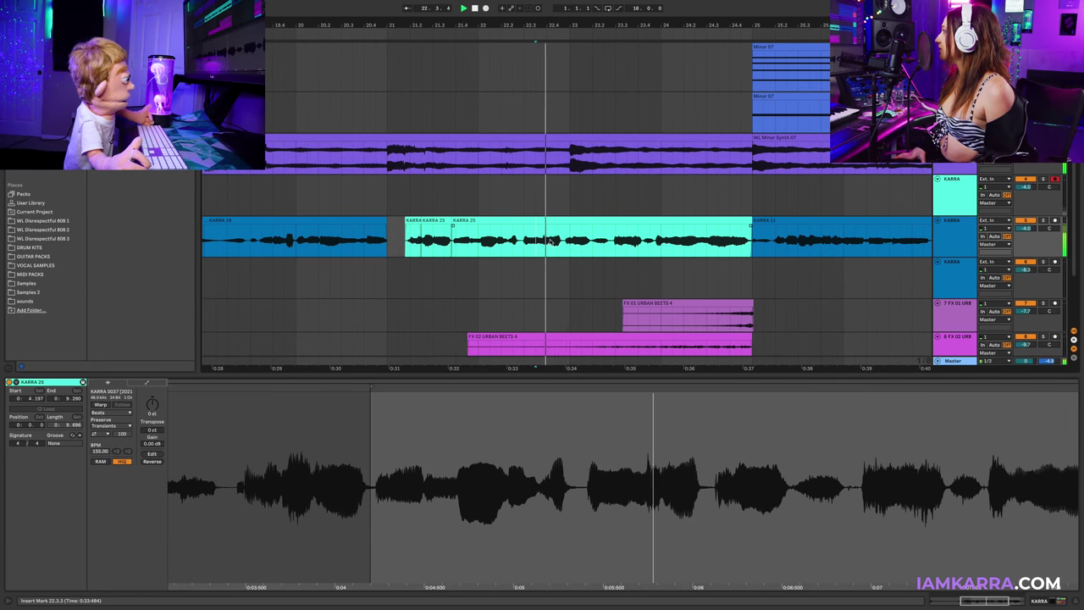
{"action": "key", "text": "space"}
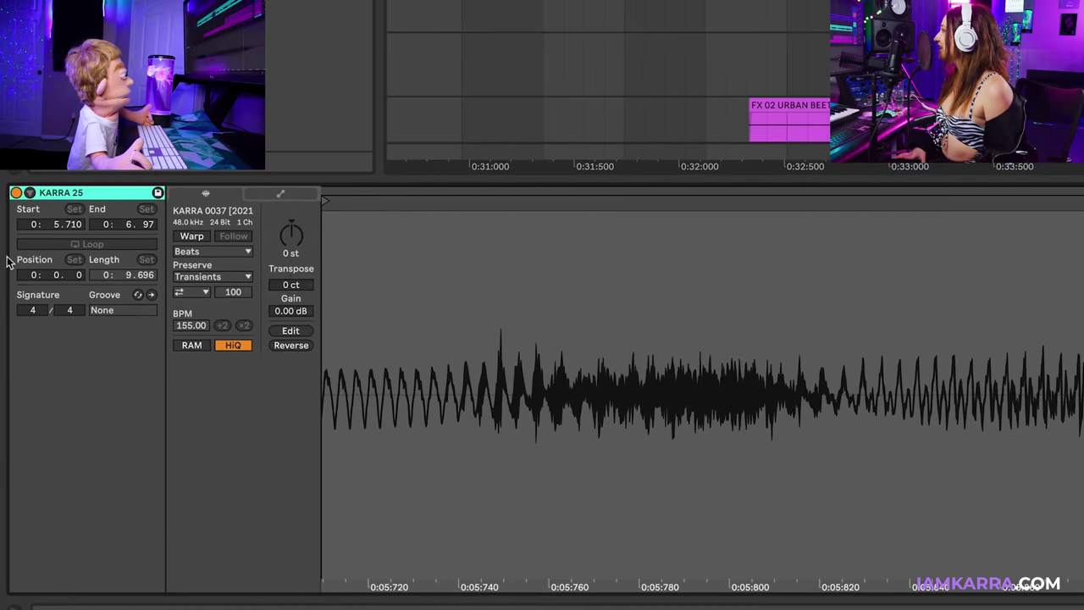
- Detune the short vocal slice from 22.3.4 to 22.4.4 up to 20 ct, and play the phrase from about bar 22
{"action": "left_click_drag", "start_coordinate": [291, 311], "coordinate": [291, 313]}
{"action": "left_click_drag", "start_coordinate": [290, 285], "coordinate": [291, 266]}
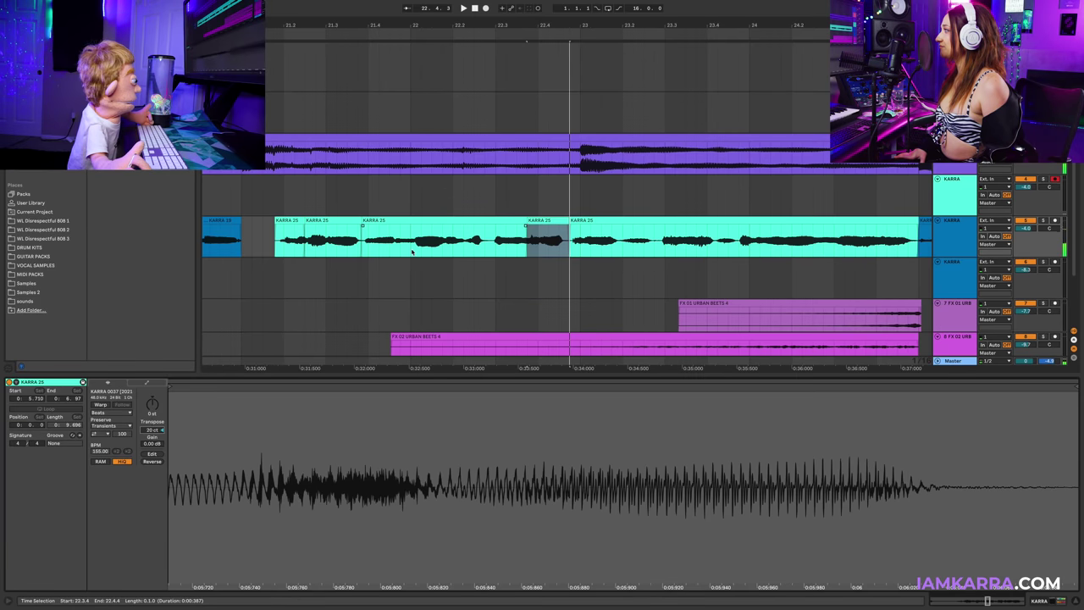
{"action": "left_click", "coordinate": [413, 252]}
{"action": "key", "text": "space"}
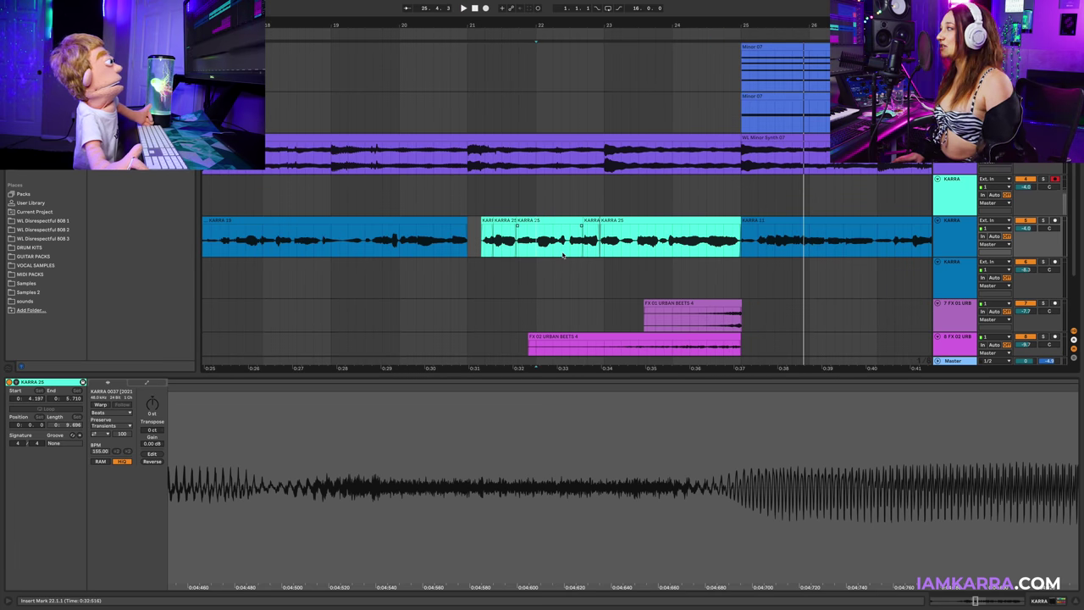
- Examine the short turquoise vocal clips between bars 21 and 24 with the clip view hidden and play that passage
{"action": "left_click", "coordinate": [485, 228]}
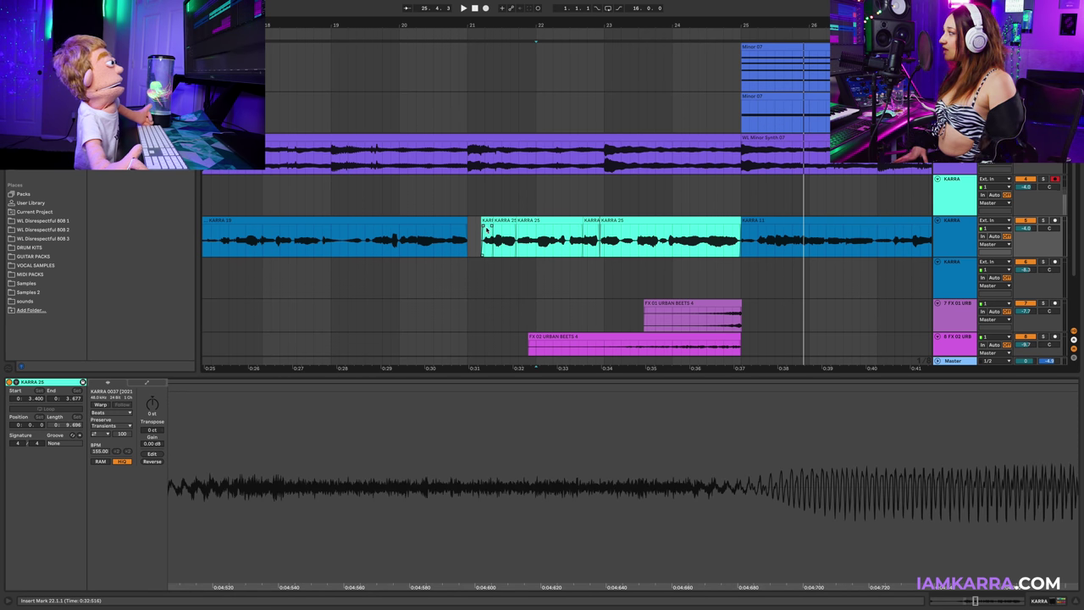
{"action": "left_click", "coordinate": [484, 219]}
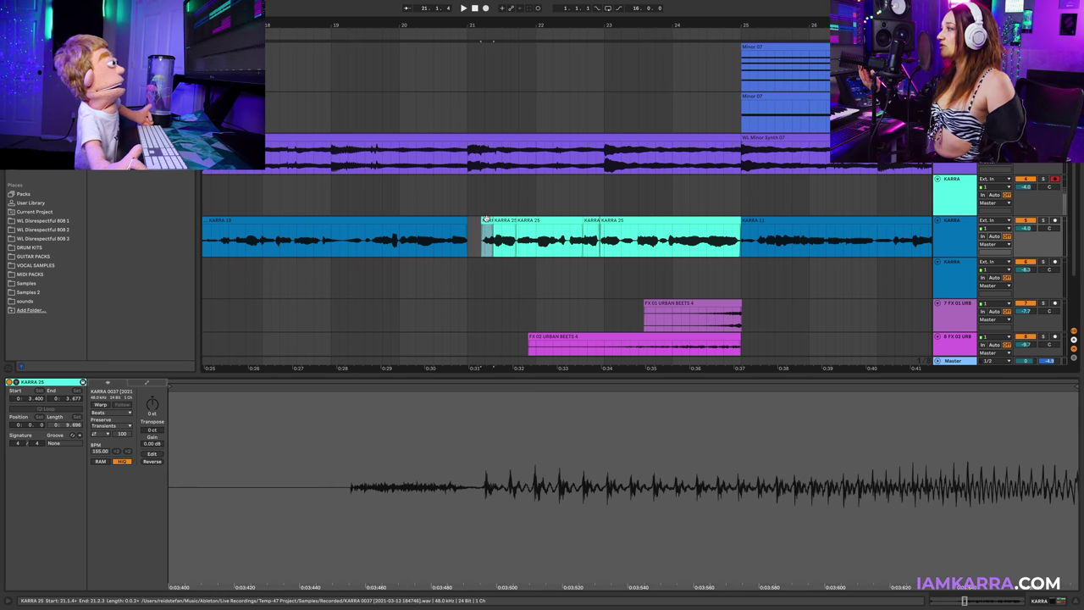
{"action": "left_click", "coordinate": [1075, 603]}
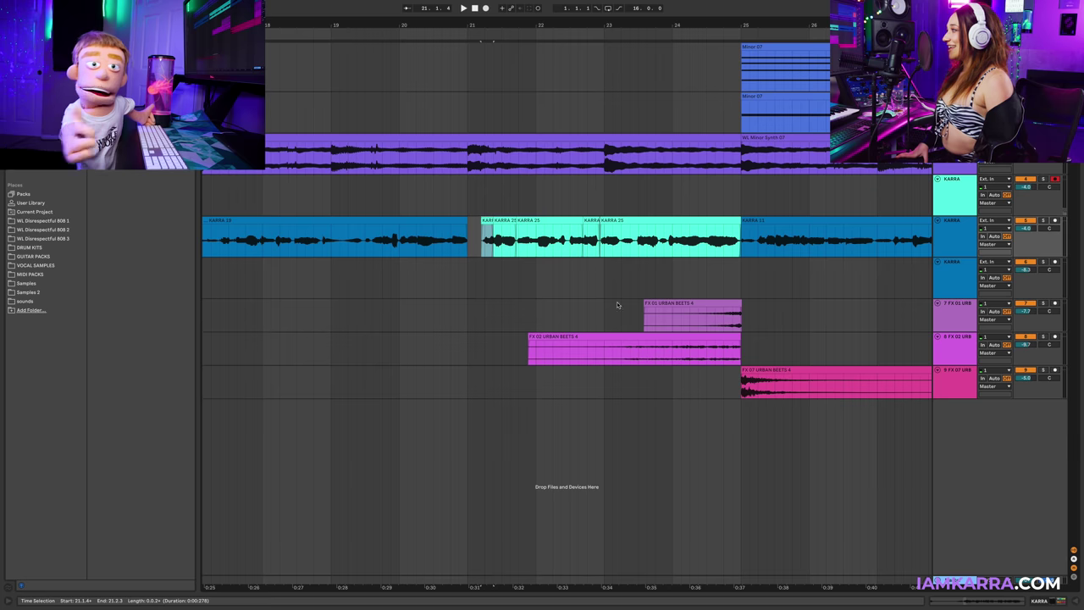
{"action": "left_click", "coordinate": [589, 220]}
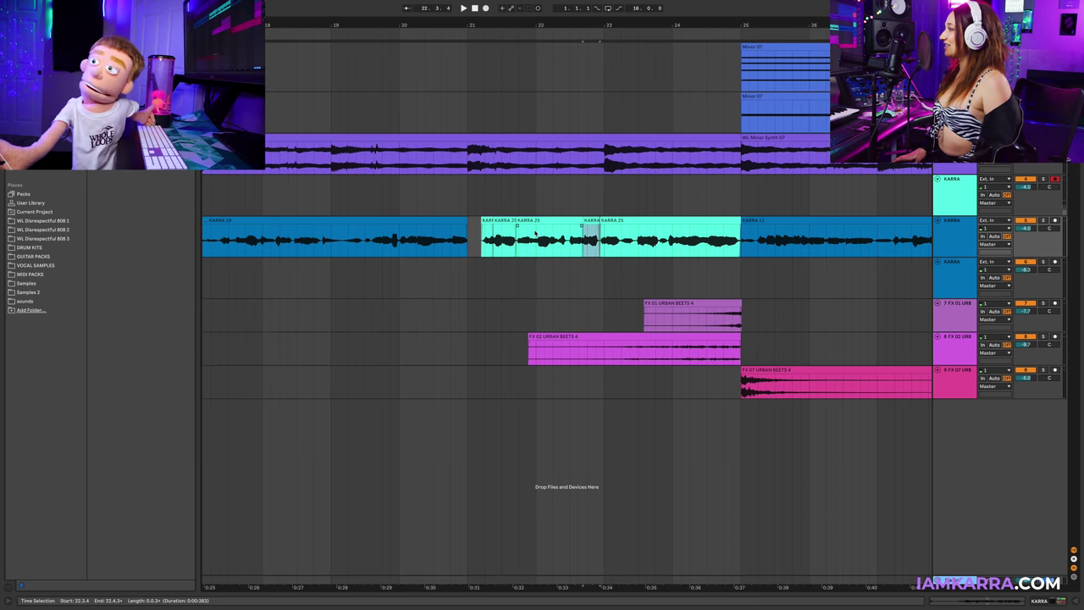
{"action": "key", "text": "space"}
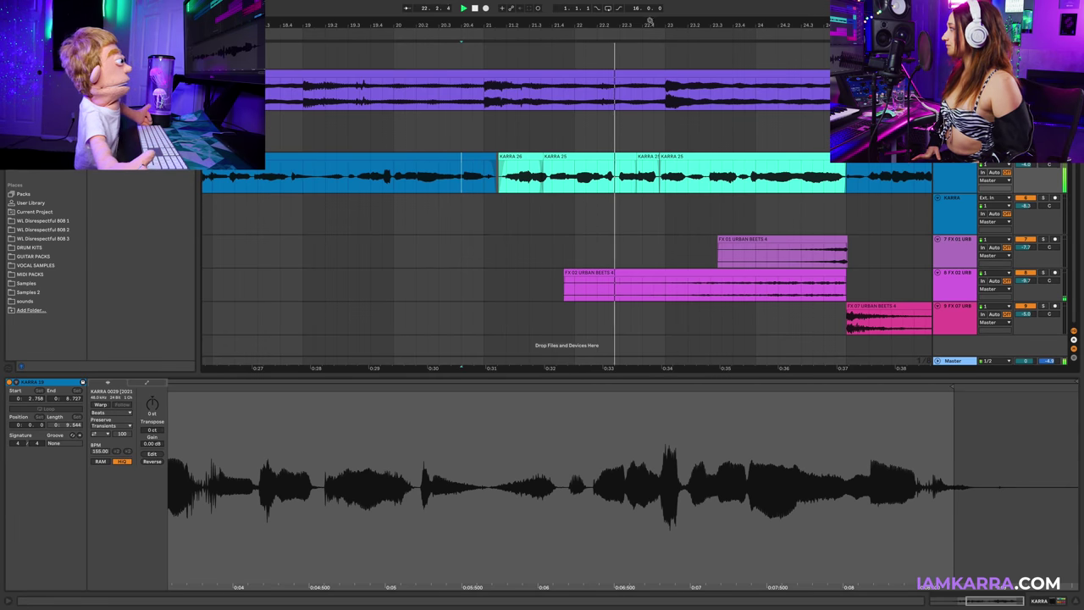
- Stop recording, move bars 14 to 17 of the new take onto the main KARRA vocal track below, and play it
{"action": "left_click_drag", "start_coordinate": [648, 24], "coordinate": [409, 24]}
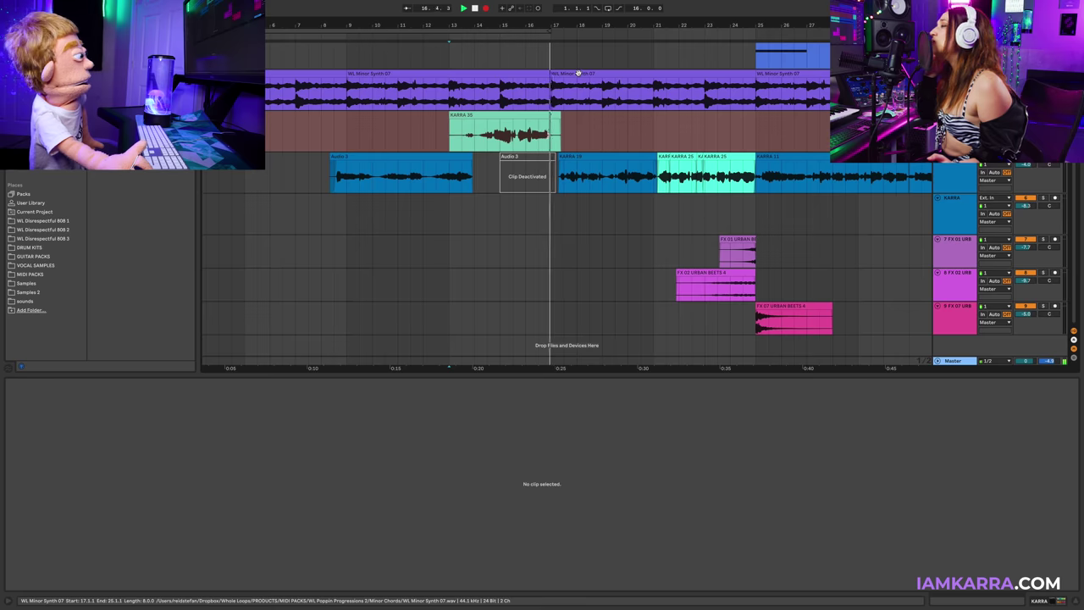
{"action": "left_click", "coordinate": [549, 129]}
{"action": "key", "text": "space"}
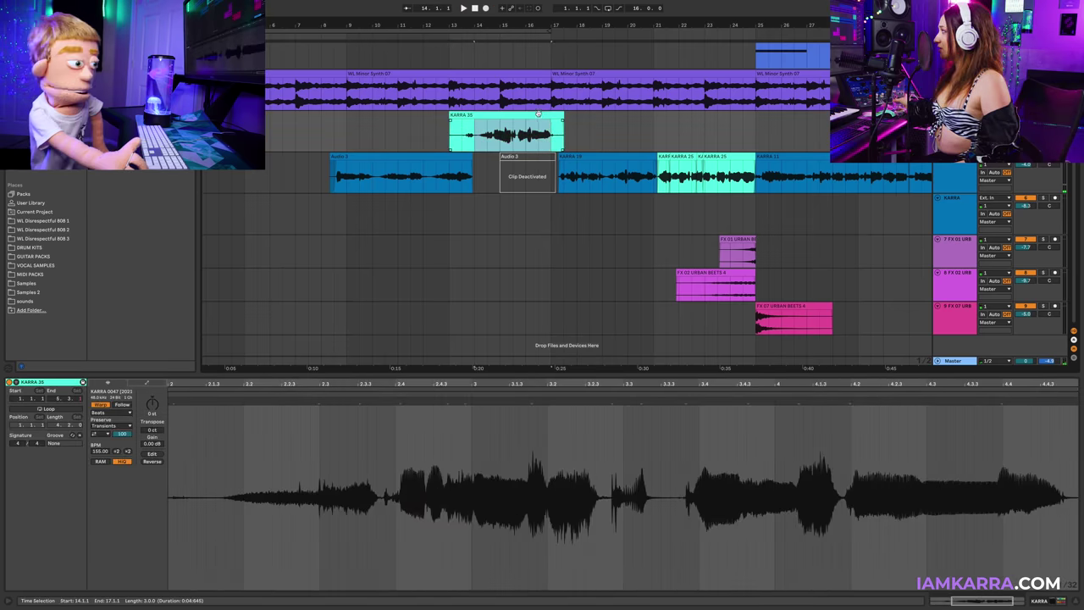
{"action": "left_click_drag", "start_coordinate": [538, 113], "coordinate": [543, 157]}
{"action": "key", "text": "space"}
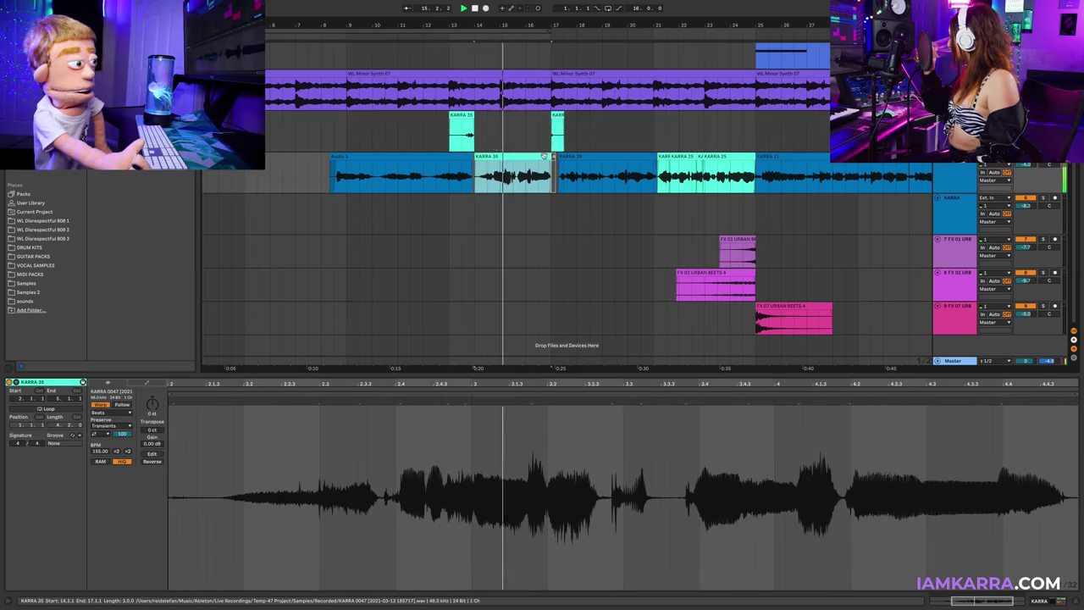
- Add a fade-in to the moved take and clear its leftover pieces from the recording track
{"action": "left_click_drag", "start_coordinate": [477, 161], "coordinate": [498, 161]}
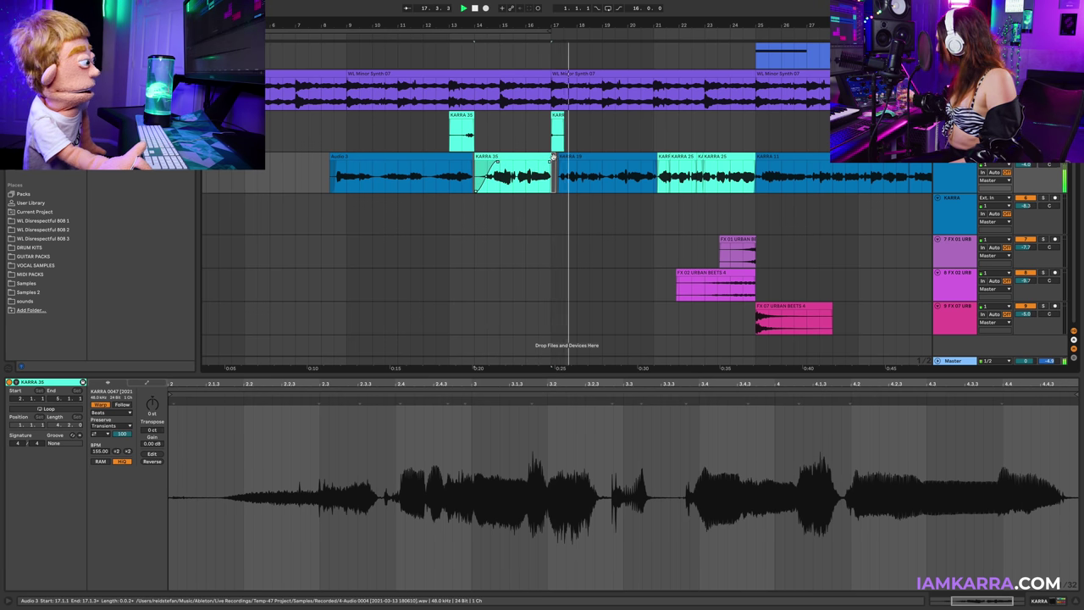
{"action": "left_click_drag", "start_coordinate": [589, 132], "coordinate": [435, 130]}
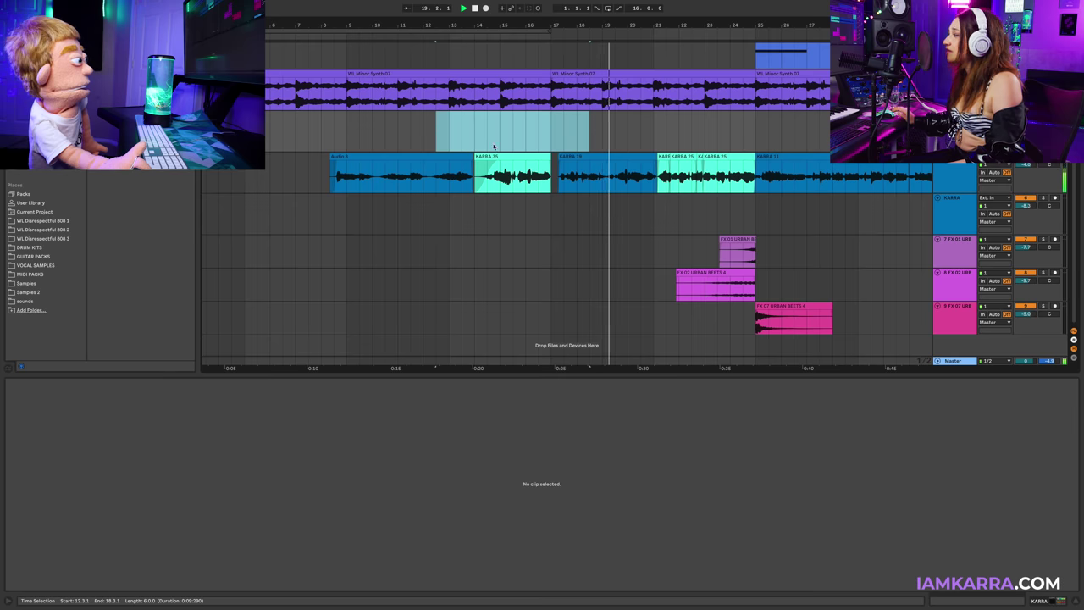
- Extend the end of the moved take past bar 17 so it meets the following blue vocal clip
{"action": "left_click", "coordinate": [551, 164]}
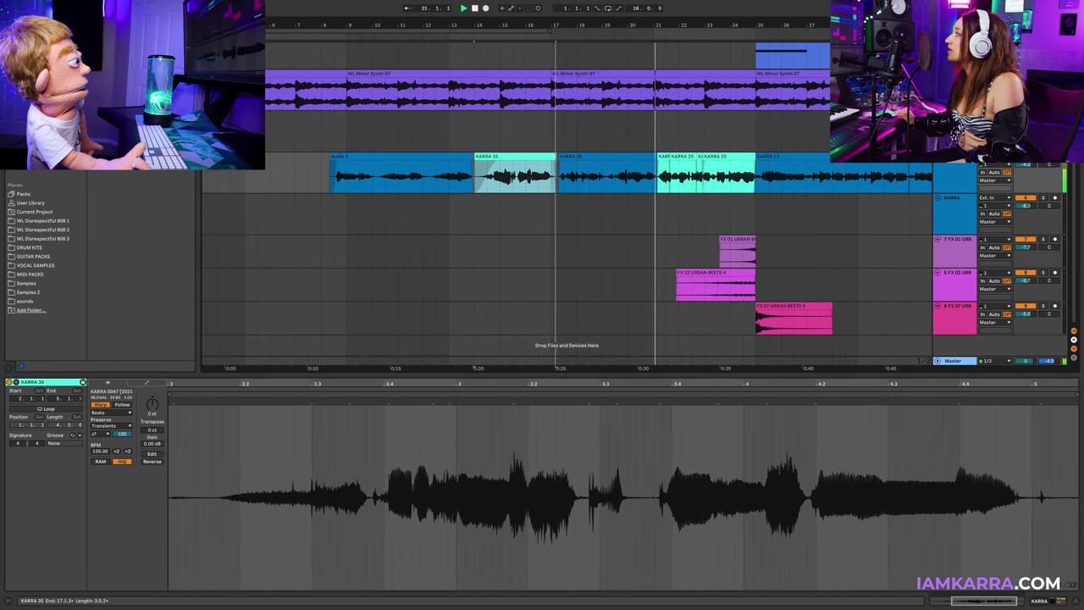
{"action": "left_click_drag", "start_coordinate": [555, 160], "coordinate": [555, 163]}
{"action": "left_click", "coordinate": [555, 160]}
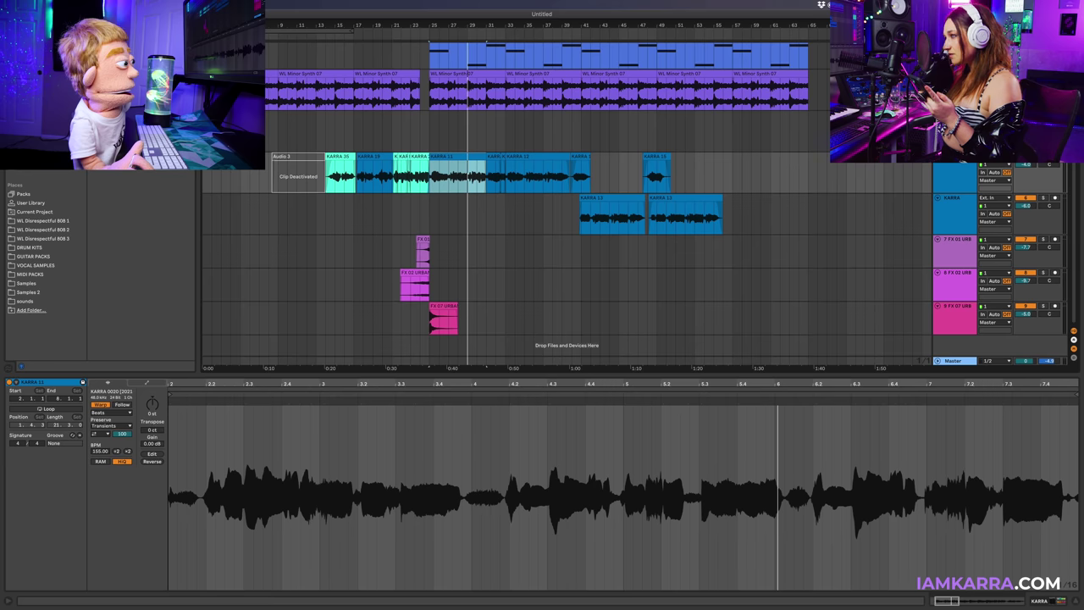
- Turn off Warp for the KARRA 11 clip at bar 25 and deactivate the clip
{"action": "left_click", "coordinate": [416, 123]}
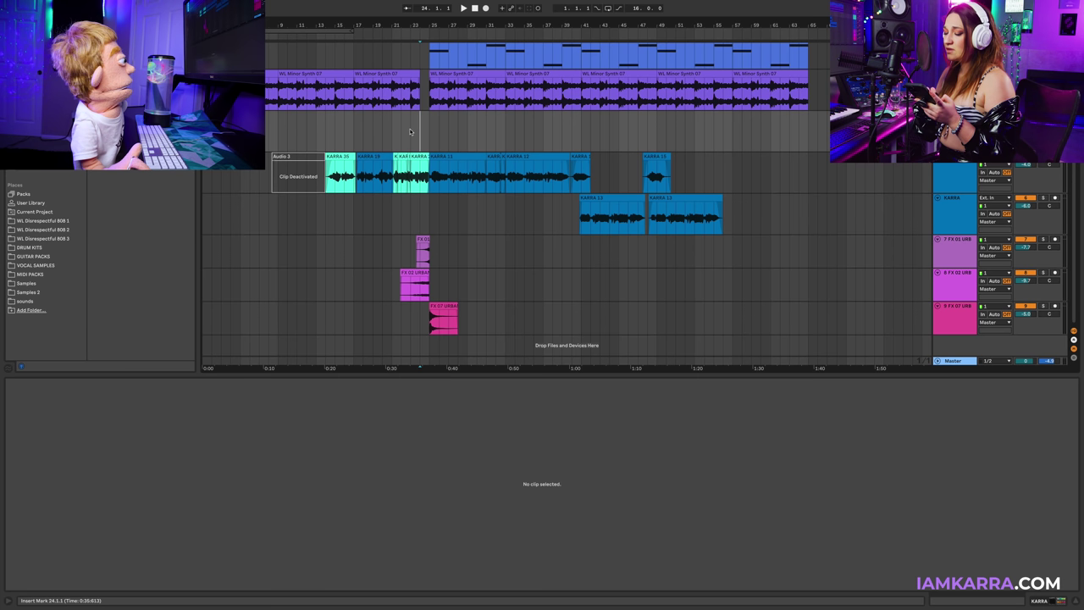
{"action": "left_click", "coordinate": [442, 155]}
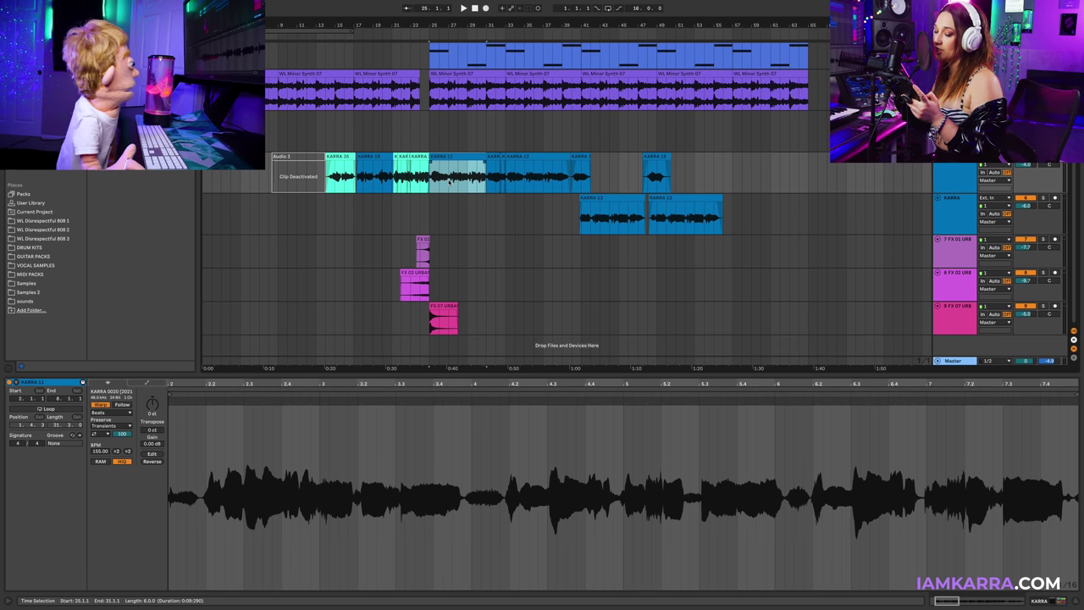
{"action": "left_click", "coordinate": [450, 181]}
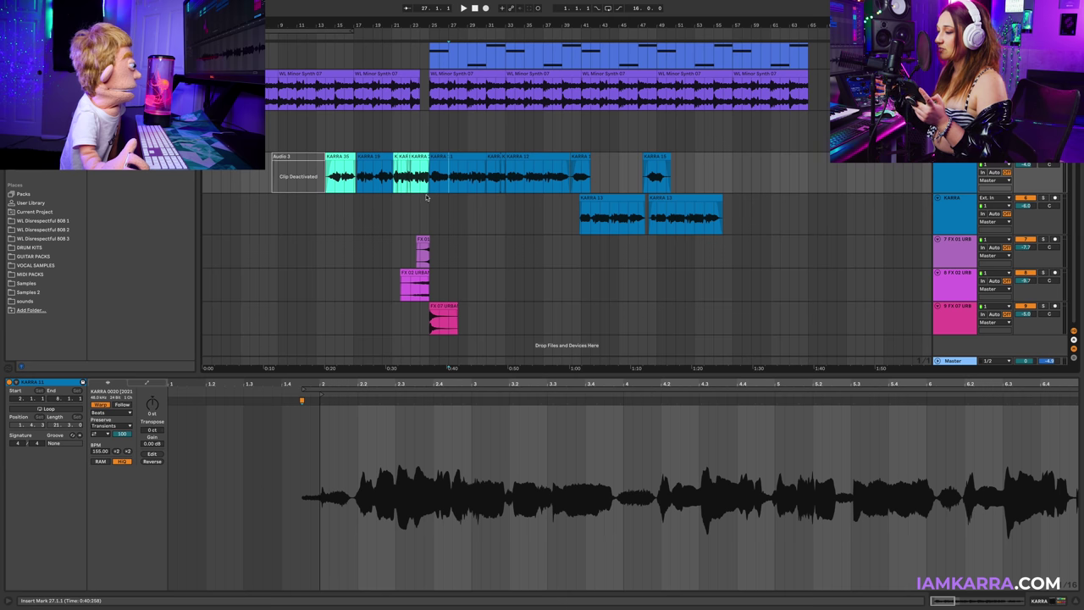
{"action": "left_click", "coordinate": [100, 405]}
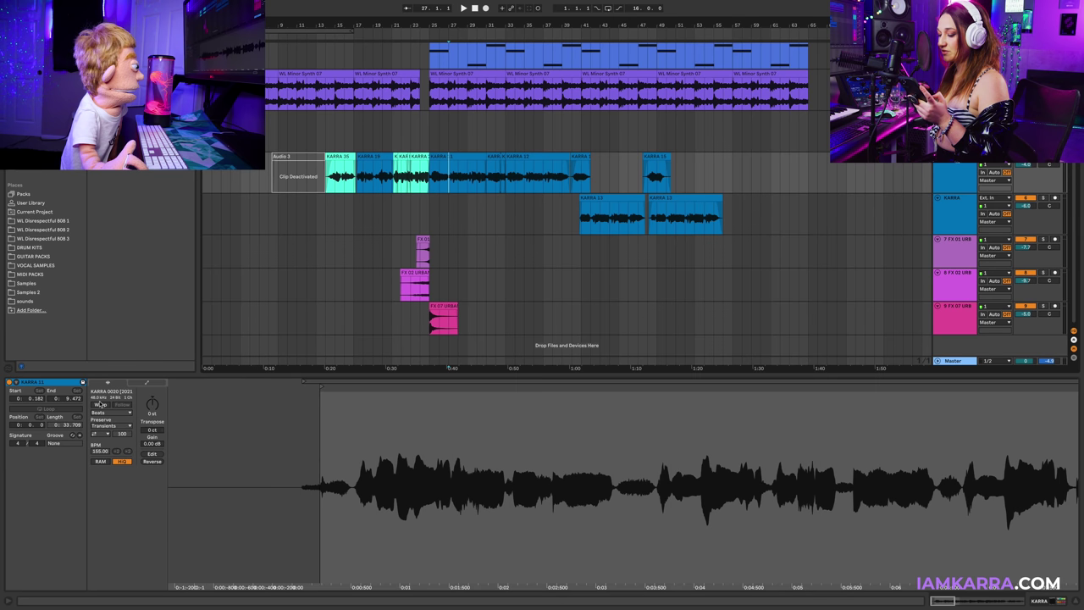
{"action": "key", "text": "0"}
- Record a new vocal take on the armed KARRA track starting at bar 23
{"action": "left_click", "coordinate": [413, 133]}
{"action": "key", "text": "F9"}
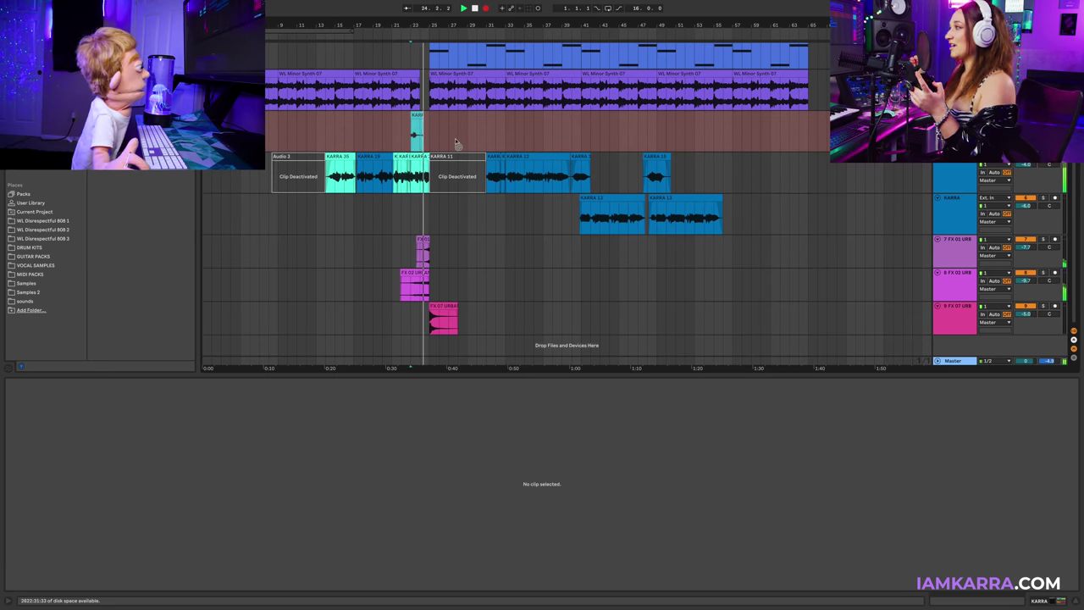
{"action": "key", "text": "space"}
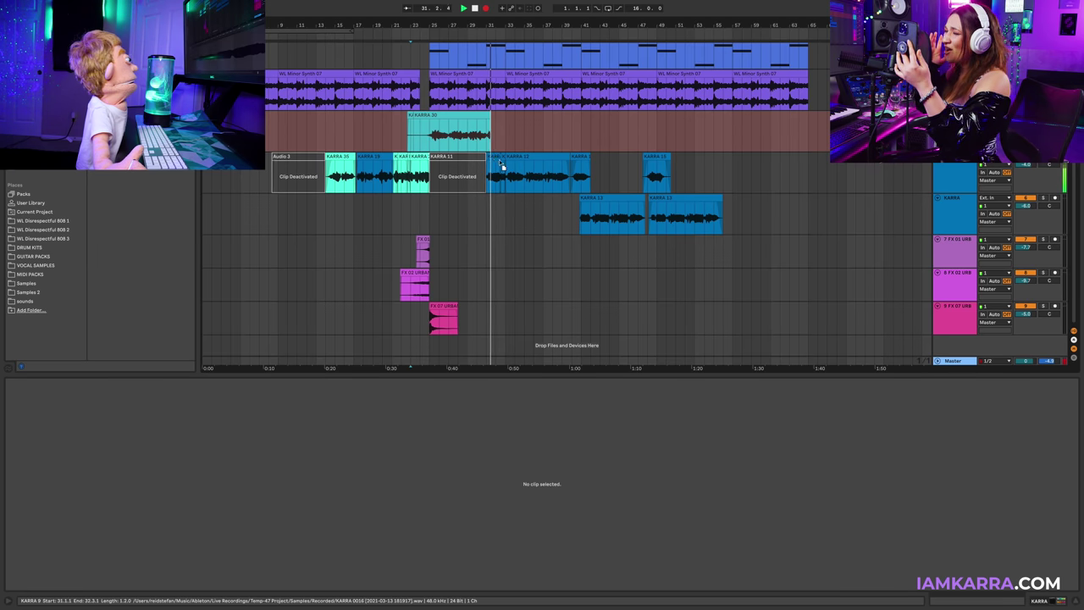
- Place bars 25 to 33 of the new take on the main vocal track and delete its leftovers from the recording track
{"action": "left_click", "coordinate": [494, 157]}
{"action": "left_click", "coordinate": [502, 157], "text": "shift"}
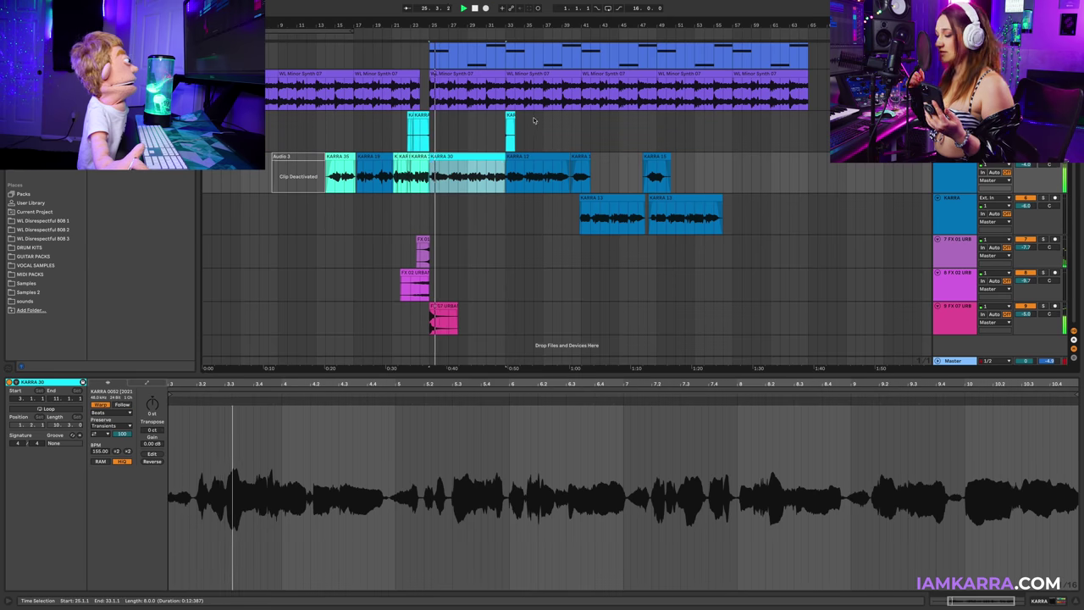
{"action": "left_click_drag", "start_coordinate": [534, 121], "coordinate": [401, 134]}
{"action": "key", "text": "Delete"}
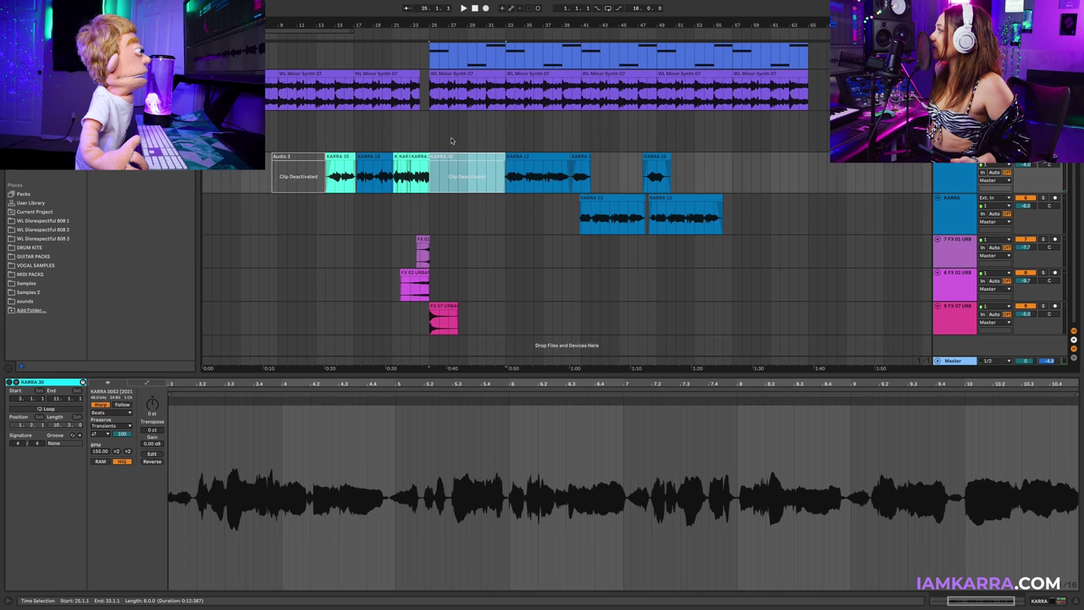
- Insert three audio tracks below the main vocal track, deleting the surplus fourth one
{"action": "left_click", "coordinate": [942, 175]}
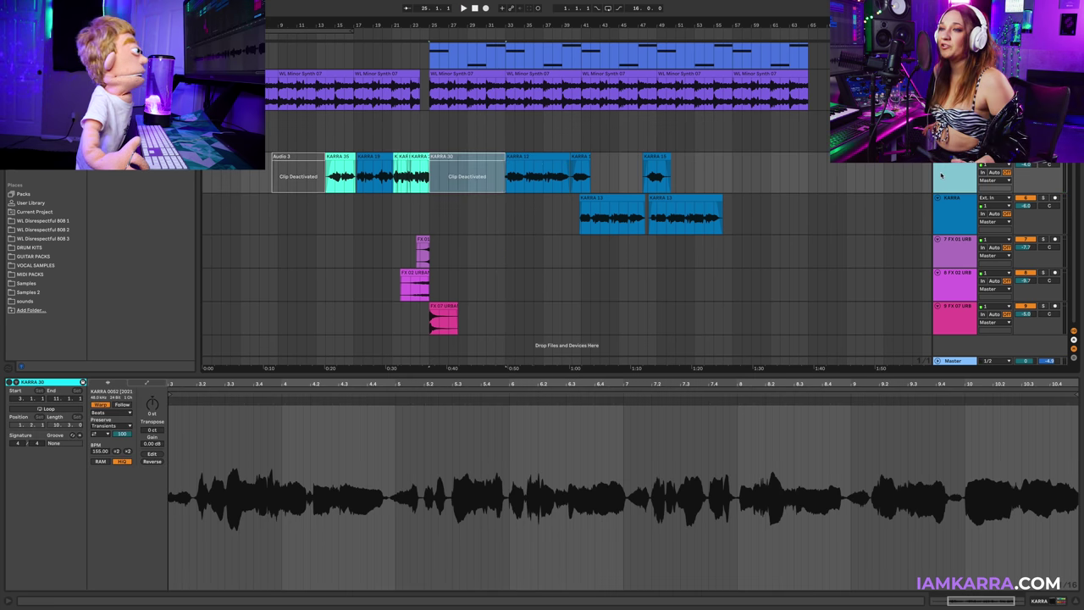
{"action": "key", "text": "ctrl+t"}
{"action": "key", "text": "ctrl+t"}
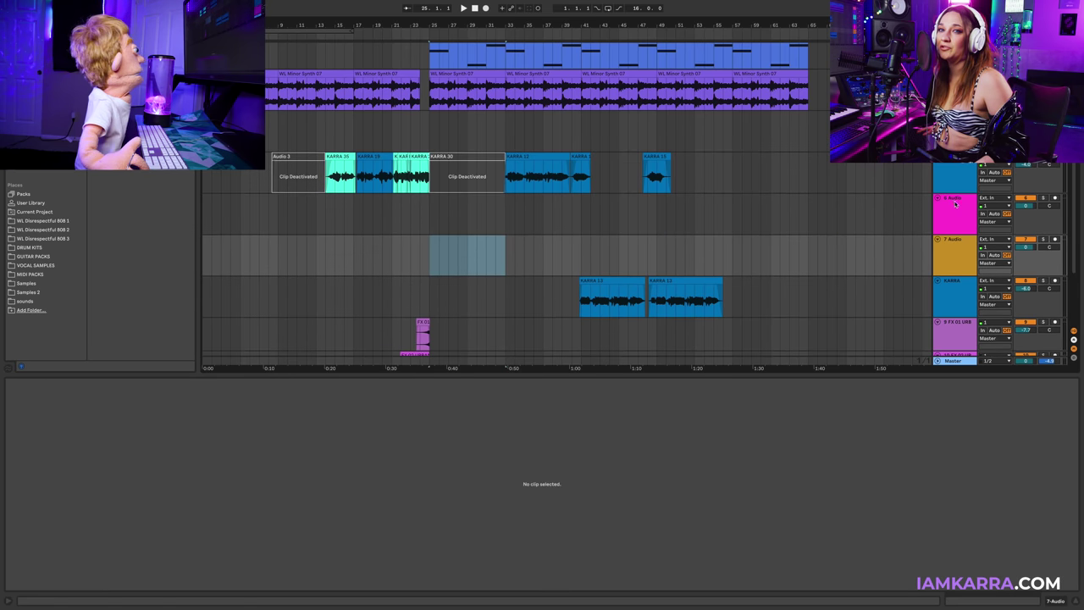
{"action": "left_click", "coordinate": [961, 215]}
{"action": "key", "text": "ctrl+t"}
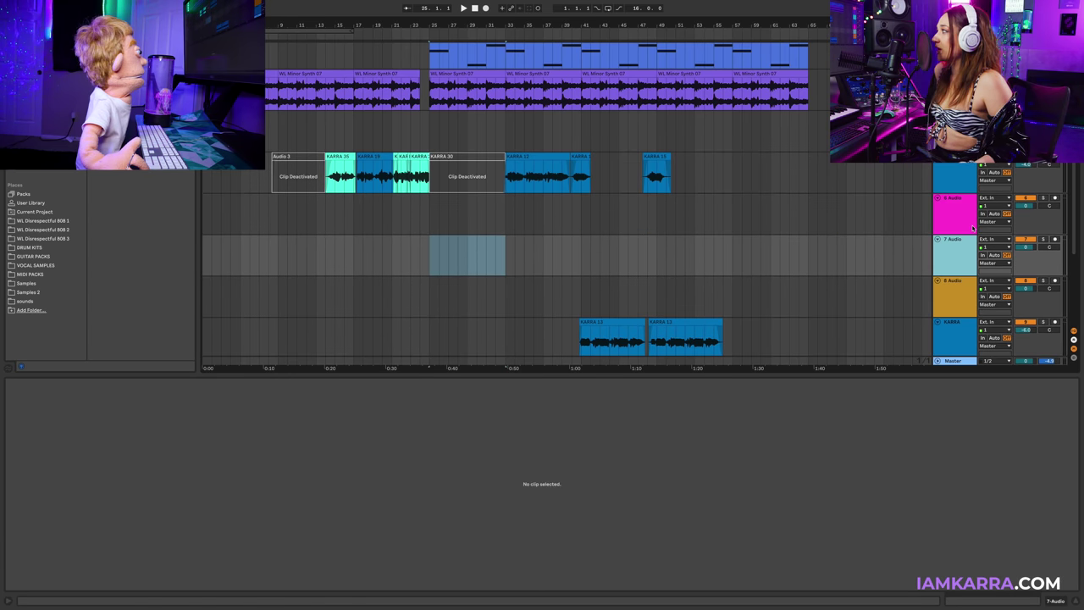
{"action": "left_click", "coordinate": [968, 227]}
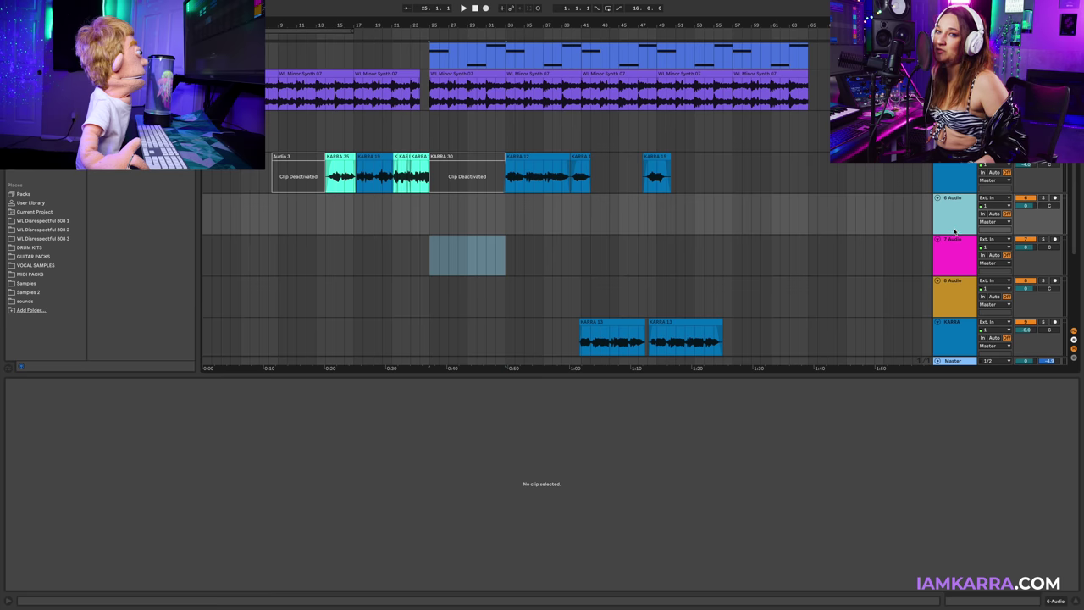
{"action": "key", "text": "ctrl+t"}
{"action": "key", "text": "Delete"}
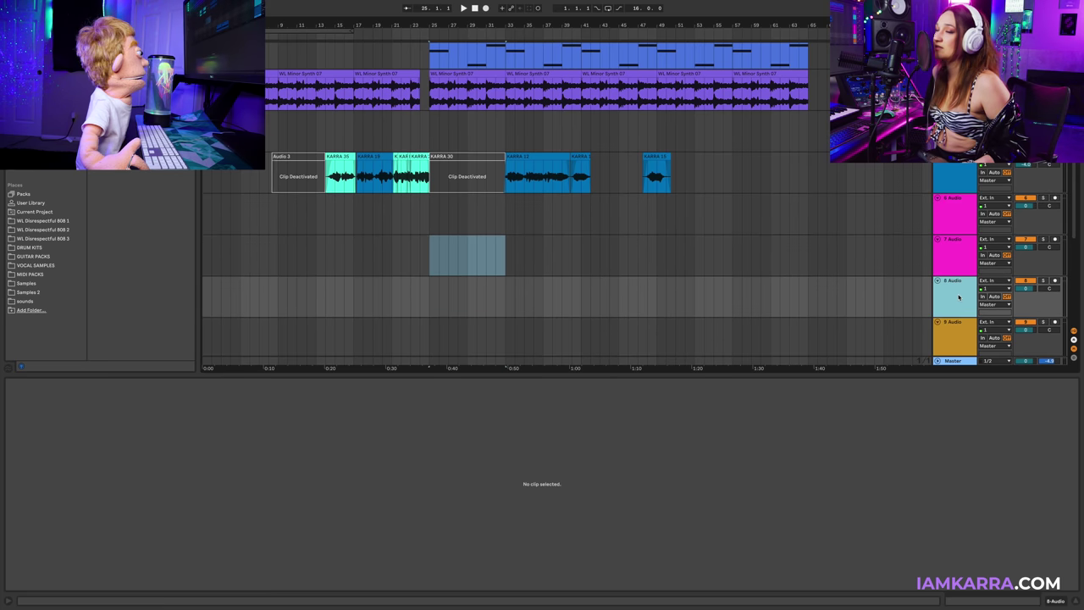
- Rename the third new track HARM L, duplicate it, and name the duplicate HARM R
{"action": "key", "text": "ctrl+r"}
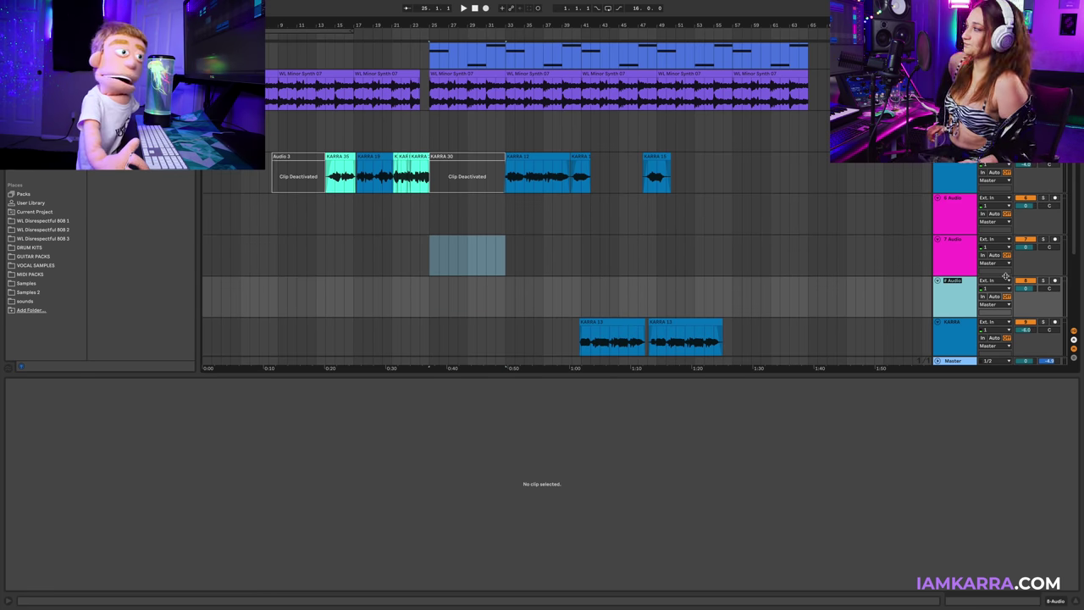
{"action": "type", "text": "HARM L"}
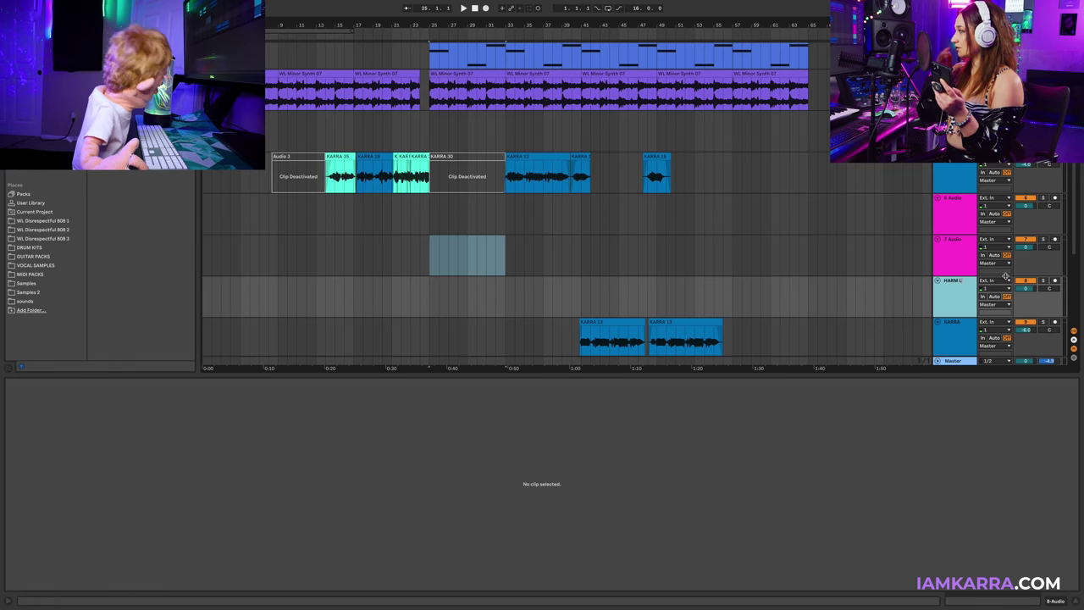
{"action": "key", "text": "ctrl+d"}
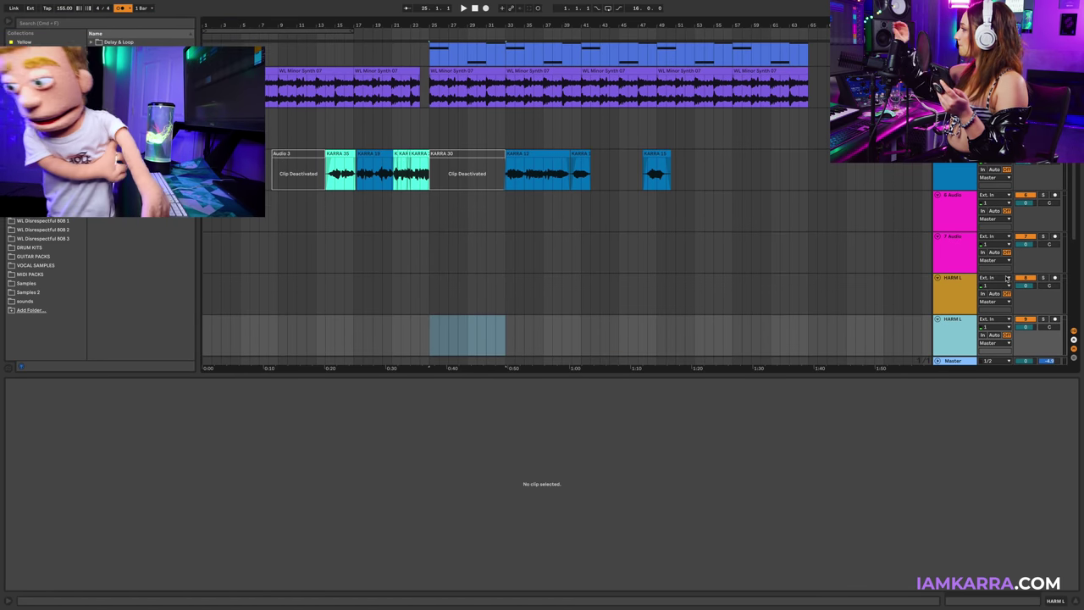
{"action": "key", "text": "ctrl+r"}
{"action": "type", "text": "HARM R"}
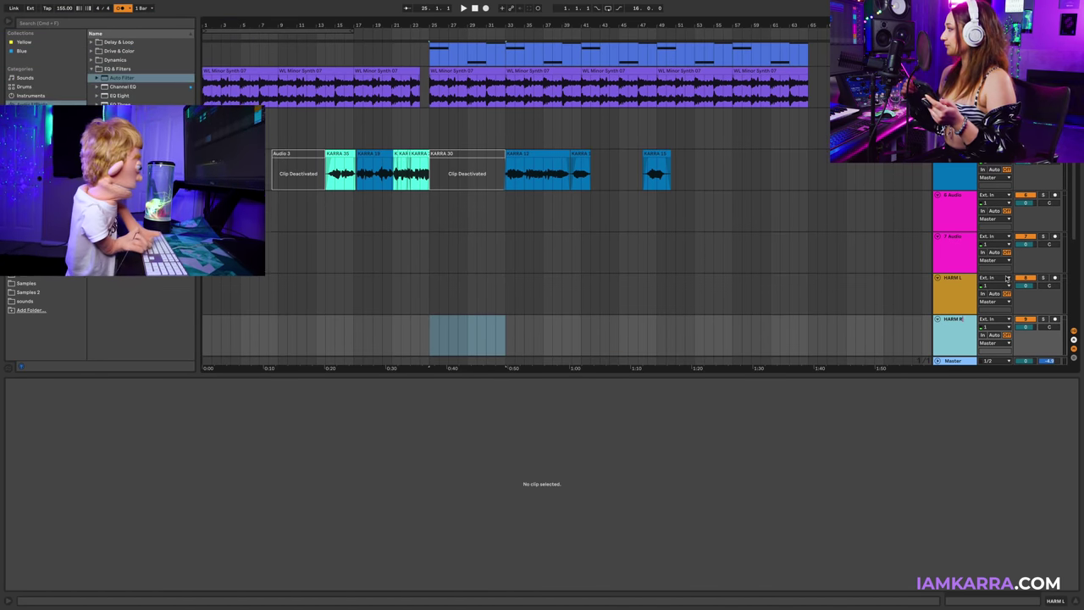
- Pan the HARM R track to 50R and the HARM L track to 50L
{"action": "left_click_drag", "start_coordinate": [1049, 328], "coordinate": [1050, 284]}
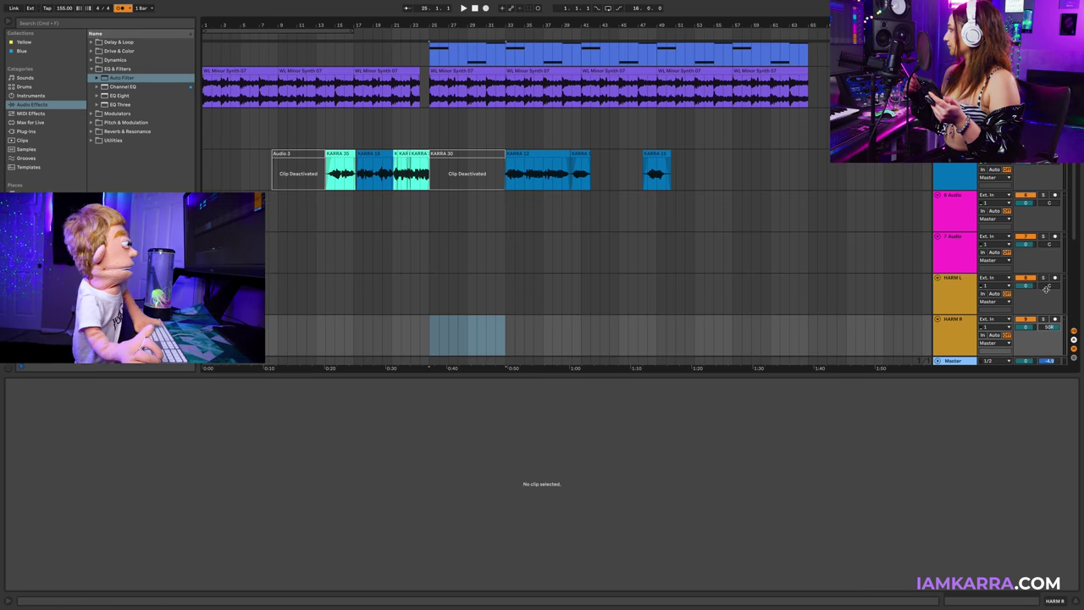
{"action": "left_click_drag", "start_coordinate": [1050, 286], "coordinate": [1050, 314]}
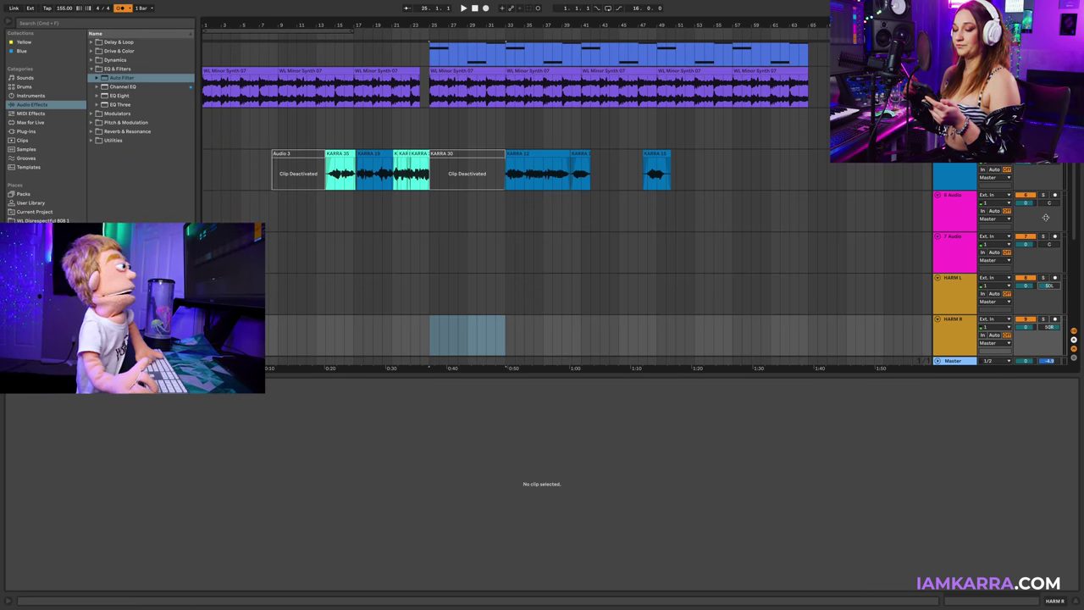
- Set up the two pink tracks as DOUBLES R (50R) and DOUBLES L (50L), with doubles and harmony tracks all at -5.0 dB
{"action": "left_click", "coordinate": [960, 248]}
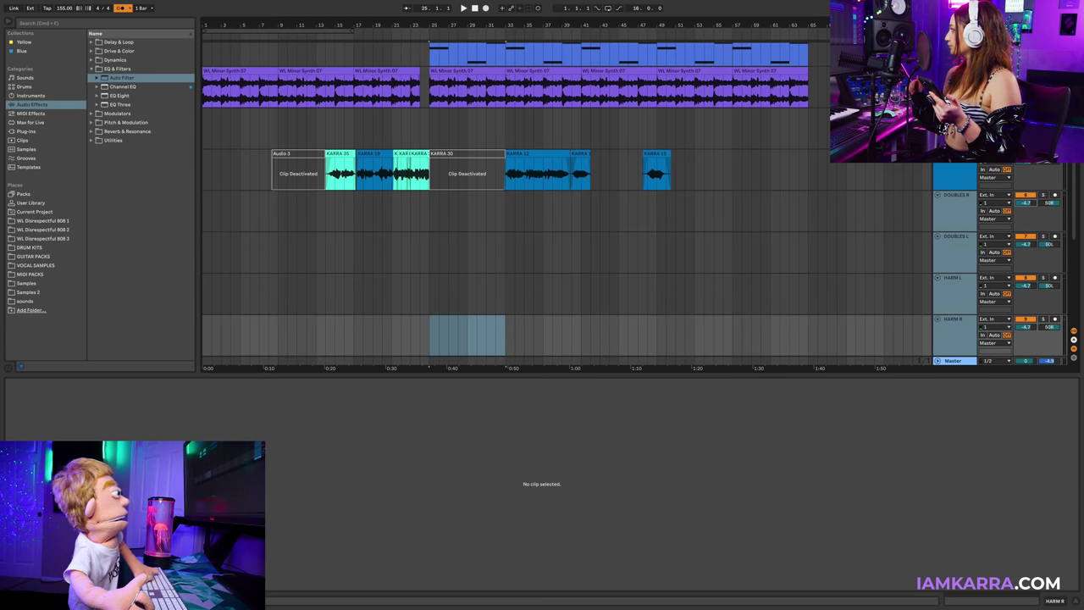
{"action": "left_click", "coordinate": [916, 181]}
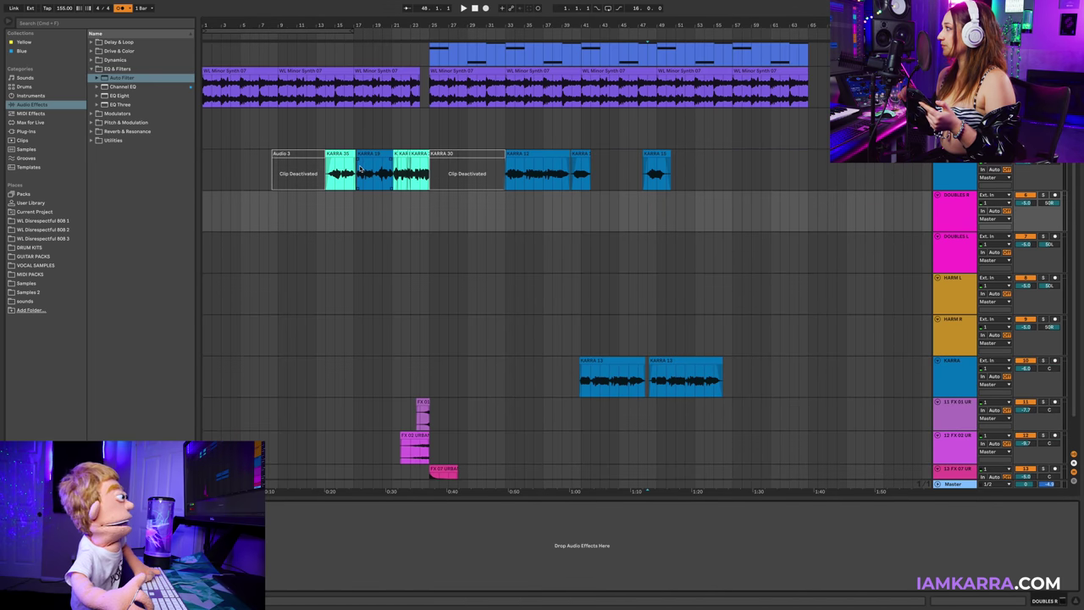
- Load the LEAD VOCAL SAUCE audio effect rack onto the DOUBLES R track and collapse its device chain to the macros
{"action": "left_click", "coordinate": [359, 168]}
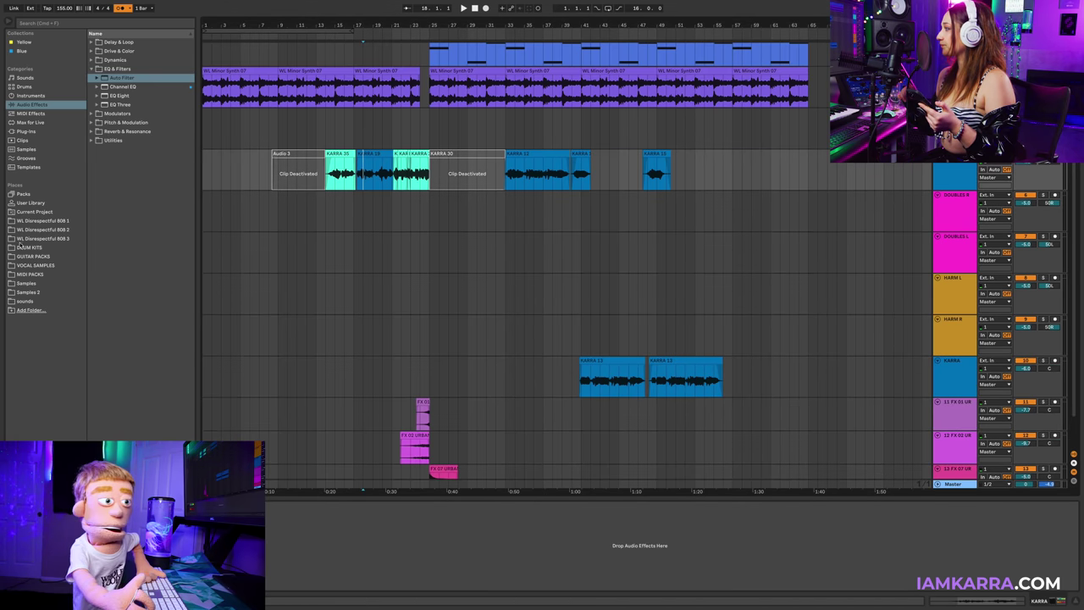
{"action": "left_click", "coordinate": [92, 141]}
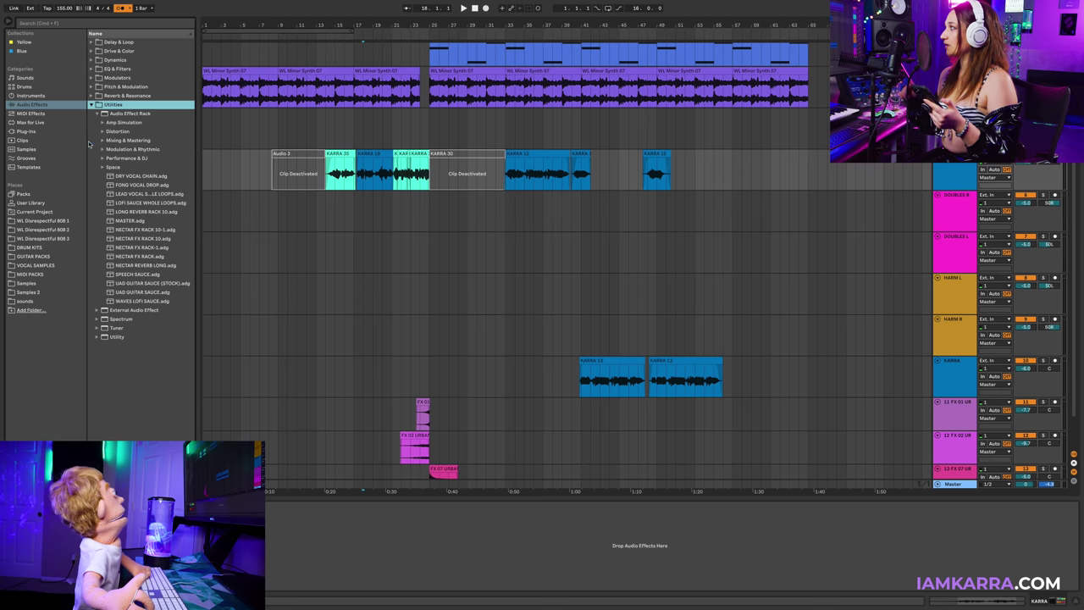
{"action": "left_click", "coordinate": [110, 194]}
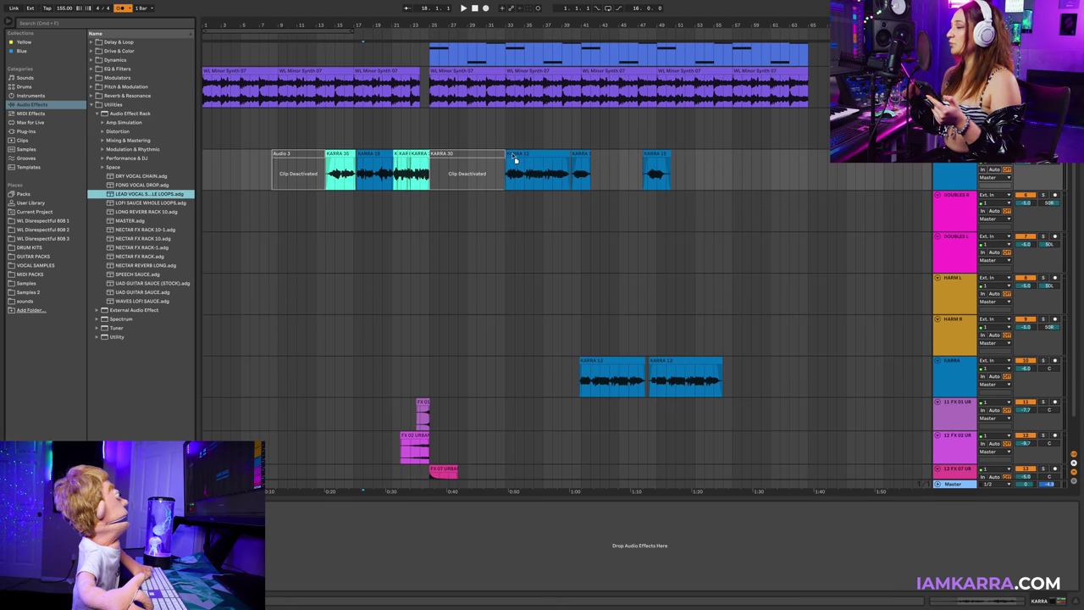
{"action": "left_click", "coordinate": [563, 212]}
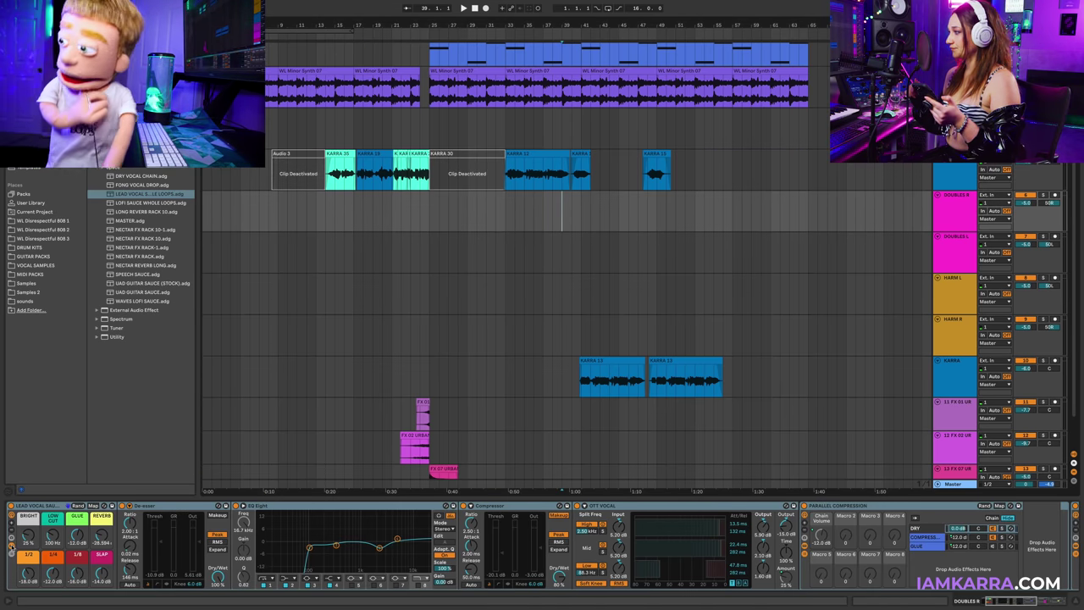
{"action": "left_click", "coordinate": [11, 555]}
{"action": "left_click", "coordinate": [11, 546]}
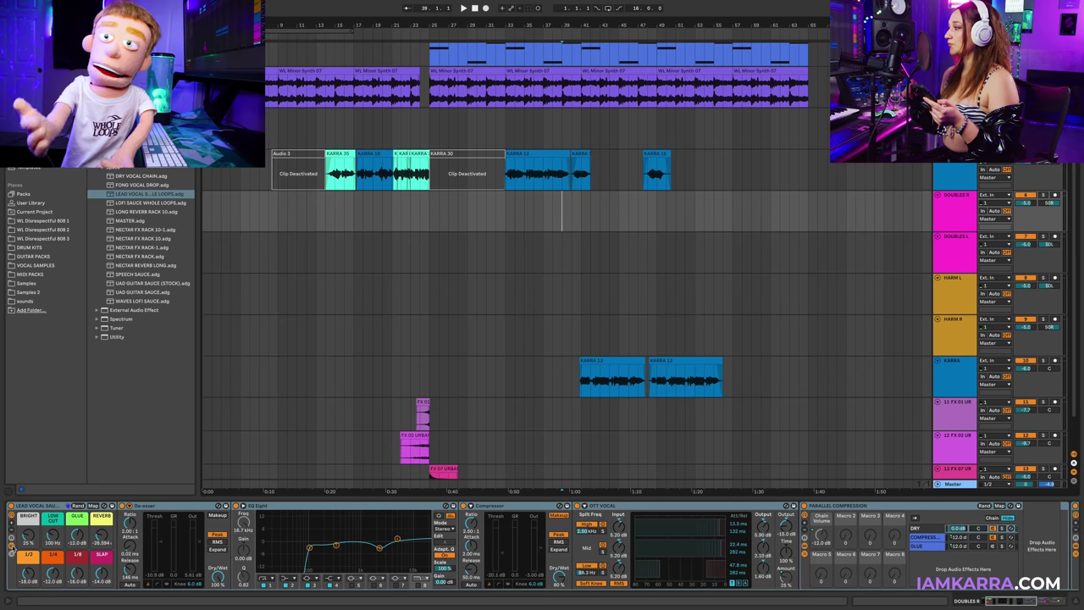
{"action": "left_click", "coordinate": [11, 554]}
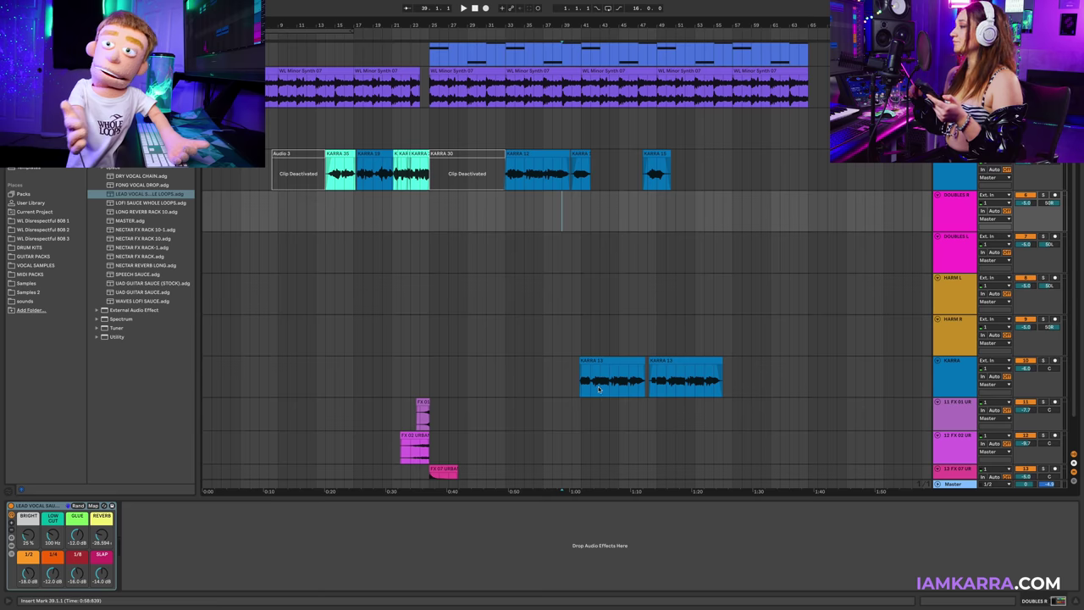
- Group the two doubles and two harmony tracks and move the LEAD VOCAL SAUCE rack onto the group track
{"action": "left_click", "coordinate": [963, 348]}
{"action": "key", "text": "ctrl+g"}
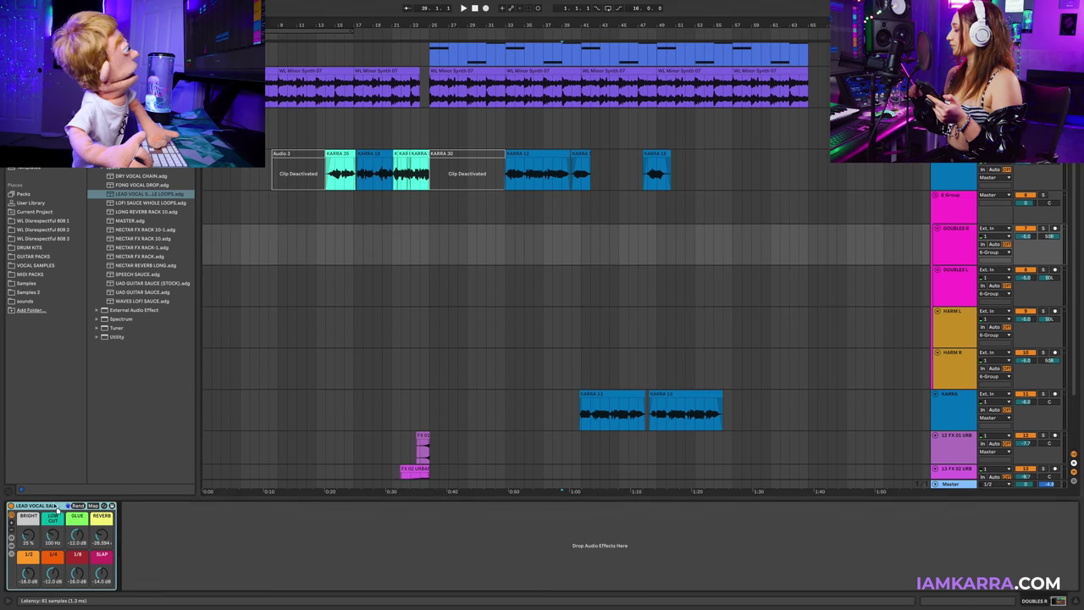
{"action": "left_click_drag", "start_coordinate": [58, 506], "coordinate": [955, 205]}
- Add a Channel EQ and an Auto Filter after the vocal rack on the group track
{"action": "left_click", "coordinate": [92, 105]}
{"action": "left_click", "coordinate": [91, 61]}
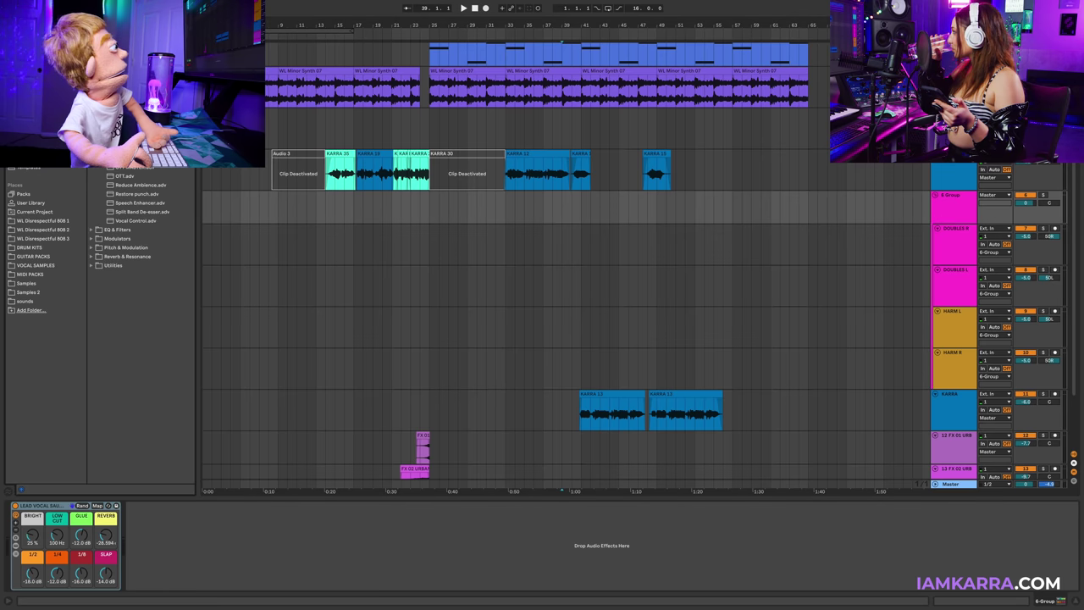
{"action": "left_click", "coordinate": [92, 60]}
{"action": "left_click", "coordinate": [92, 69]}
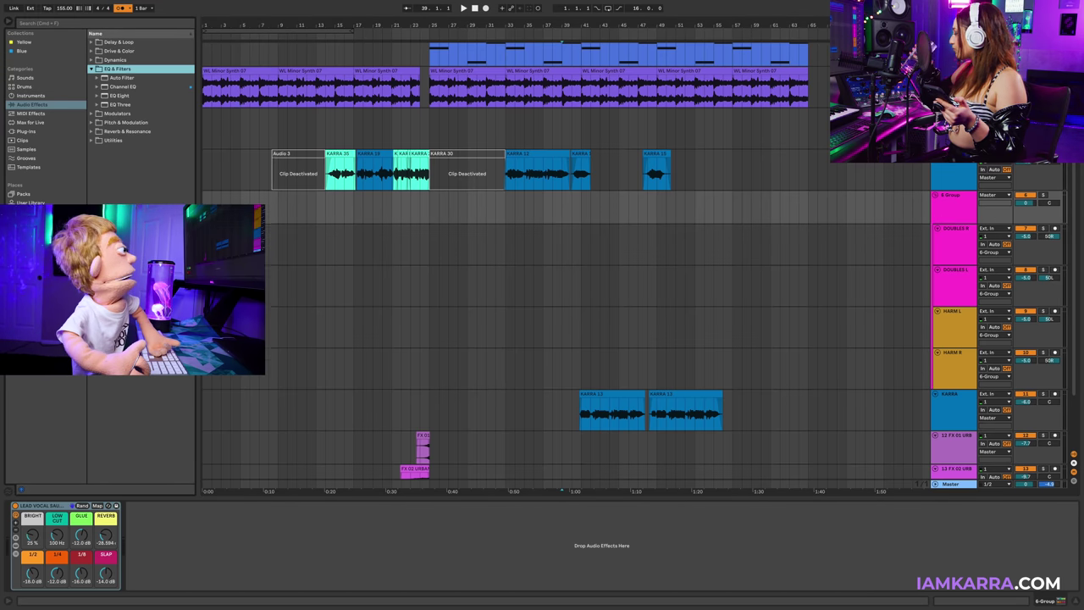
{"action": "left_click", "coordinate": [123, 87]}
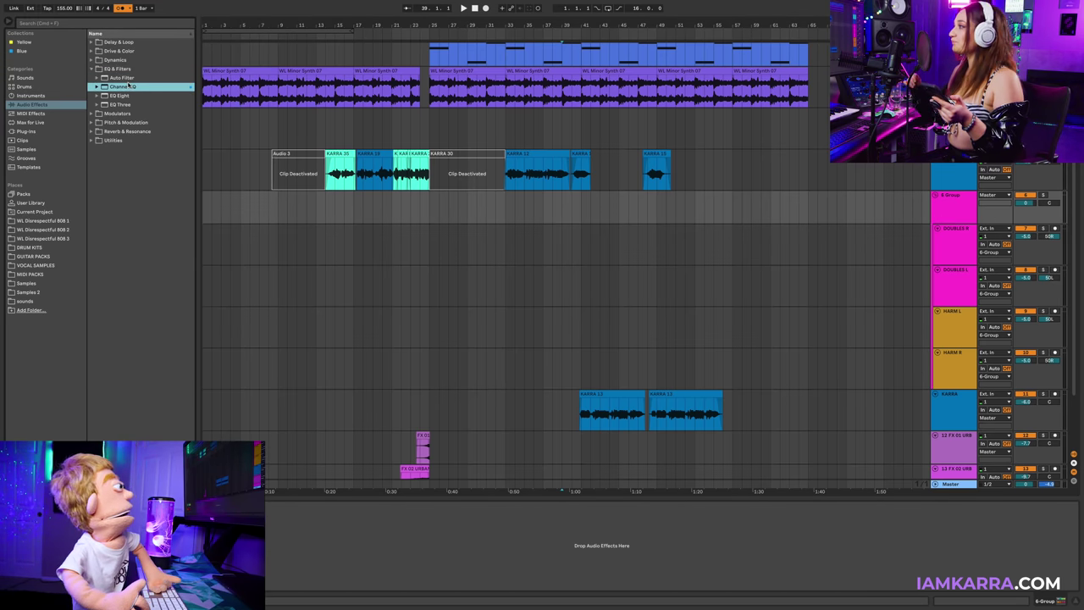
{"action": "double_click", "coordinate": [127, 86]}
{"action": "double_click", "coordinate": [126, 78]}
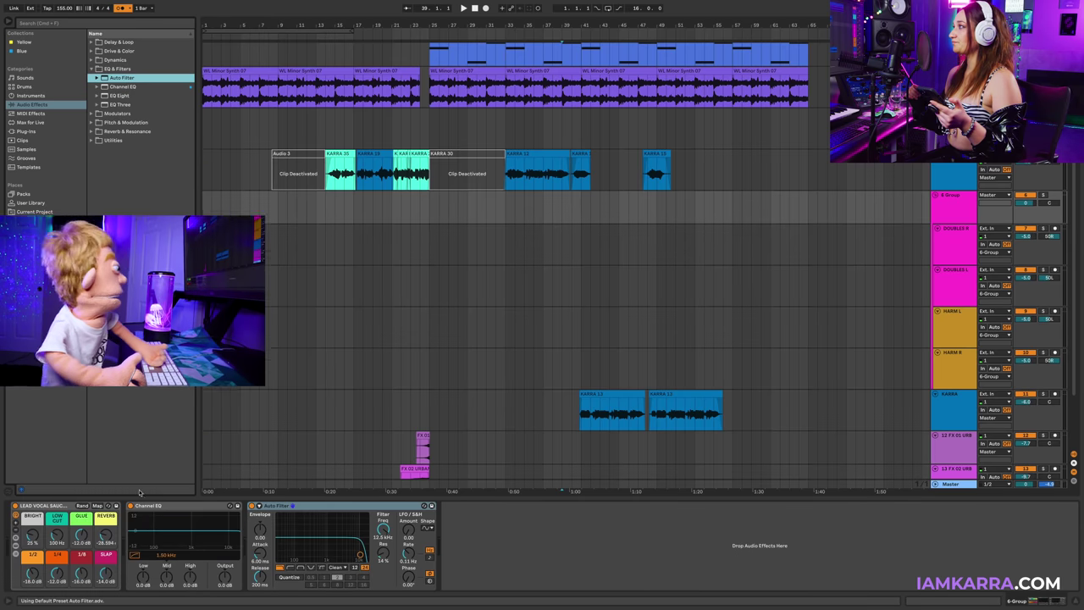
- Set the group's Auto Filter frequency to 9.03 kHz and raise the Channel EQ's High gain to 3.5 dB
{"action": "key", "text": "space"}
{"action": "left_click_drag", "start_coordinate": [383, 529], "coordinate": [383, 536]}
{"action": "key", "text": "space"}
{"action": "left_click", "coordinate": [457, 167]}
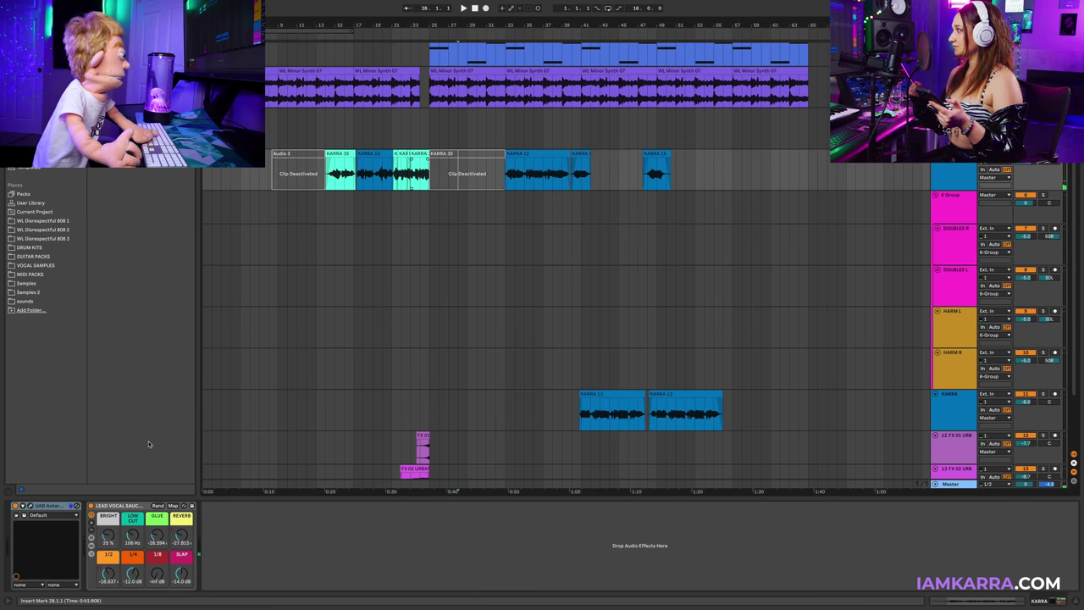
{"action": "left_click", "coordinate": [392, 244]}
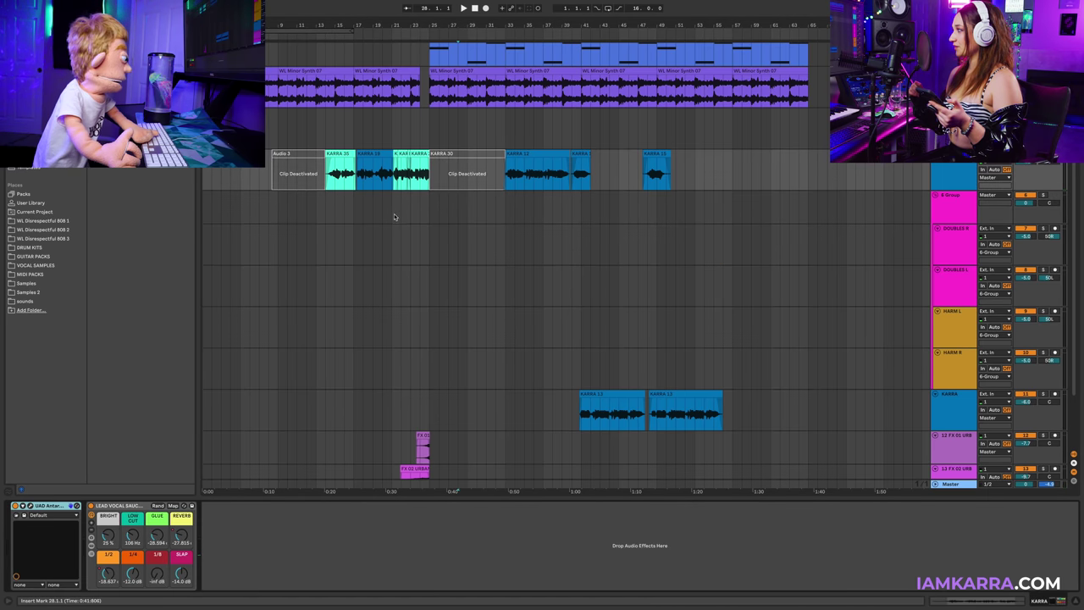
{"action": "left_click", "coordinate": [346, 284]}
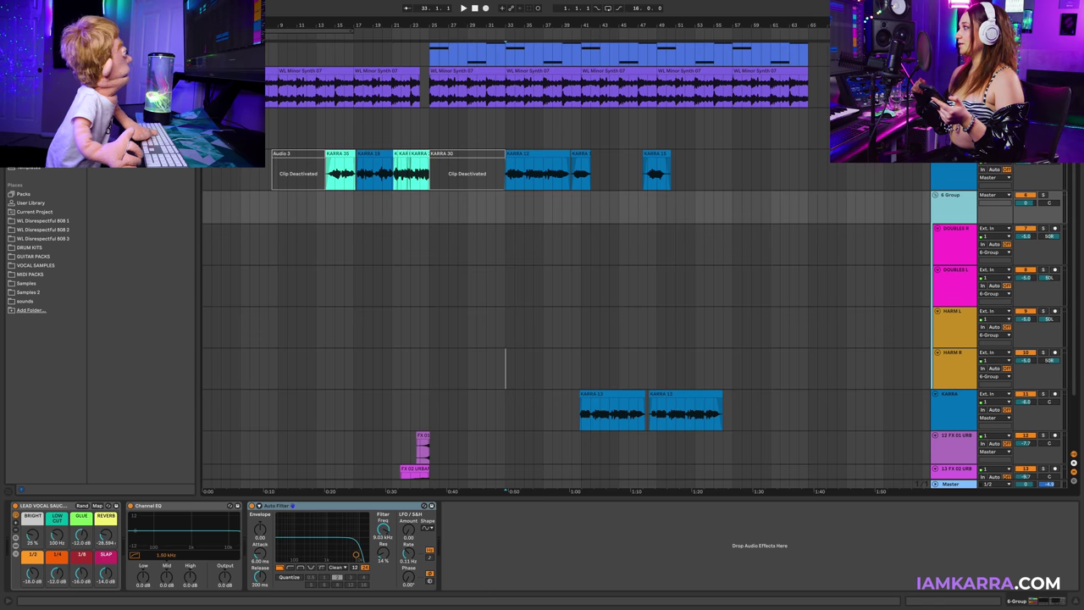
{"action": "left_click_drag", "start_coordinate": [190, 582], "coordinate": [190, 590]}
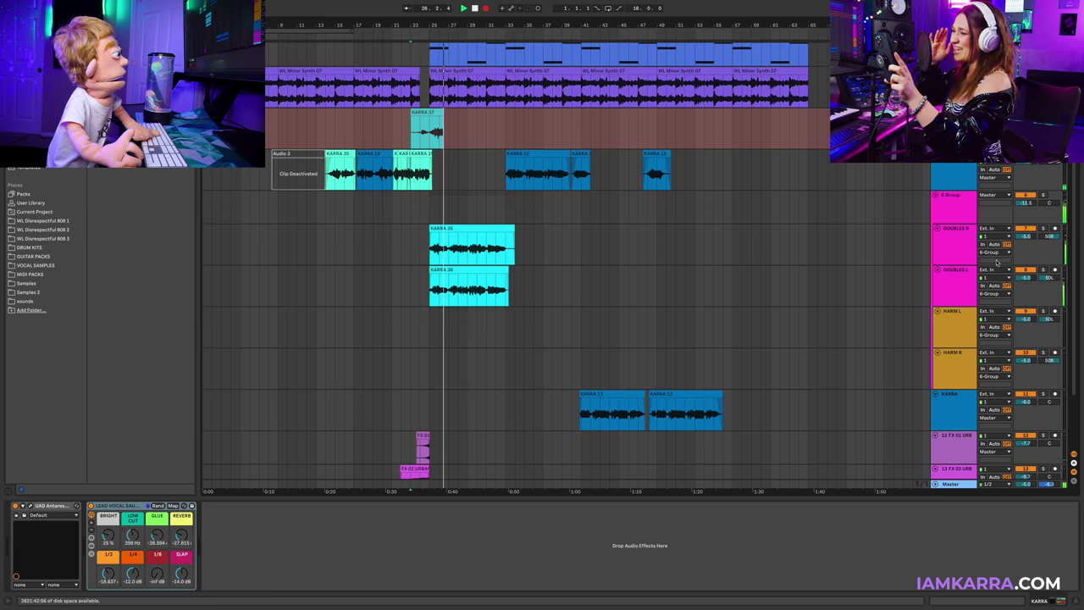
- Set the group track's volume to -13.0 dB and extend the start of the KARRA 12 clip back to bar 33
{"action": "left_click_drag", "start_coordinate": [1018, 205], "coordinate": [1018, 214]}
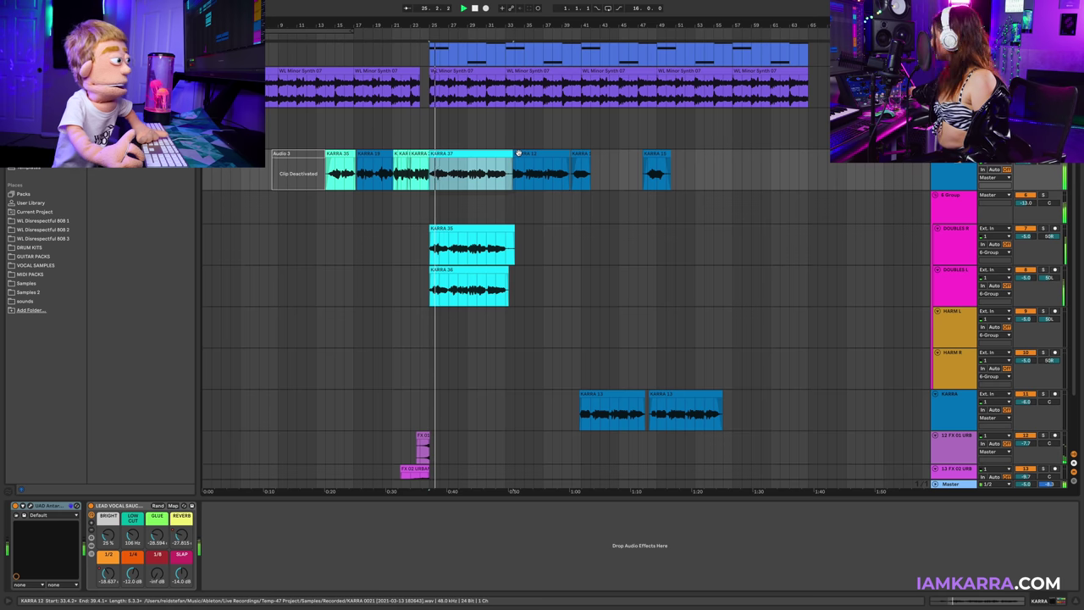
{"action": "left_click_drag", "start_coordinate": [517, 153], "coordinate": [510, 153]}
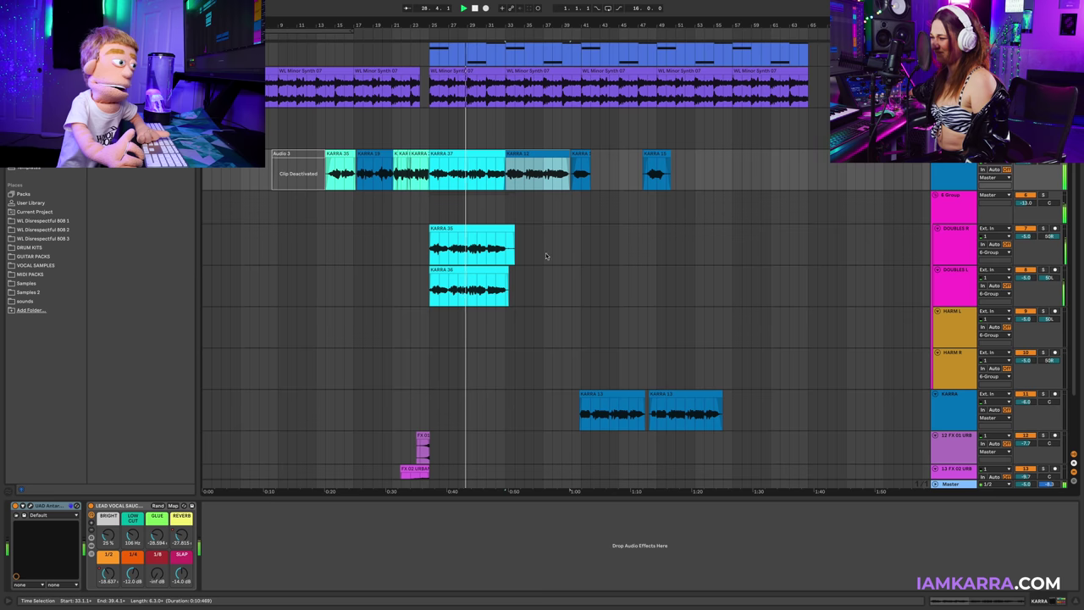
- Set the group rack's Low Cut to 316 Hz and lower its Glue to about -30.3 dB
{"action": "left_click", "coordinate": [961, 233]}
{"action": "left_click", "coordinate": [960, 216]}
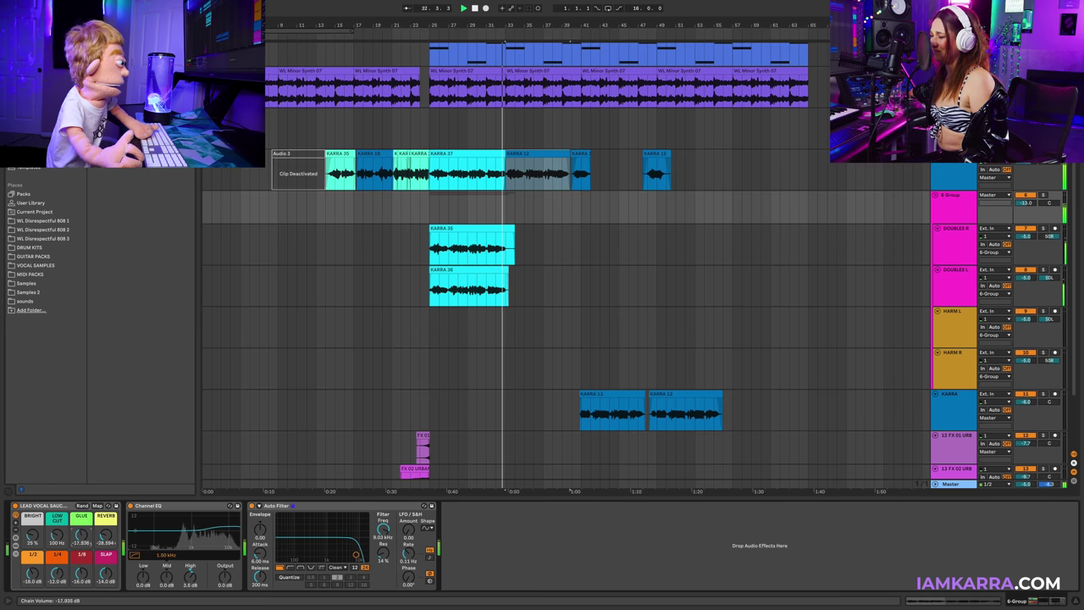
{"action": "left_click", "coordinate": [414, 235]}
{"action": "key", "text": "space"}
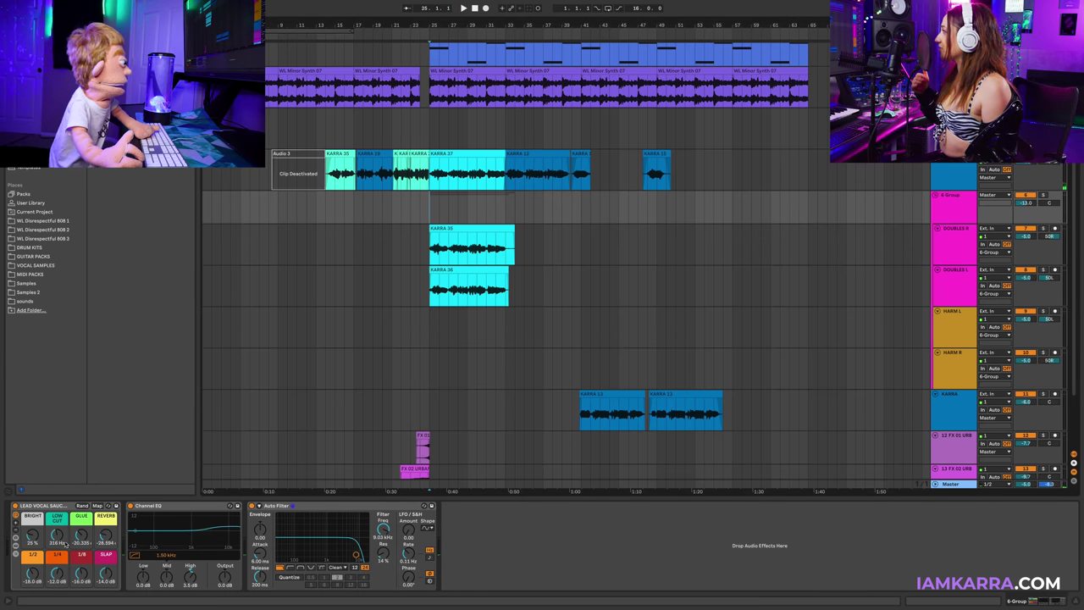
- Split the KARRA 37 lead clip and the KARRA 35 double at bar 32 and delete their tails
{"action": "left_click", "coordinate": [1077, 181]}
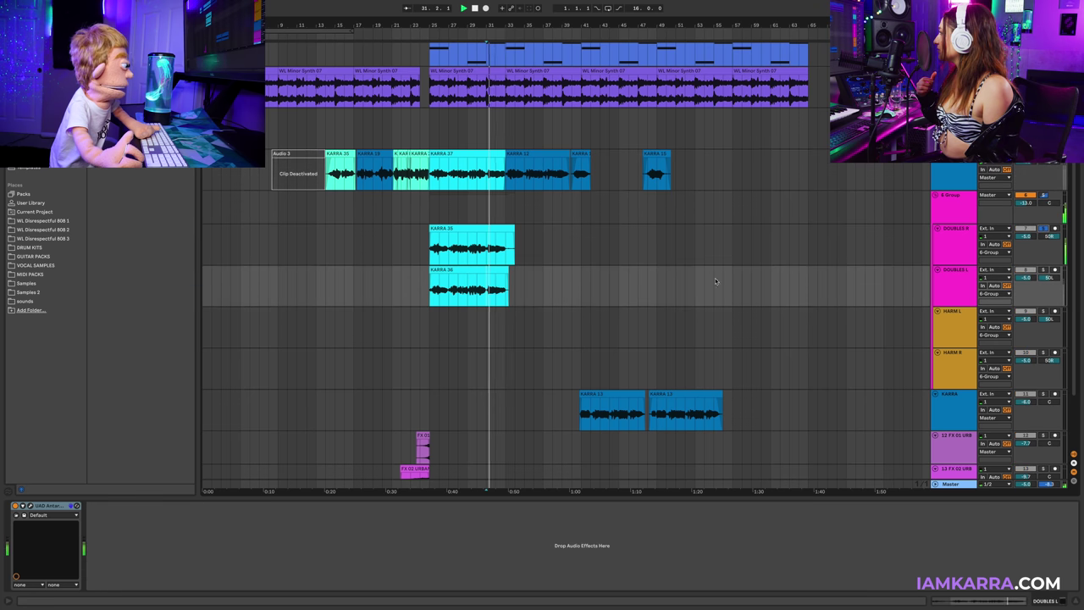
{"action": "left_click_drag", "start_coordinate": [497, 25], "coordinate": [507, 248]}
{"action": "left_click", "coordinate": [495, 169]}
{"action": "key", "text": "super+e"}
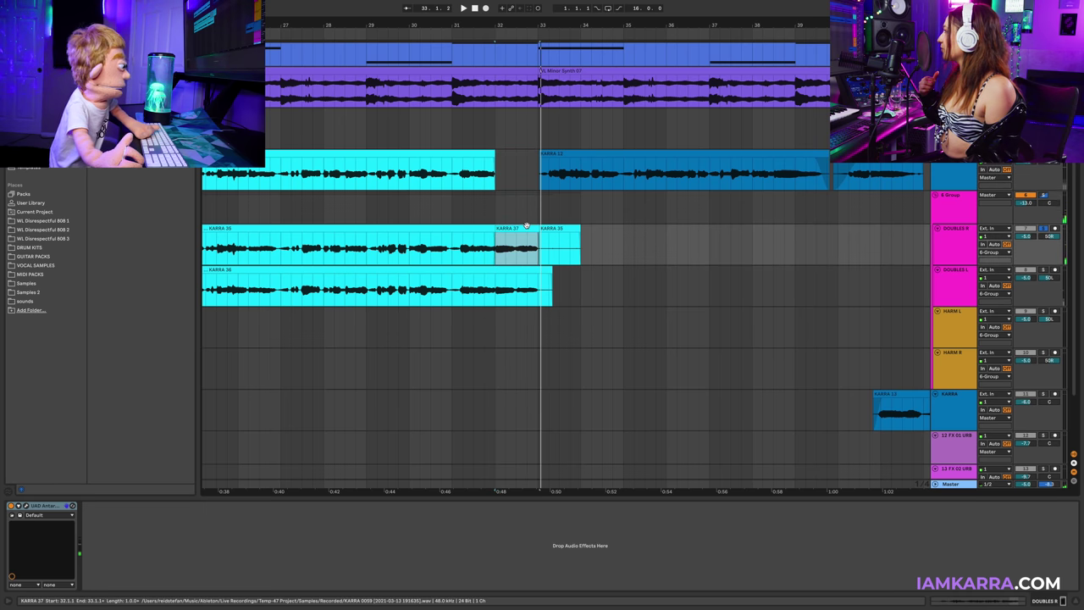
{"action": "key", "text": "Delete"}
{"action": "left_click", "coordinate": [558, 229]}
{"action": "key", "text": "Delete"}
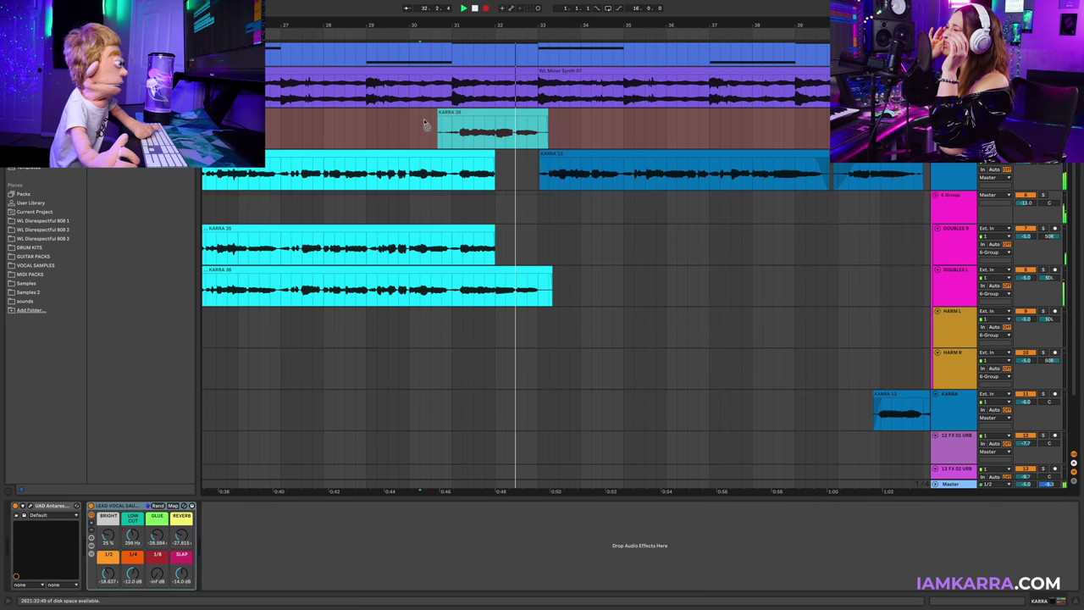
- Record replacement takes for the line ending and place the KARRA 39 take on DOUBLES R from bar 31
{"action": "left_click", "coordinate": [495, 118]}
{"action": "left_click_drag", "start_coordinate": [555, 118], "coordinate": [485, 117]}
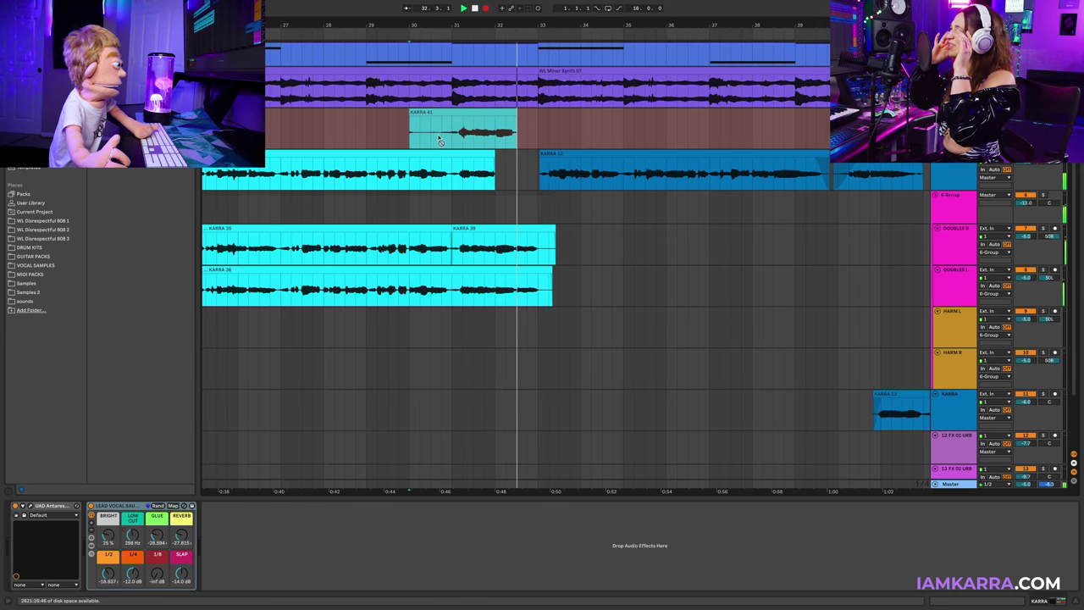
{"action": "key", "text": "space"}
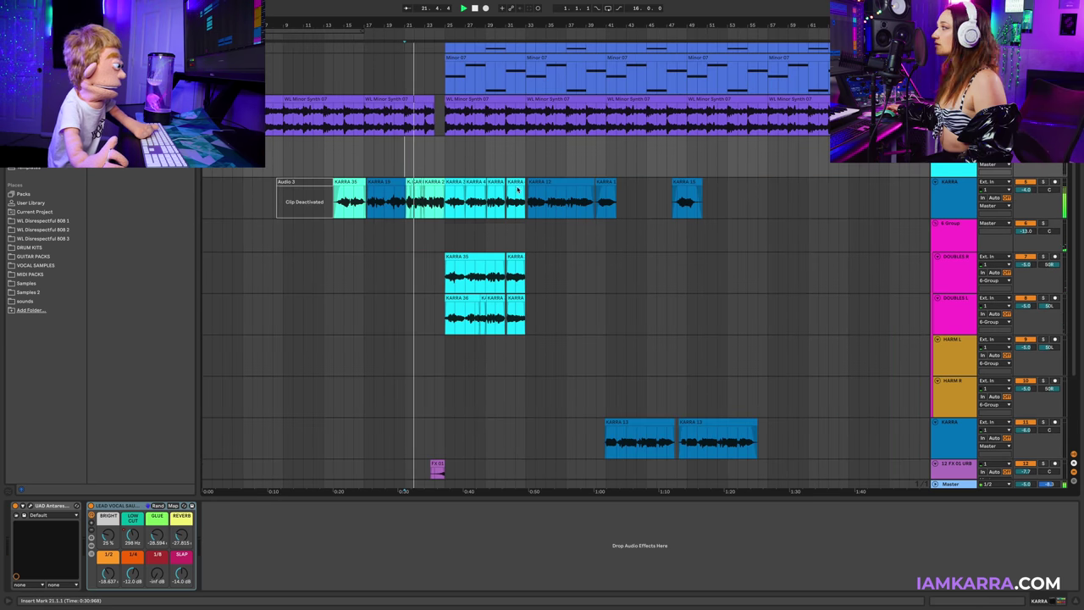
- Select the DOUBLES R through HARM R tracks and reduce their heights together
{"action": "scroll", "coordinate": [954, 227], "scroll_direction": "down", "scroll_amount": 1}
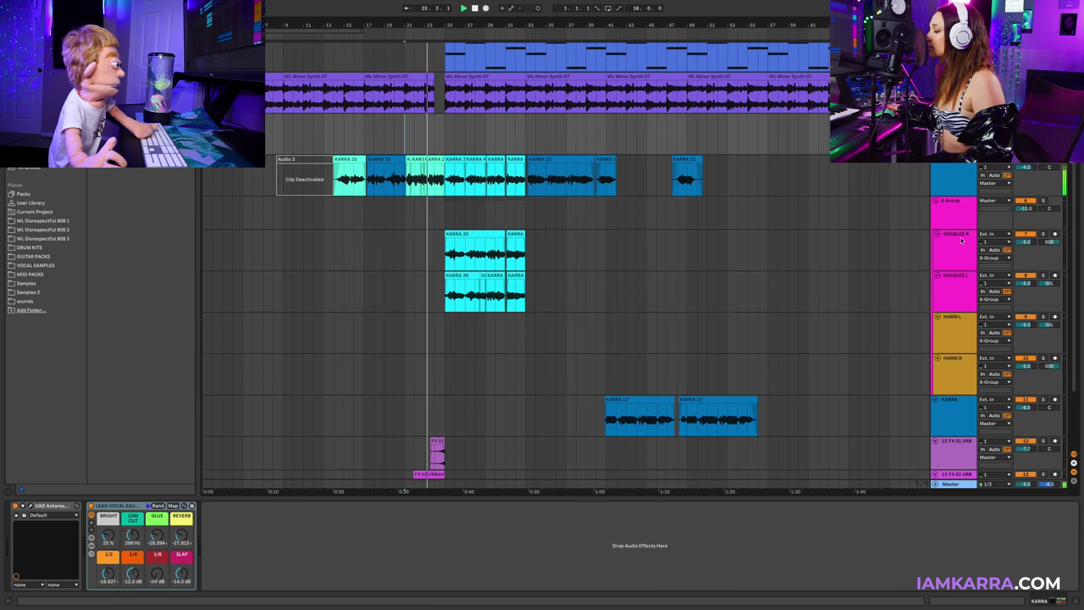
{"action": "left_click", "coordinate": [956, 254]}
{"action": "left_click", "coordinate": [974, 363]}
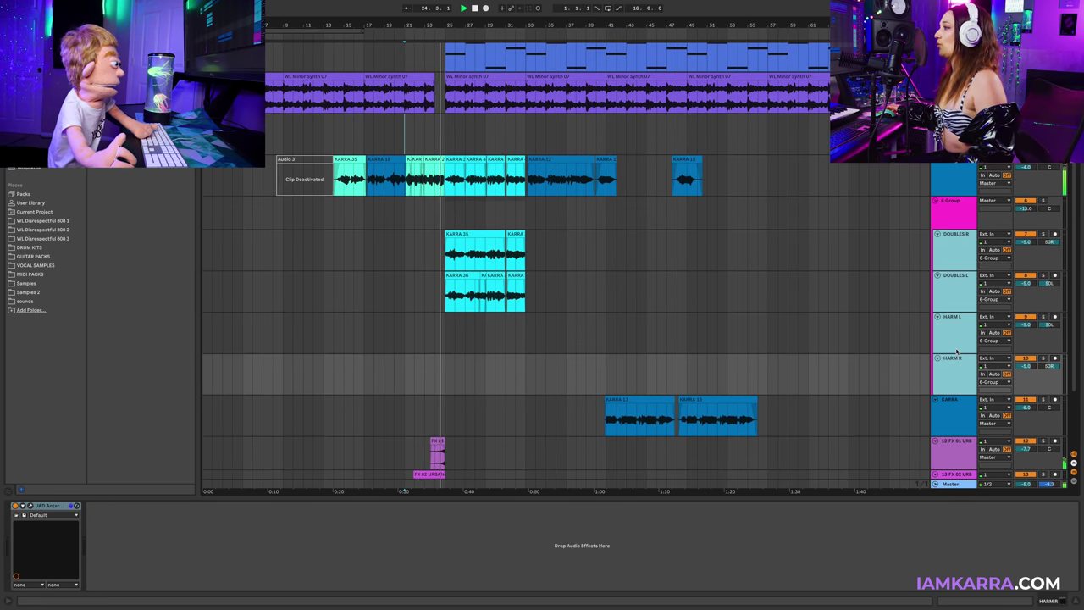
{"action": "left_click_drag", "start_coordinate": [955, 352], "coordinate": [955, 345]}
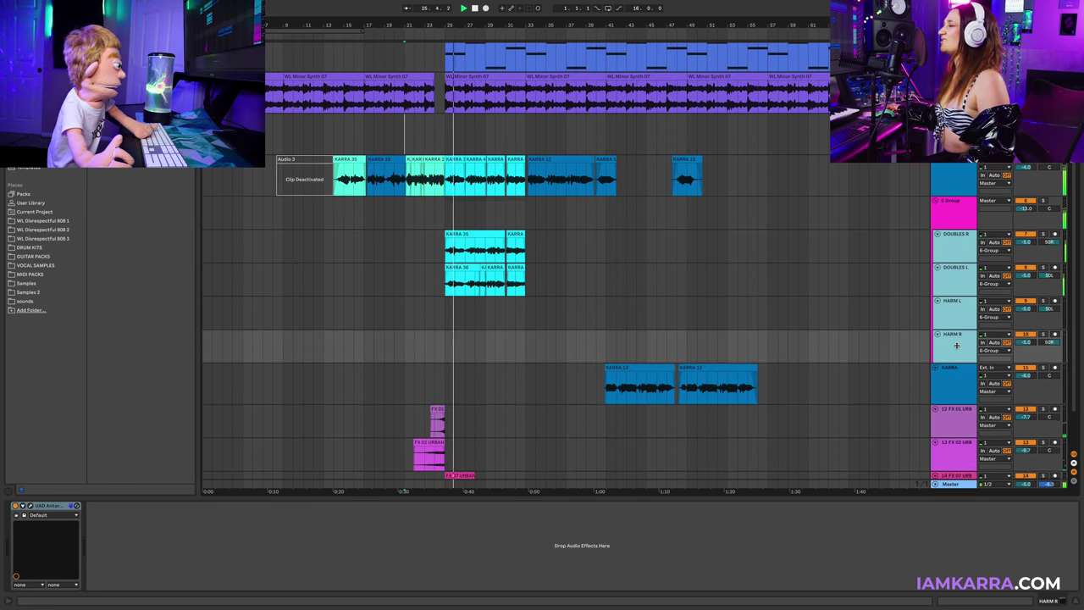
{"action": "scroll", "coordinate": [537, 302], "scroll_direction": "down", "scroll_amount": 3}
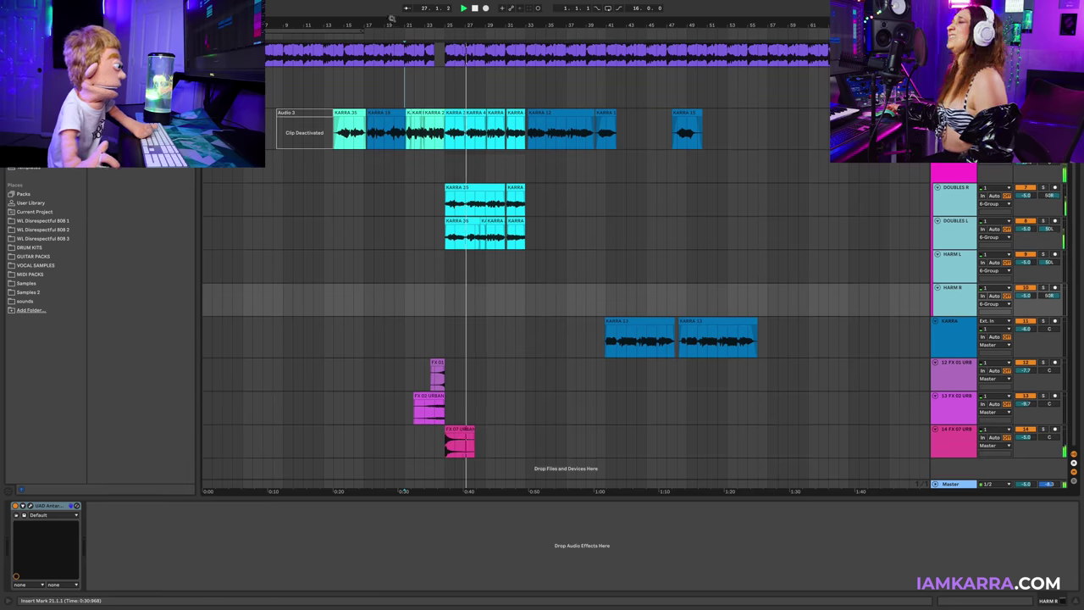
- Copy the opening slice of the FX 07 clip at bar 25 and paste it at 24.4.1, directly before the clip
{"action": "left_click_drag", "start_coordinate": [414, 25], "coordinate": [414, 136]}
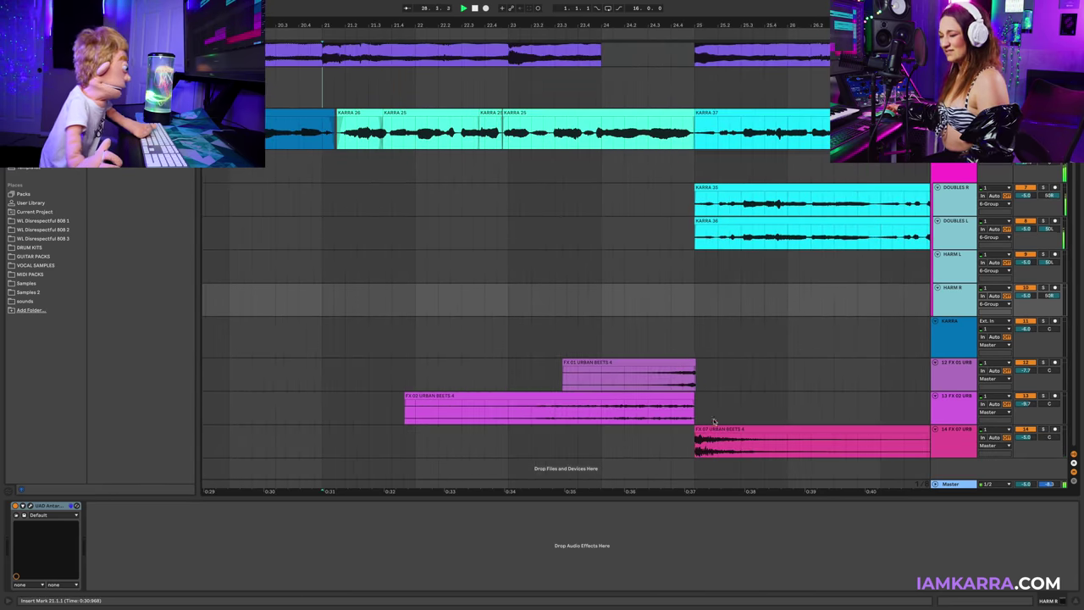
{"action": "left_click_drag", "start_coordinate": [697, 453], "coordinate": [705, 451]}
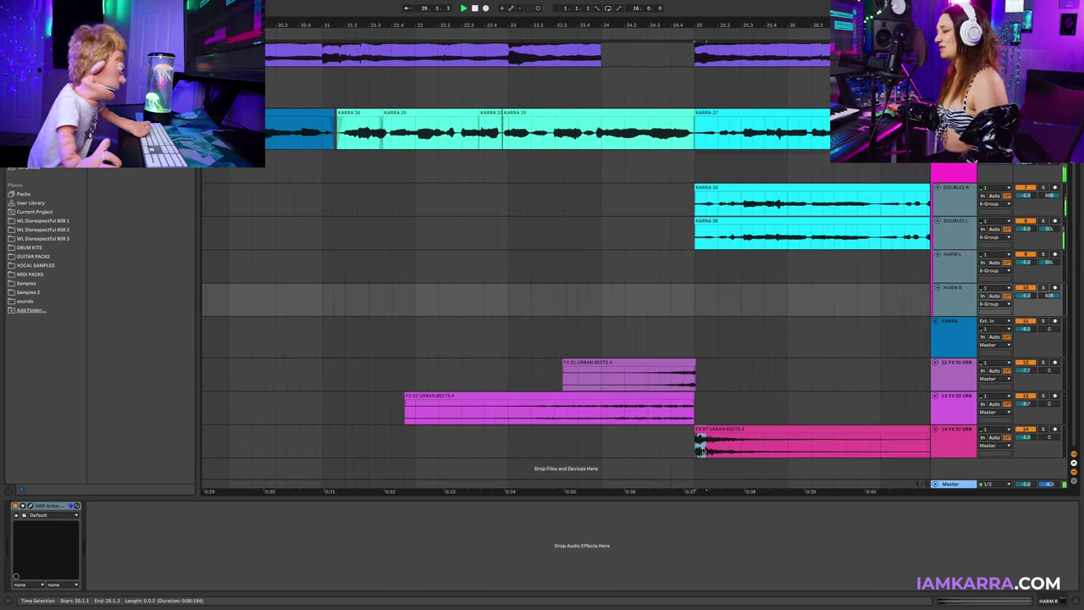
{"action": "left_click", "coordinate": [719, 448]}
{"action": "left_click", "coordinate": [676, 448]}
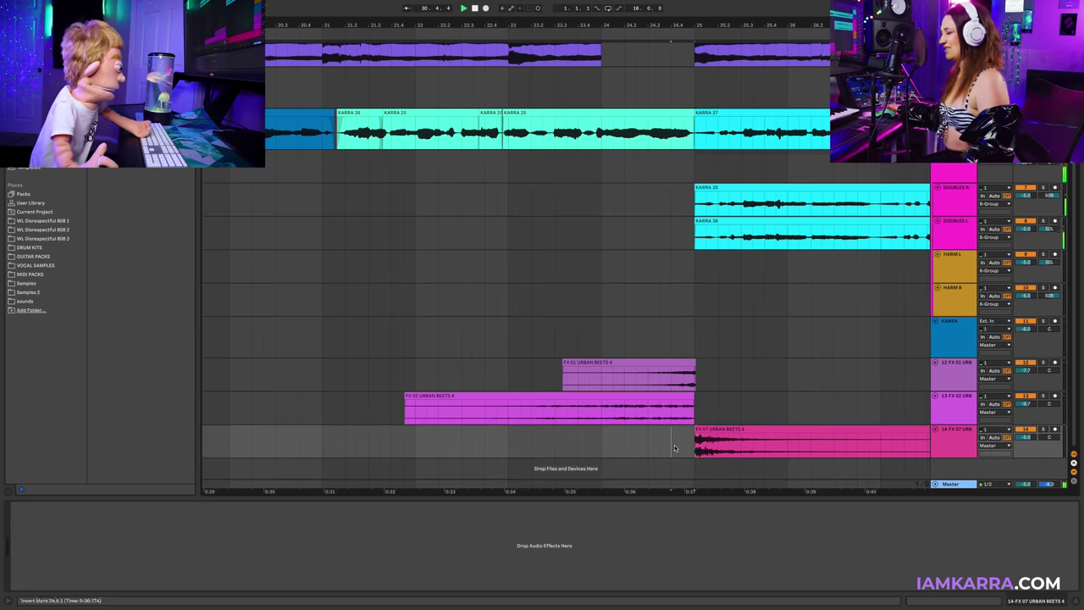
{"action": "key", "text": "super+v"}
- Shift the FX 01 and FX 02 riser clips earlier so both end at 24.4.1
{"action": "left_click", "coordinate": [678, 397]}
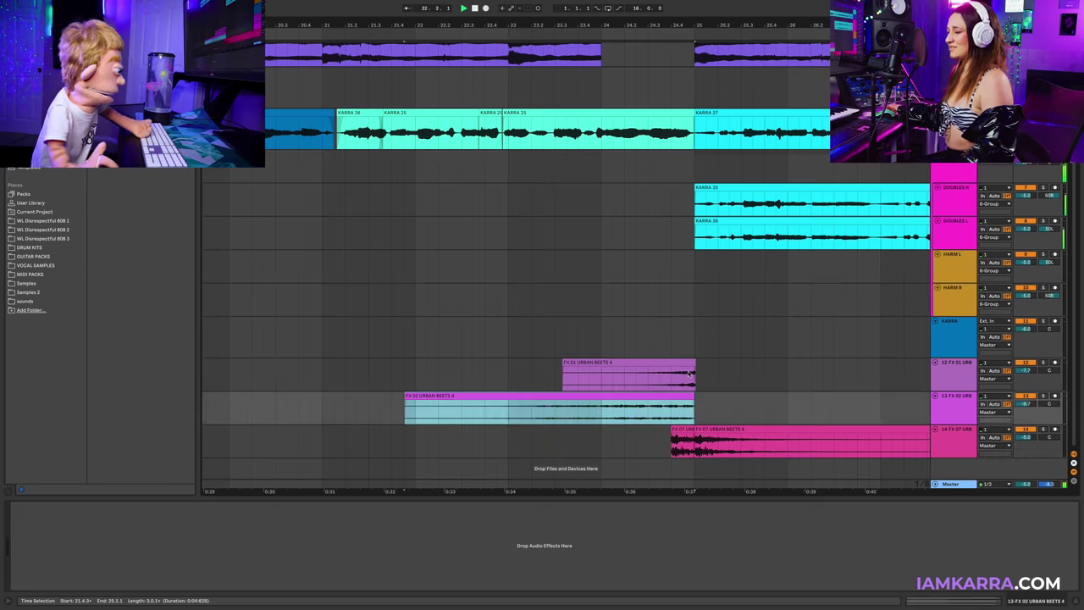
{"action": "left_click", "coordinate": [699, 375]}
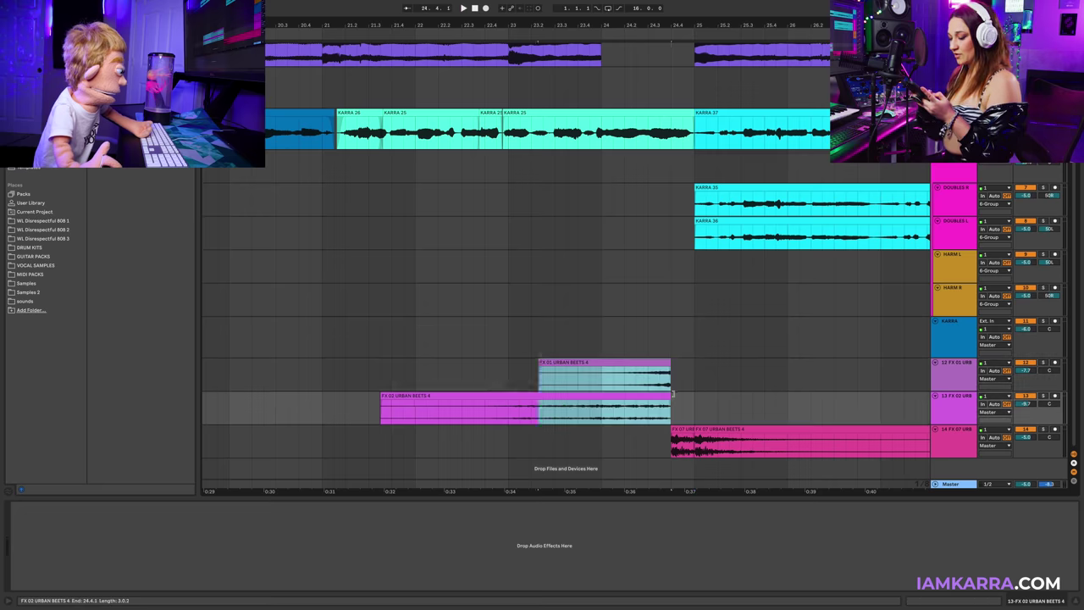
{"action": "left_click", "coordinate": [671, 395], "text": "shift"}
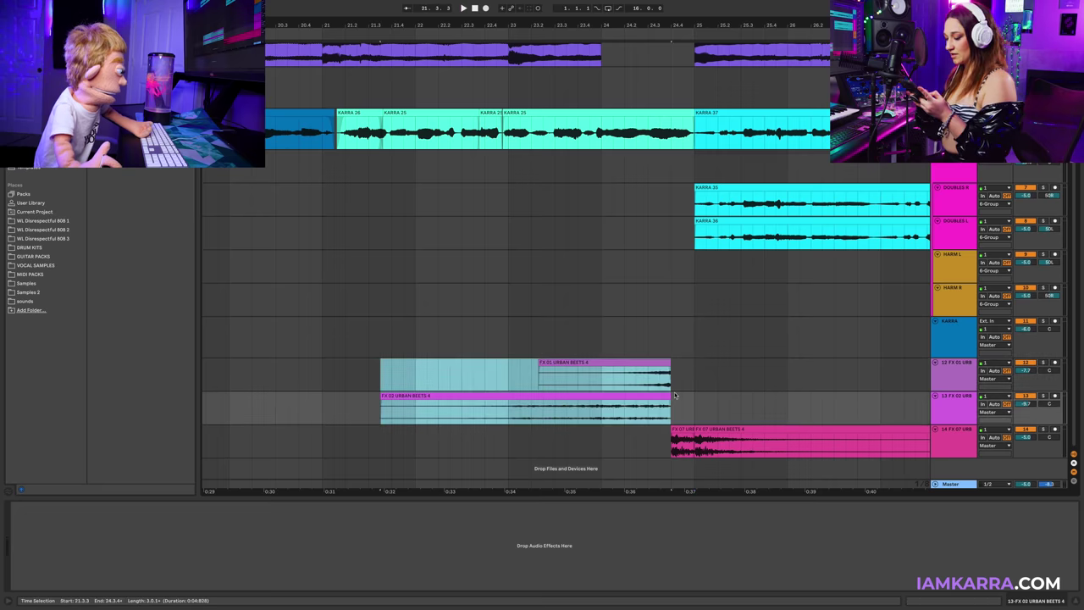
- Add long fade-ins to the FX 02 and FX 01 riser clips
{"action": "left_click_drag", "start_coordinate": [346, 394], "coordinate": [535, 407]}
{"action": "left_click_drag", "start_coordinate": [540, 368], "coordinate": [712, 372]}
{"action": "key", "text": "minus"}
{"action": "key", "text": "minus"}
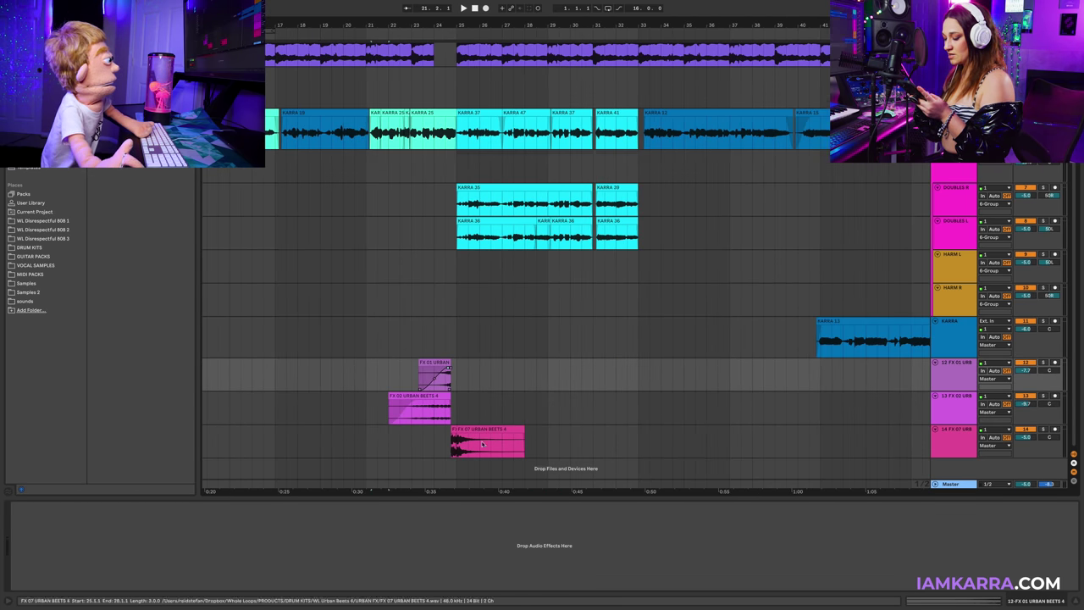
- Save the Live set as HEAVY HEART in the ABLETON folder
{"action": "key", "text": "super+s"}
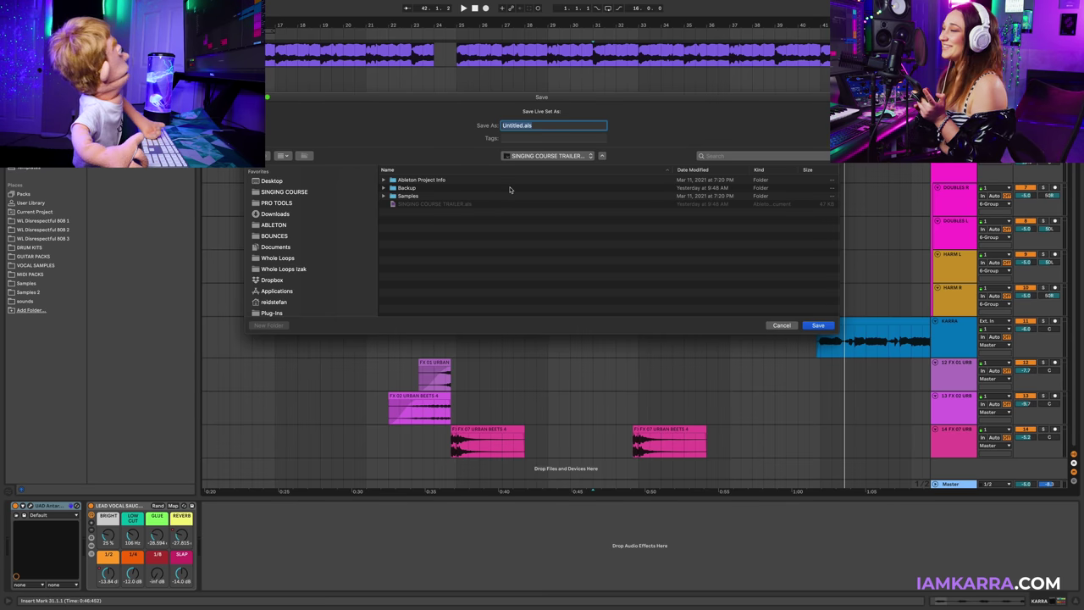
{"action": "left_click", "coordinate": [274, 225]}
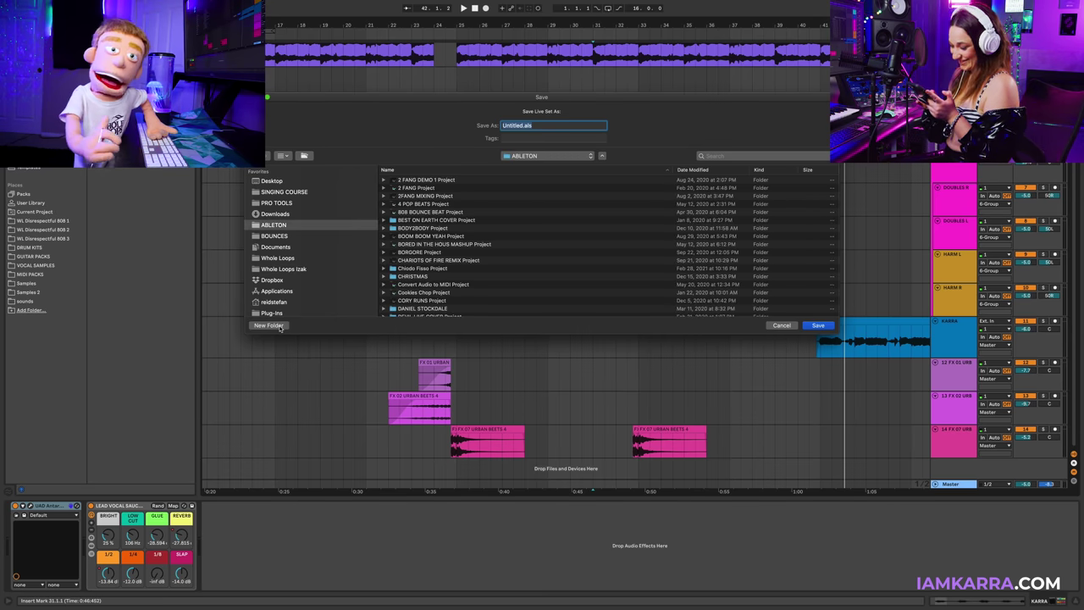
{"action": "left_click", "coordinate": [270, 325]}
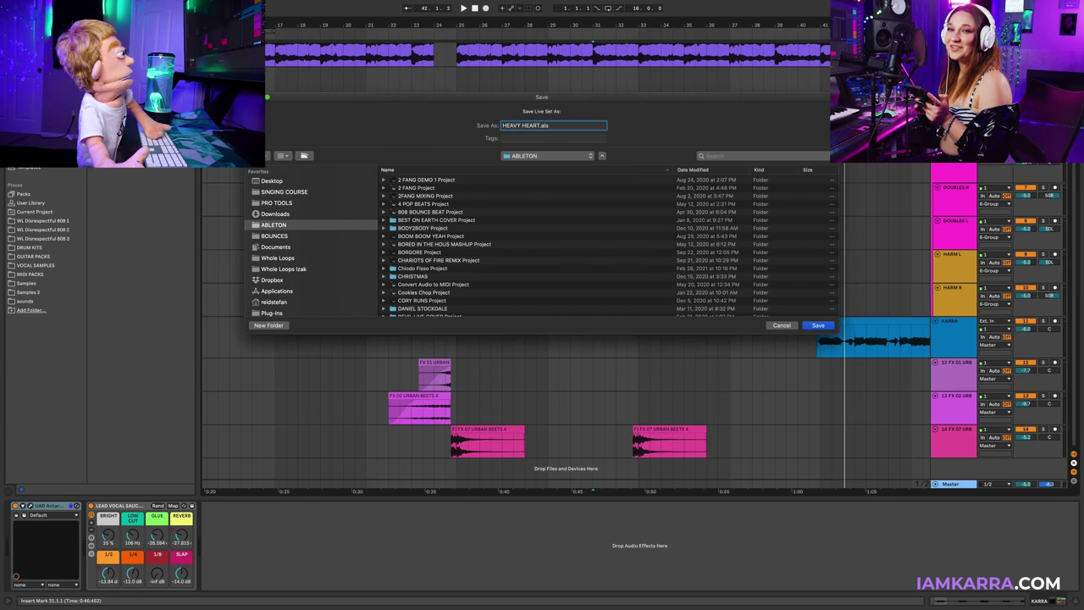
{"action": "key", "text": "Return"}
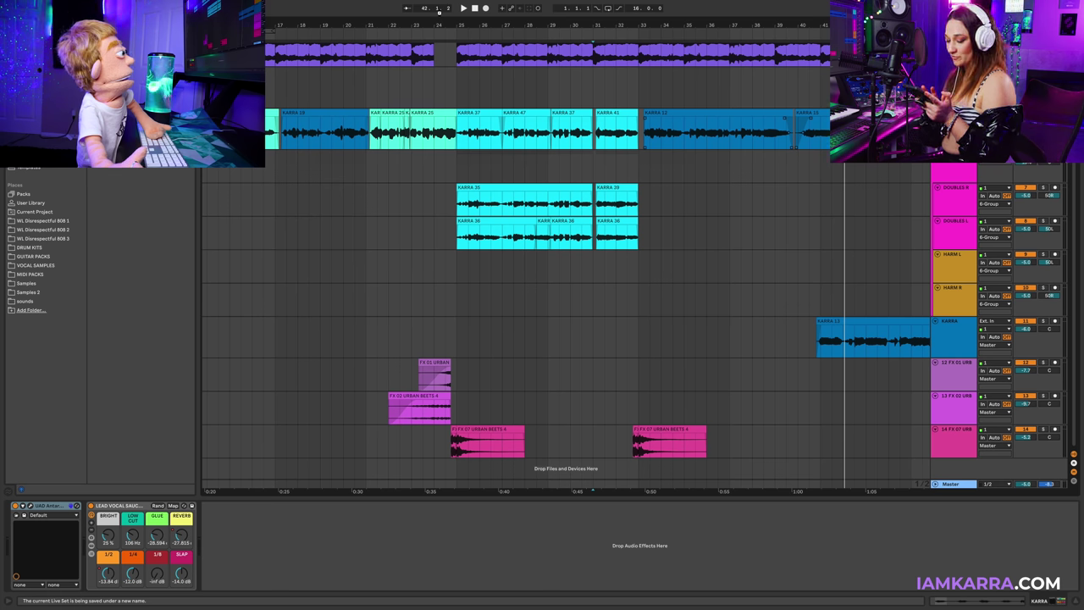
- Replace the old lead clip with a new vocal take recorded from bar 31, and trim its end back to bar 40
{"action": "left_click", "coordinate": [691, 124]}
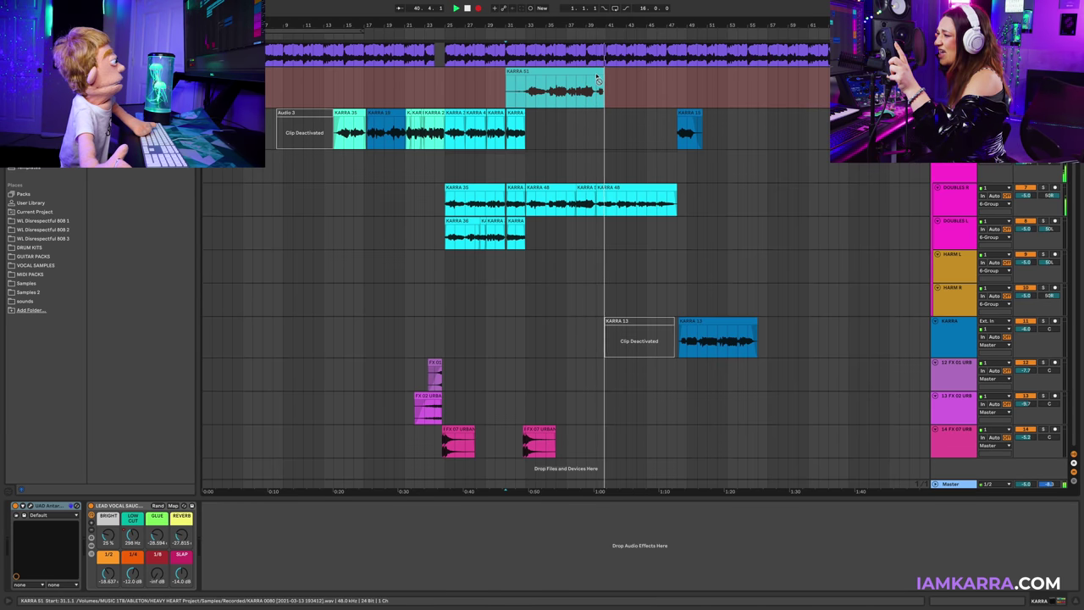
{"action": "key", "text": "space"}
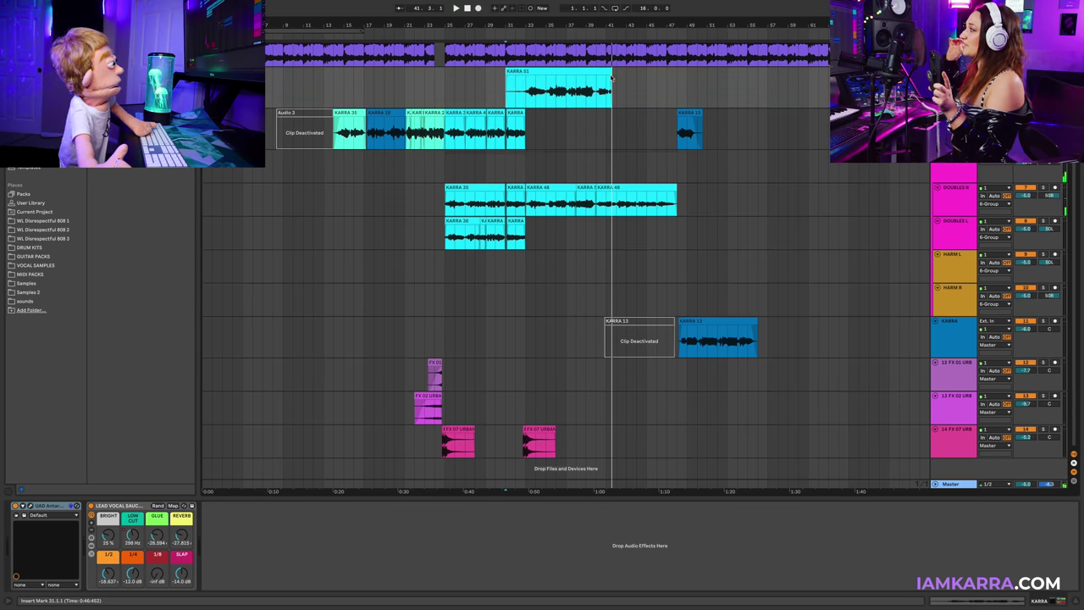
{"action": "left_click_drag", "start_coordinate": [608, 73], "coordinate": [596, 73]}
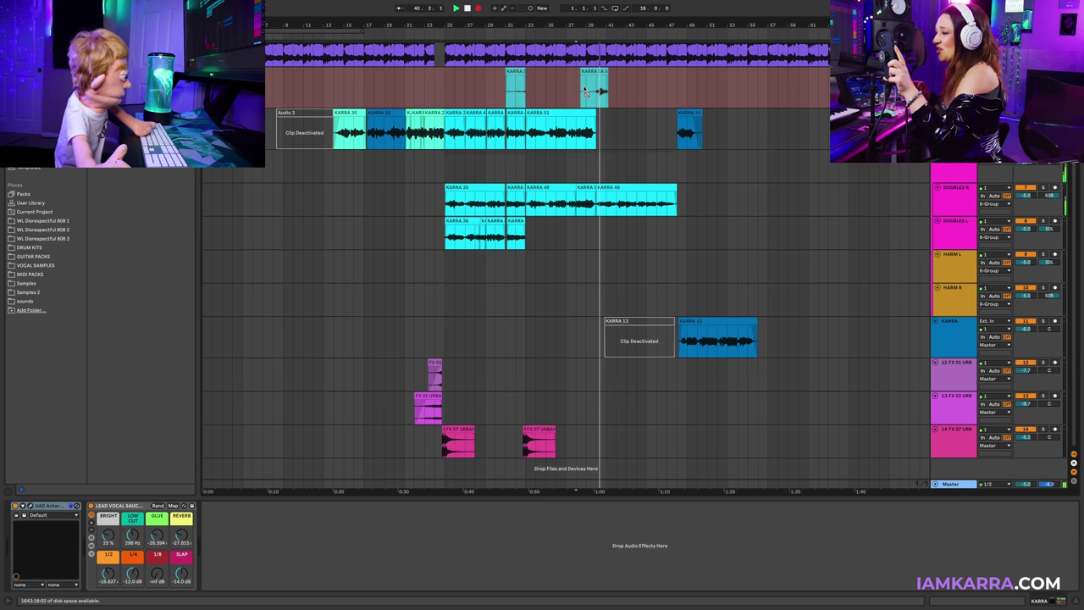
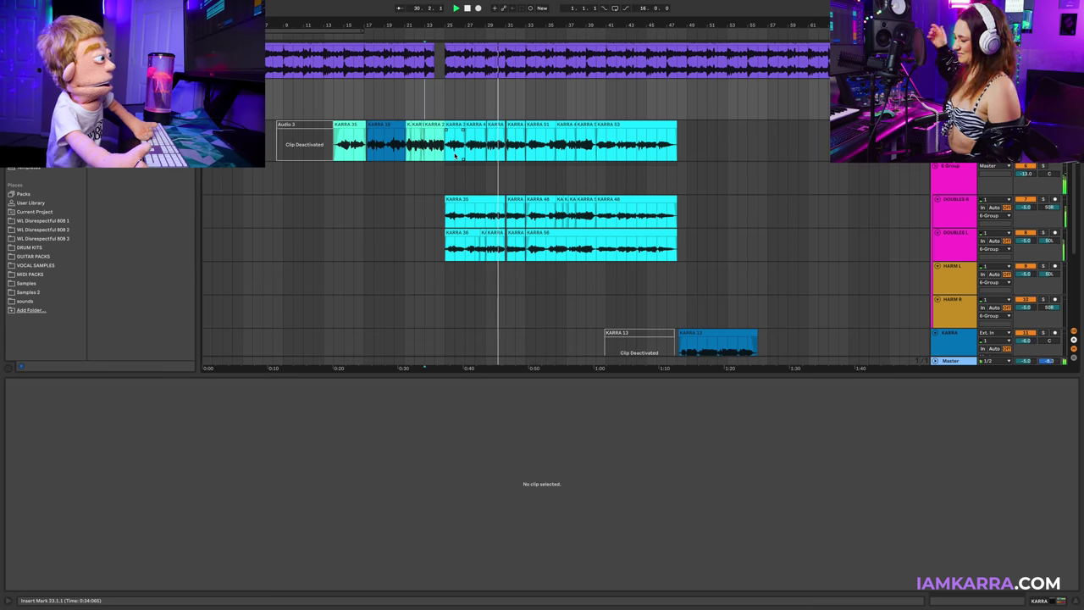
- Deactivate the KARRA 13 clip at bar 48 on the lower KARRA track during playback
{"action": "scroll", "coordinate": [458, 154], "scroll_direction": "down", "scroll_amount": 2}
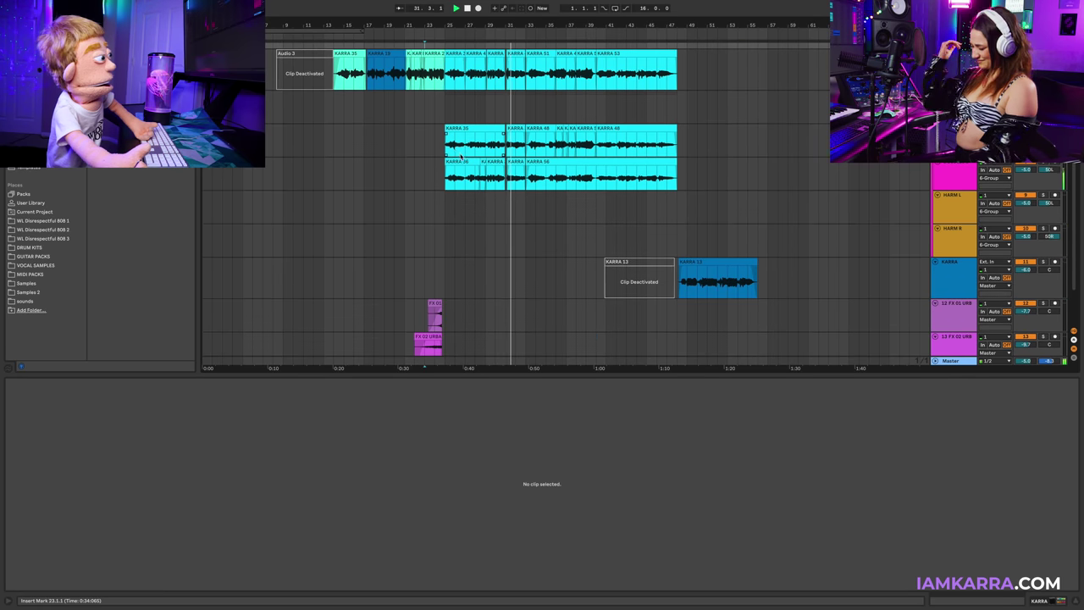
{"action": "scroll", "coordinate": [462, 155], "scroll_direction": "down", "scroll_amount": 2}
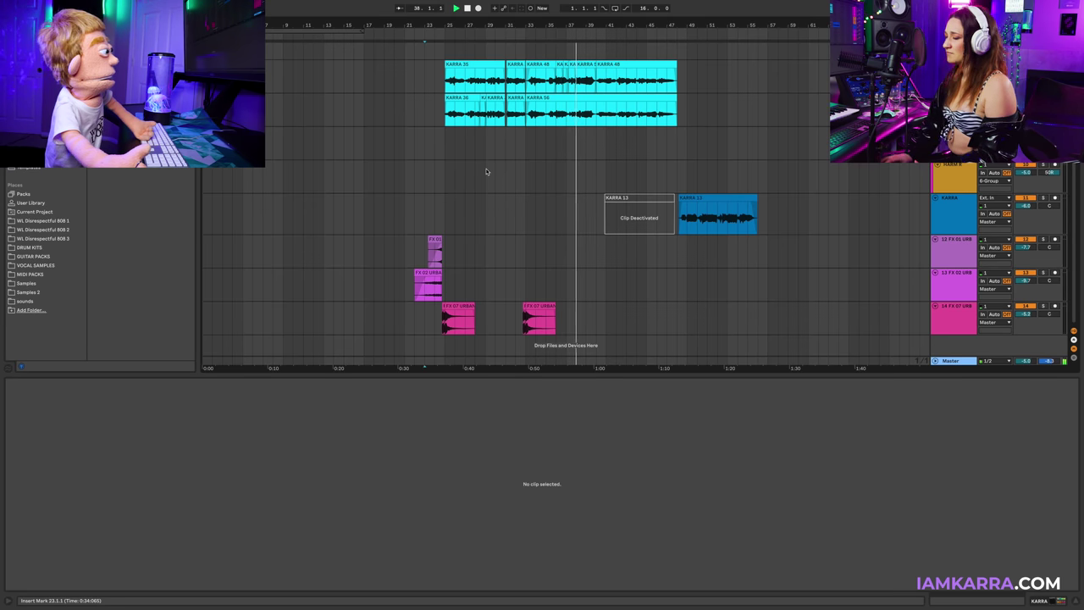
{"action": "scroll", "coordinate": [487, 171], "scroll_direction": "up", "scroll_amount": 3}
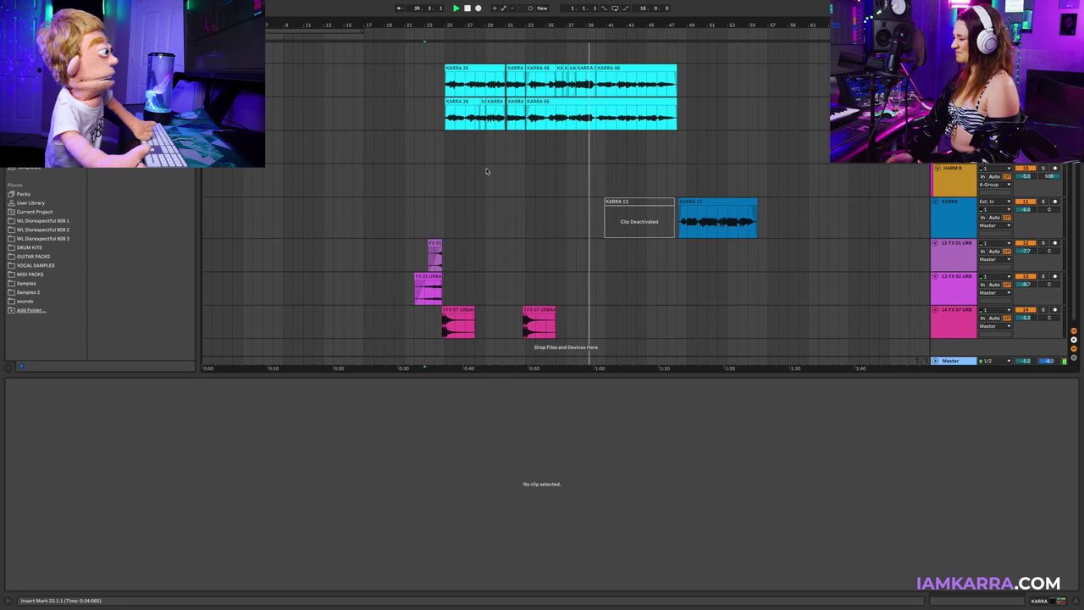
{"action": "scroll", "coordinate": [487, 171], "scroll_direction": "up", "scroll_amount": 4}
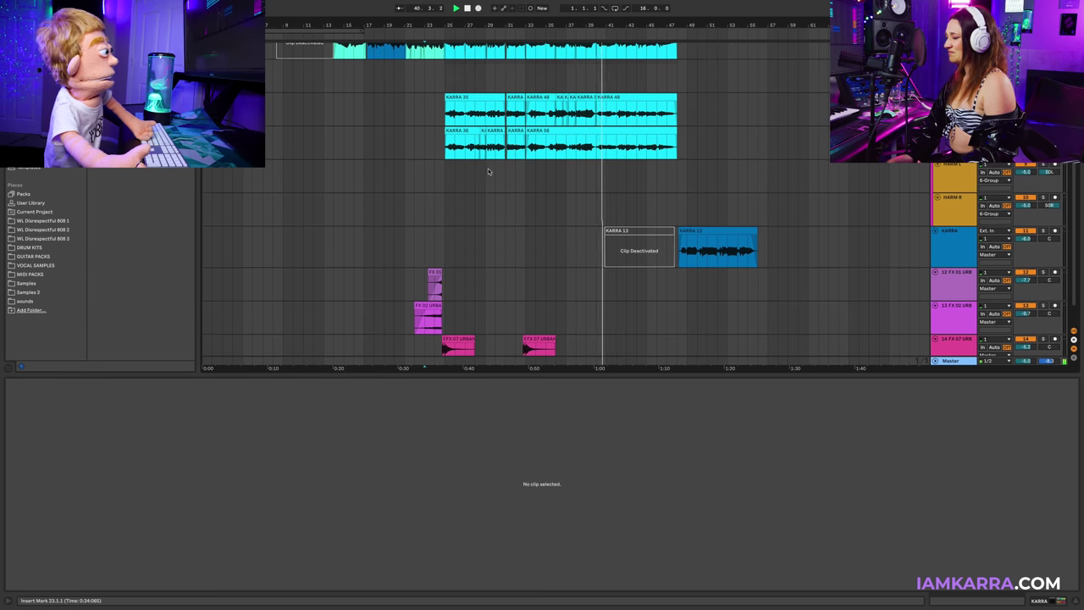
{"action": "scroll", "coordinate": [488, 171], "scroll_direction": "up", "scroll_amount": 10}
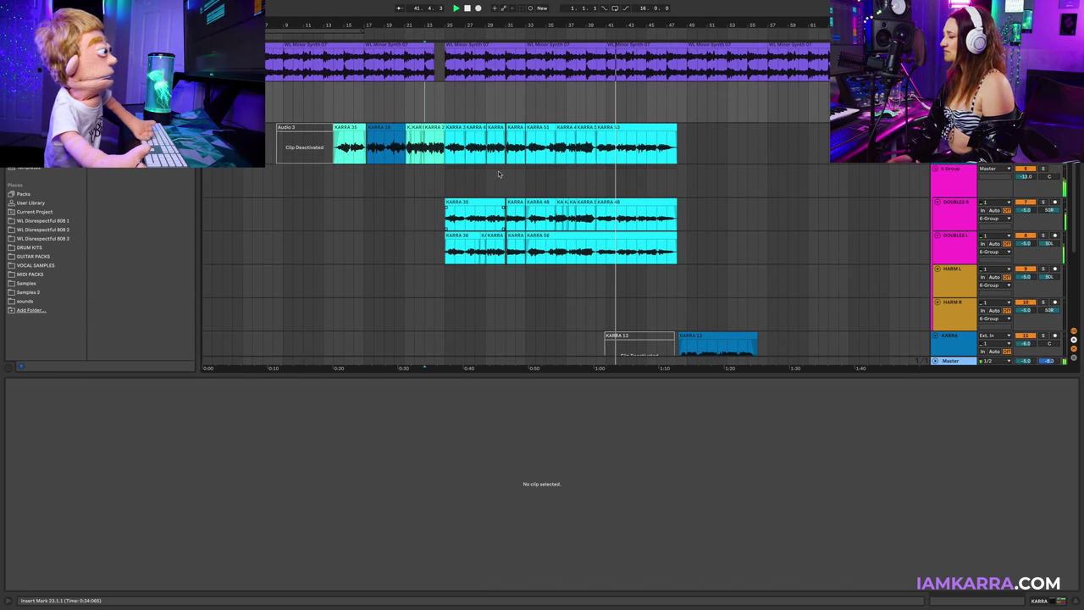
{"action": "scroll", "coordinate": [523, 169], "scroll_direction": "up", "scroll_amount": 2}
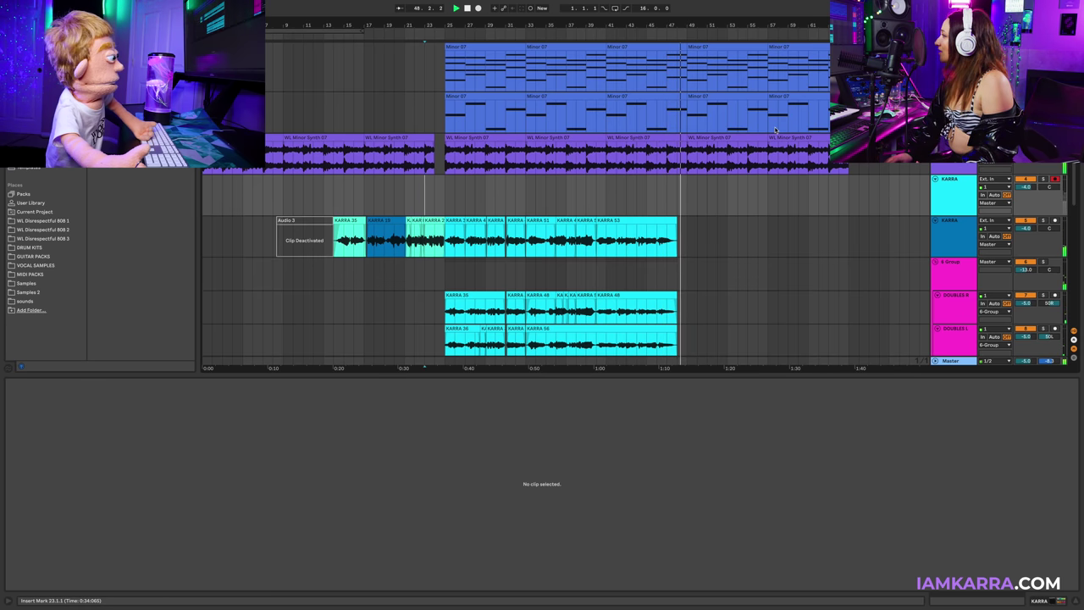
{"action": "scroll", "coordinate": [724, 182], "scroll_direction": "down", "scroll_amount": 8}
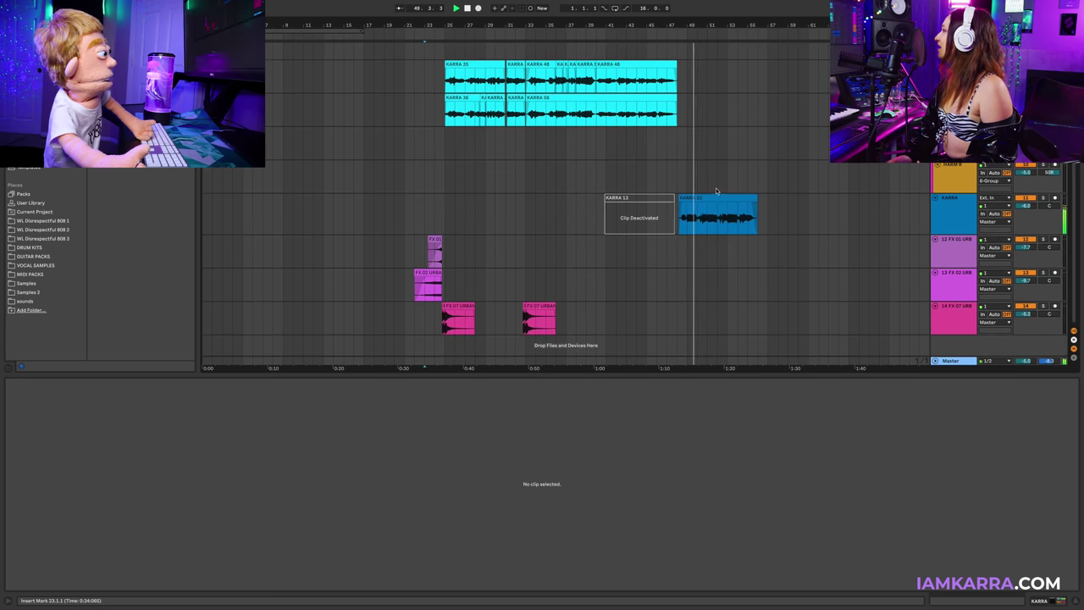
{"action": "left_click", "coordinate": [712, 198]}
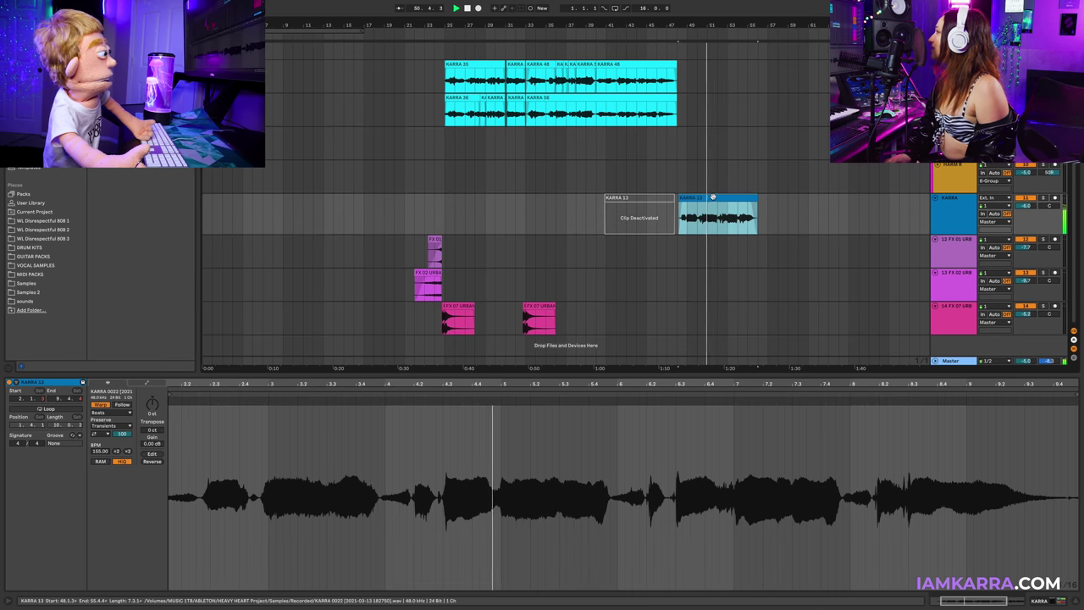
{"action": "key", "text": "0"}
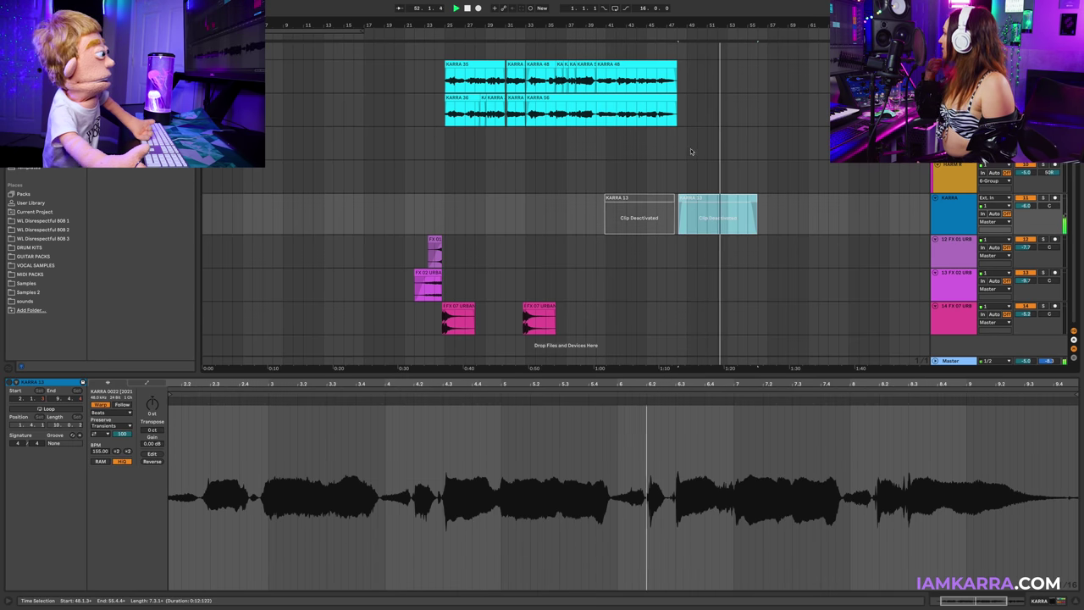
{"action": "left_click", "coordinate": [657, 182]}
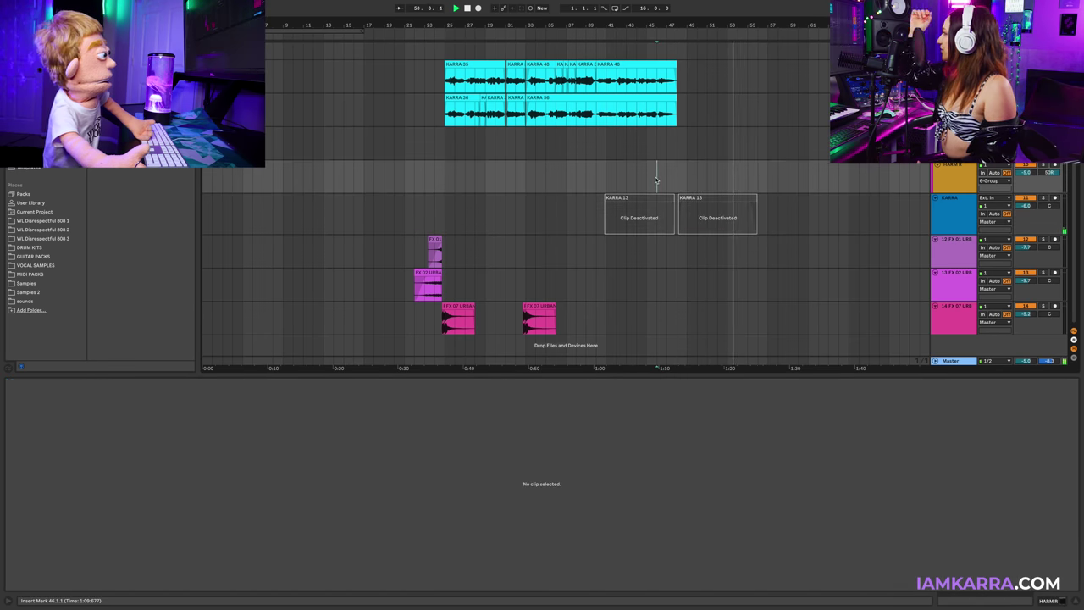
- Duplicate the KARRA 53 lead vocal phrase from bar 40 so the copy starts at bar 48
{"action": "scroll", "coordinate": [603, 128], "scroll_direction": "up", "scroll_amount": 2}
{"action": "left_click", "coordinate": [592, 109]}
{"action": "key", "text": "space"}
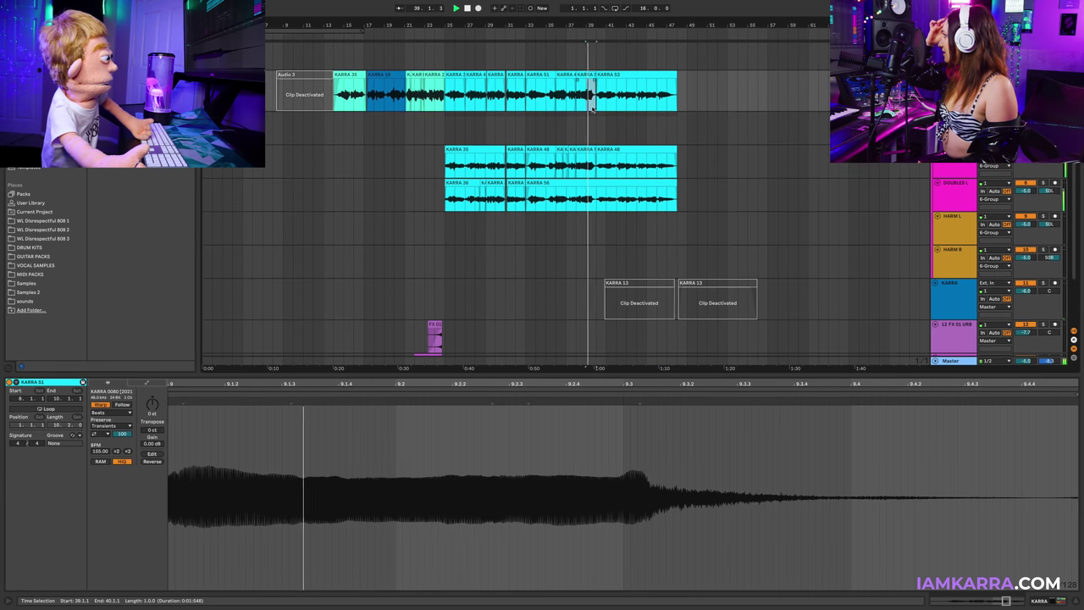
{"action": "left_click_drag", "start_coordinate": [598, 96], "coordinate": [638, 92]}
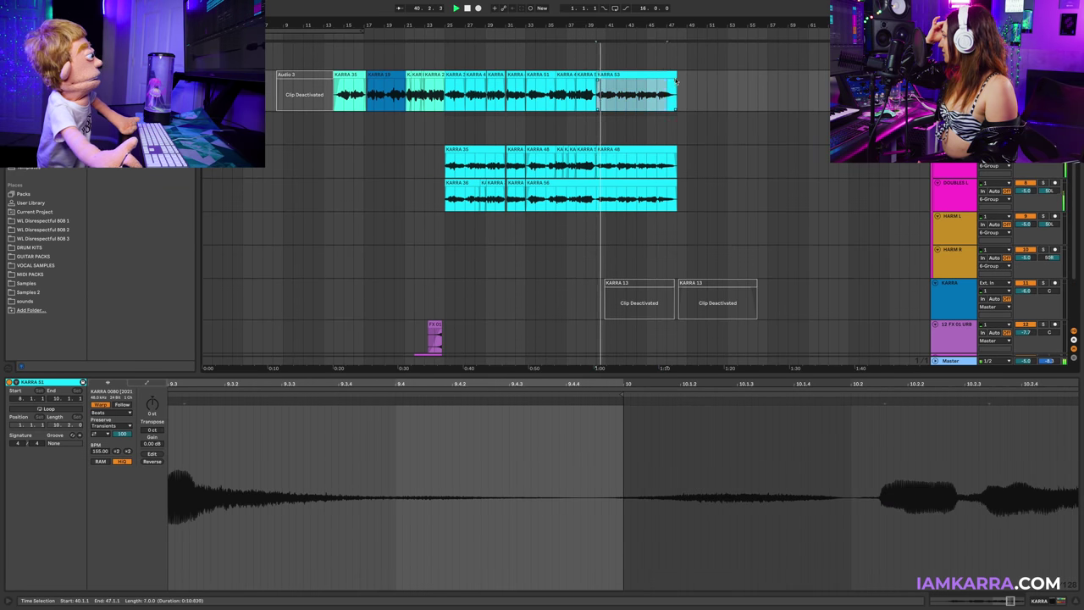
{"action": "key", "text": "ctrl+d"}
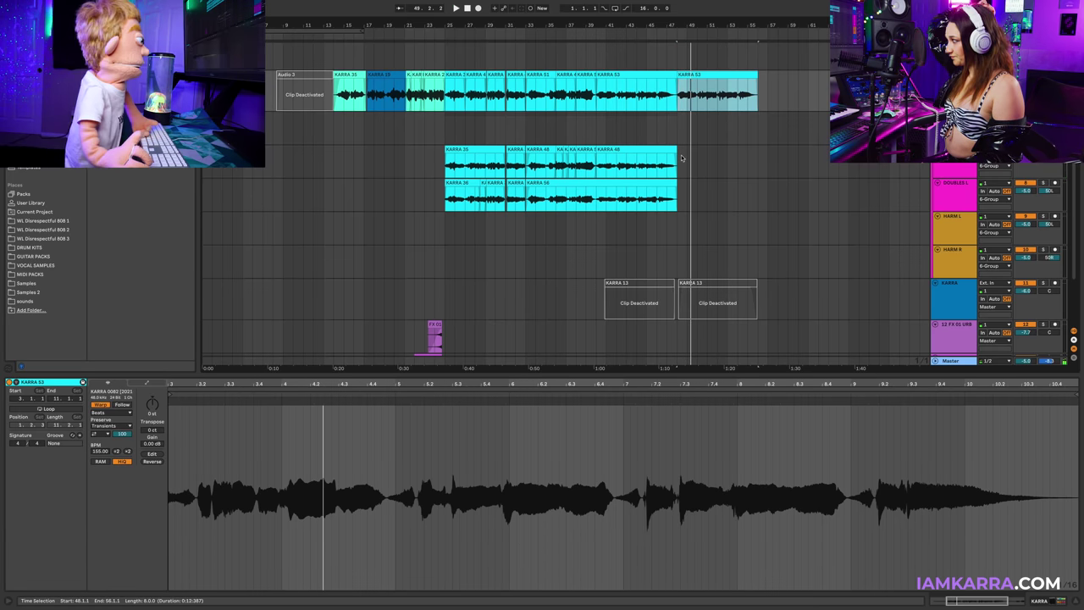
- Duplicate the matching DOUBLES R and DOUBLES L phrases to bar 48 and adjust the start of the copies
{"action": "left_click_drag", "start_coordinate": [674, 156], "coordinate": [599, 193]}
{"action": "key", "text": "ctrl+d"}
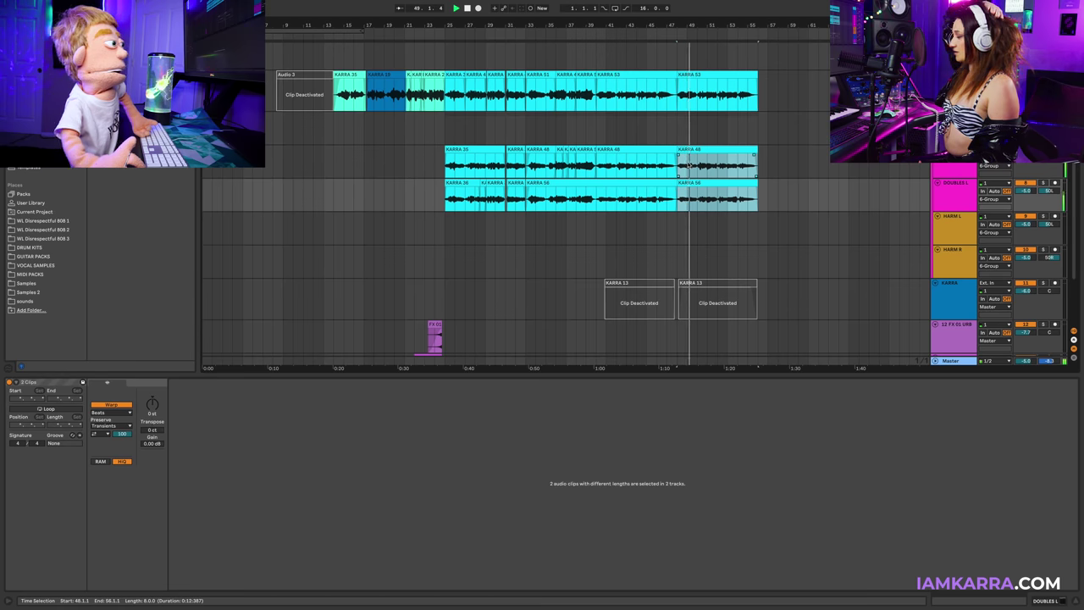
{"action": "left_click", "coordinate": [691, 200]}
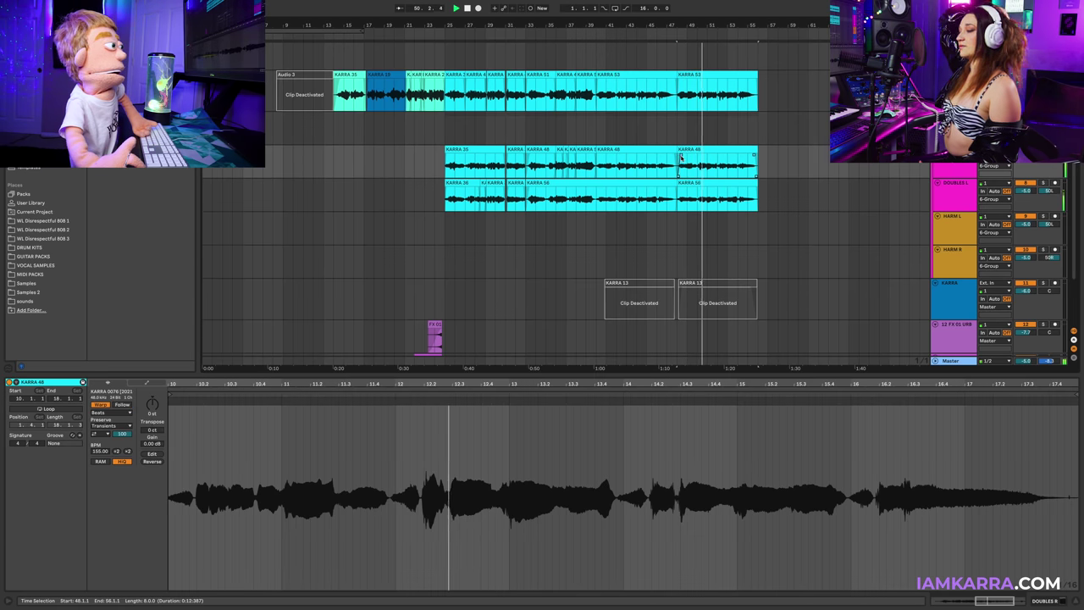
{"action": "left_click_drag", "start_coordinate": [678, 183], "coordinate": [685, 190]}
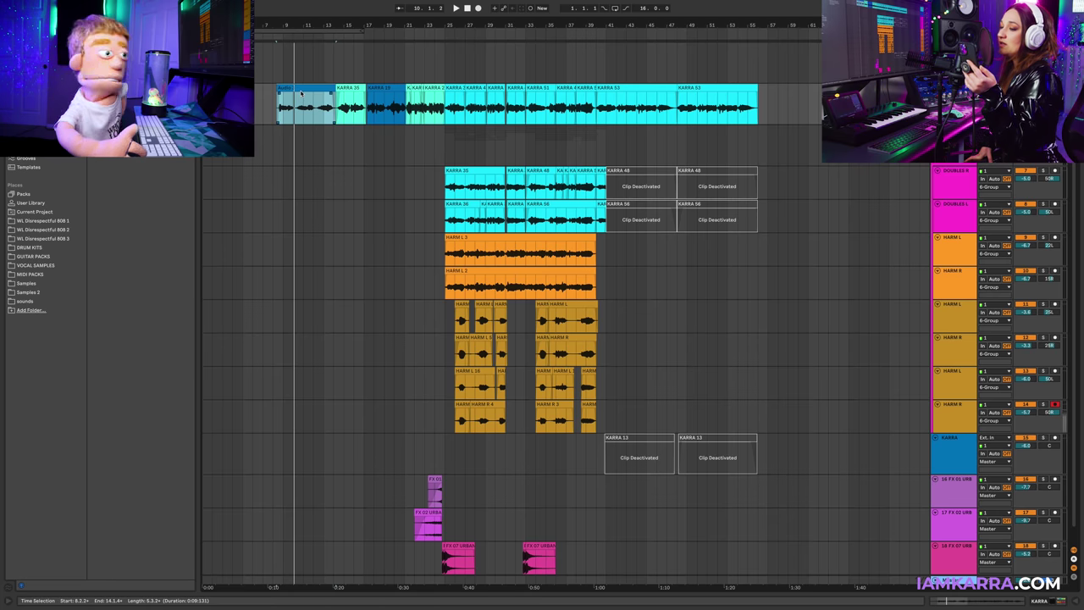
- Select the Audio 3 clip at the beginning of the lead vocal track and adjust its end
{"action": "left_click", "coordinate": [302, 93]}
{"action": "left_click", "coordinate": [294, 91]}
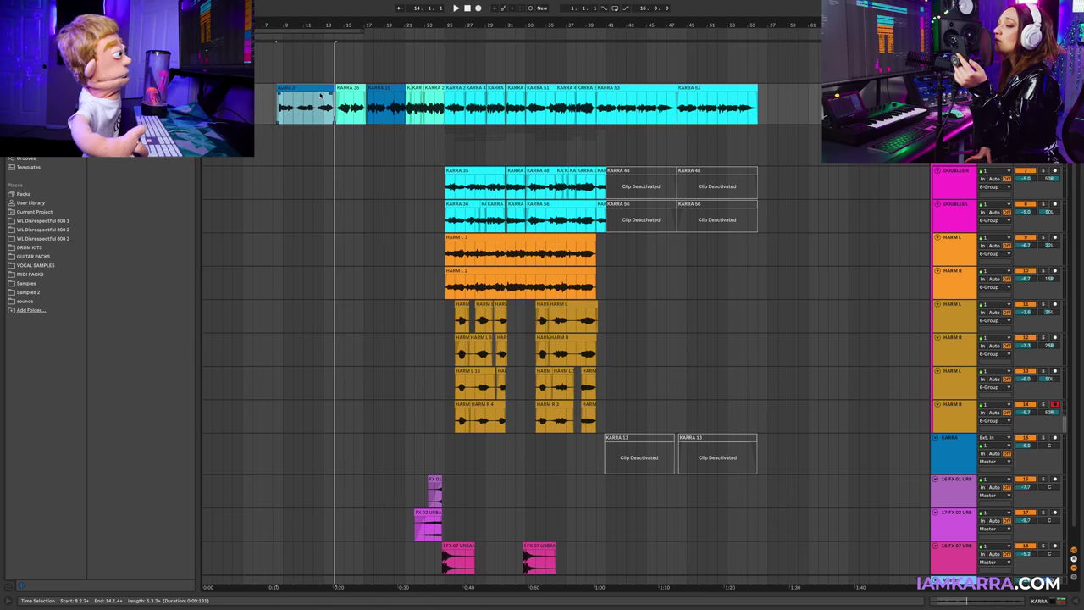
{"action": "left_click_drag", "start_coordinate": [334, 95], "coordinate": [319, 91]}
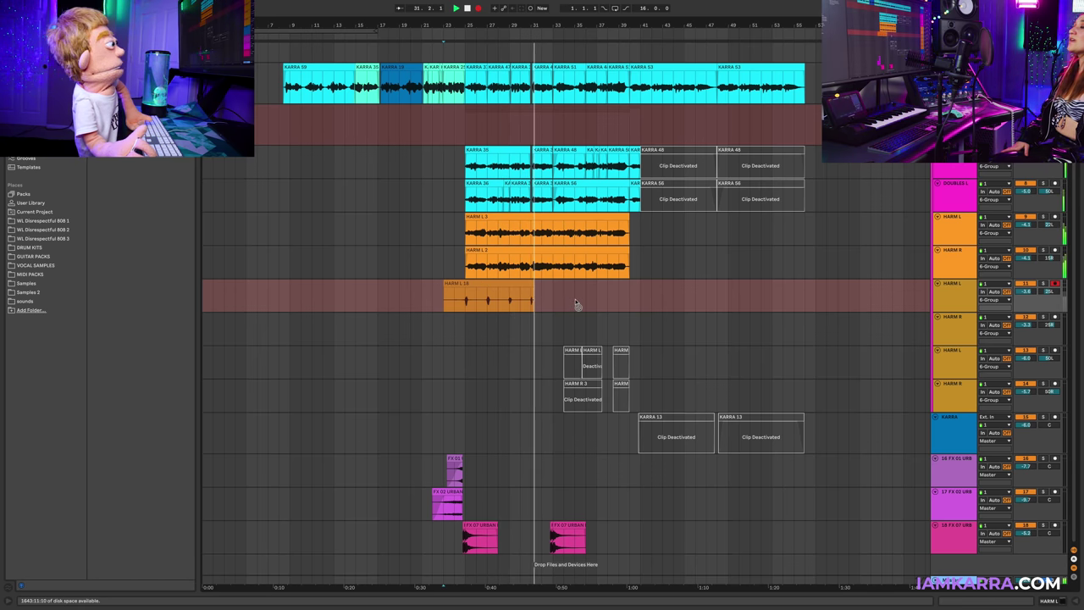
- Finish recording the take on the upper gold HARM L track and set the insert marker at 25.1.1
{"action": "key", "text": "space"}
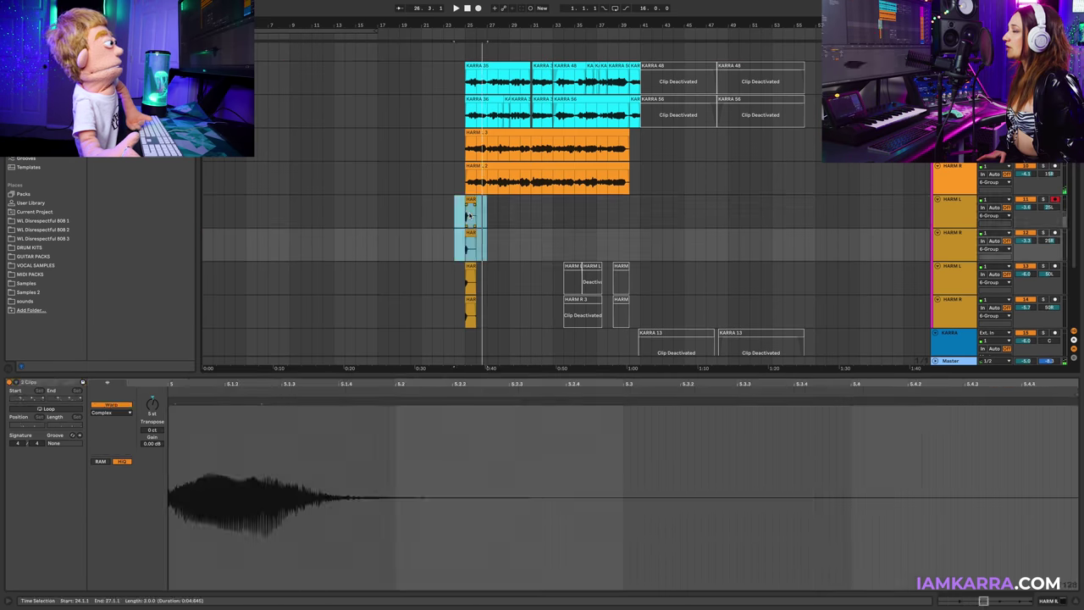
{"action": "left_click", "coordinate": [469, 215]}
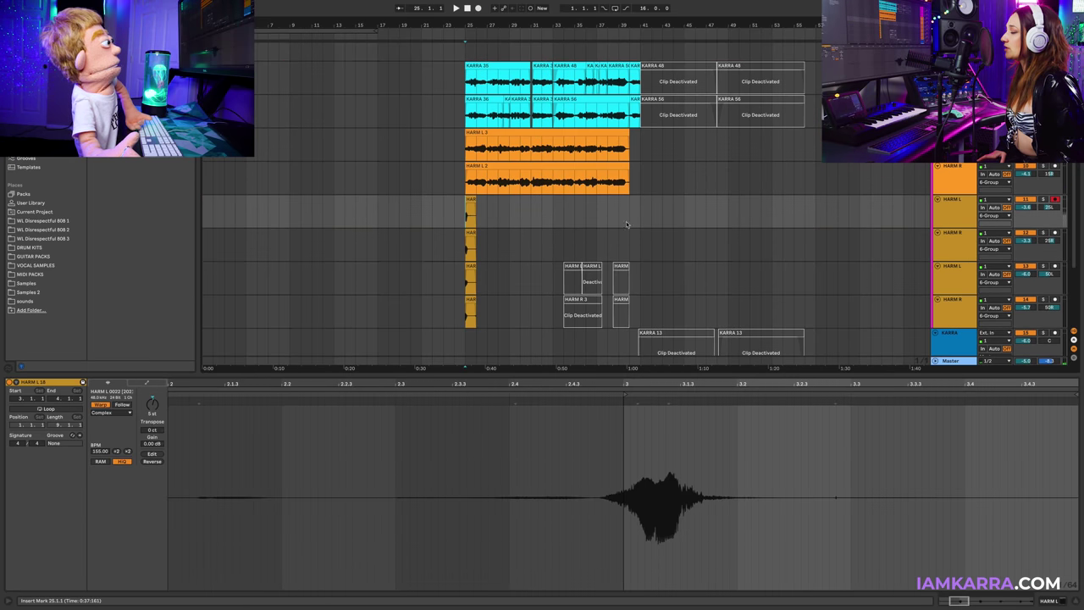
{"action": "scroll", "coordinate": [512, 240], "scroll_direction": "down", "scroll_amount": 1}
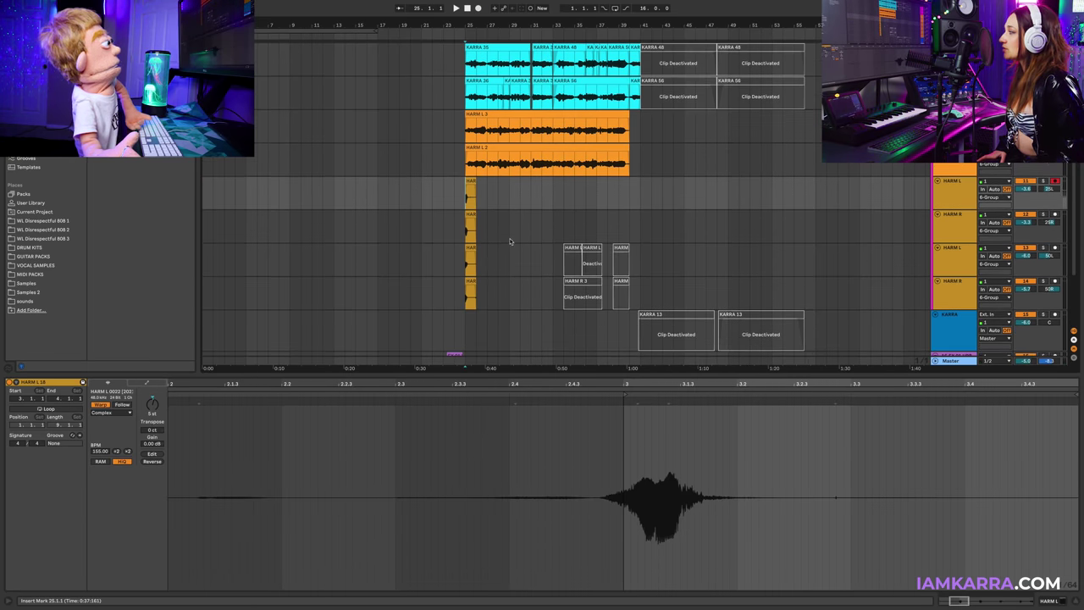
- Add Little AlterBoy to the lead KARRA track with linked pitch and formant at -12.0, and select the doubles and harmony clips
{"action": "scroll", "coordinate": [512, 243], "scroll_direction": "up", "scroll_amount": 5}
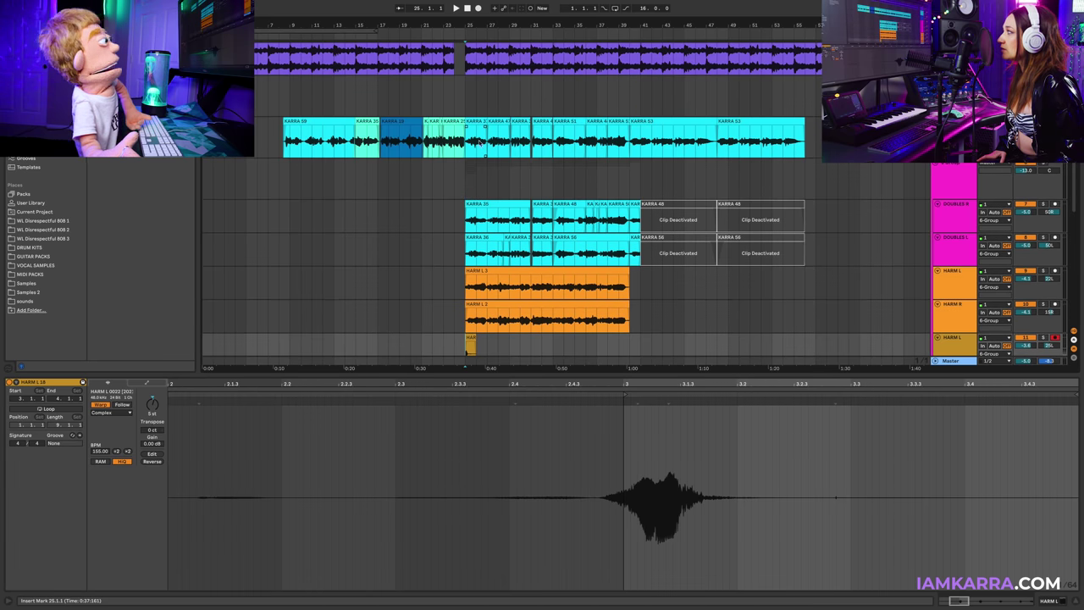
{"action": "left_click", "coordinate": [955, 123]}
{"action": "left_click", "coordinate": [1063, 600]}
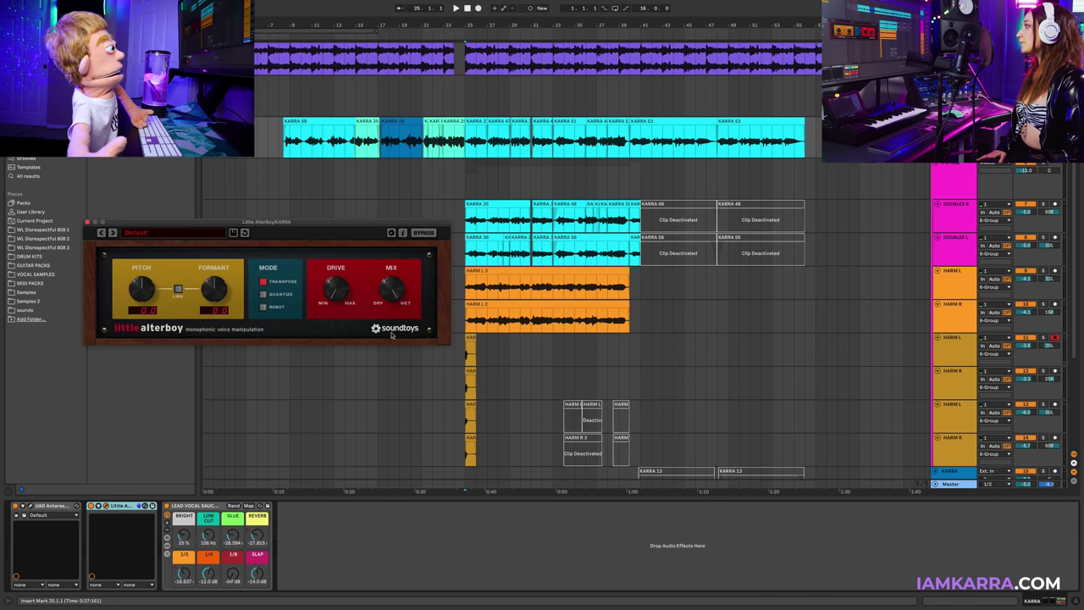
{"action": "key", "text": "space"}
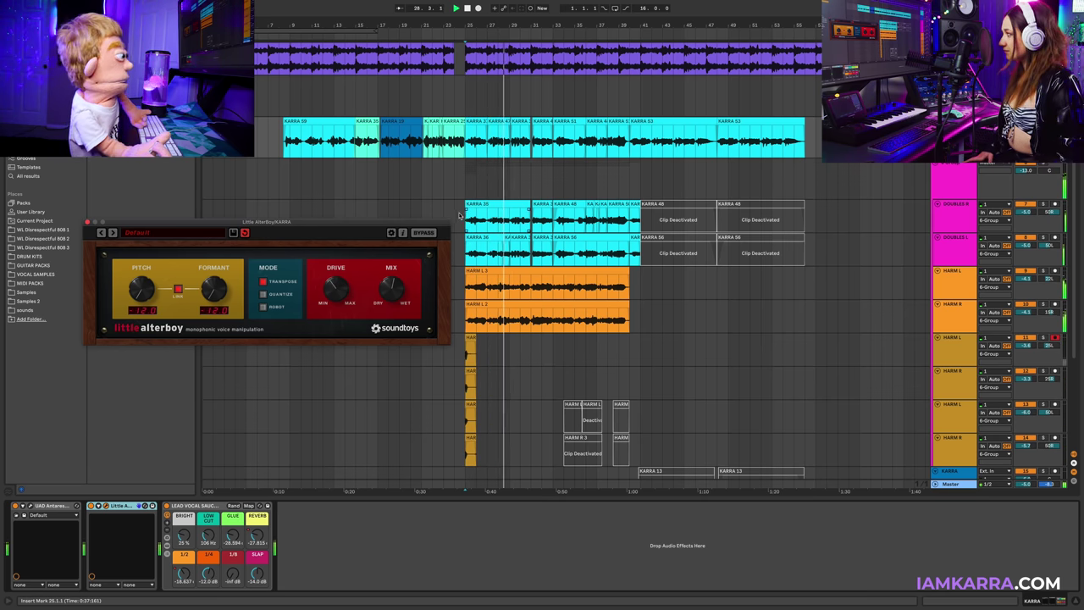
{"action": "left_click_drag", "start_coordinate": [457, 208], "coordinate": [669, 370]}
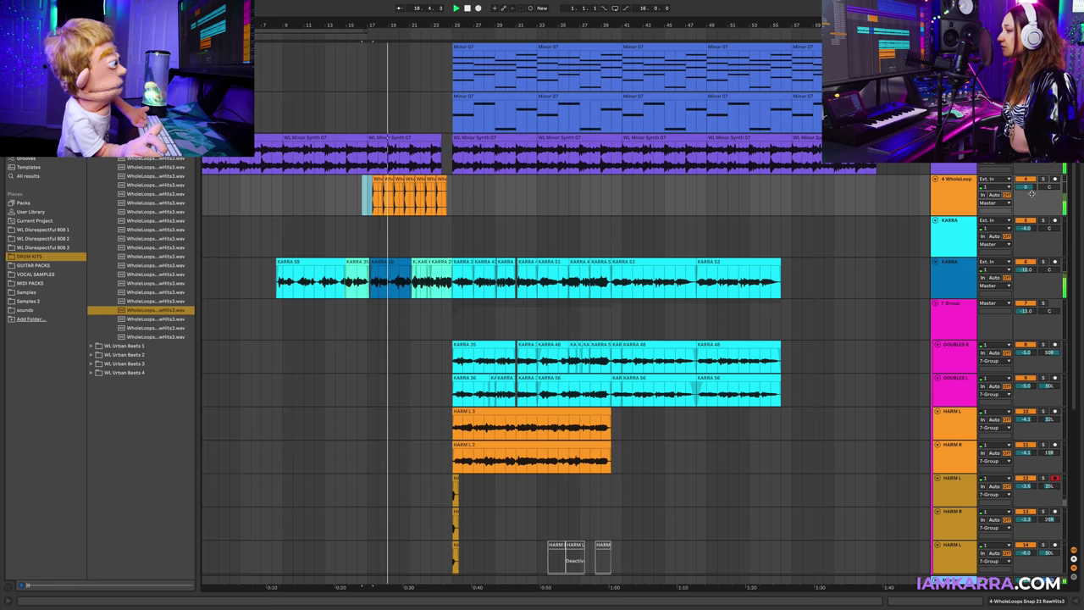
- Lower the WholeLoops Snap 21 track's volume to about -3.8 dB and add Hybrid Reverb to it
{"action": "left_click_drag", "start_coordinate": [1030, 188], "coordinate": [1030, 208]}
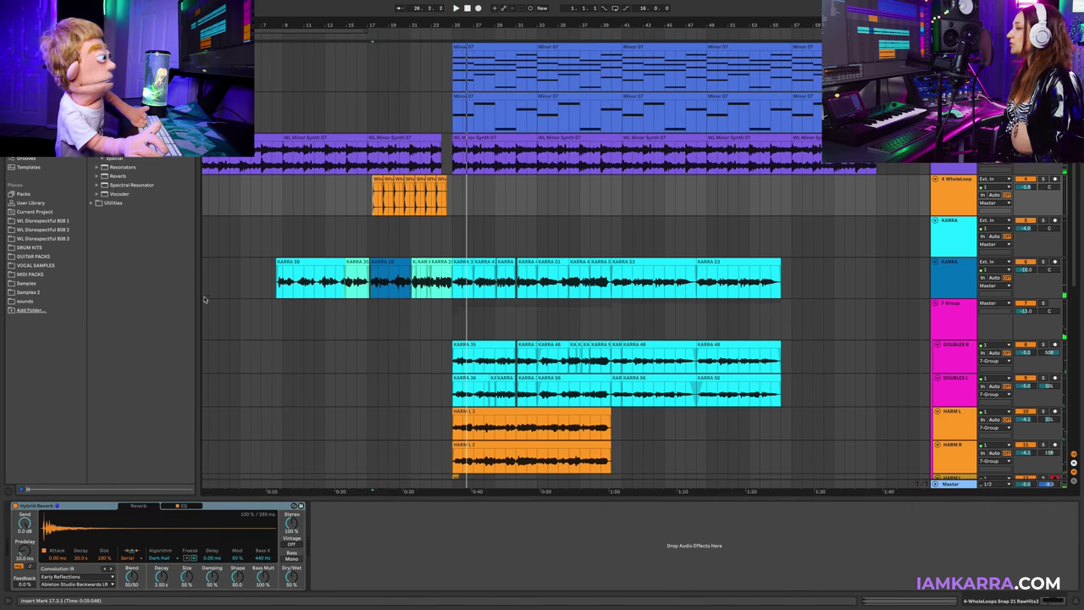
{"action": "scroll", "coordinate": [349, 290], "scroll_direction": "down", "scroll_amount": 8}
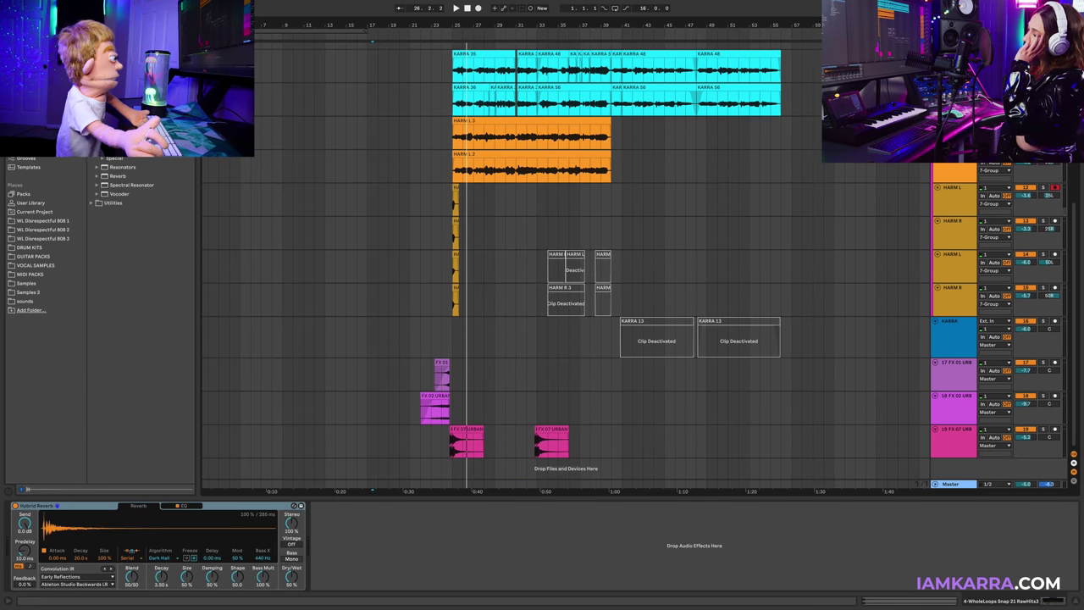
- Set the Hybrid Reverb on the upper gold HARM L track to the Plates category with the Plate A 1 impulse response
{"action": "left_click", "coordinate": [455, 201]}
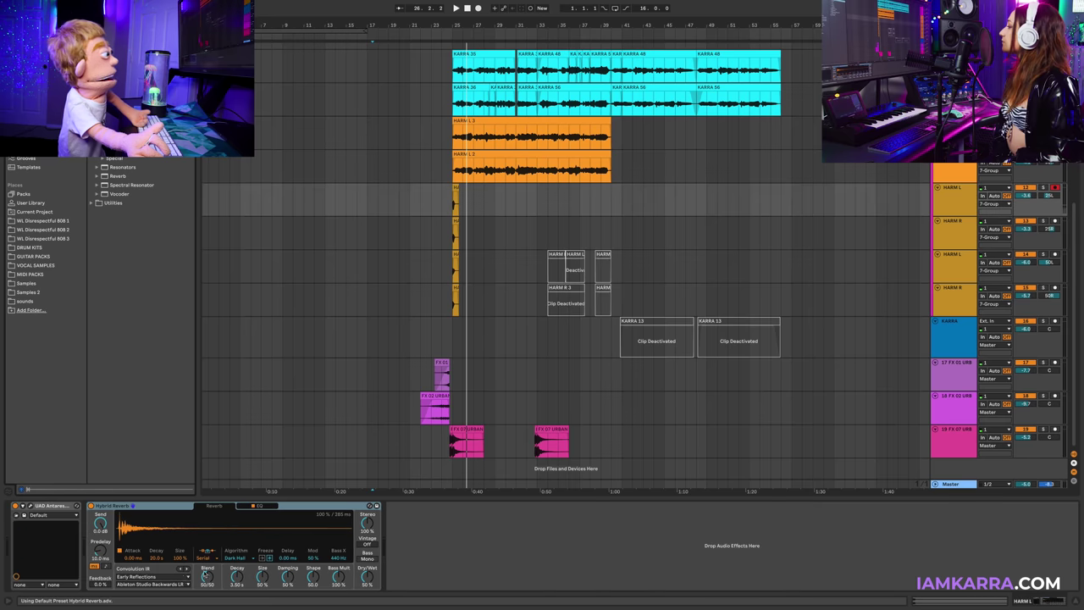
{"action": "left_click", "coordinate": [138, 577]}
{"action": "left_click", "coordinate": [155, 546]}
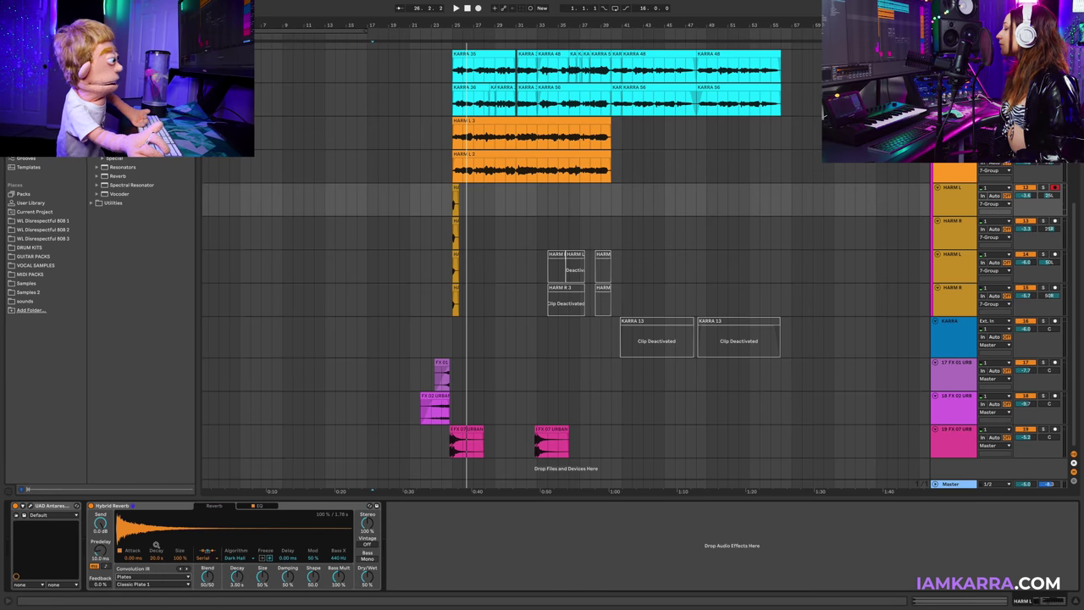
{"action": "left_click", "coordinate": [146, 585]}
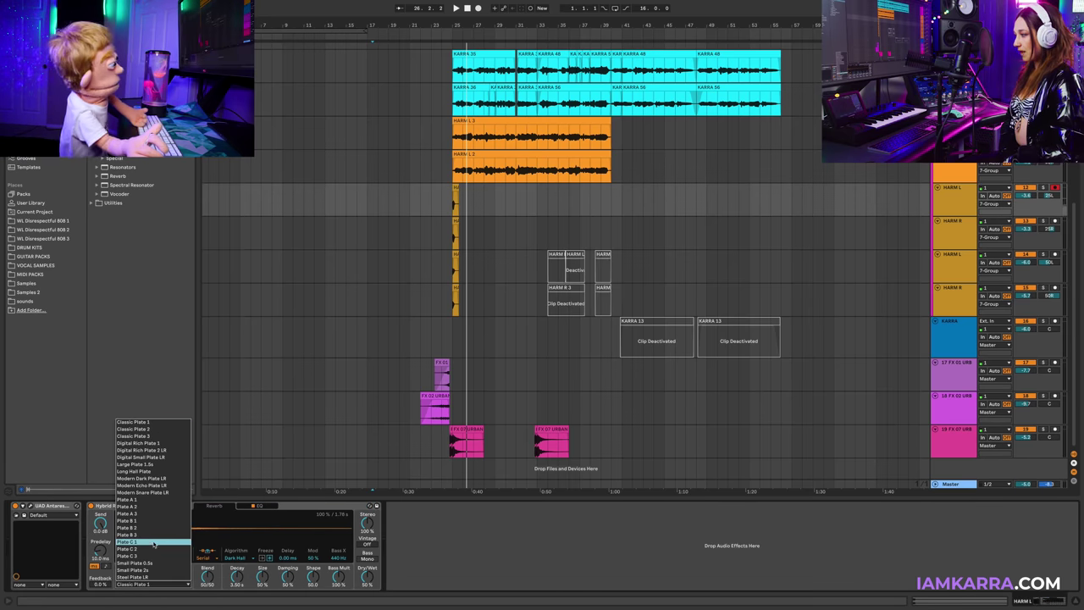
{"action": "left_click", "coordinate": [159, 499]}
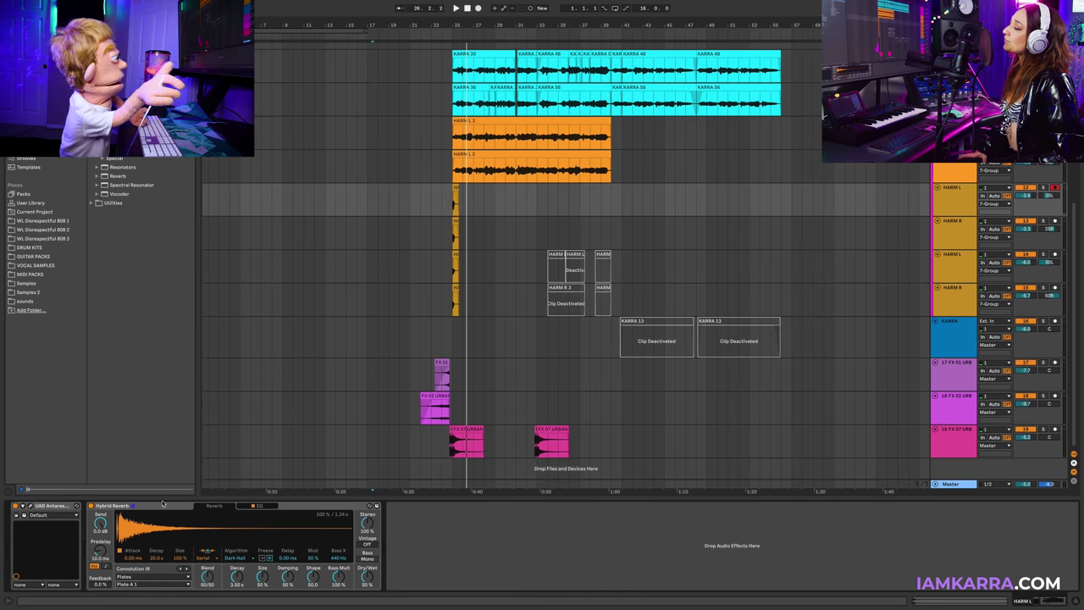
- Copy the Plate A 1 Hybrid Reverb from the upper gold HARM L track to the other gold harmony tracks
{"action": "left_click", "coordinate": [167, 506]}
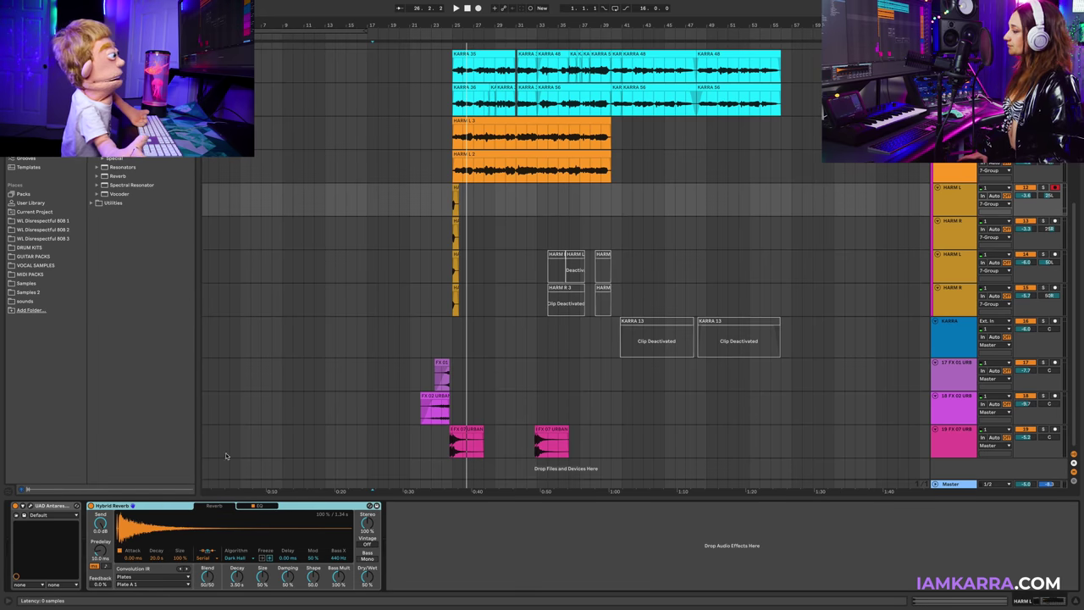
{"action": "left_click", "coordinate": [428, 298]}
{"action": "left_click", "coordinate": [53, 507]}
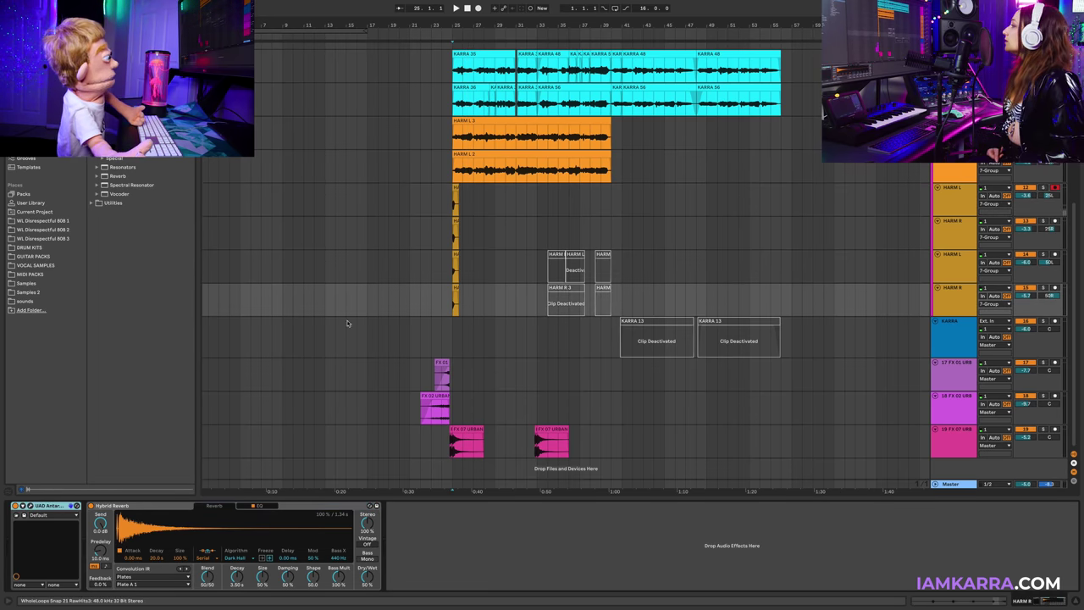
{"action": "left_click", "coordinate": [430, 242]}
{"action": "left_click", "coordinate": [431, 205]}
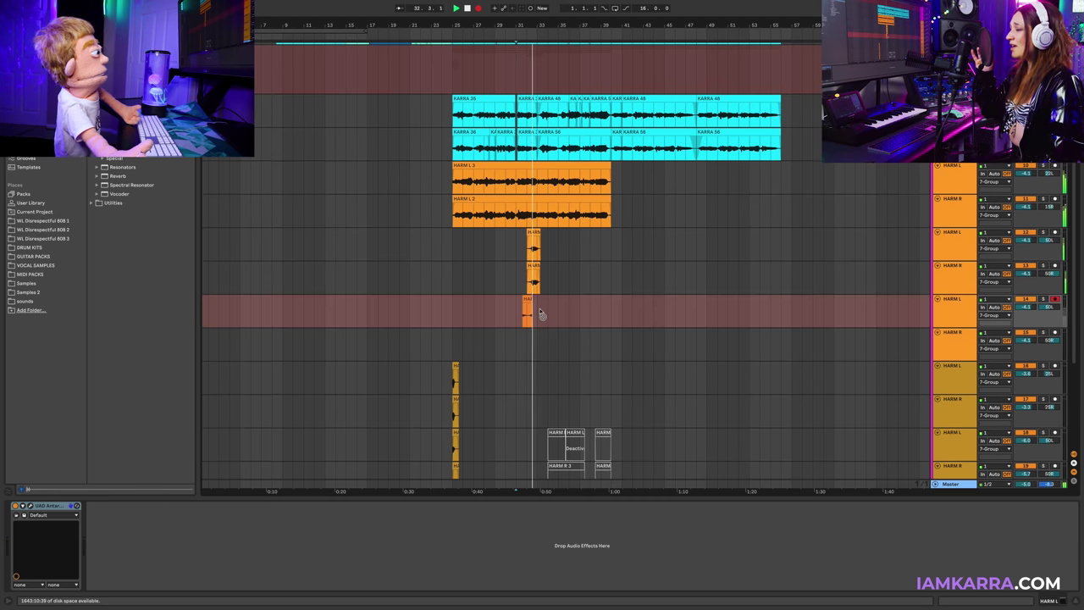
- Finish recording the short take near bar 32 on the lower orange HARM L track
{"action": "key", "text": "space"}
{"action": "left_click", "coordinate": [530, 312]}
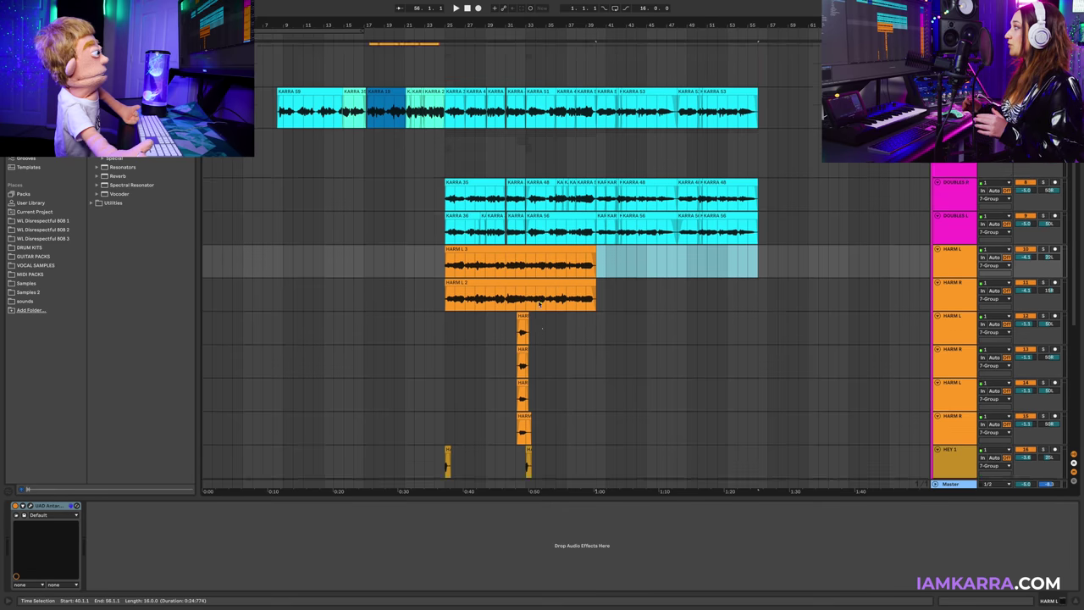
- Arm the blue KARRA track below the HEY tracks and start recording ad-libs on it
{"action": "scroll", "coordinate": [541, 305], "scroll_direction": "up", "scroll_amount": 5}
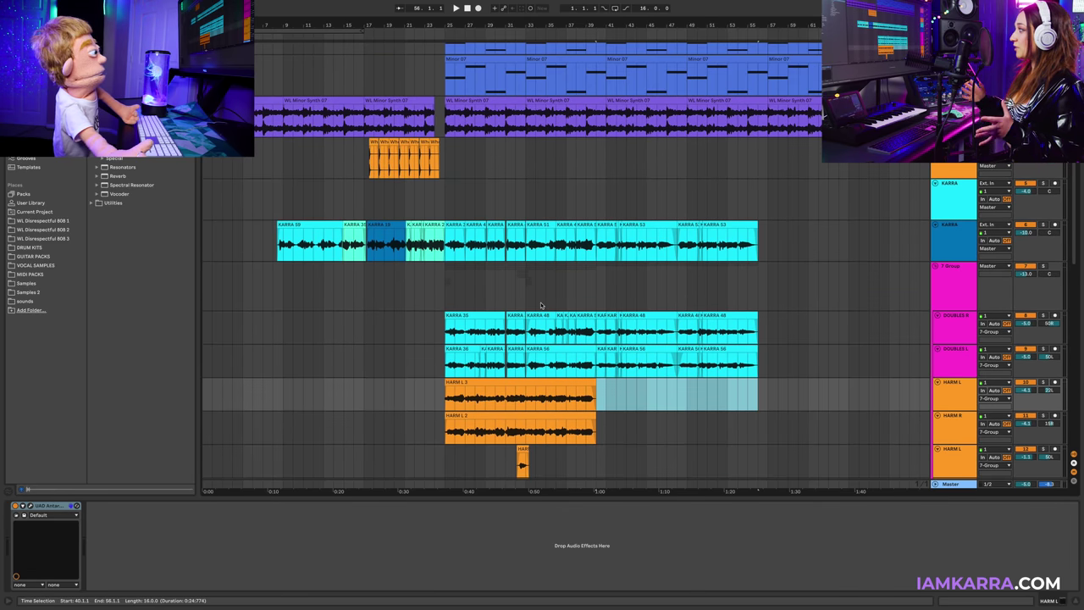
{"action": "scroll", "coordinate": [543, 304], "scroll_direction": "up", "scroll_amount": 2}
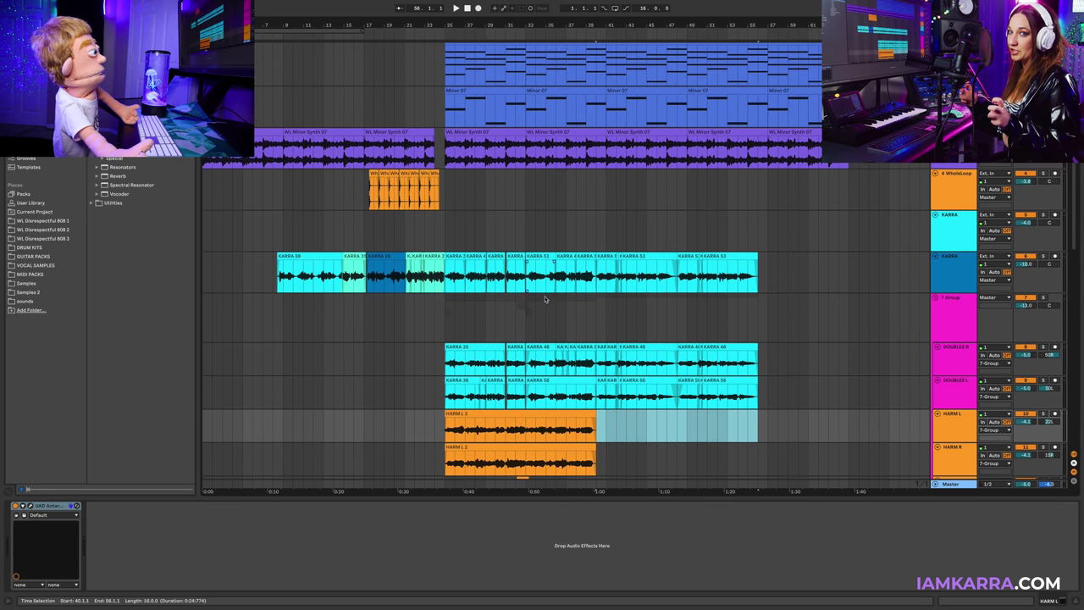
{"action": "scroll", "coordinate": [544, 298], "scroll_direction": "down", "scroll_amount": 8}
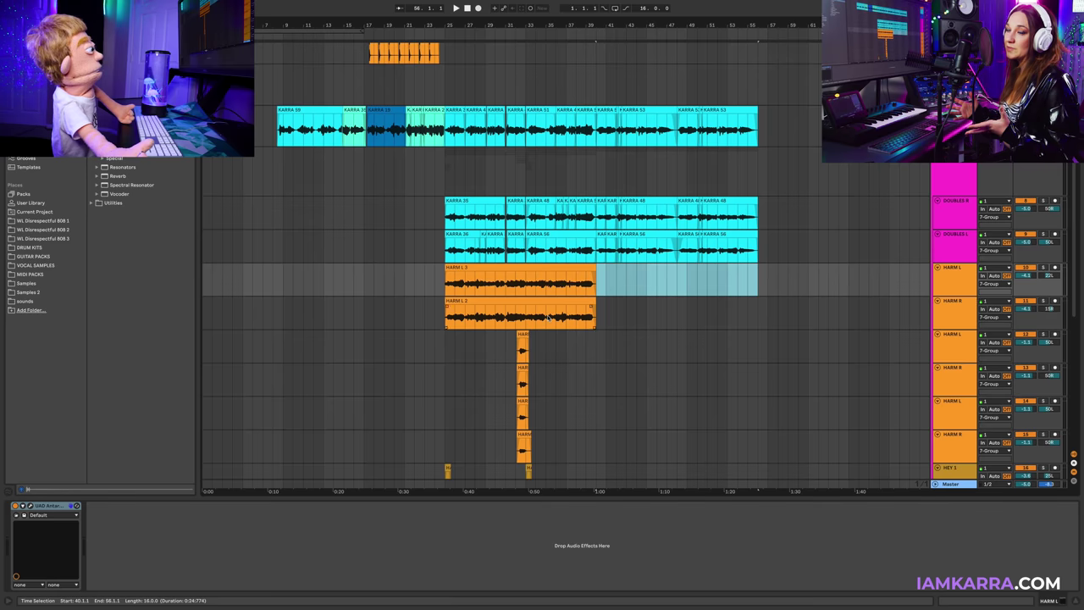
{"action": "scroll", "coordinate": [545, 318], "scroll_direction": "down", "scroll_amount": 10}
{"action": "scroll", "coordinate": [545, 319], "scroll_direction": "down", "scroll_amount": 5}
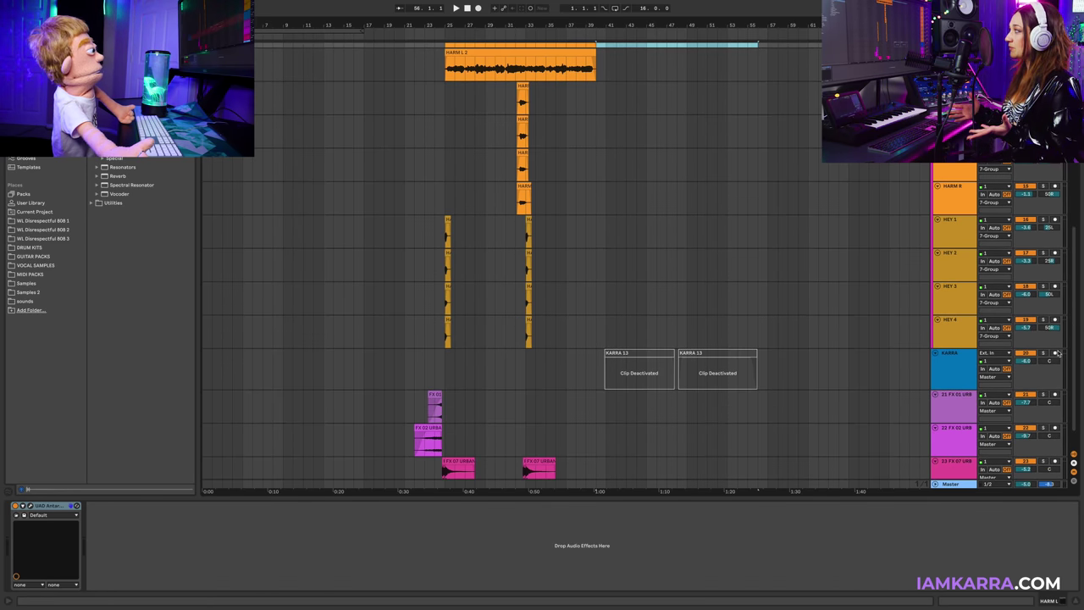
{"action": "left_click", "coordinate": [1056, 353]}
{"action": "key", "text": "F9"}
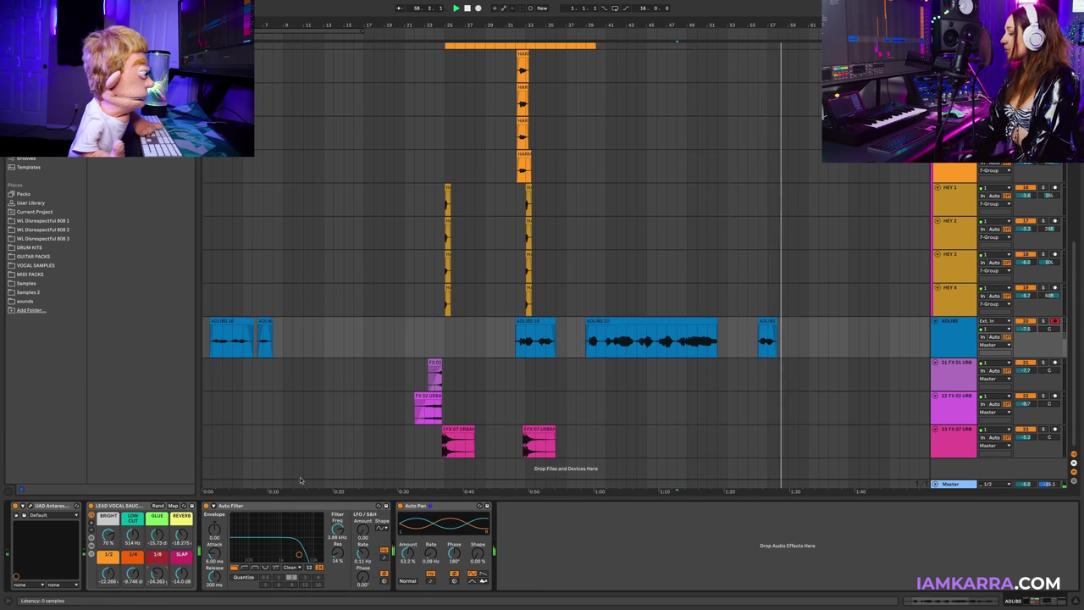
- Save the set and tidy both ends of the first ad-lib clip before 3.3.1
{"action": "key", "text": "ctrl+s"}
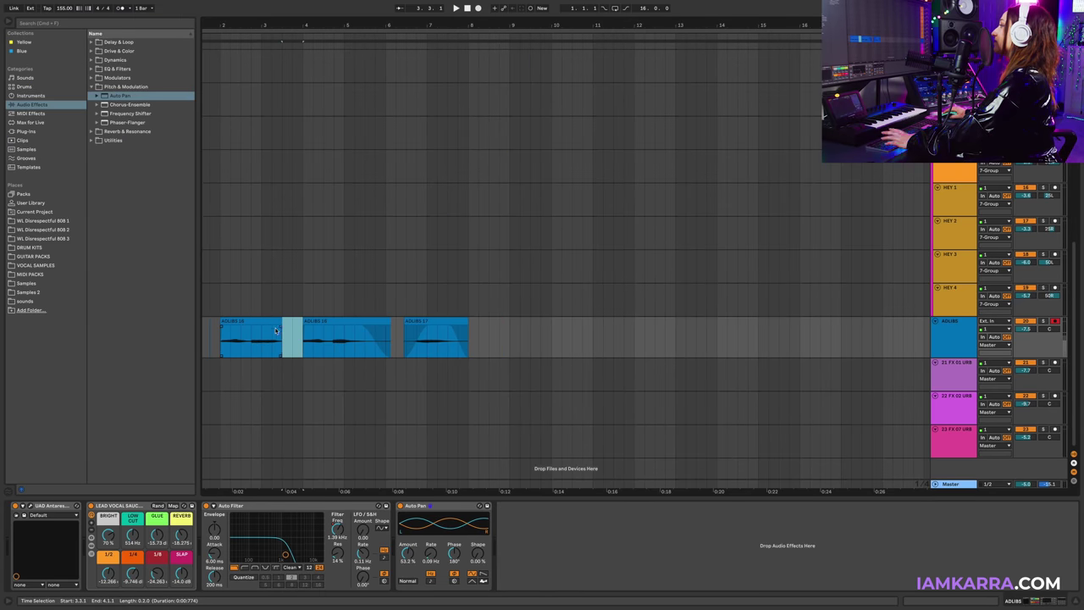
{"action": "left_click", "coordinate": [279, 322]}
{"action": "left_click", "coordinate": [215, 330]}
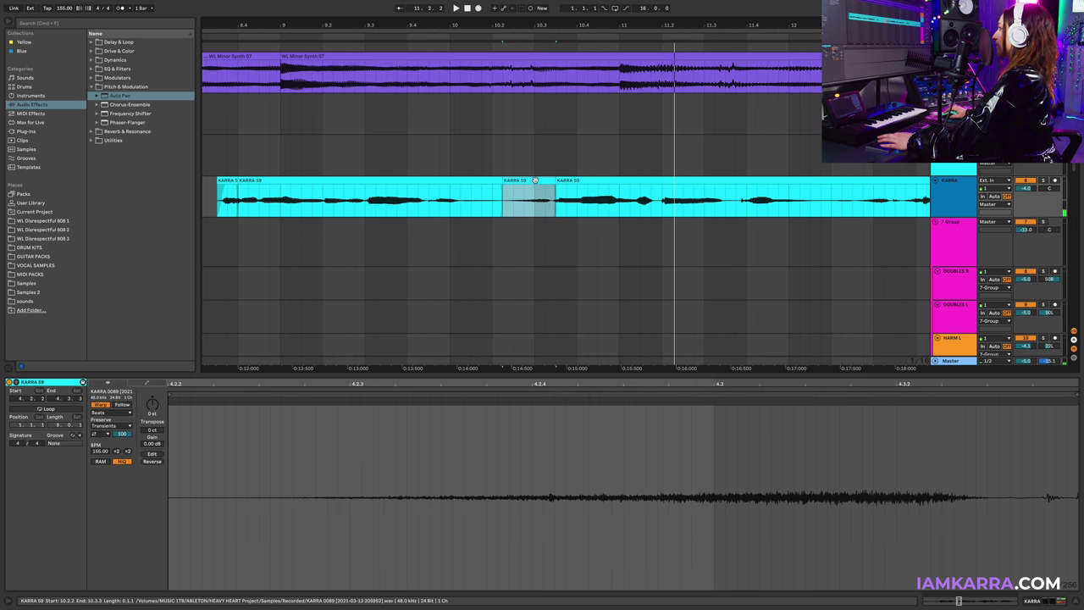
- Try lowering the gain of the short KARRA 59 clip at 10.2.2 on the lead vocal track to about -11.8 dB
{"action": "key", "text": "0"}
{"action": "left_click_drag", "start_coordinate": [152, 444], "coordinate": [152, 476]}
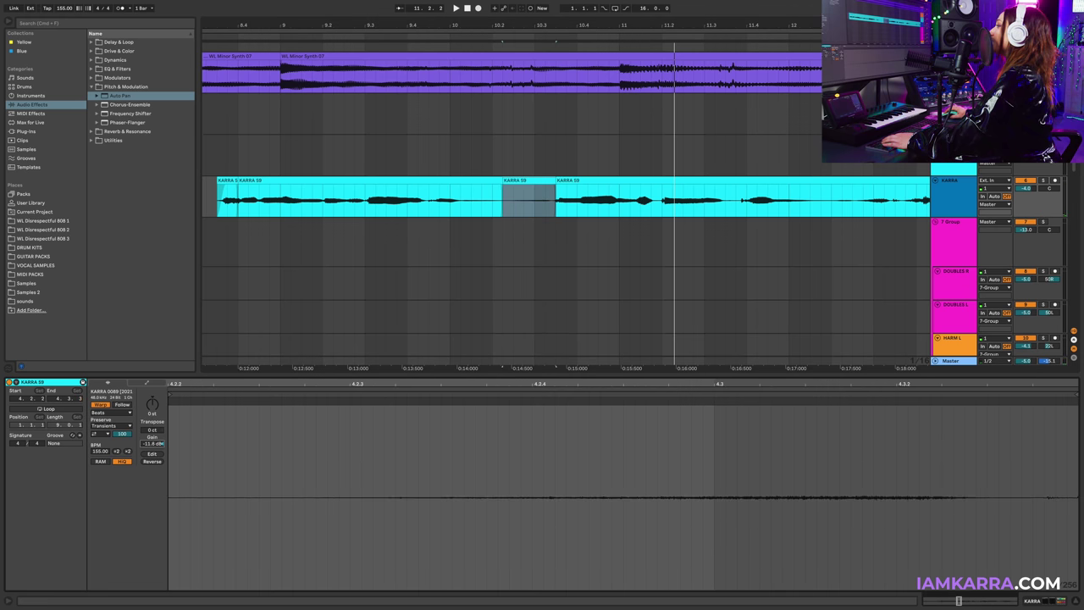
{"action": "key", "text": "ctrl+z"}
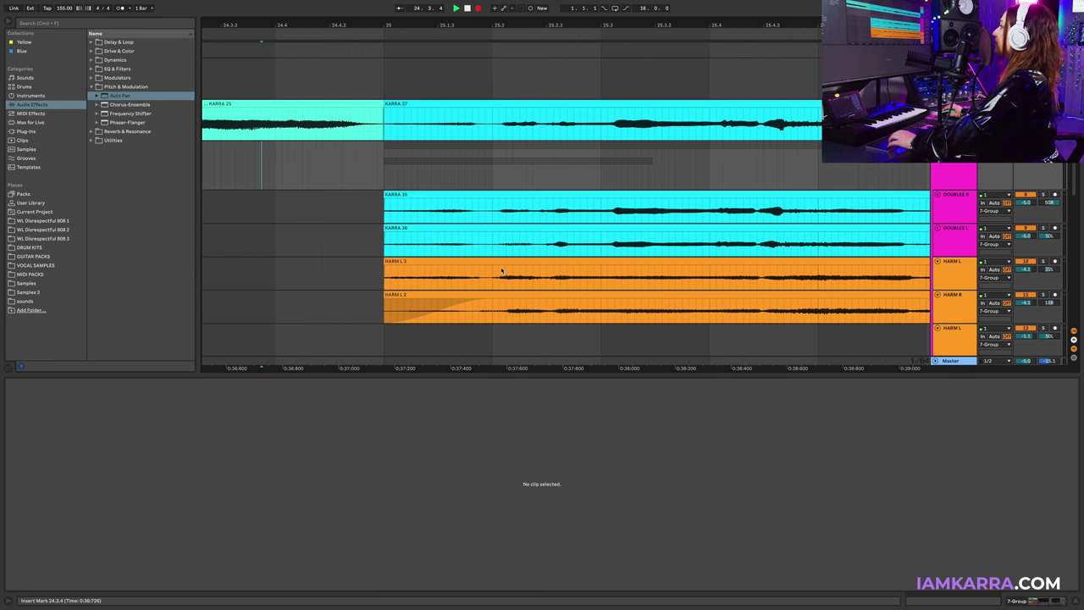
- Delete the range from 24.4.4 to 25.2.1 across the doubles and upper harmony tracks, and select the next range near bar 29
{"action": "left_click_drag", "start_coordinate": [364, 195], "coordinate": [492, 305]}
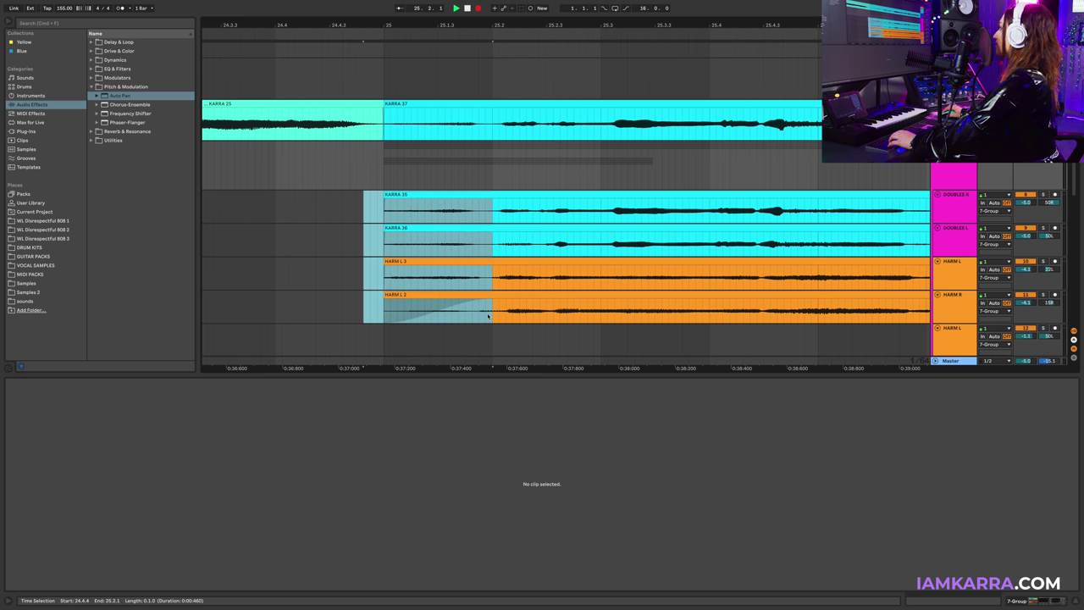
{"action": "key", "text": "Delete"}
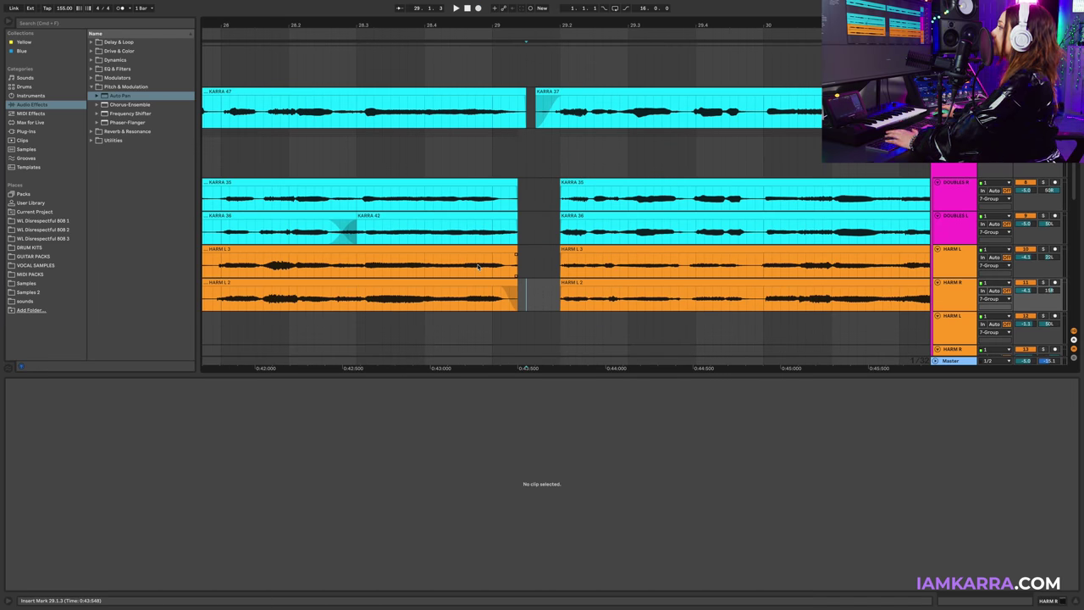
{"action": "left_click_drag", "start_coordinate": [530, 293], "coordinate": [495, 190]}
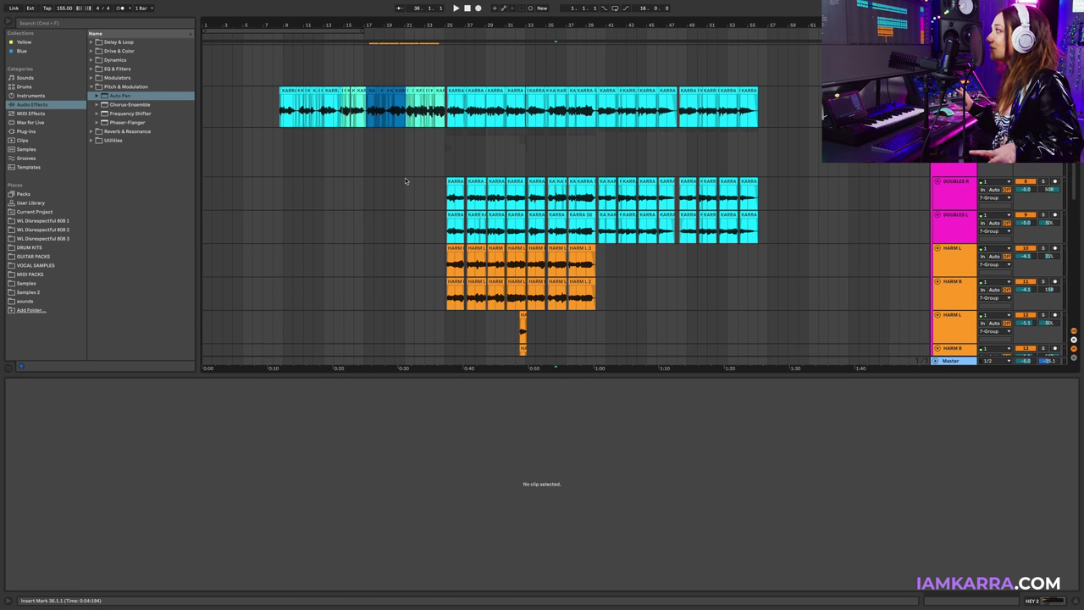
- Set the insert marker at 23.1.1 above the doubles, select the ADLIBS track and show its device chain
{"action": "left_click", "coordinate": [423, 146]}
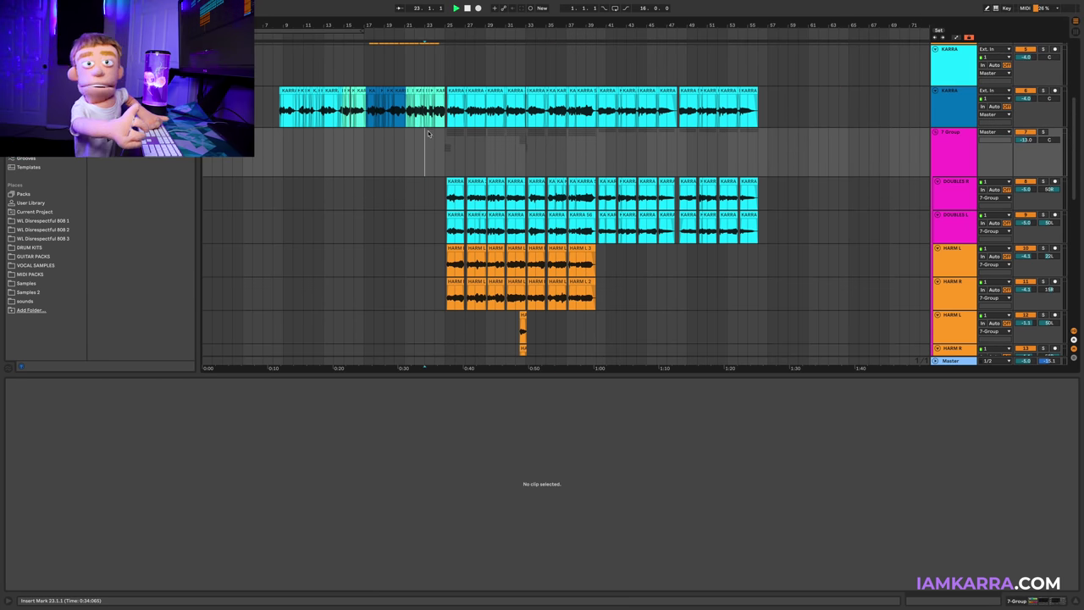
{"action": "scroll", "coordinate": [465, 145], "scroll_direction": "up", "scroll_amount": 5}
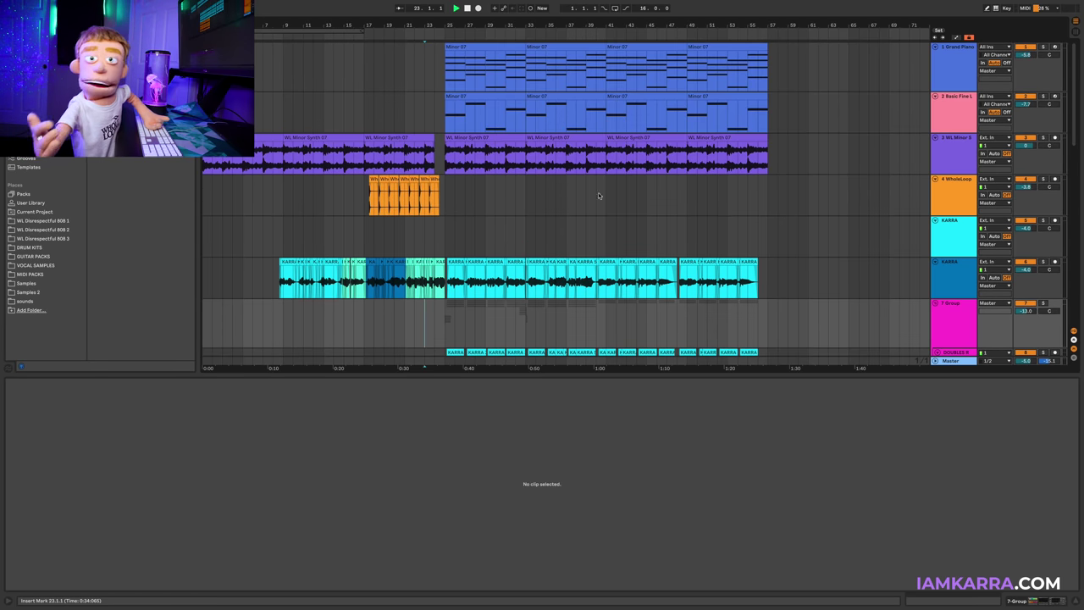
{"action": "scroll", "coordinate": [625, 211], "scroll_direction": "down", "scroll_amount": 4}
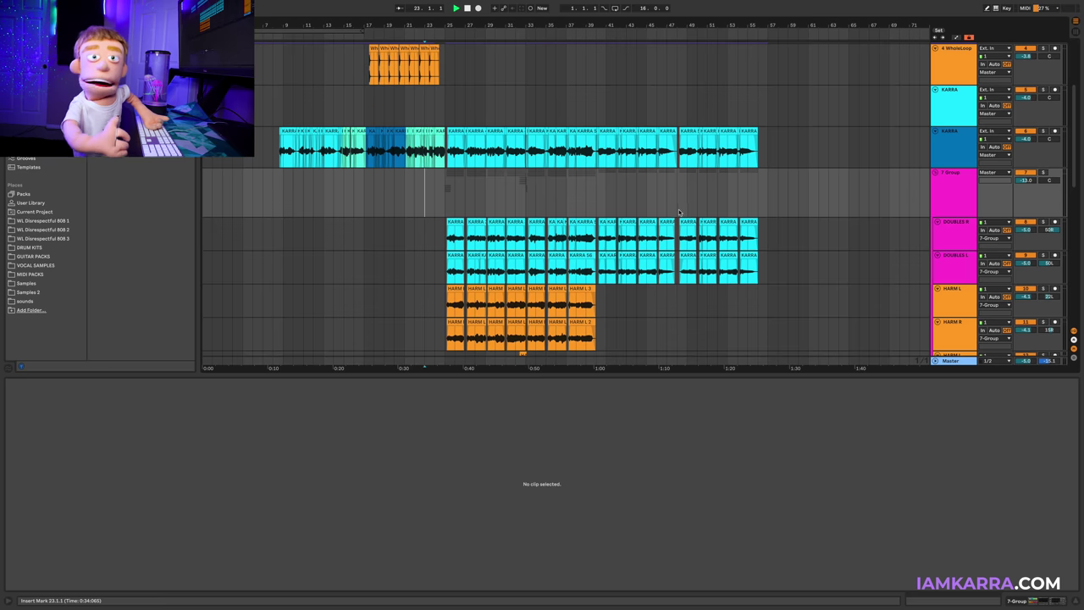
{"action": "scroll", "coordinate": [664, 196], "scroll_direction": "down", "scroll_amount": 15}
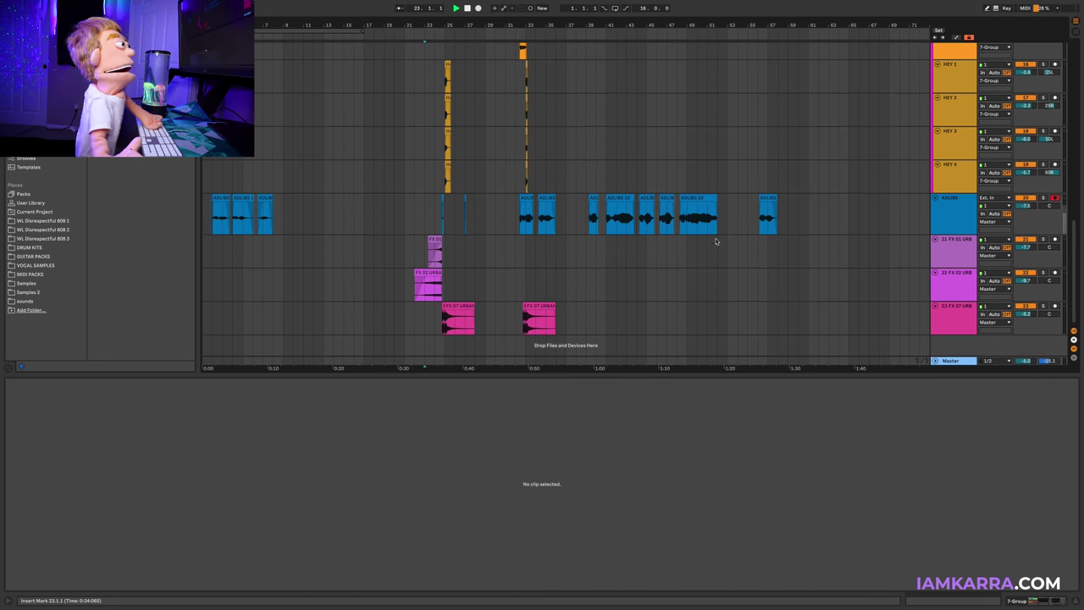
{"action": "left_click", "coordinate": [935, 313]}
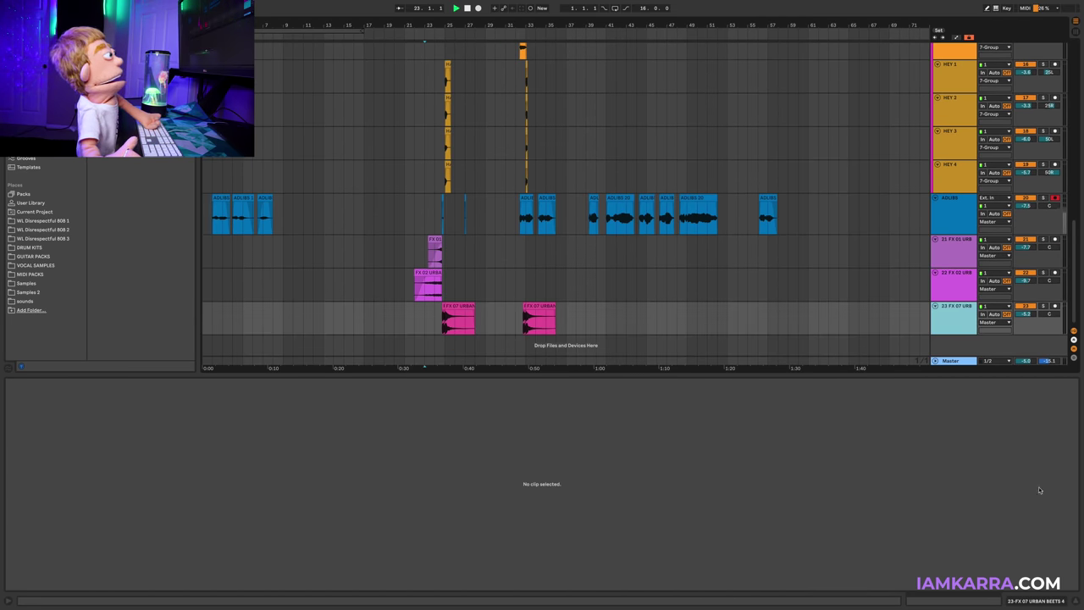
{"action": "left_click", "coordinate": [966, 225]}
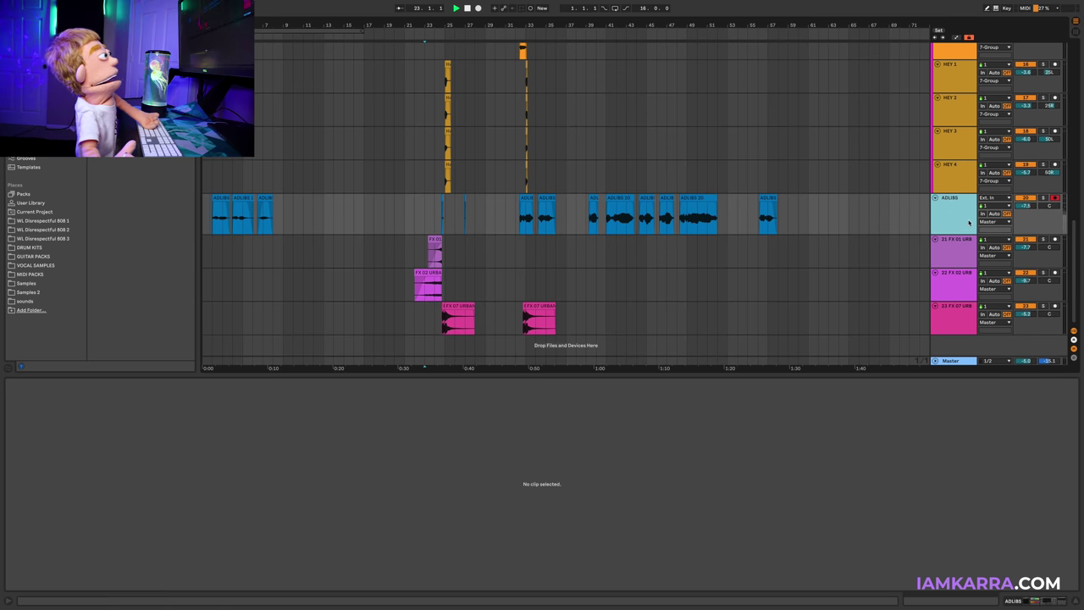
{"action": "left_click", "coordinate": [1033, 599]}
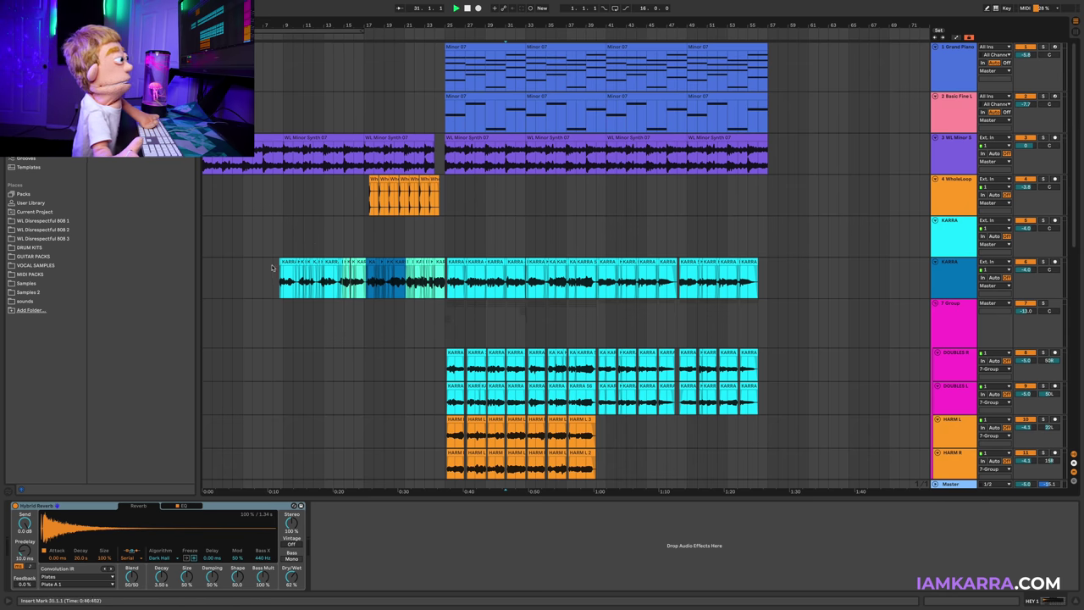
- Set the insert marker at 8.1.1 on the lead KARRA track and show the automation of its REVERB macro
{"action": "left_click", "coordinate": [271, 271]}
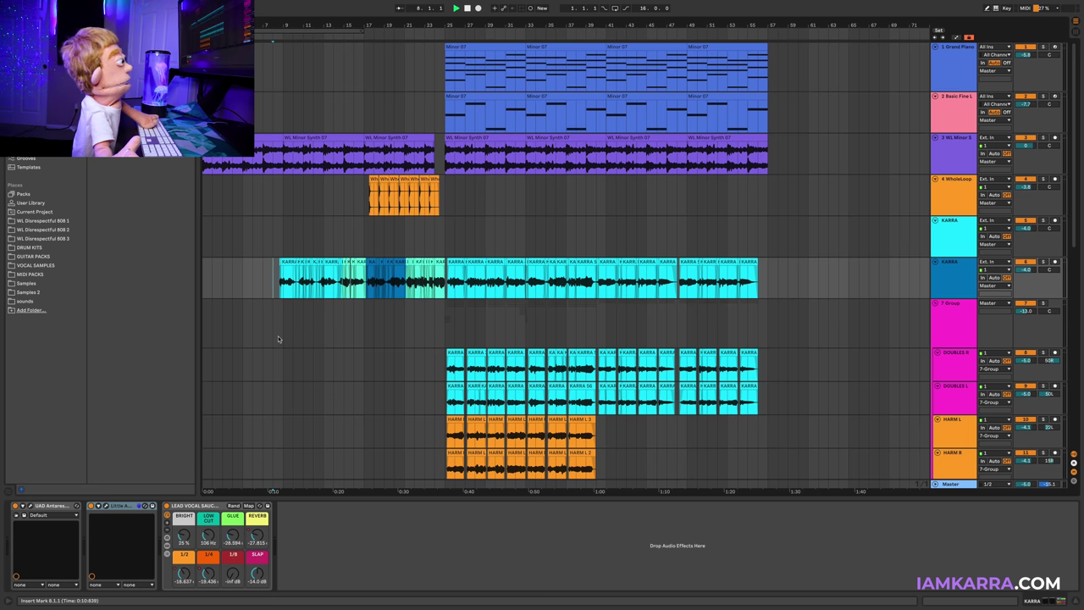
{"action": "key", "text": "a"}
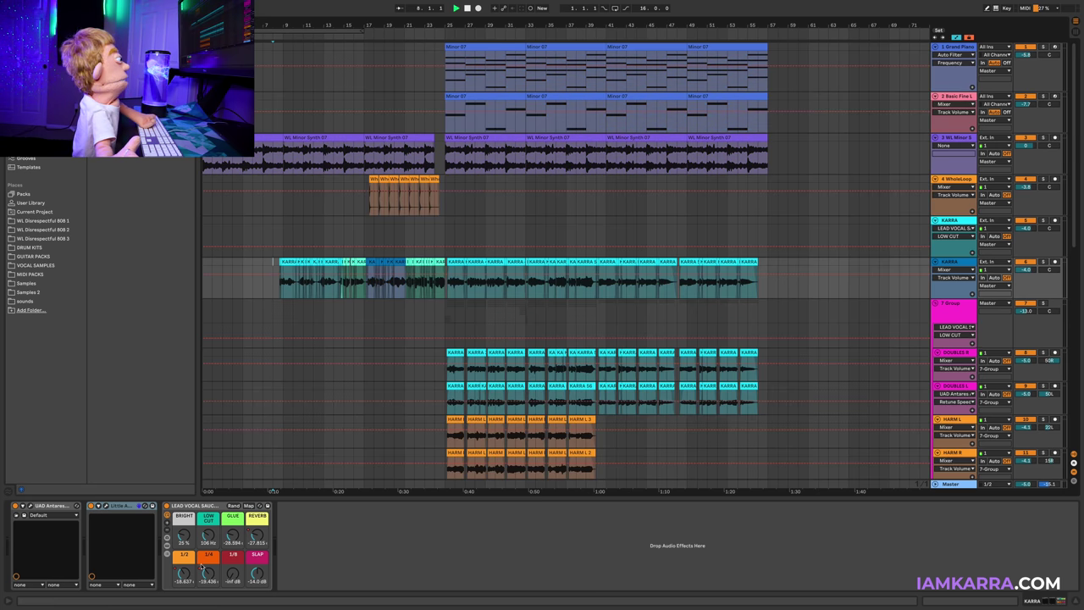
{"action": "right_click", "coordinate": [250, 535]}
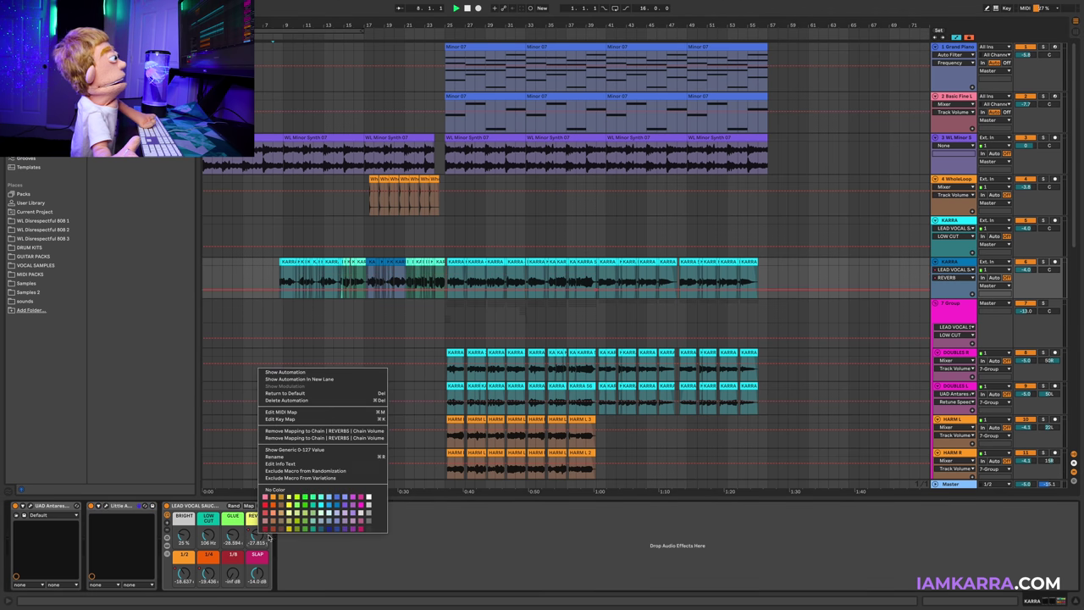
{"action": "left_click", "coordinate": [291, 373]}
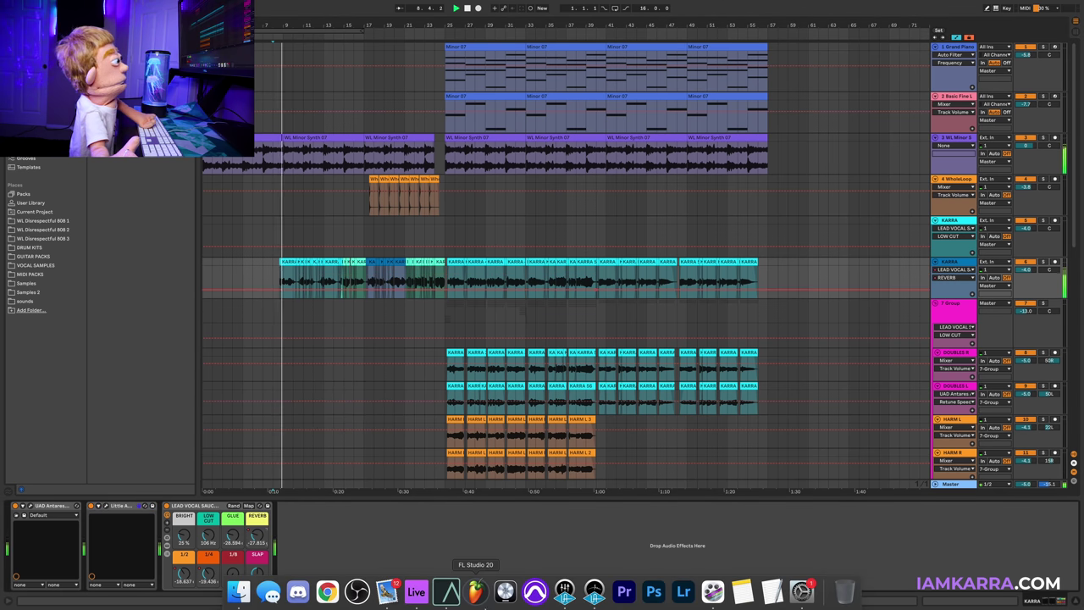
- Automate the 1/2 delay macro on the lead KARRA track down to its minimum until the chorus at bar 25
{"action": "right_click", "coordinate": [188, 569]}
{"action": "left_click", "coordinate": [233, 414]}
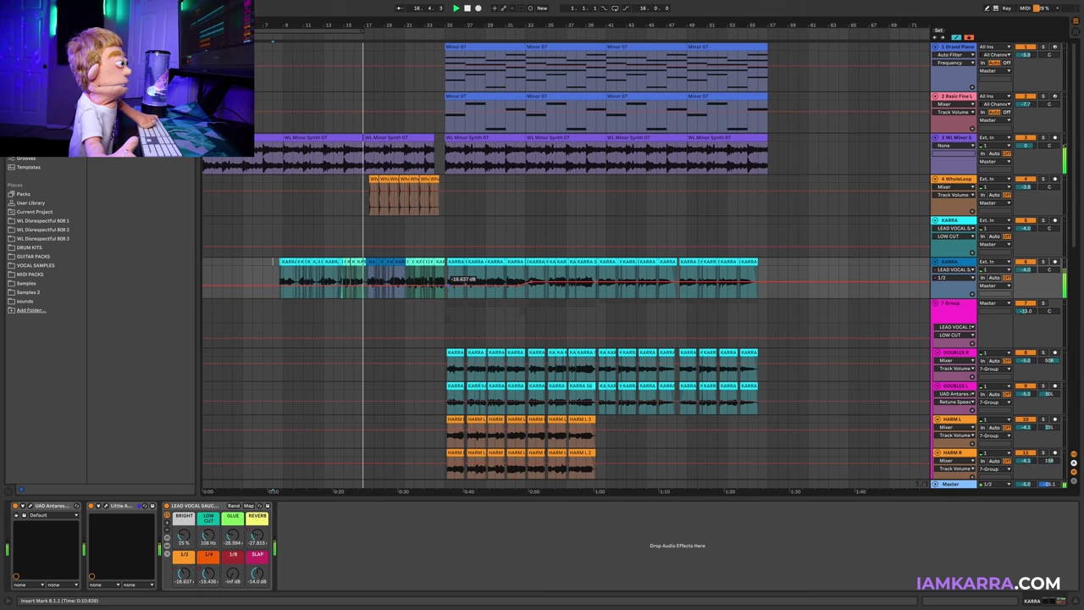
{"action": "left_click_drag", "start_coordinate": [448, 288], "coordinate": [447, 294]}
{"action": "key", "text": "super+z"}
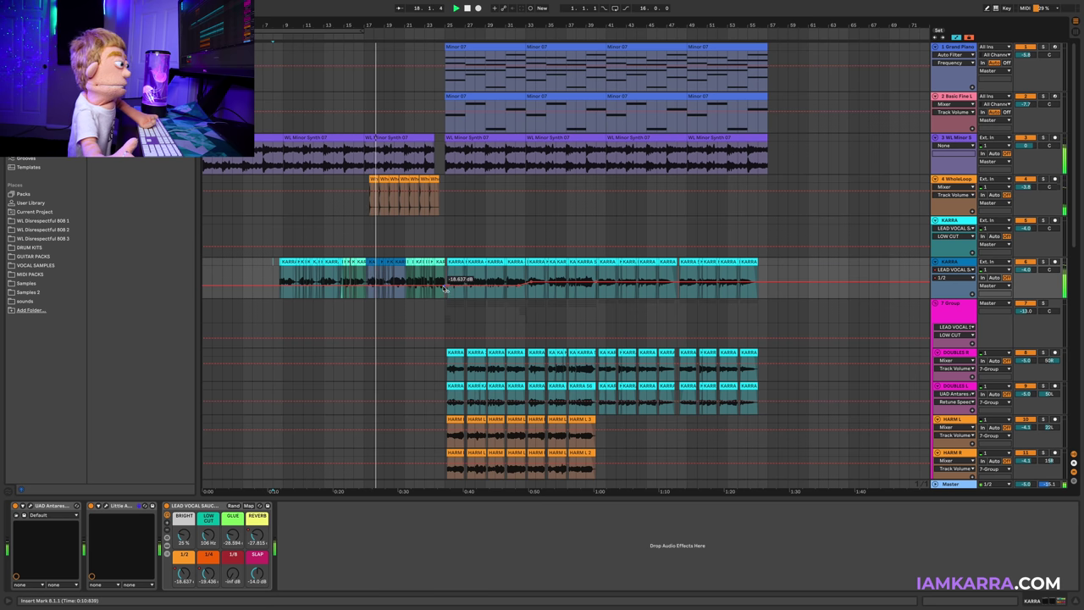
{"action": "left_click_drag", "start_coordinate": [444, 286], "coordinate": [435, 300]}
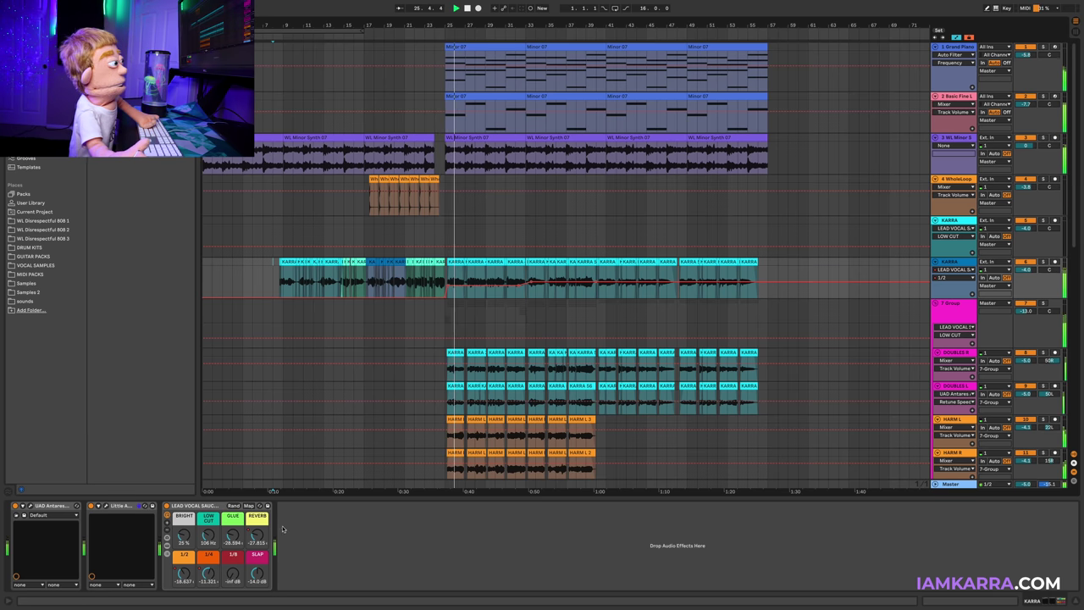
- Automate the REVERB and SLAP macros on the lead KARRA track down to -inf dB over bar 24, before the chorus
{"action": "right_click", "coordinate": [258, 536]}
{"action": "key", "text": "space"}
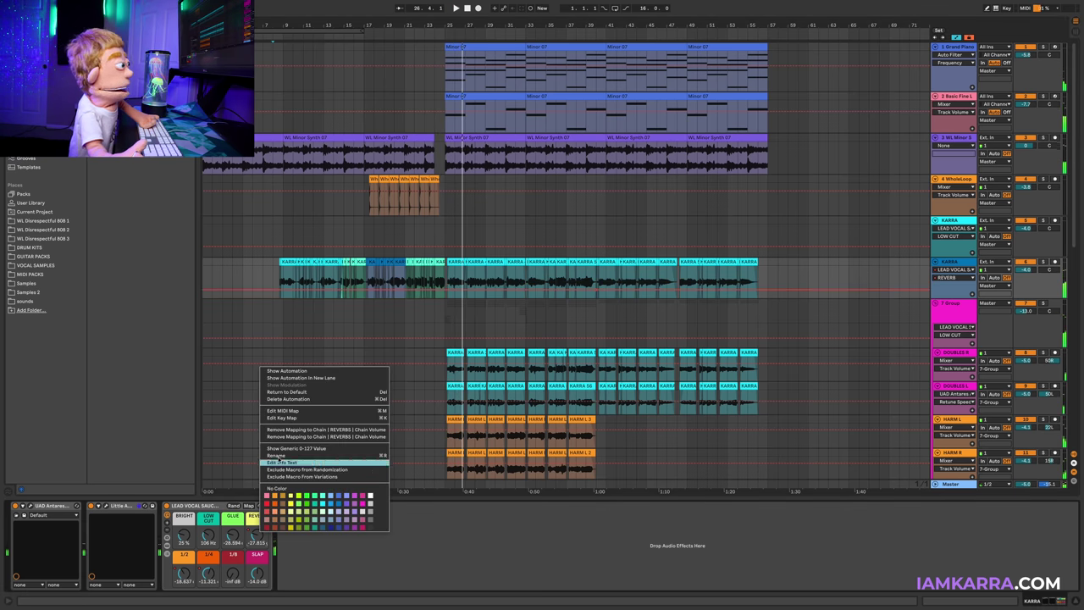
{"action": "left_click", "coordinate": [294, 371]}
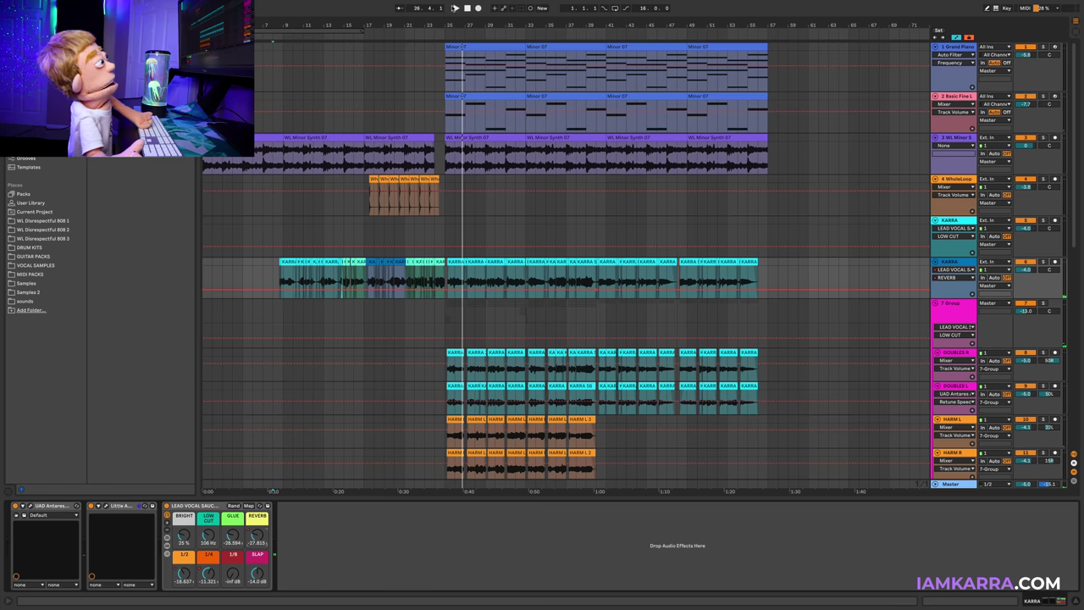
{"action": "left_click_drag", "start_coordinate": [442, 18], "coordinate": [440, 117]}
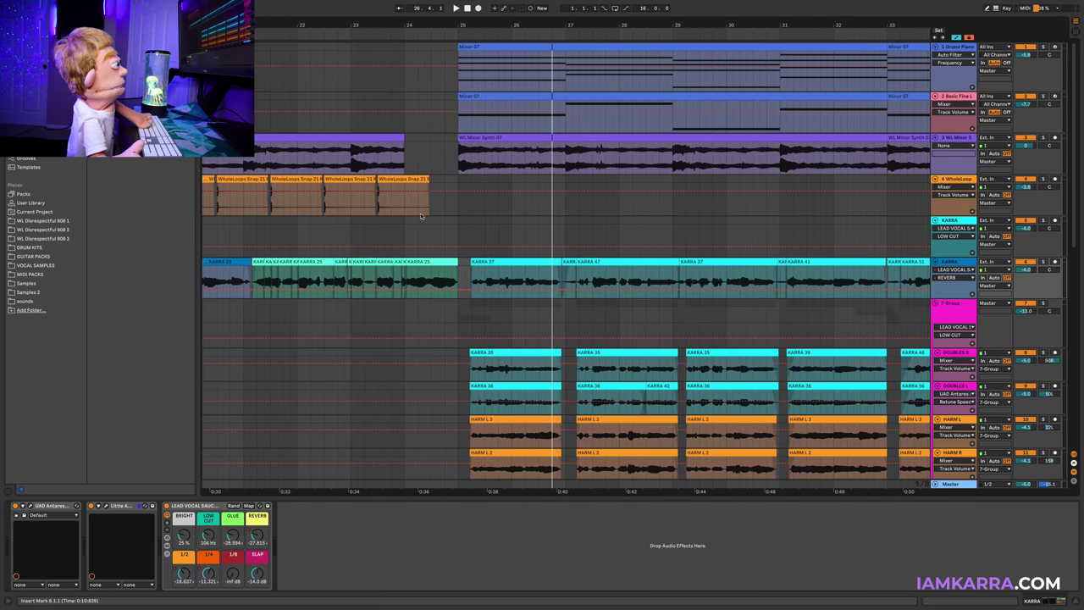
{"action": "left_click_drag", "start_coordinate": [405, 282], "coordinate": [453, 283]}
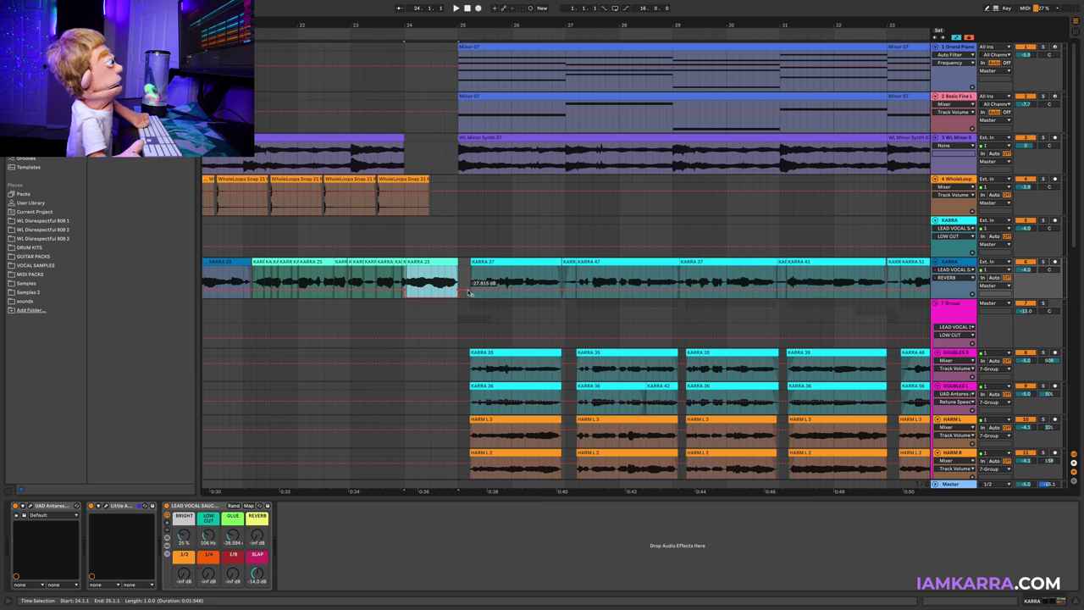
{"action": "left_click", "coordinate": [466, 292]}
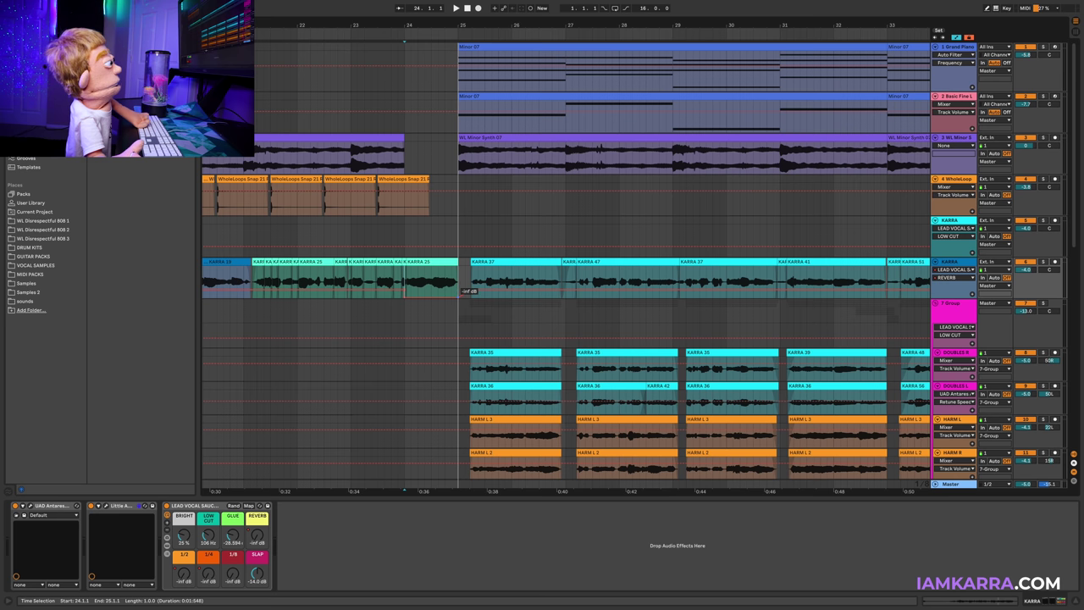
{"action": "left_click", "coordinate": [256, 573]}
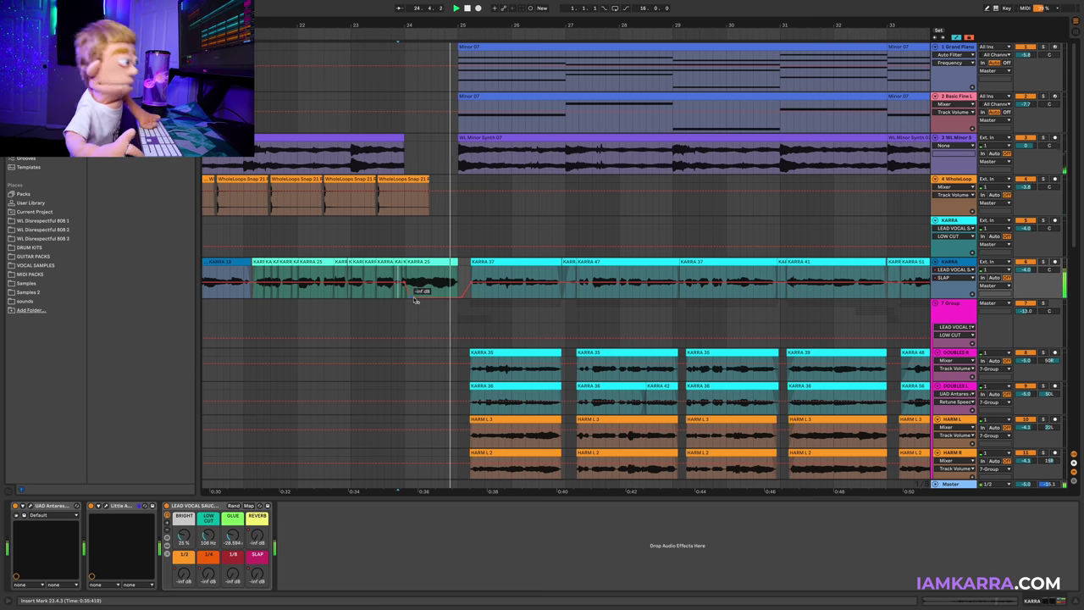
{"action": "key", "text": "a"}
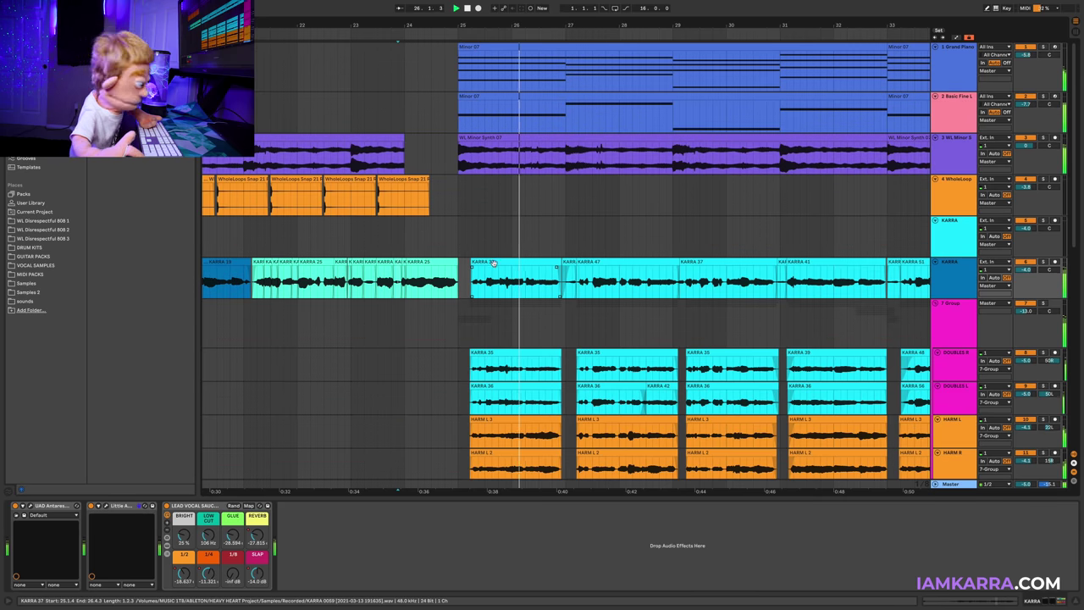
- Automate the GLUE macro on the lead KARRA track up to about -14 dB from 25.1.4 onward and play the chorus
{"action": "left_click_drag", "start_coordinate": [512, 25], "coordinate": [513, 7]}
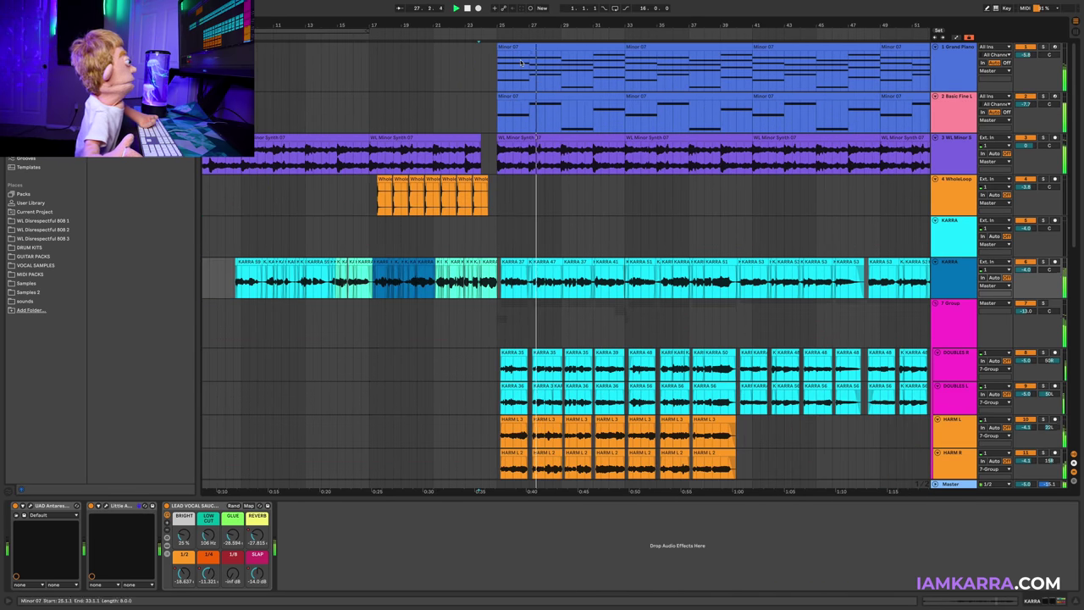
{"action": "left_click", "coordinate": [514, 262]}
{"action": "left_click", "coordinate": [634, 261], "text": "shift"}
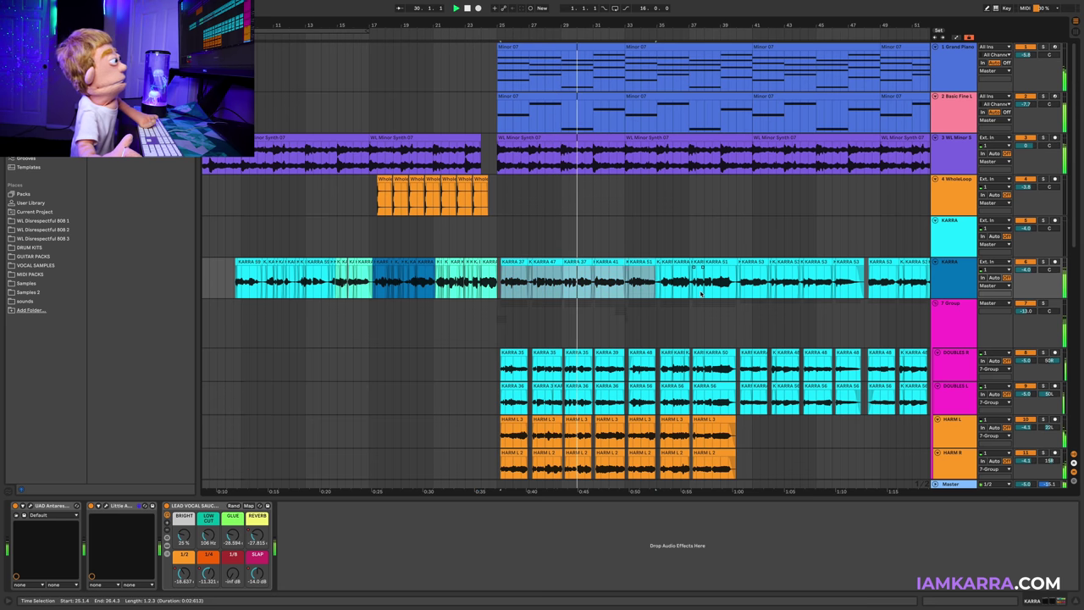
{"action": "left_click", "coordinate": [941, 603]}
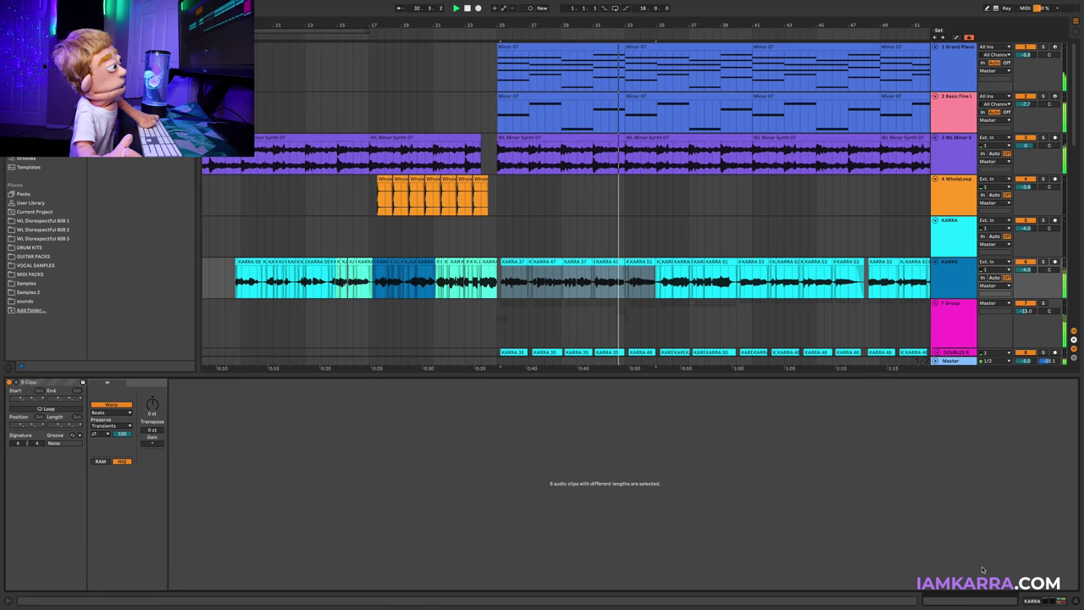
{"action": "left_click", "coordinate": [1032, 600]}
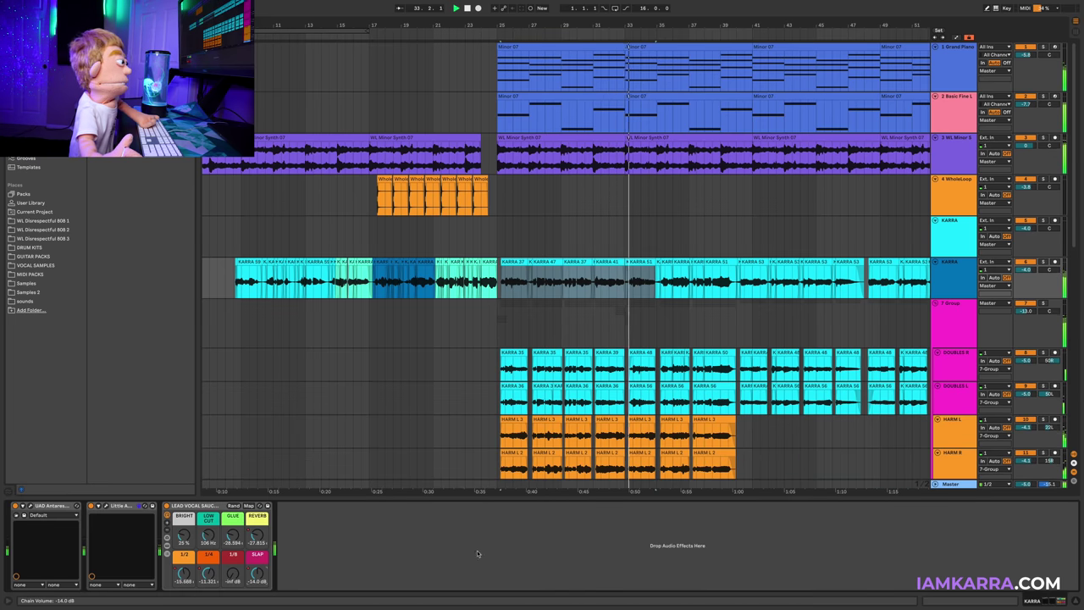
{"action": "left_click", "coordinate": [506, 285]}
{"action": "key", "text": "space"}
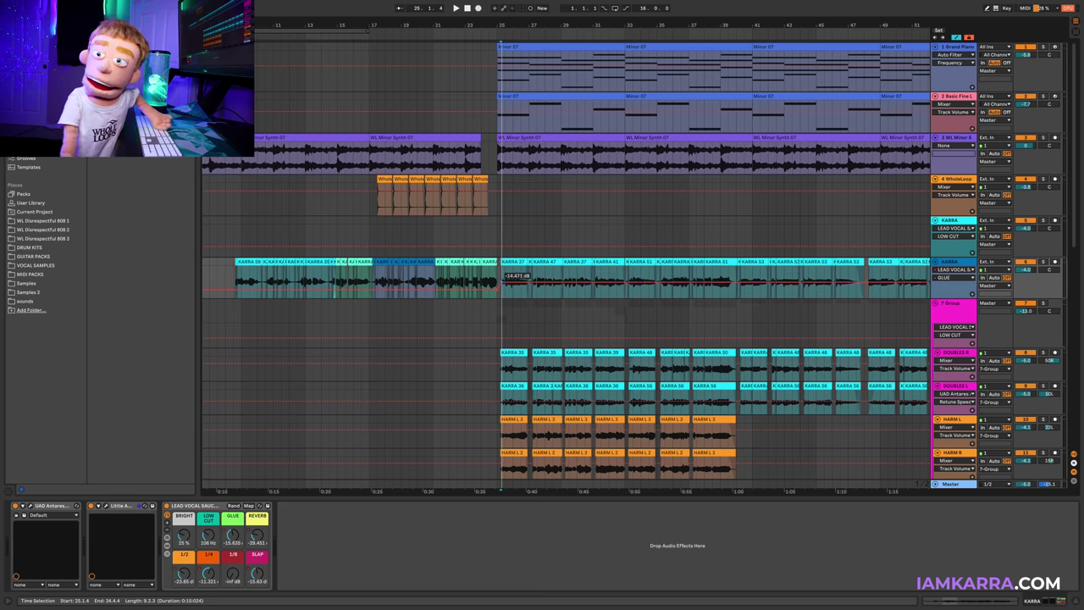
{"action": "key", "text": "space"}
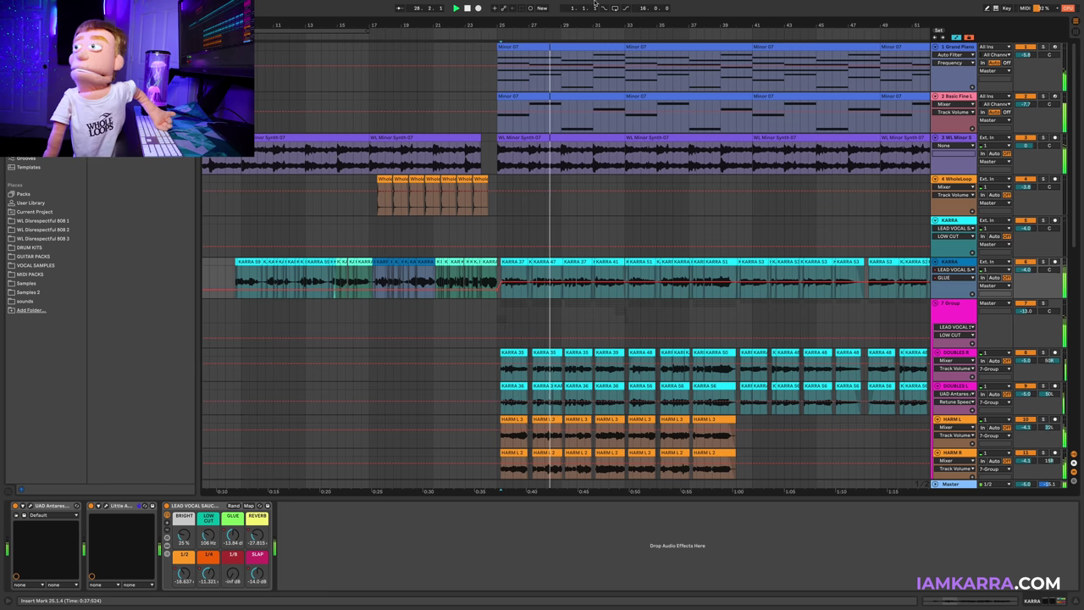
- Review the Little AlterBoy Mix automation on the lead KARRA track while playing the chorus, and close the plugin window
{"action": "left_click_drag", "start_coordinate": [603, 25], "coordinate": [555, 9]}
{"action": "key", "text": "a"}
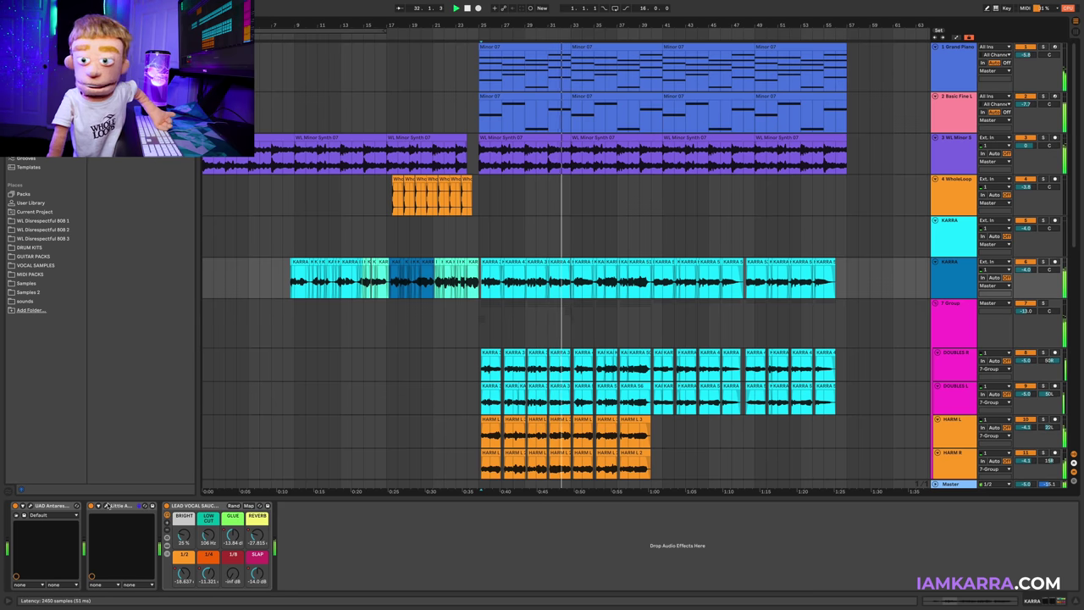
{"action": "key", "text": "space"}
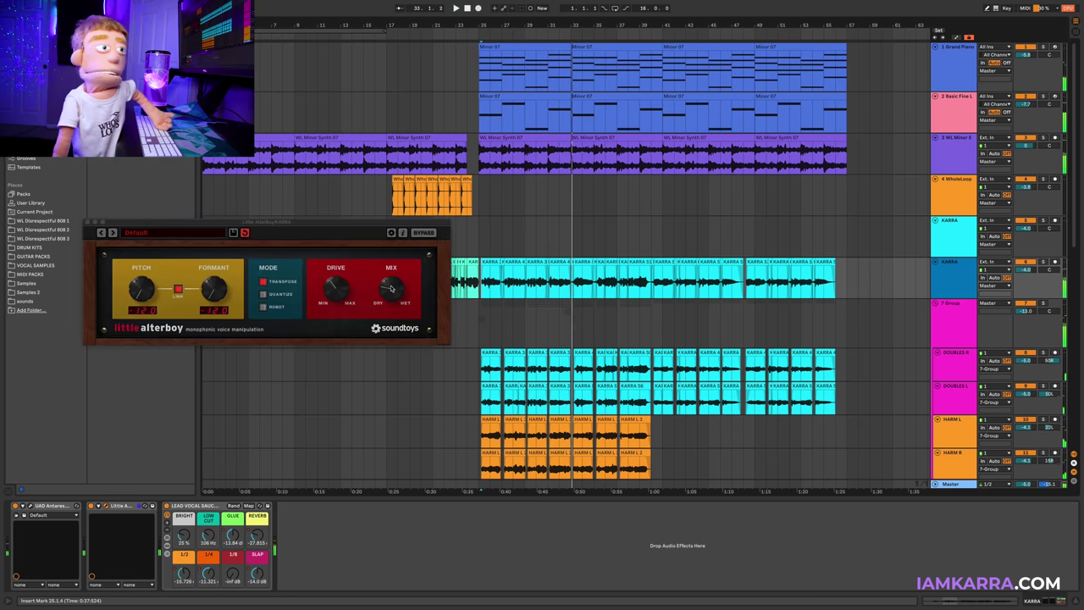
{"action": "key", "text": "a"}
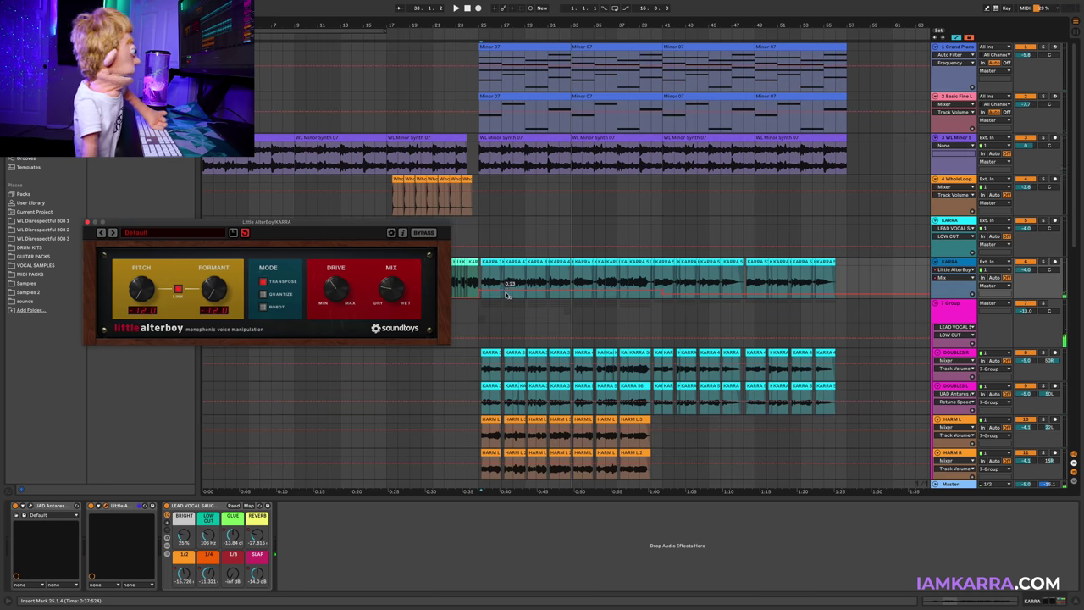
{"action": "left_click_drag", "start_coordinate": [510, 297], "coordinate": [509, 300]}
{"action": "key", "text": "space"}
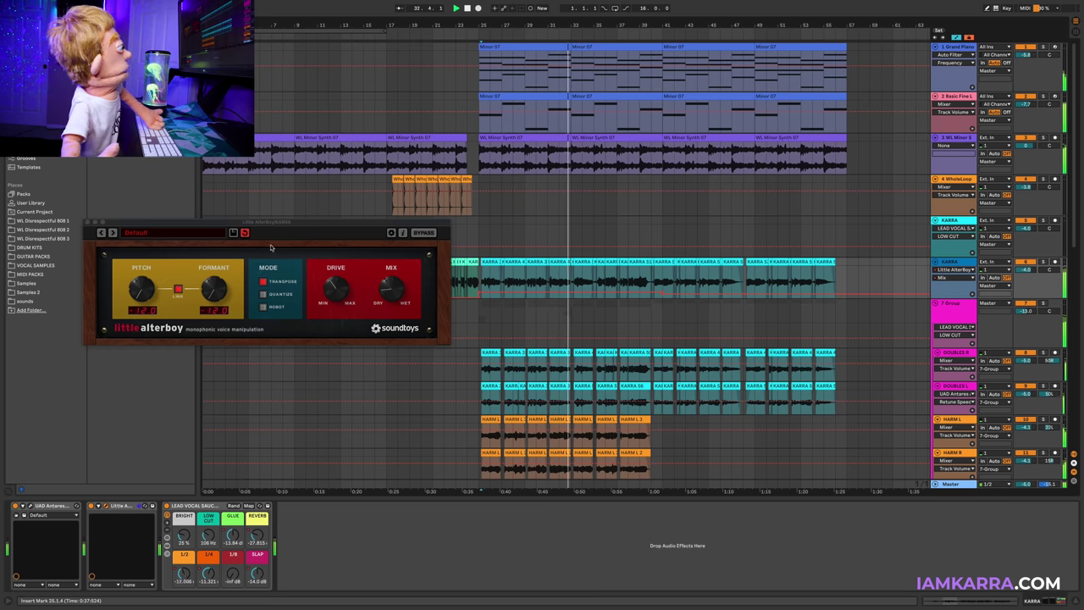
{"action": "left_click", "coordinate": [87, 222]}
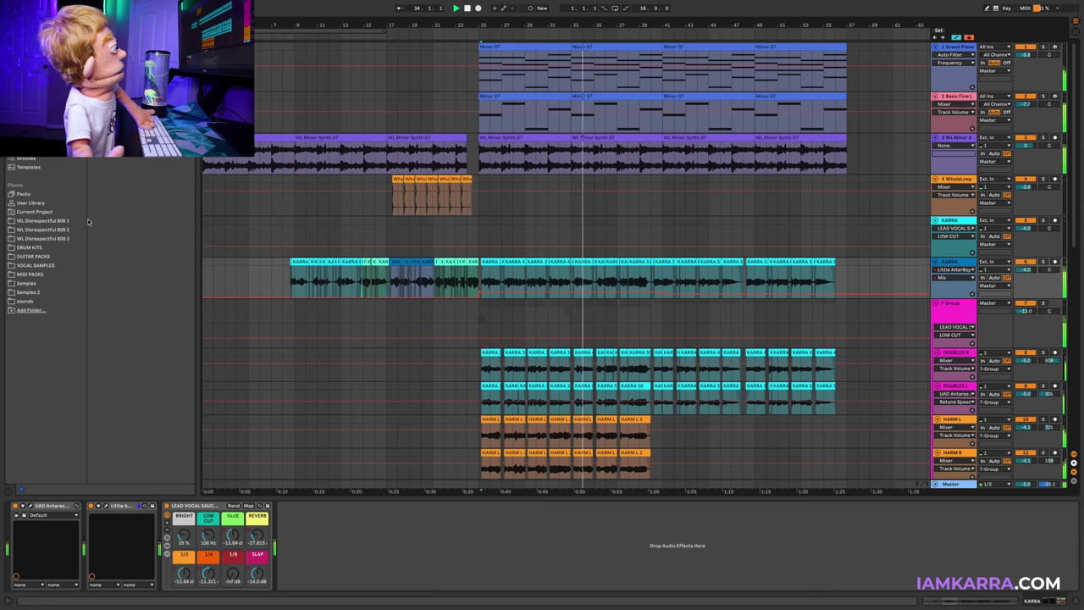
- Play on through the chorus while examining the harmony, ad-lib and FX tracks and the upper KARRA track's device chain
{"action": "scroll", "coordinate": [654, 337], "scroll_direction": "down", "scroll_amount": 8}
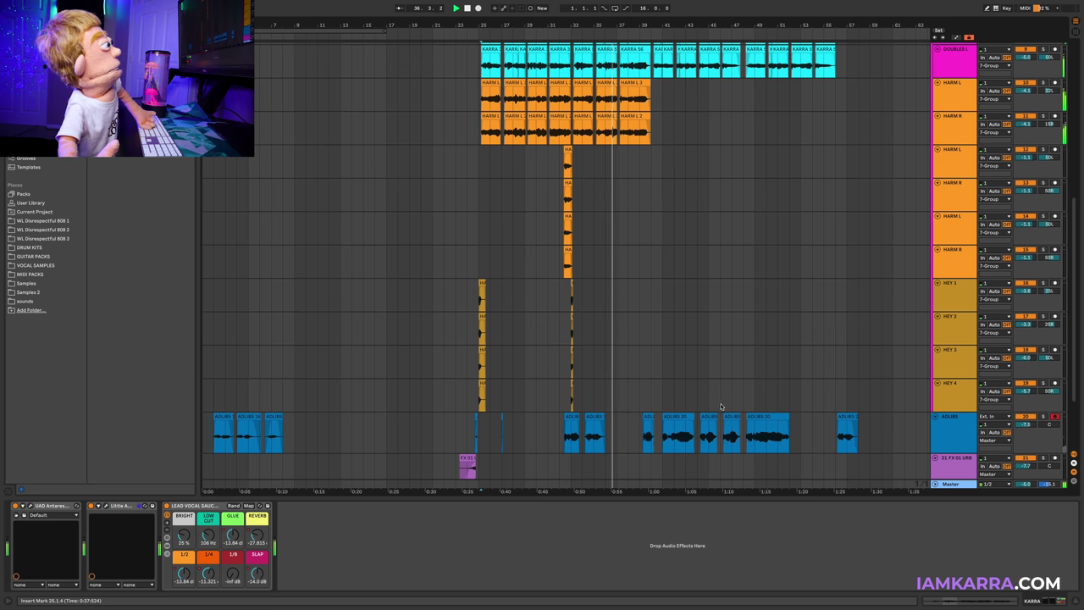
{"action": "left_click", "coordinate": [1079, 599]}
{"action": "scroll", "coordinate": [840, 407], "scroll_direction": "up", "scroll_amount": 8}
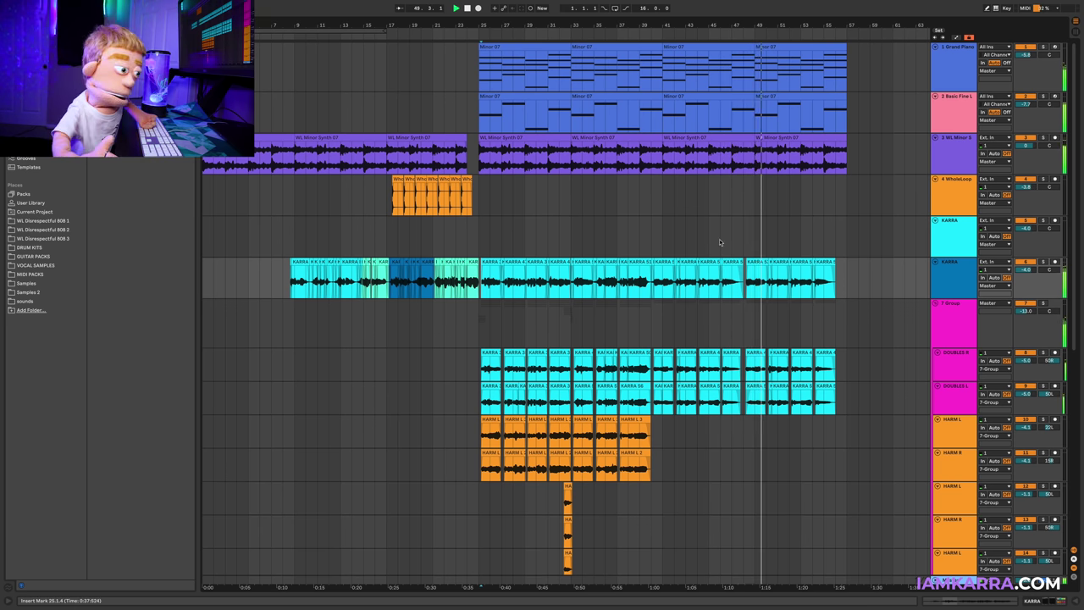
{"action": "left_click", "coordinate": [742, 239]}
{"action": "key", "text": "shift+Tab"}
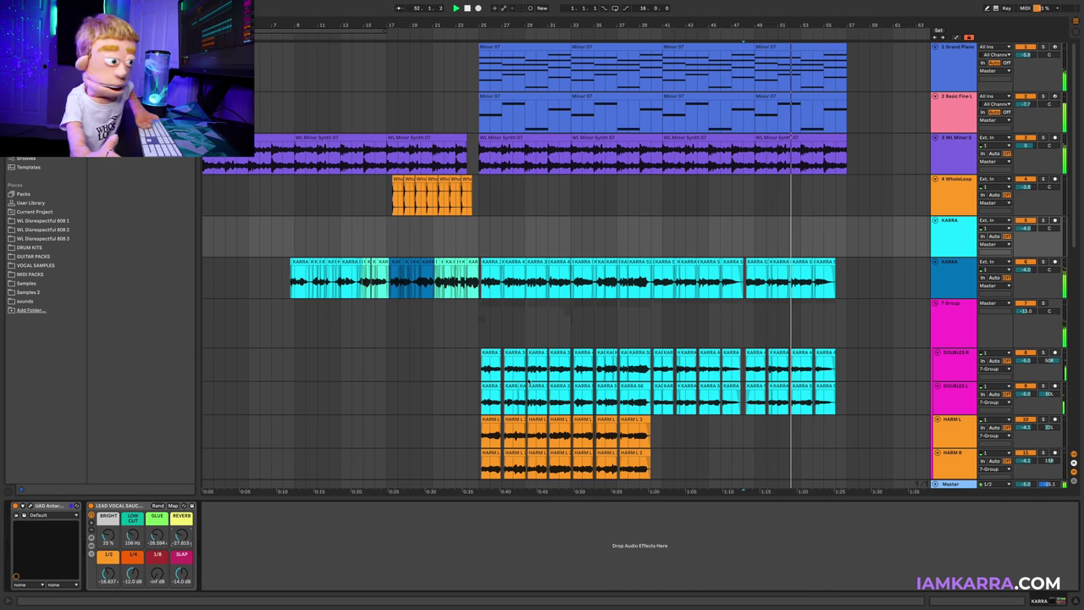
{"action": "key", "text": "a"}
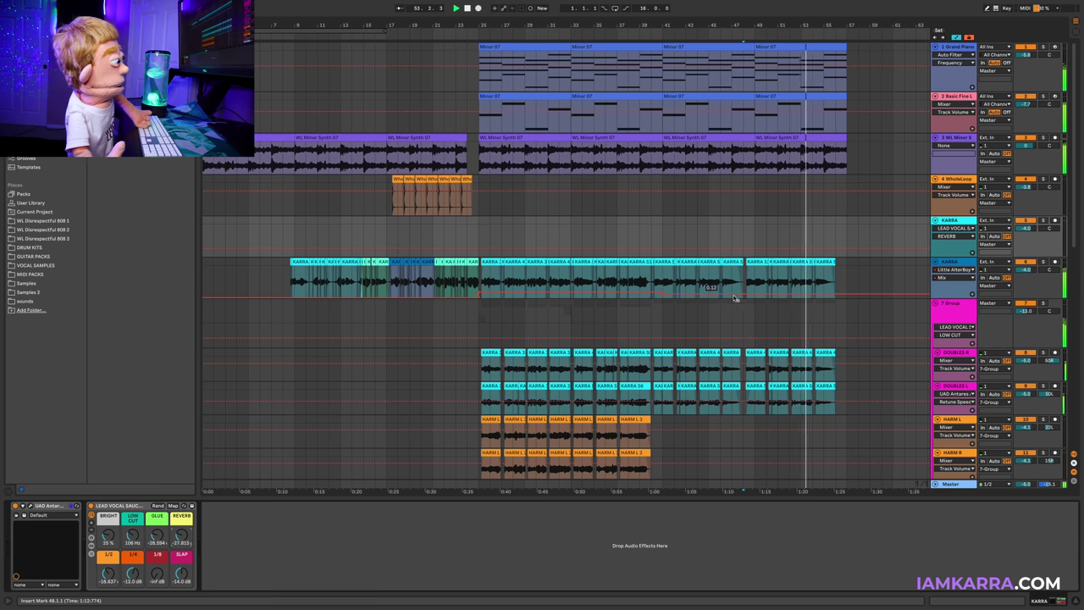
{"action": "key", "text": "a"}
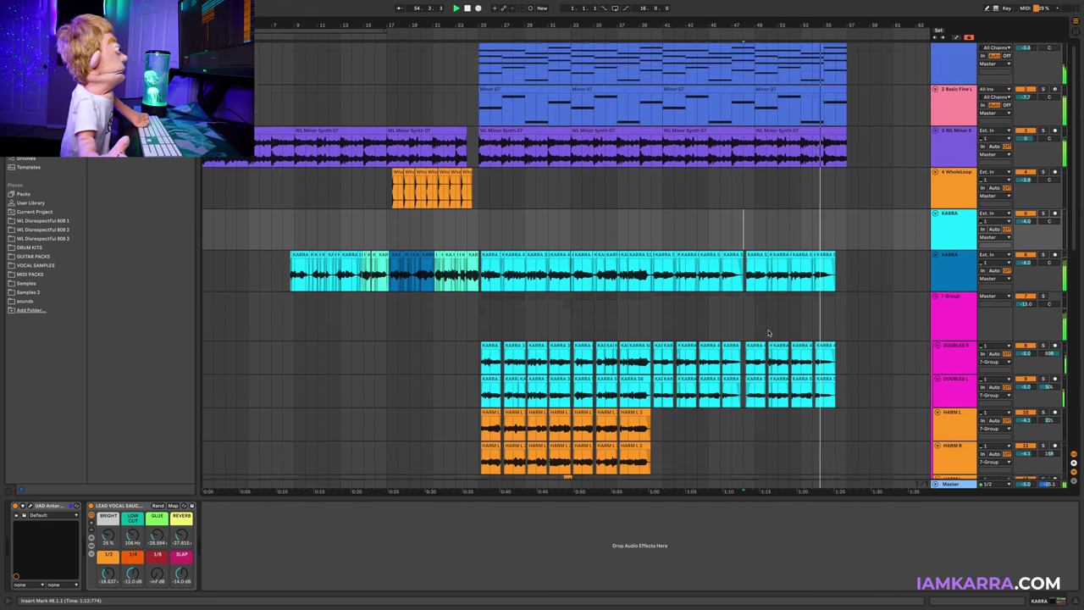
{"action": "scroll", "coordinate": [771, 335], "scroll_direction": "down", "scroll_amount": 10}
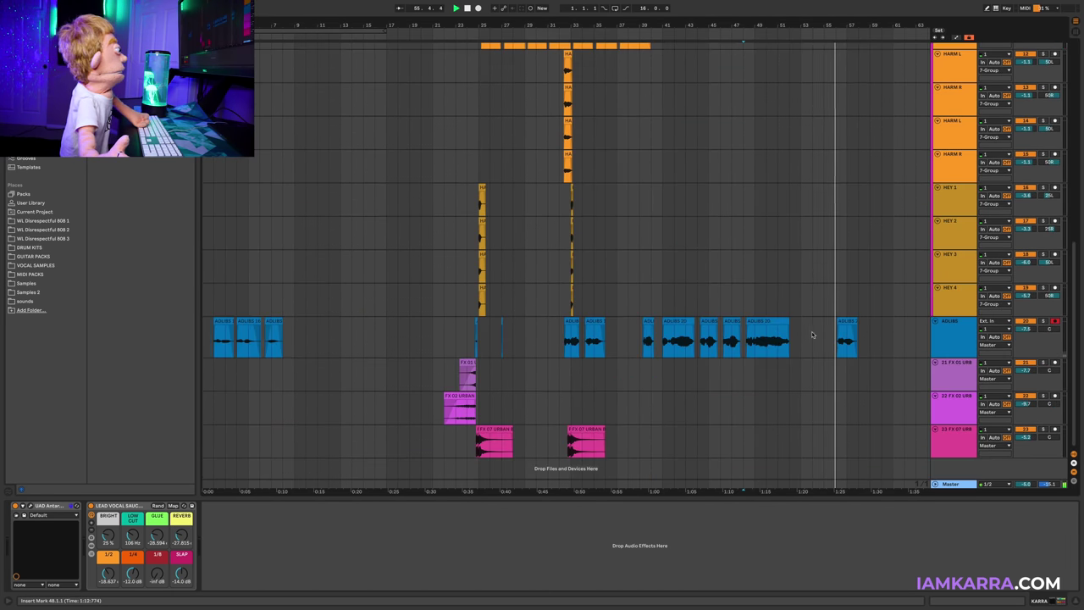
- Automate the 1/2 delay macro on the ADLIBS track down to -inf dB from 55.1.1 onward
{"action": "left_click", "coordinate": [832, 328]}
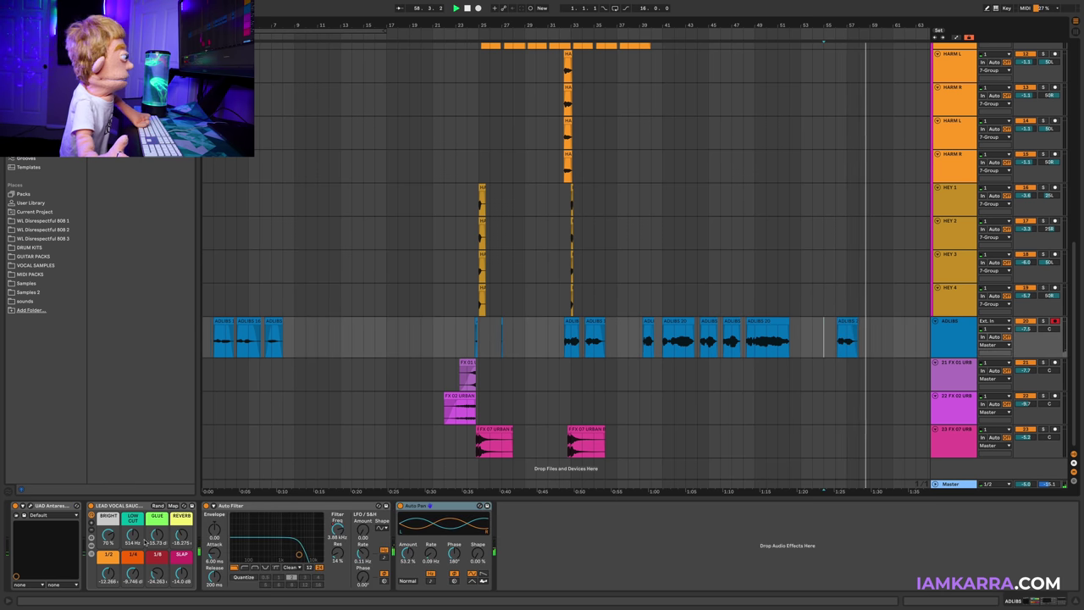
{"action": "left_click_drag", "start_coordinate": [113, 574], "coordinate": [114, 571]}
{"action": "key", "text": "a"}
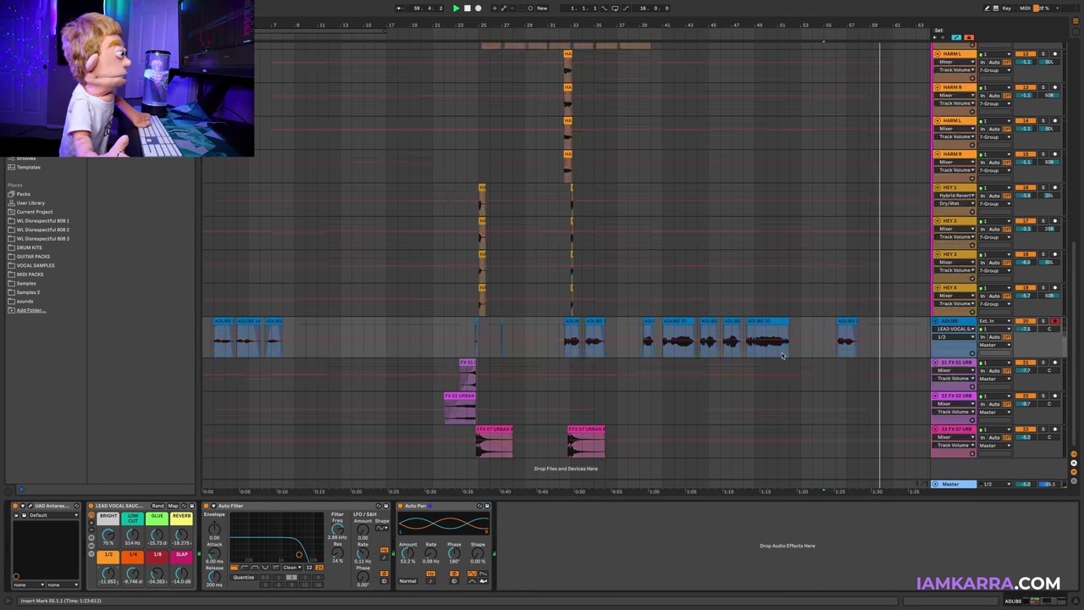
{"action": "left_click", "coordinate": [825, 341]}
{"action": "left_click_drag", "start_coordinate": [832, 341], "coordinate": [825, 358]}
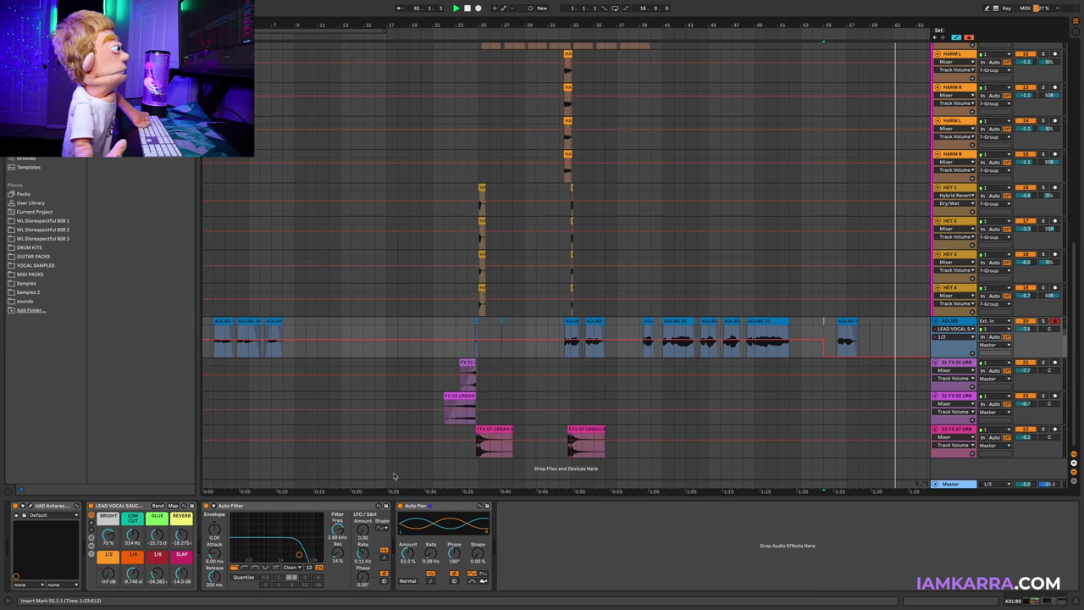
- Ramp the 1/4 delay macro automation on the ADLIBS track down to -inf dB between 55.1.1 and 56.1.1
{"action": "left_click", "coordinate": [134, 573]}
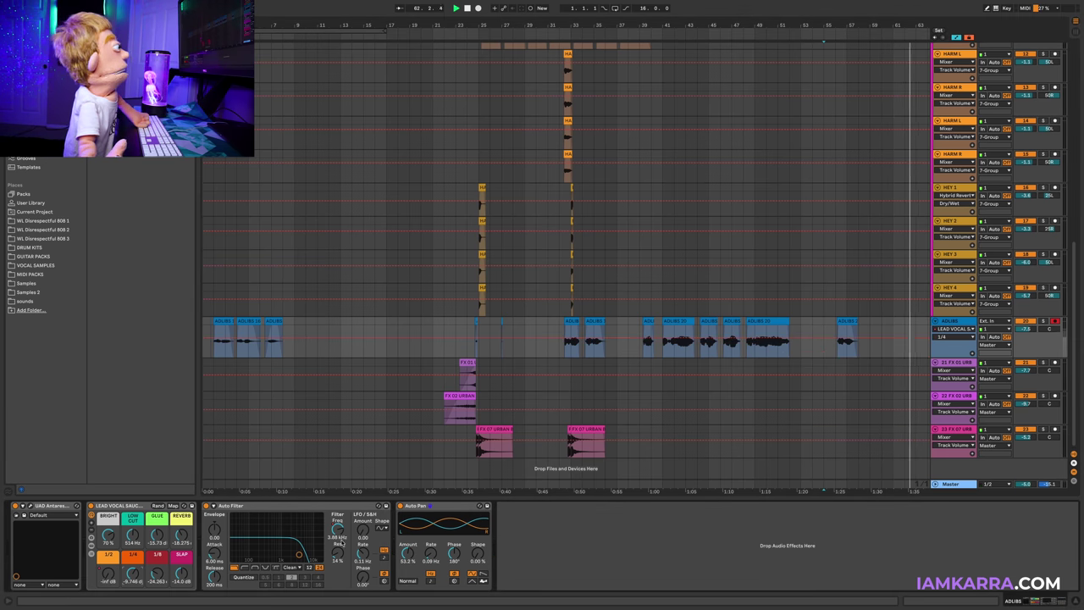
{"action": "left_click", "coordinate": [826, 340]}
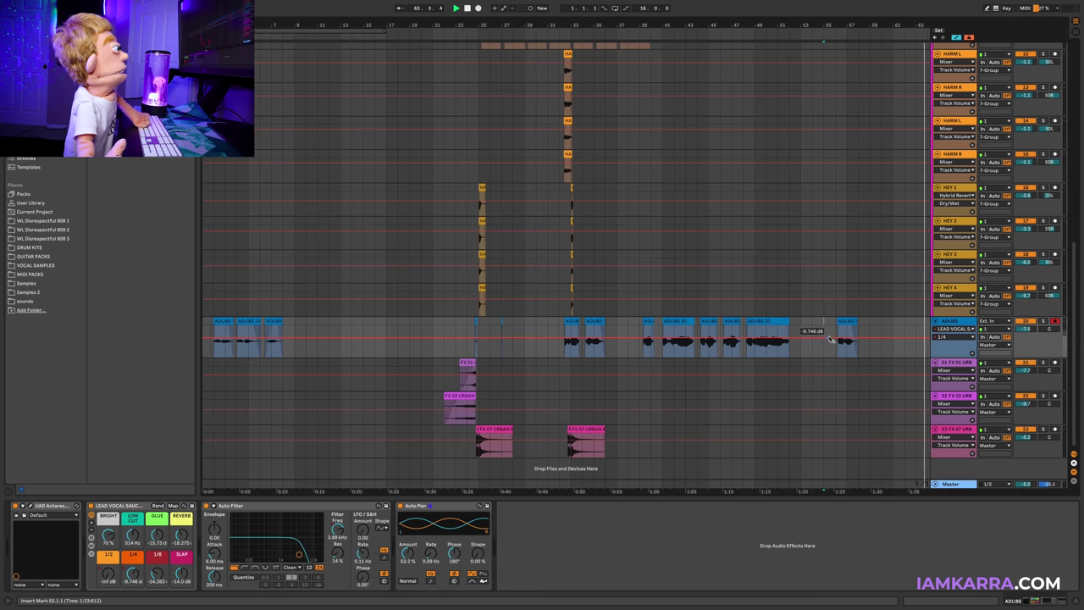
{"action": "left_click_drag", "start_coordinate": [834, 340], "coordinate": [836, 357]}
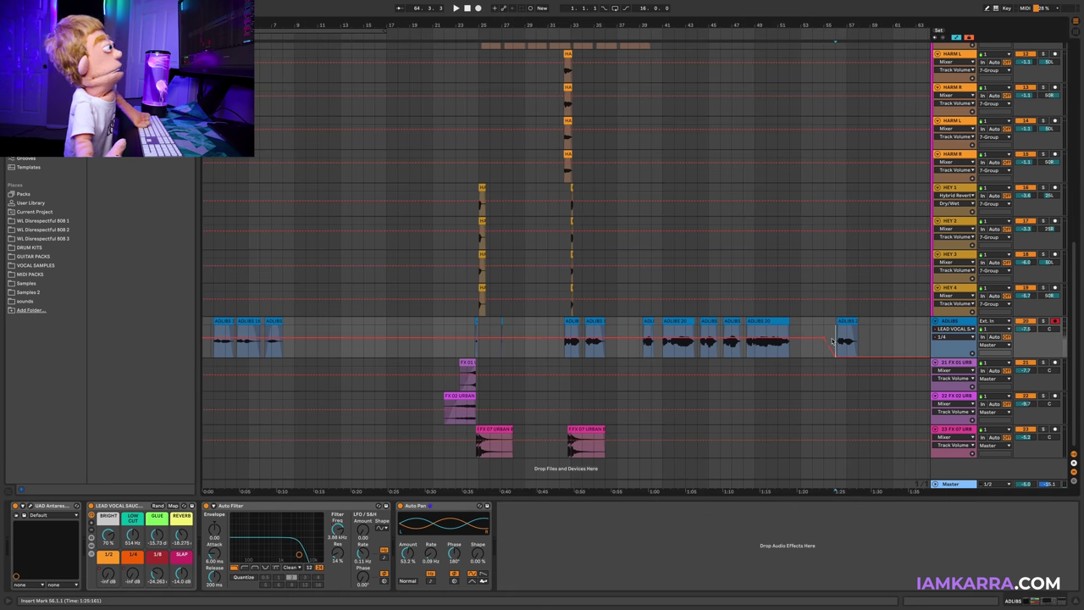
{"action": "key", "text": "a"}
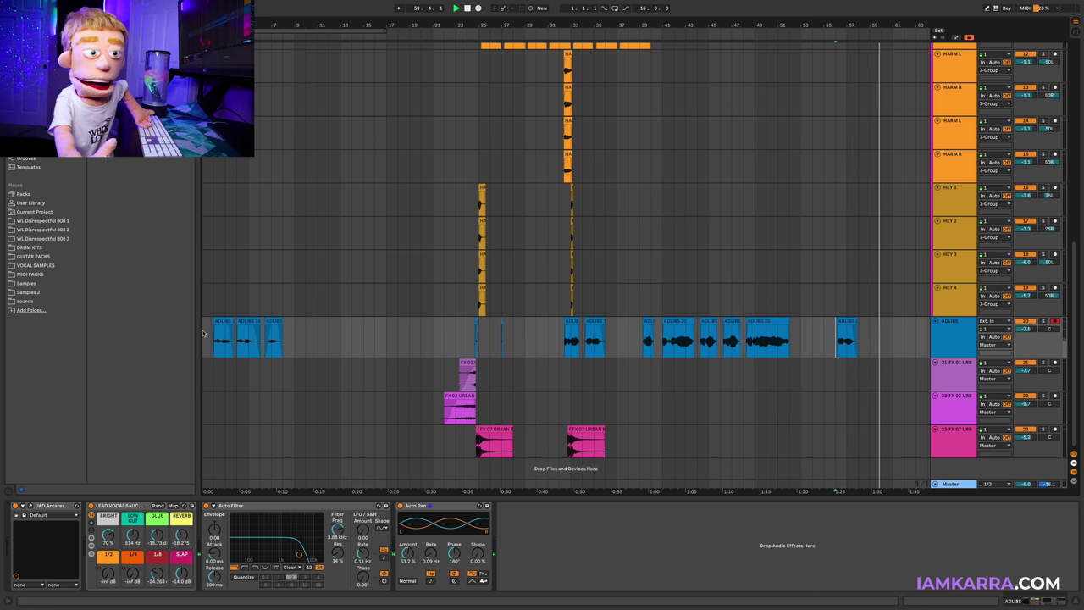
- Play the opening ad-libs from 1.1.1 and set the ADLIBS track's Auto Filter frequency to about 3.1 kHz
{"action": "left_click_drag", "start_coordinate": [212, 326], "coordinate": [196, 322]}
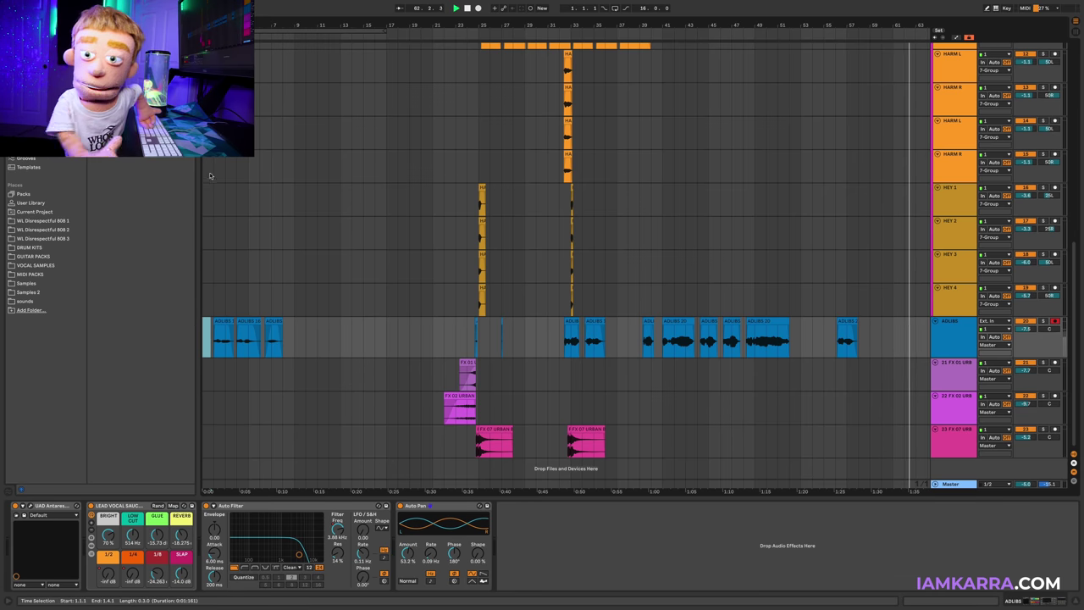
{"action": "key", "text": "plus"}
{"action": "key", "text": "plus"}
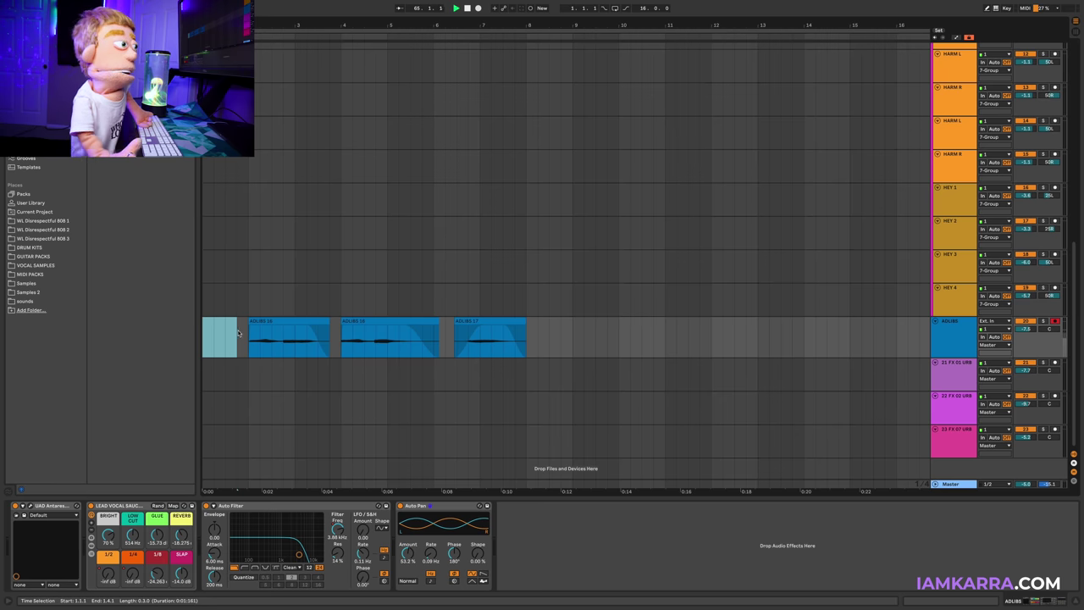
{"action": "left_click", "coordinate": [209, 335]}
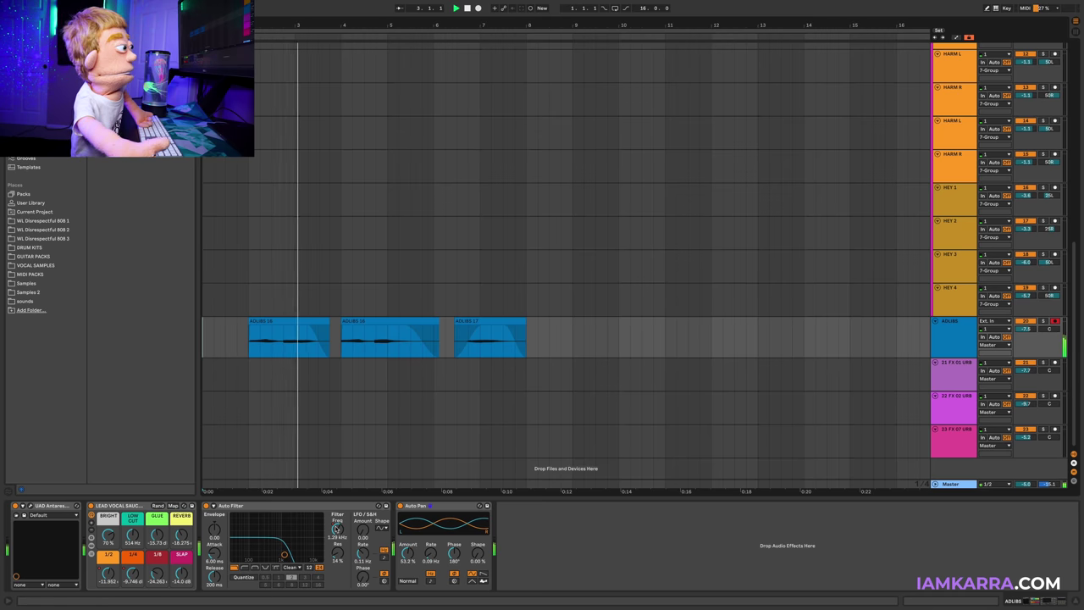
{"action": "left_click_drag", "start_coordinate": [338, 532], "coordinate": [339, 529]}
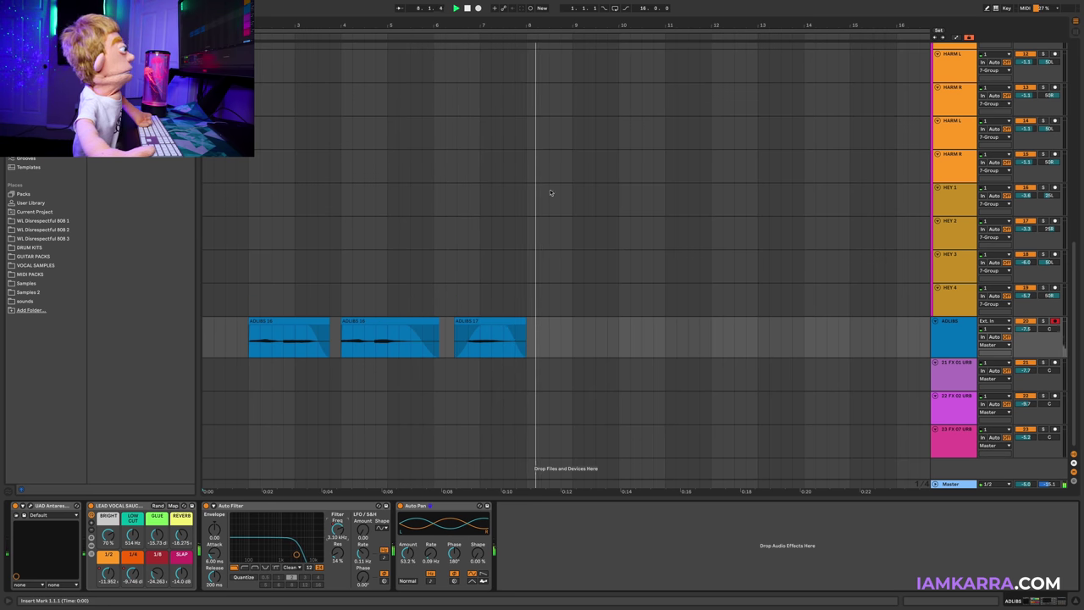
- Display the 1/4 delay macro's automation on the lower KARRA track and adjust the curve with a breakpoint at about bar 17
{"action": "left_click_drag", "start_coordinate": [556, 26], "coordinate": [410, 27]}
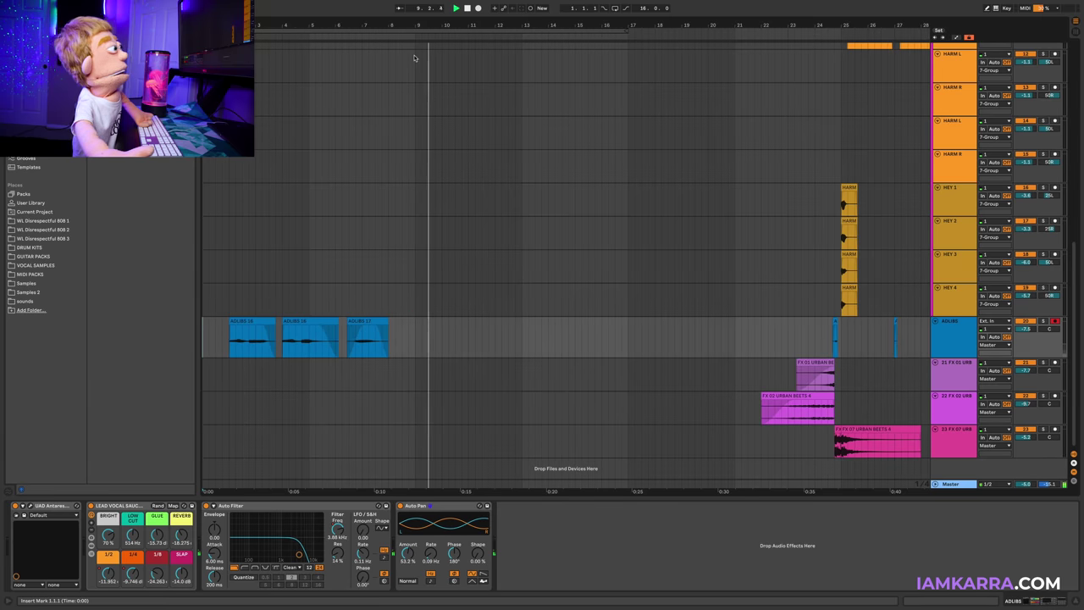
{"action": "scroll", "coordinate": [411, 60], "scroll_direction": "up", "scroll_amount": 5}
{"action": "scroll", "coordinate": [411, 61], "scroll_direction": "up", "scroll_amount": 5}
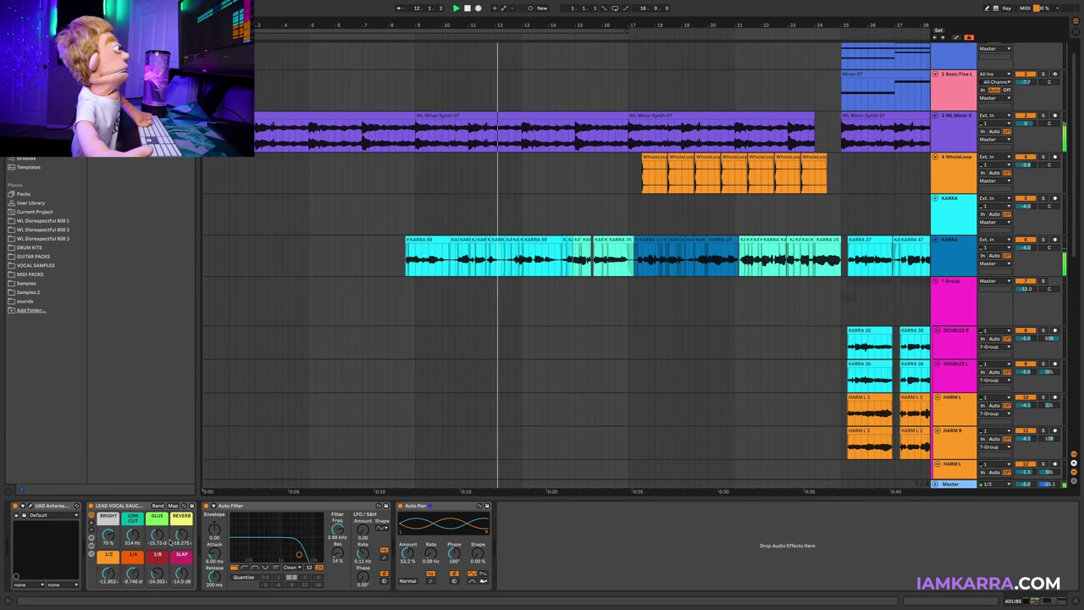
{"action": "key", "text": "a"}
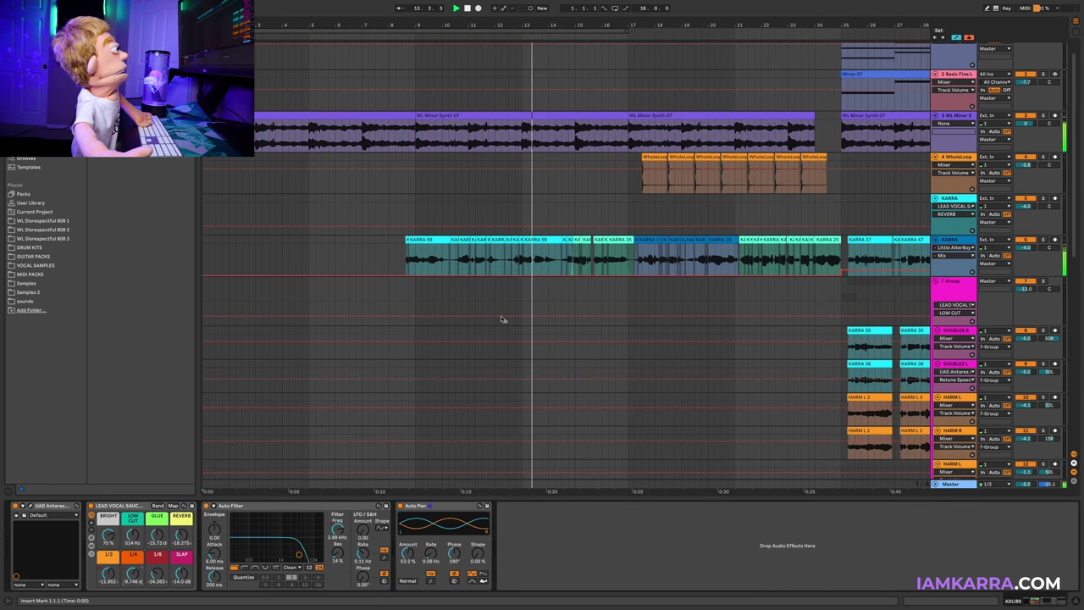
{"action": "right_click", "coordinate": [133, 572]}
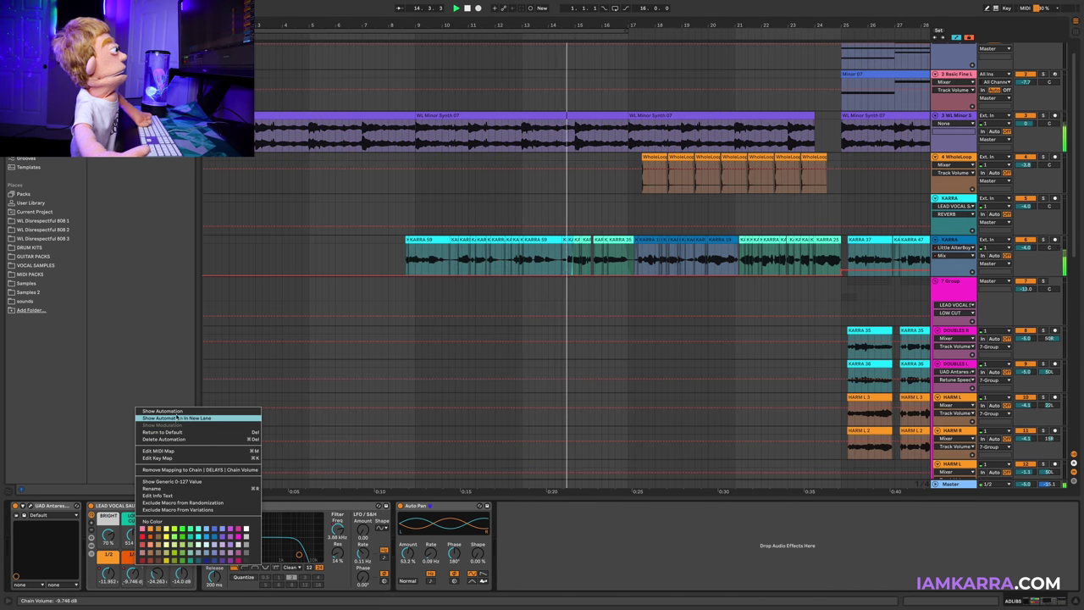
{"action": "left_click", "coordinate": [166, 412]}
{"action": "scroll", "coordinate": [424, 297], "scroll_direction": "up", "scroll_amount": 10}
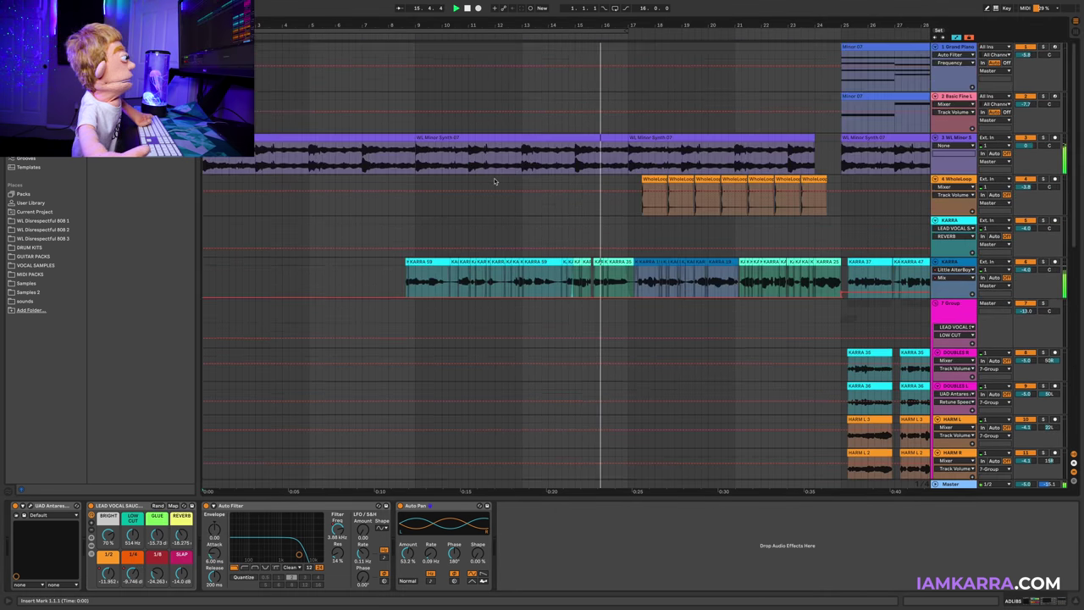
{"action": "left_click", "coordinate": [405, 275]}
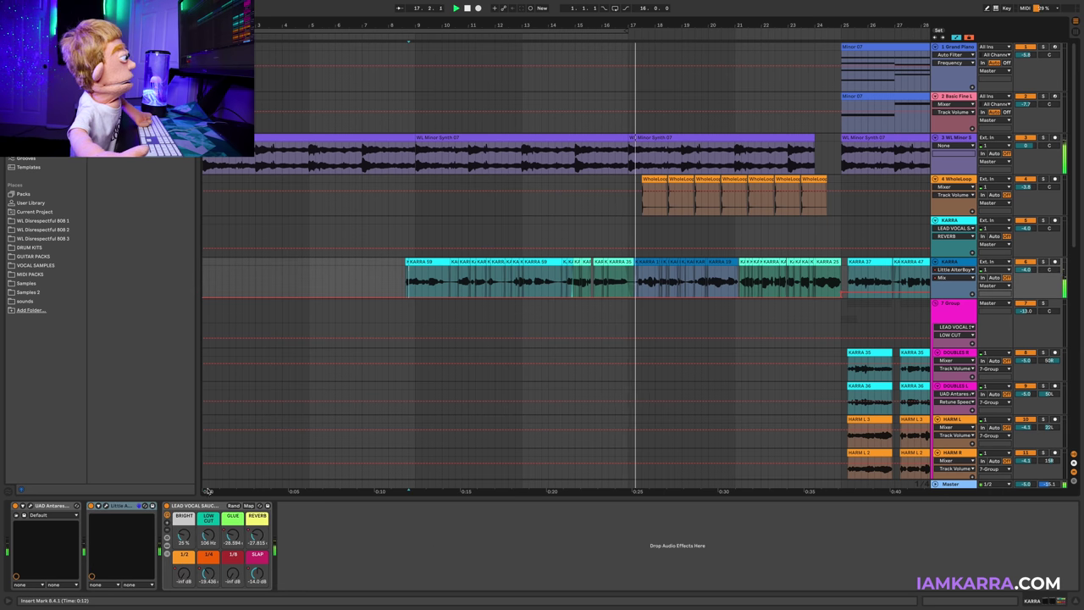
{"action": "right_click", "coordinate": [207, 573]}
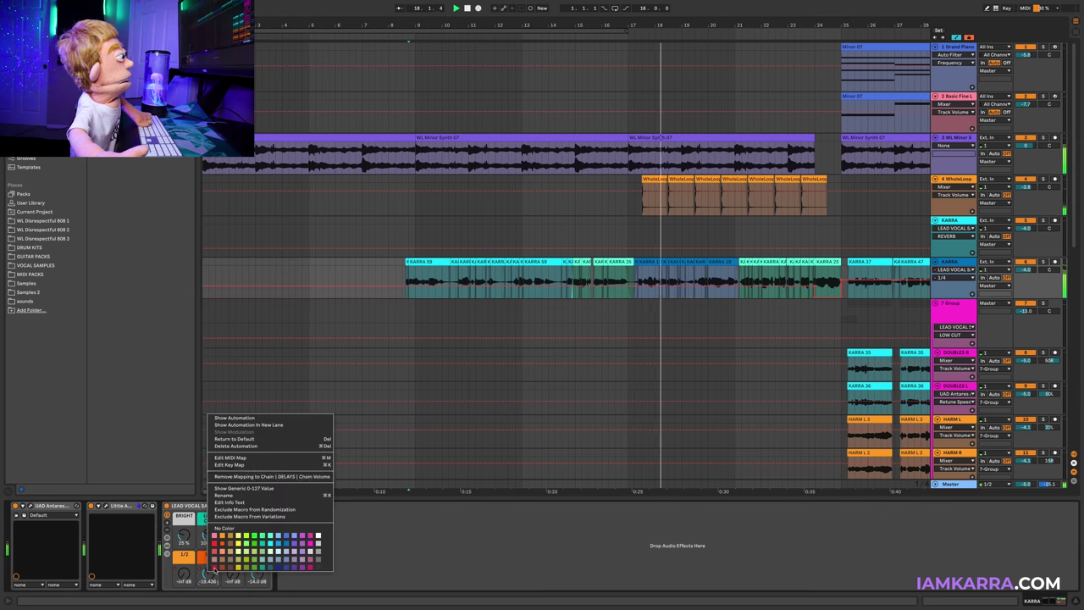
{"action": "left_click", "coordinate": [248, 421]}
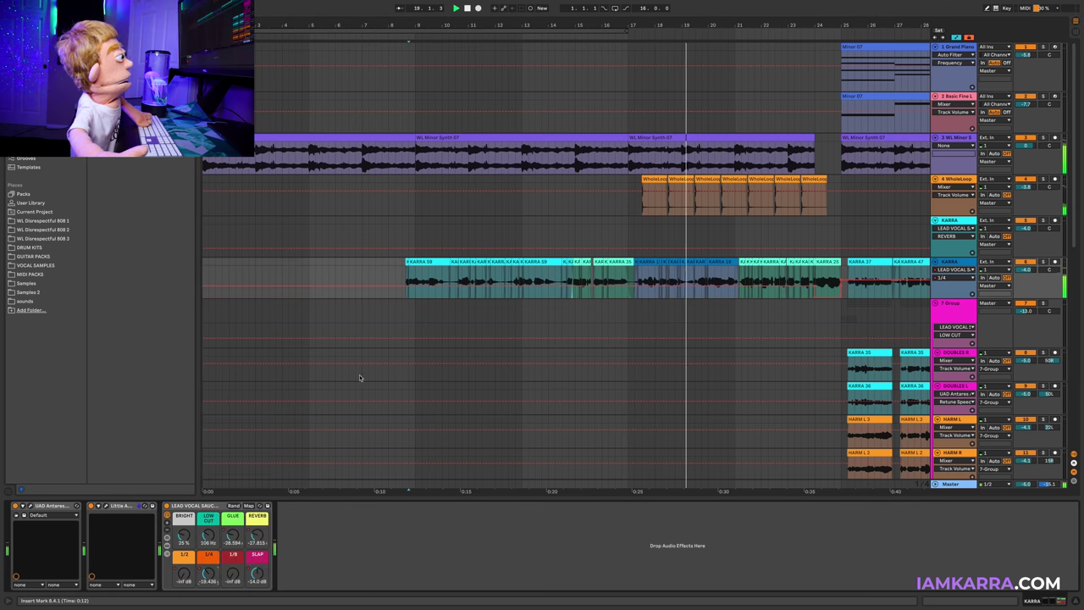
{"action": "left_click", "coordinate": [629, 292]}
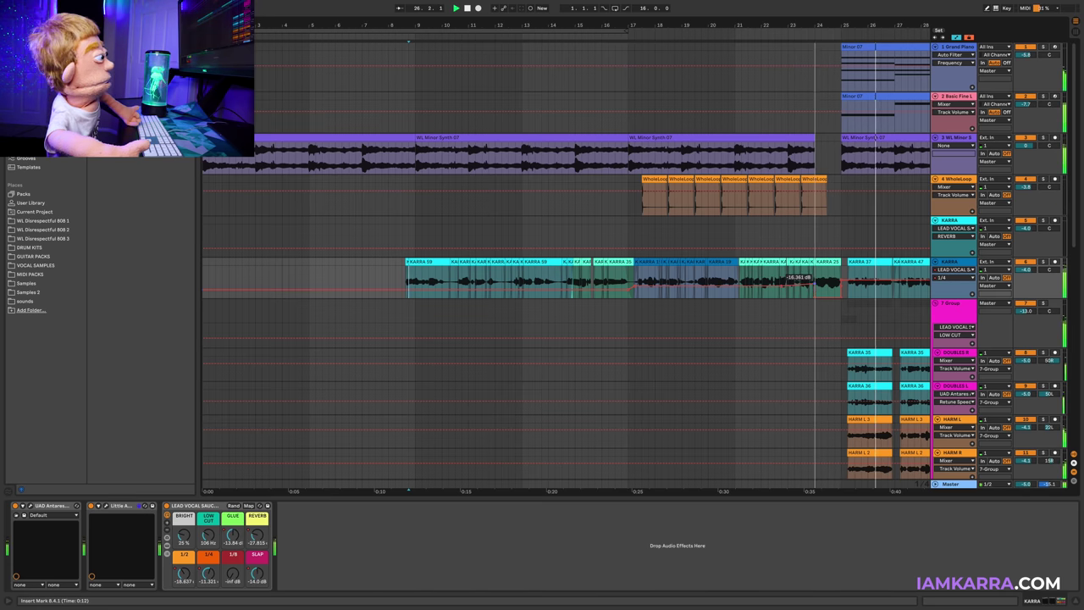
- Play on from bar 26 while examining the doubles, harmony, HEY and ad-lib clips across the chorus
{"action": "key", "text": "a"}
{"action": "key", "text": "a"}
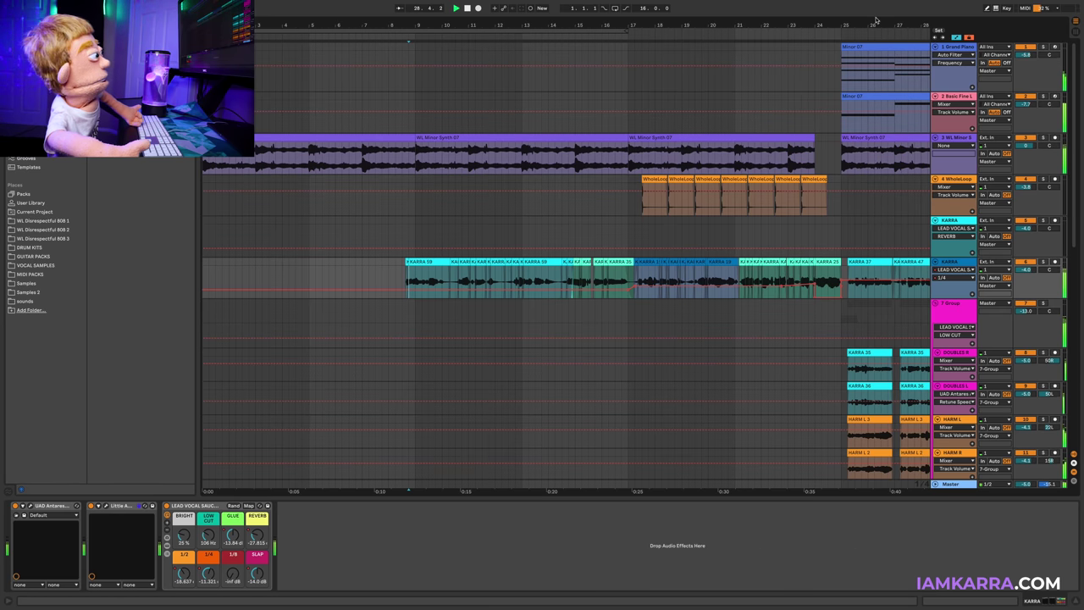
{"action": "key", "text": "a"}
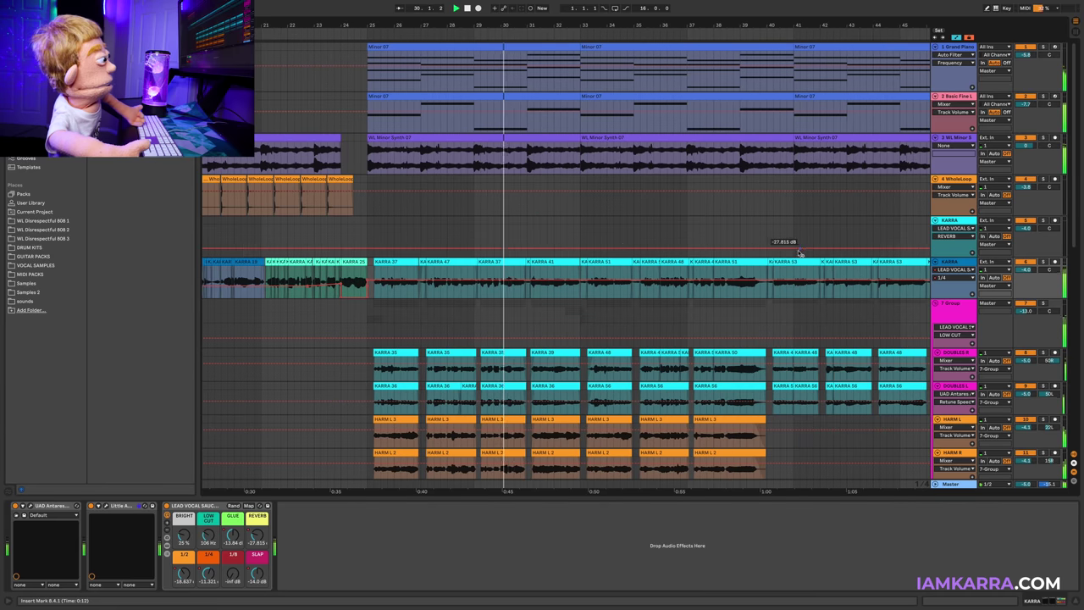
{"action": "scroll", "coordinate": [752, 248], "scroll_direction": "down", "scroll_amount": 5}
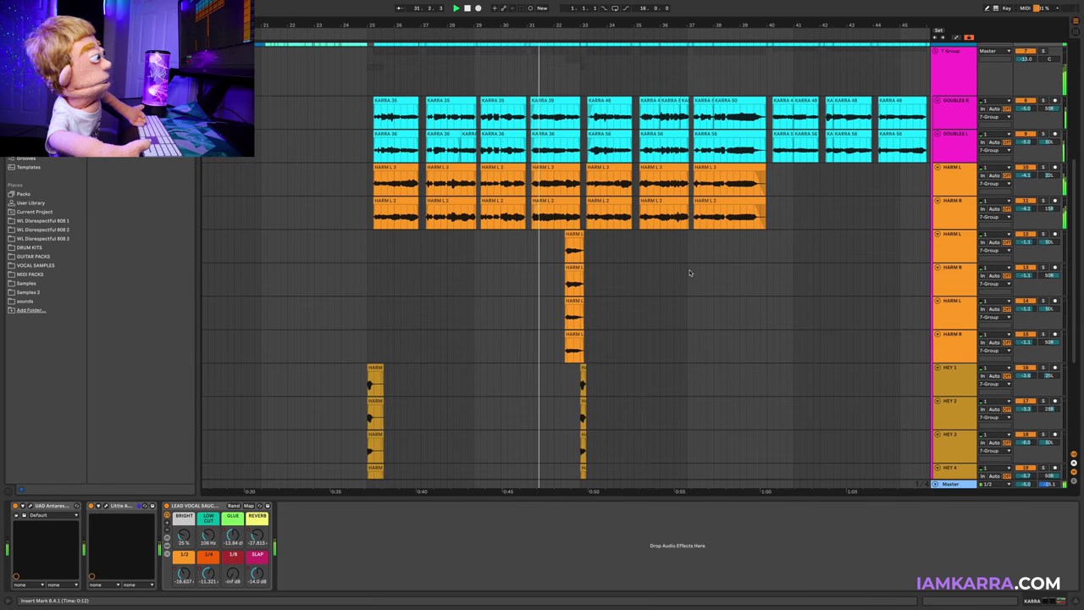
{"action": "scroll", "coordinate": [689, 269], "scroll_direction": "up", "scroll_amount": 1}
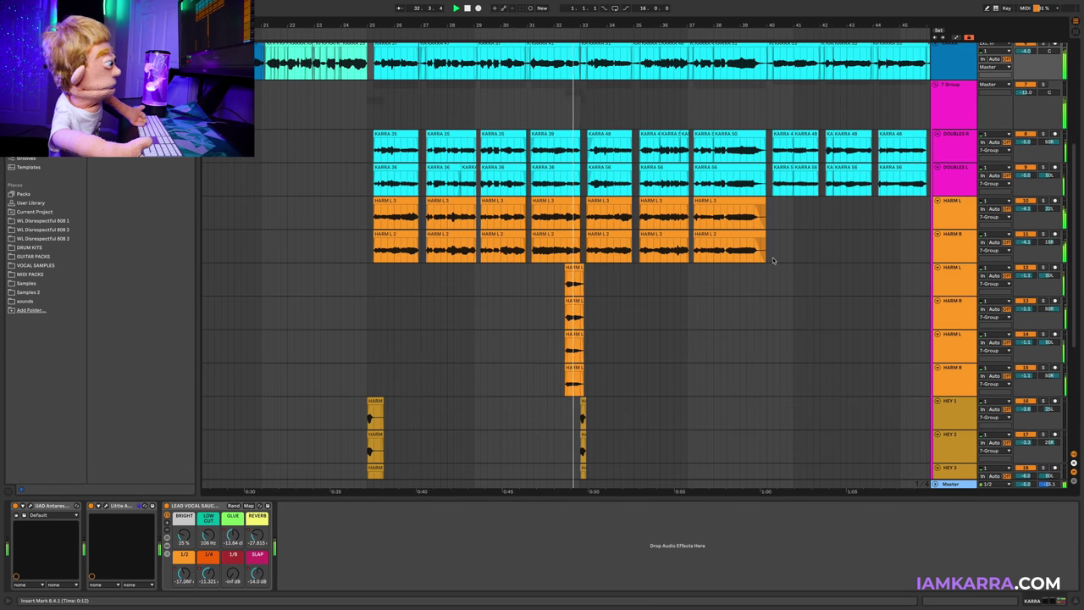
{"action": "scroll", "coordinate": [690, 259], "scroll_direction": "down", "scroll_amount": 6}
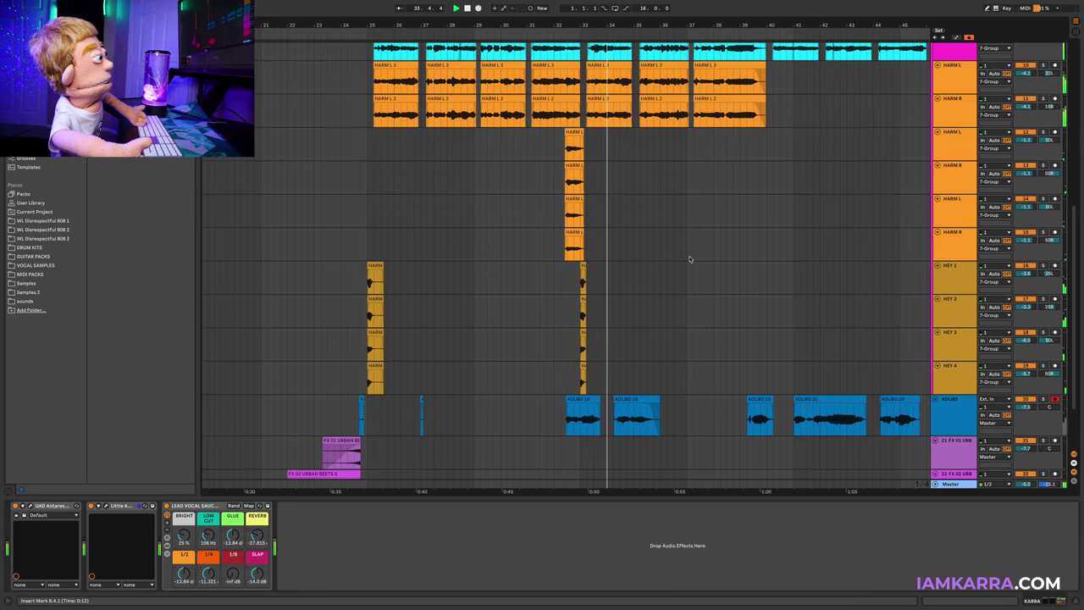
{"action": "scroll", "coordinate": [700, 266], "scroll_direction": "up", "scroll_amount": 4}
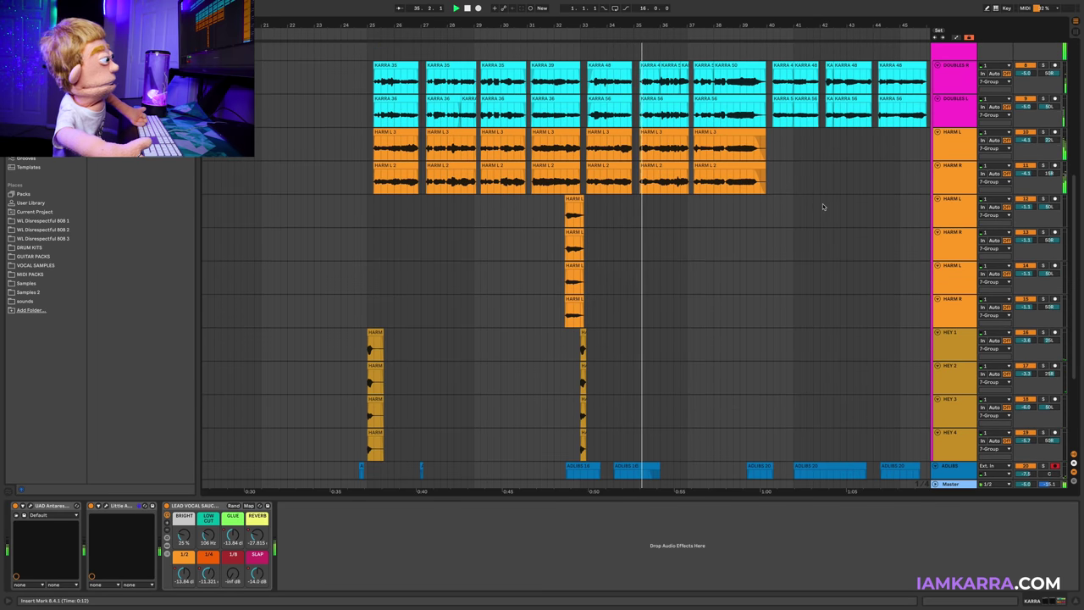
{"action": "scroll", "coordinate": [847, 204], "scroll_direction": "up", "scroll_amount": 4}
- On the 7 Group vocal rack, set 1/4 to about -14.5 dB, SLAP to about -21.3 dB and REVERB to about -24.9 dB
{"action": "left_click", "coordinate": [903, 182]}
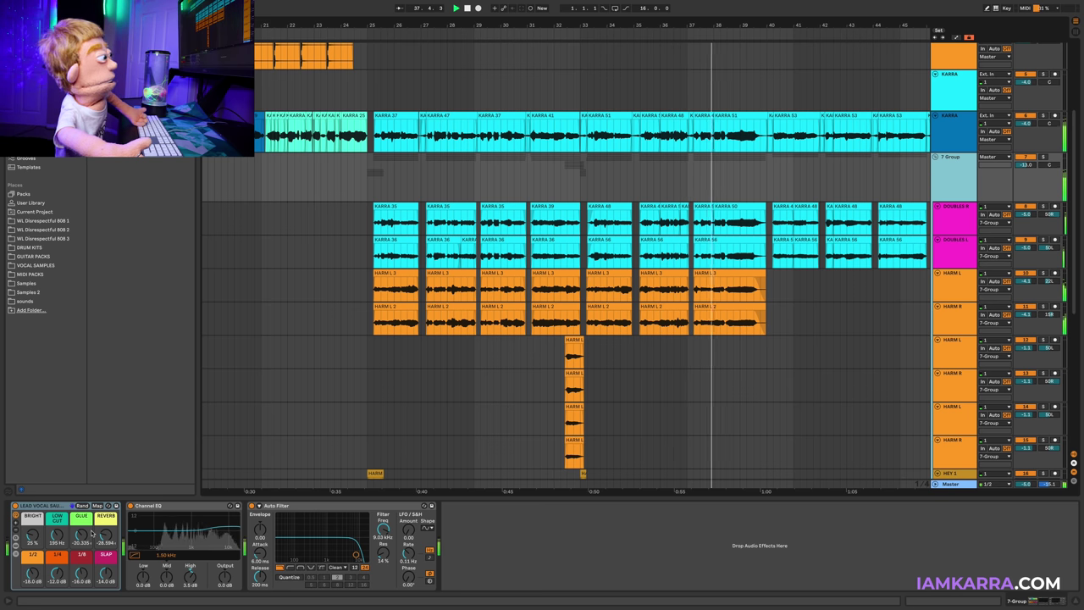
{"action": "scroll", "coordinate": [652, 61], "scroll_direction": "down", "scroll_amount": 3}
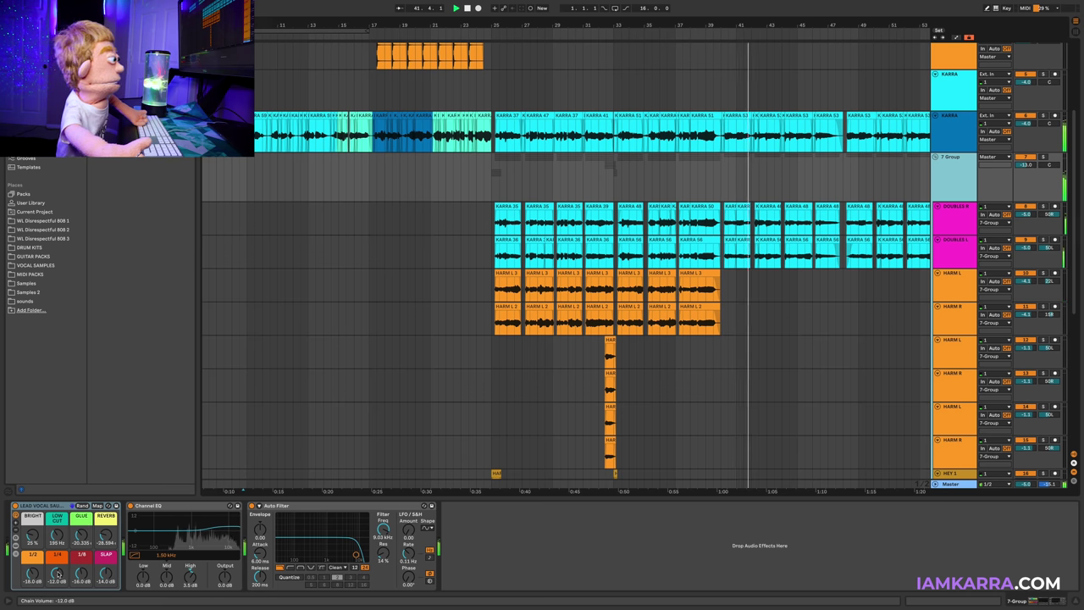
{"action": "left_click_drag", "start_coordinate": [58, 574], "coordinate": [58, 576]}
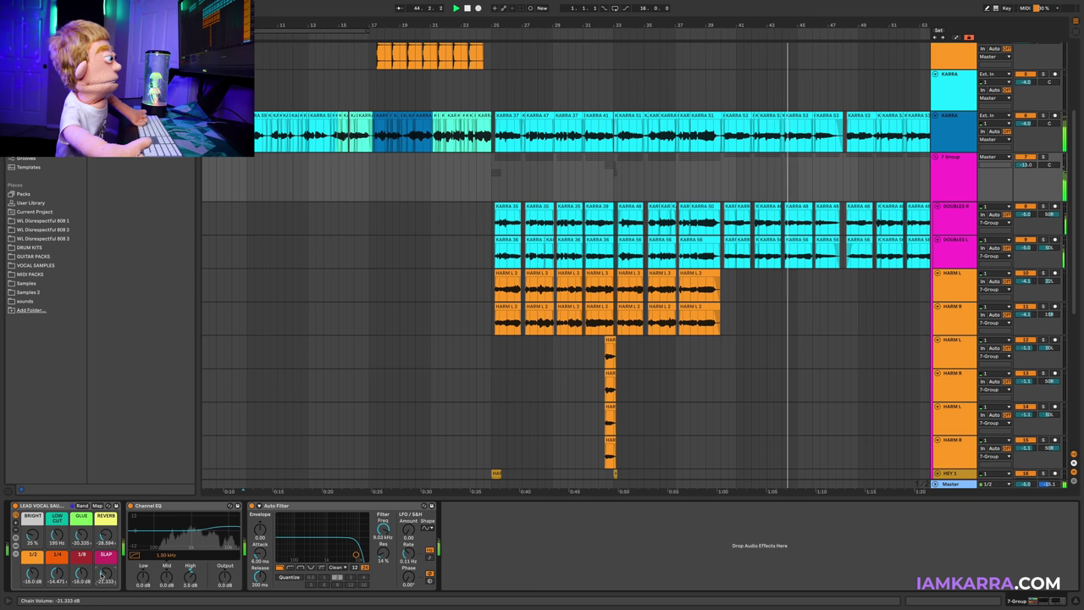
{"action": "left_click_drag", "start_coordinate": [104, 543], "coordinate": [105, 537]}
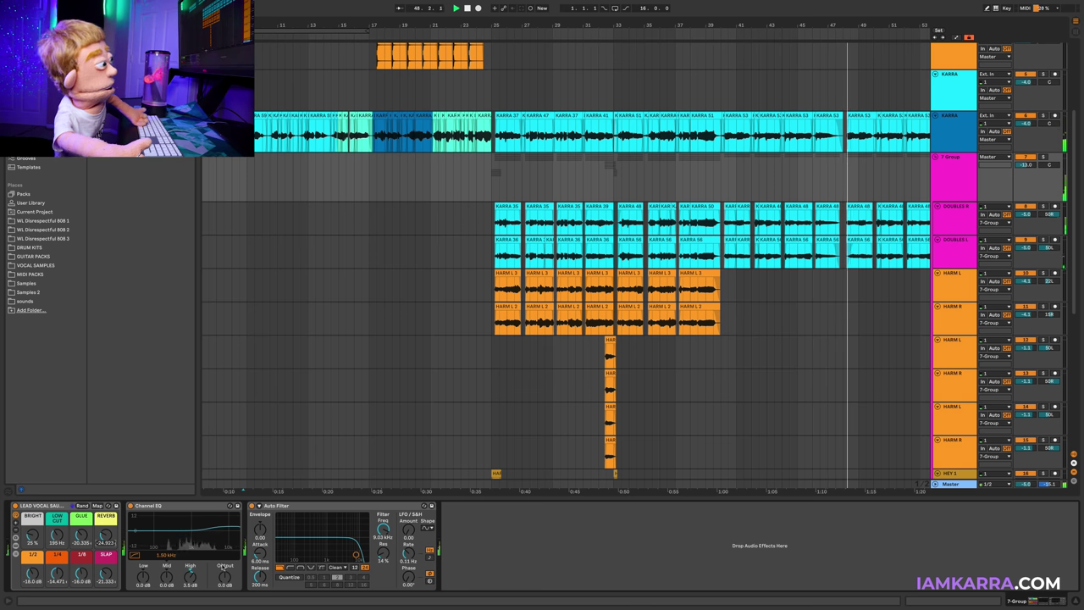
- Boost the 7 Group's Channel EQ High band to 7.9 dB, play to the end of the vocals and stop playback
{"action": "mouse_move", "coordinate": [191, 576]}
{"action": "left_mouse_down"}
{"action": "mouse_move", "coordinate": [191, 544]}
{"action": "mouse_move", "coordinate": [190, 569]}
{"action": "left_mouse_up"}
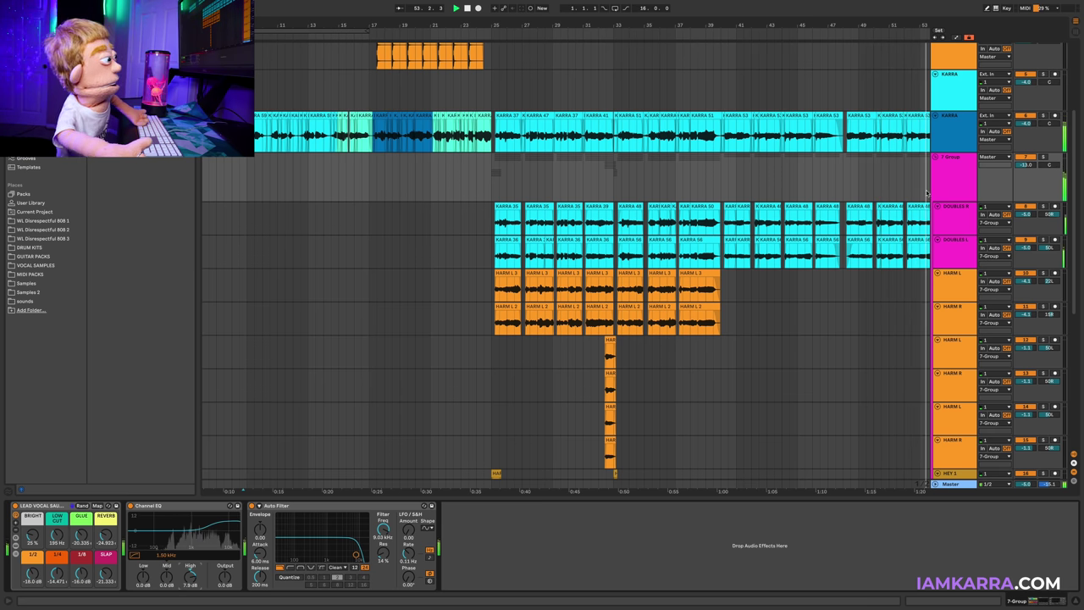
{"action": "scroll", "coordinate": [884, 248], "scroll_direction": "down", "scroll_amount": 3}
{"action": "scroll", "coordinate": [878, 141], "scroll_direction": "up", "scroll_amount": 4}
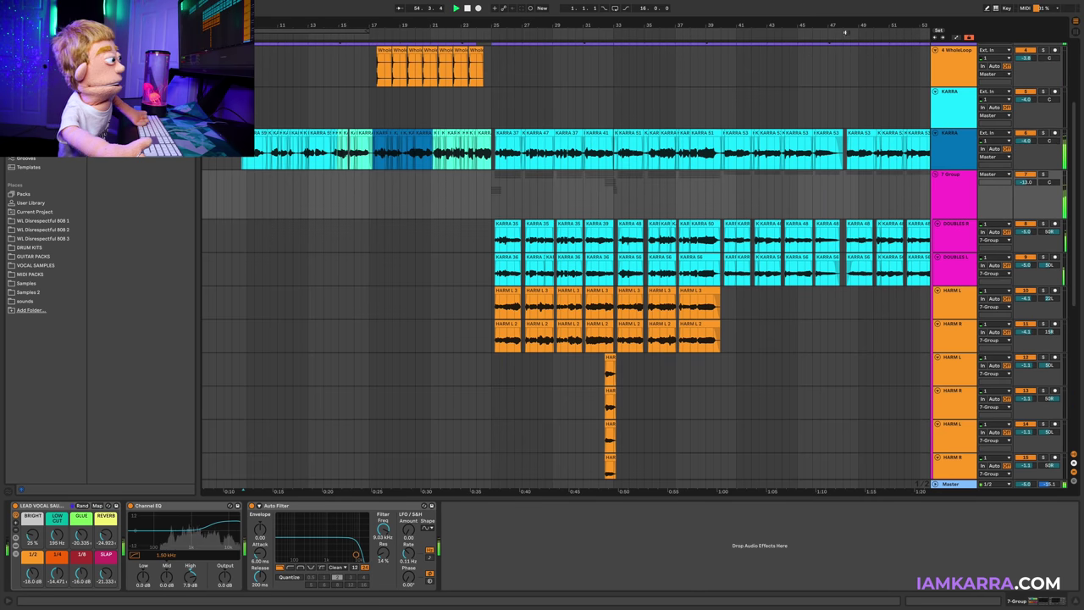
{"action": "left_click_drag", "start_coordinate": [845, 26], "coordinate": [679, 26]}
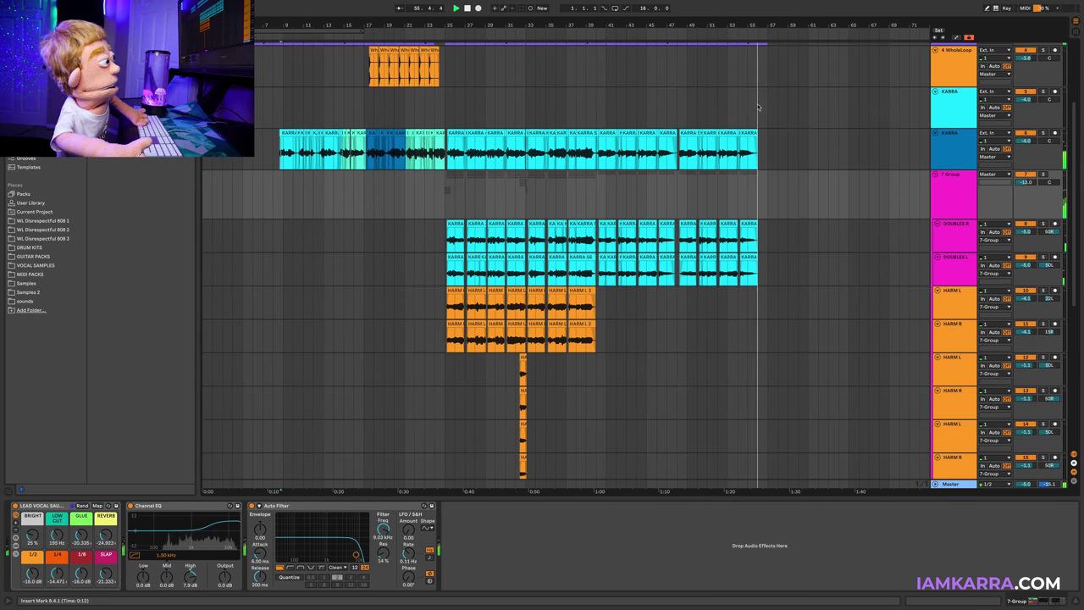
{"action": "key", "text": "space"}
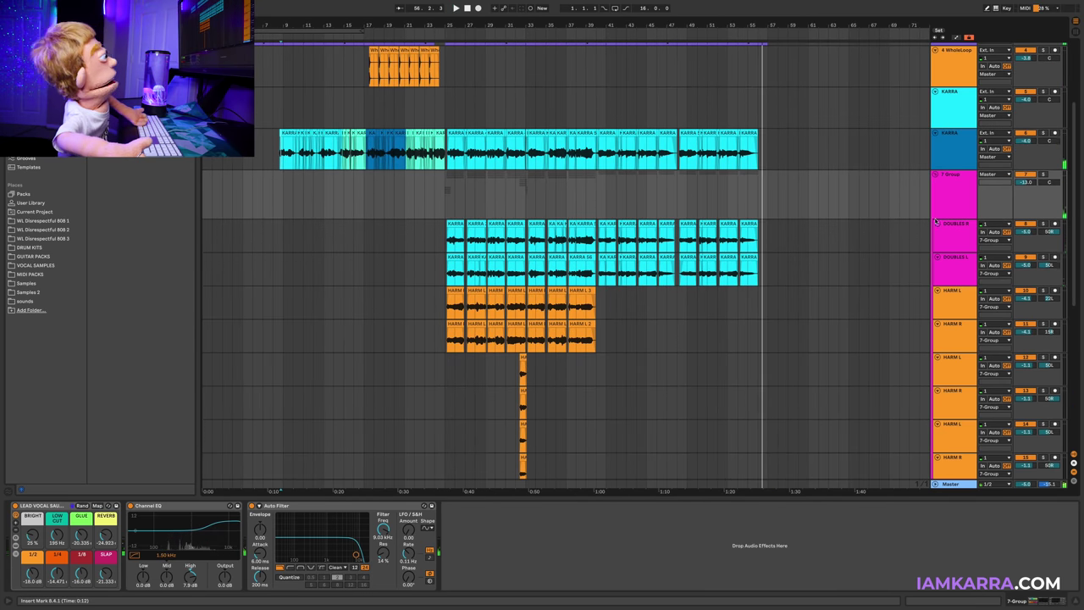
- Group the lower KARRA track and the 7 Group together and name the new group VOCALS
{"action": "left_click", "coordinate": [947, 125]}
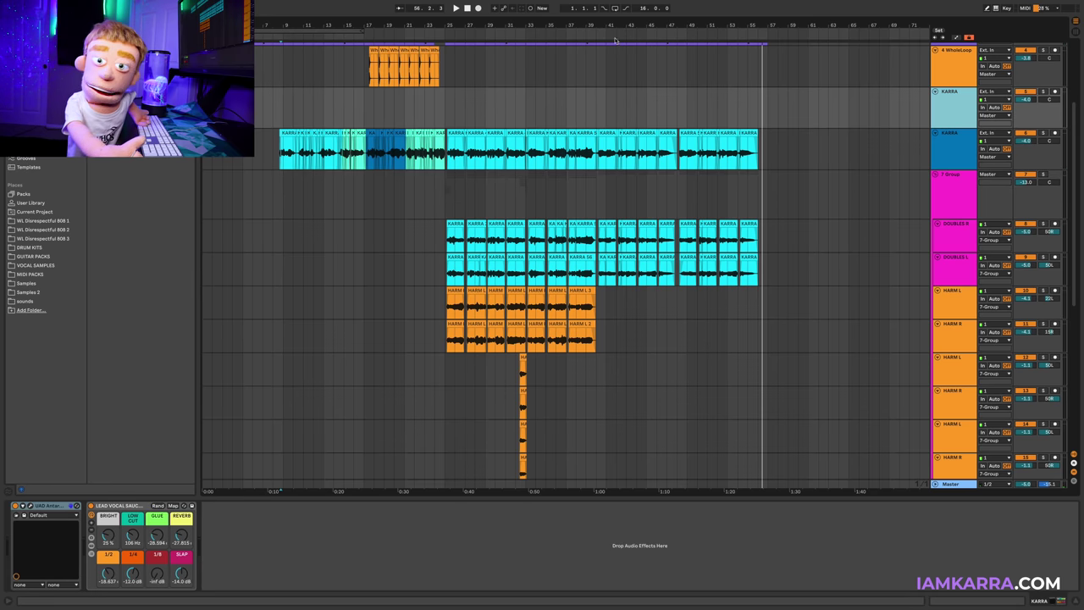
{"action": "scroll", "coordinate": [948, 147], "scroll_direction": "down", "scroll_amount": 1}
{"action": "left_click", "coordinate": [948, 148]}
{"action": "left_click", "coordinate": [951, 125]}
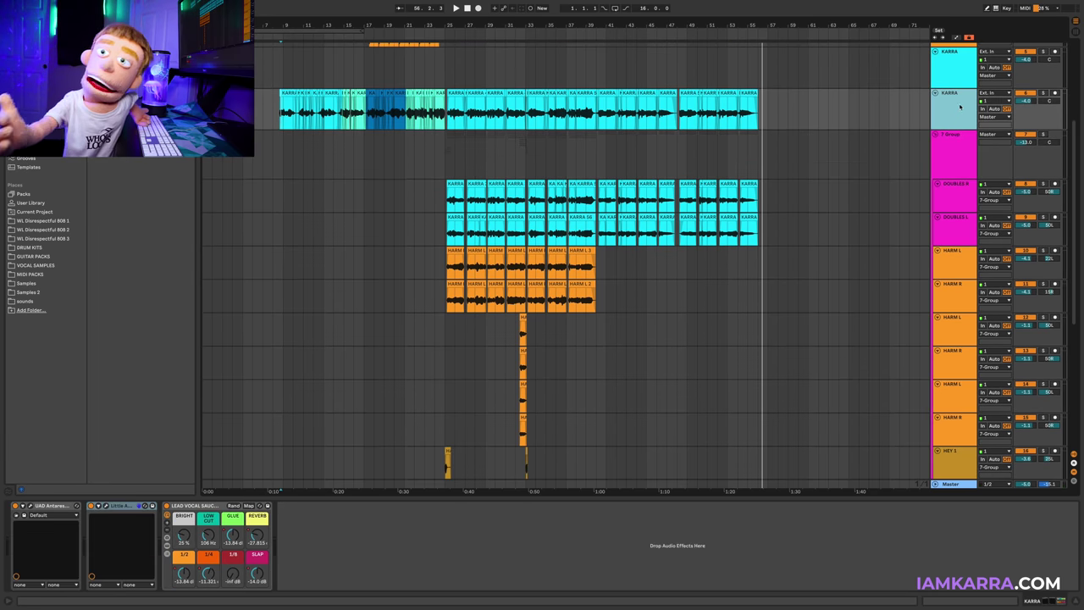
{"action": "left_click", "coordinate": [955, 134]}
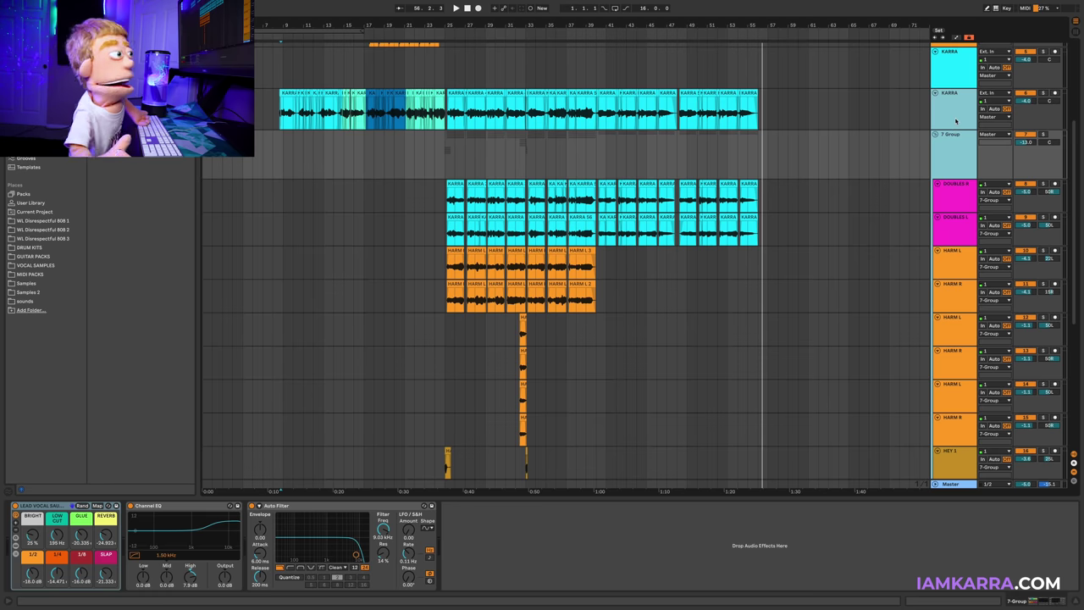
{"action": "key", "text": "ctrl+g"}
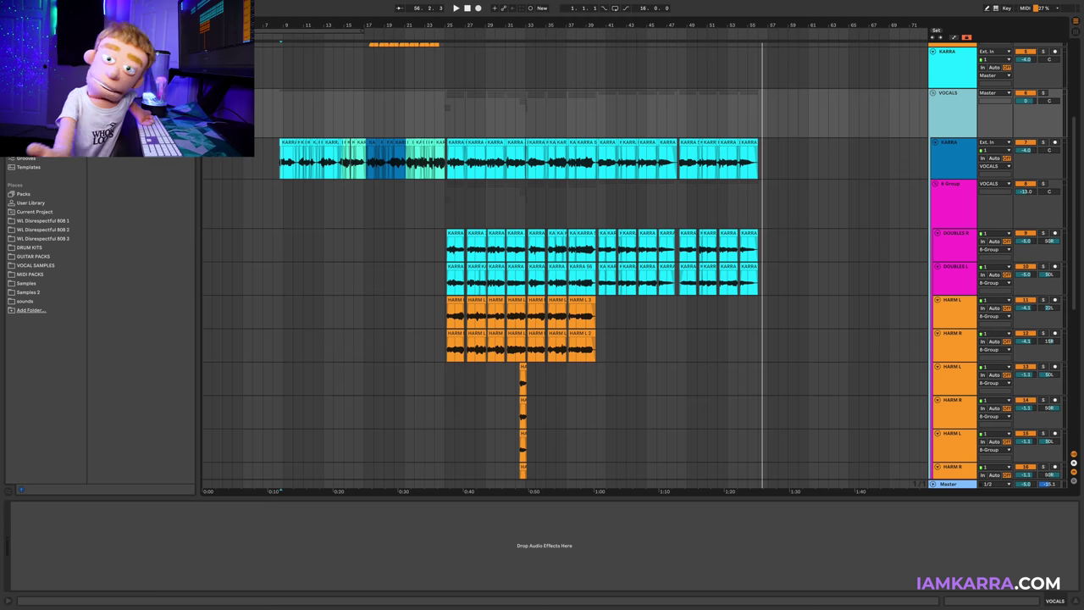
- Load the OTT.adv preset on the VOCALS group and set its Amount to 10 % and Output to -9.60 dB
{"action": "left_click", "coordinate": [33, 105]}
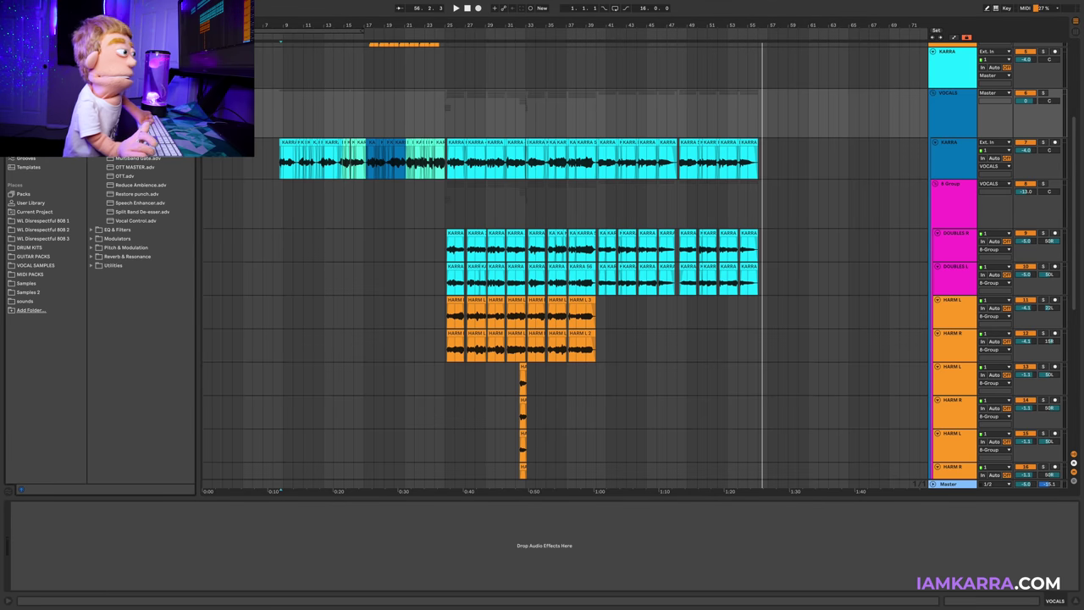
{"action": "left_click", "coordinate": [153, 177]}
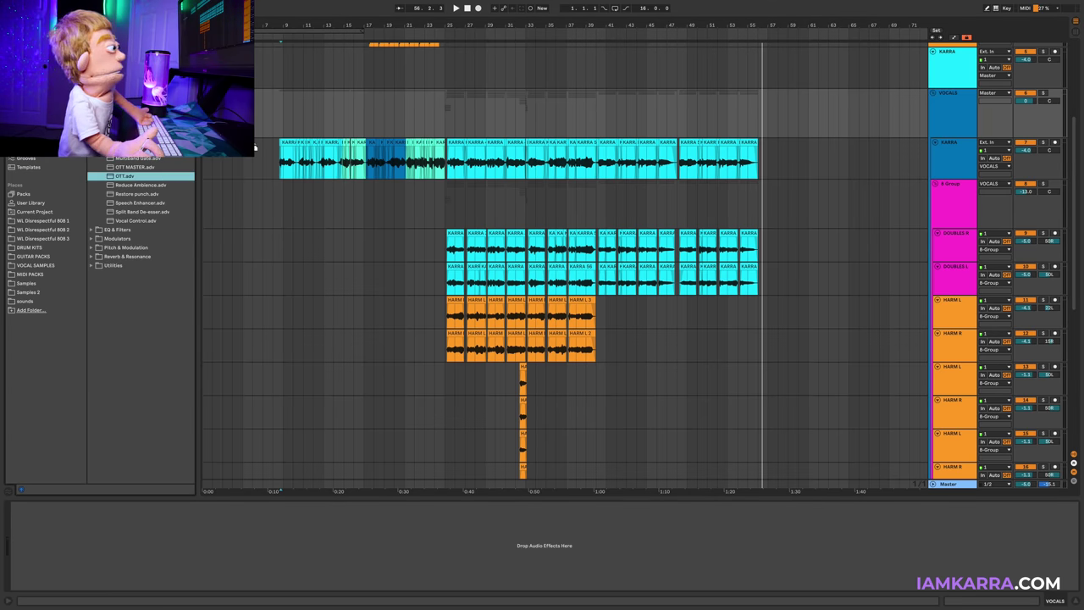
{"action": "left_click_drag", "start_coordinate": [291, 120], "coordinate": [290, 134]}
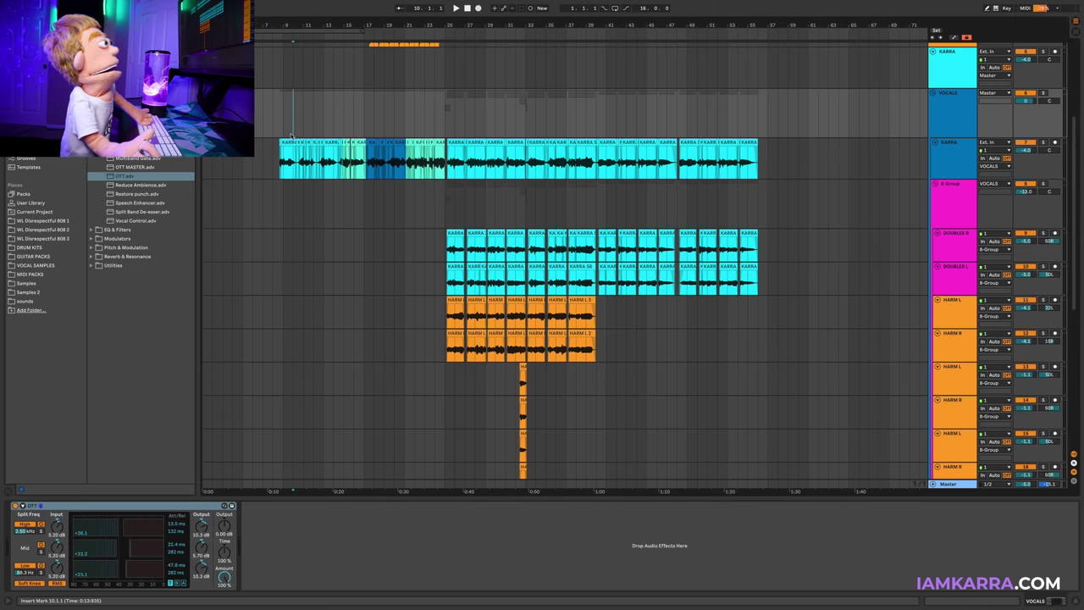
{"action": "left_click", "coordinate": [223, 578]}
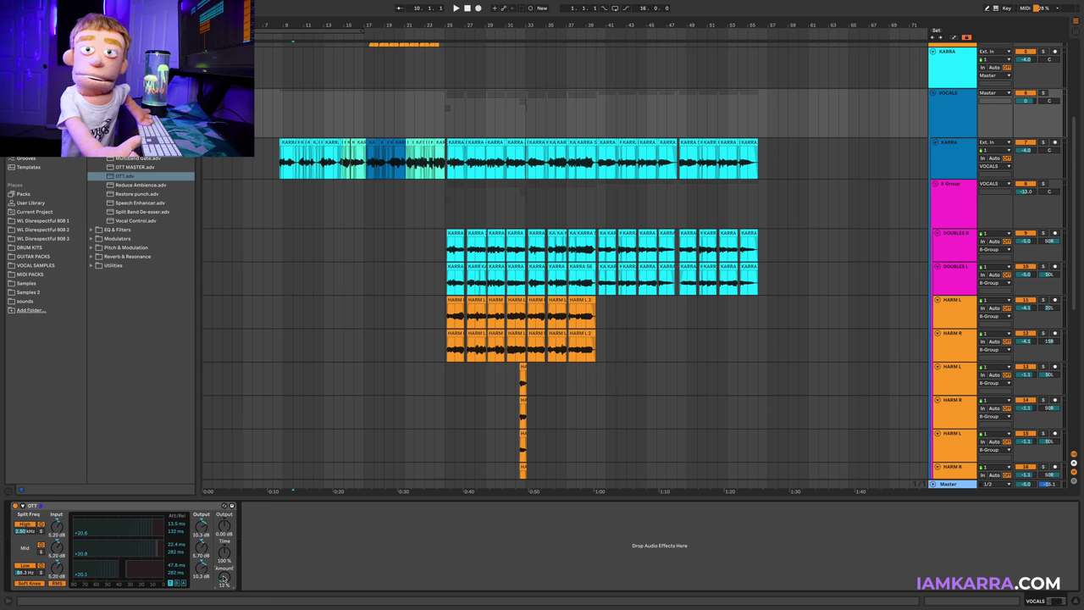
{"action": "key", "text": "space"}
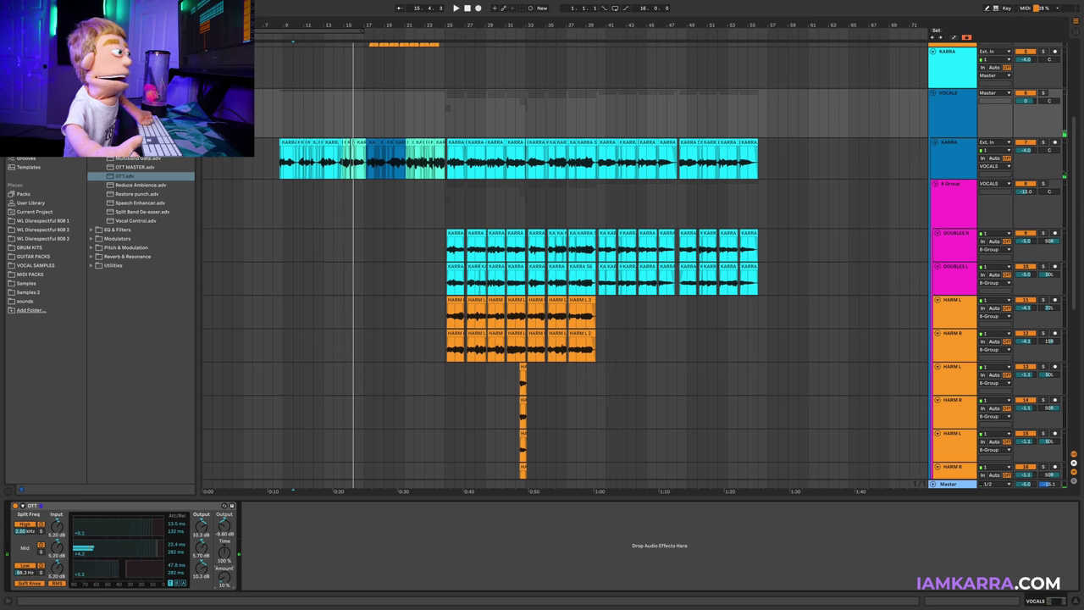
- Compare the VOCALS group with OTT bypassed and active during playback, and set OTT's Amount to 5.0 %
{"action": "key", "text": "space"}
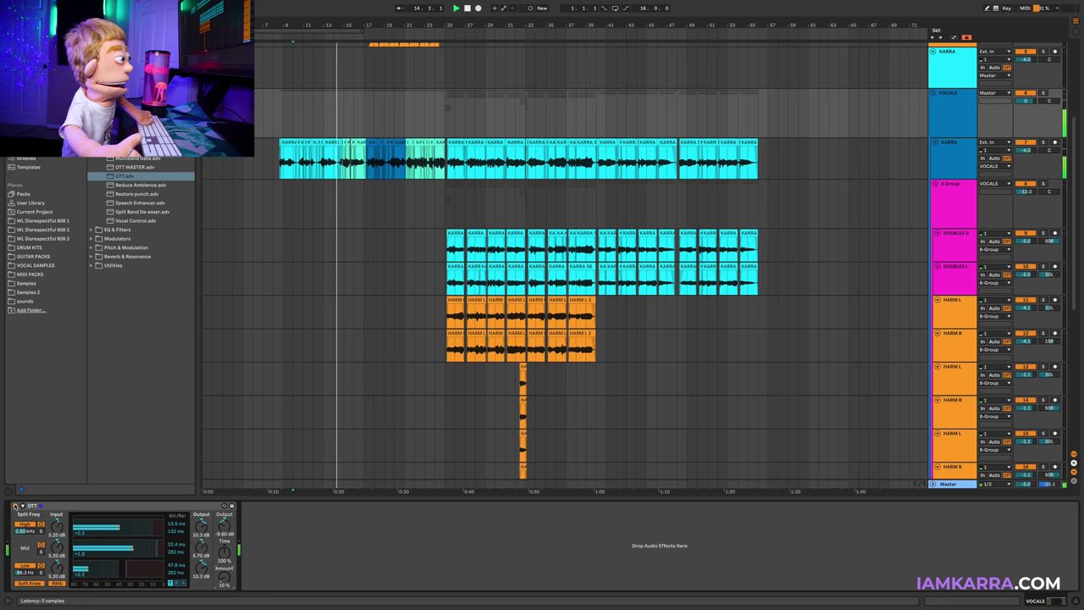
{"action": "left_click", "coordinate": [15, 506]}
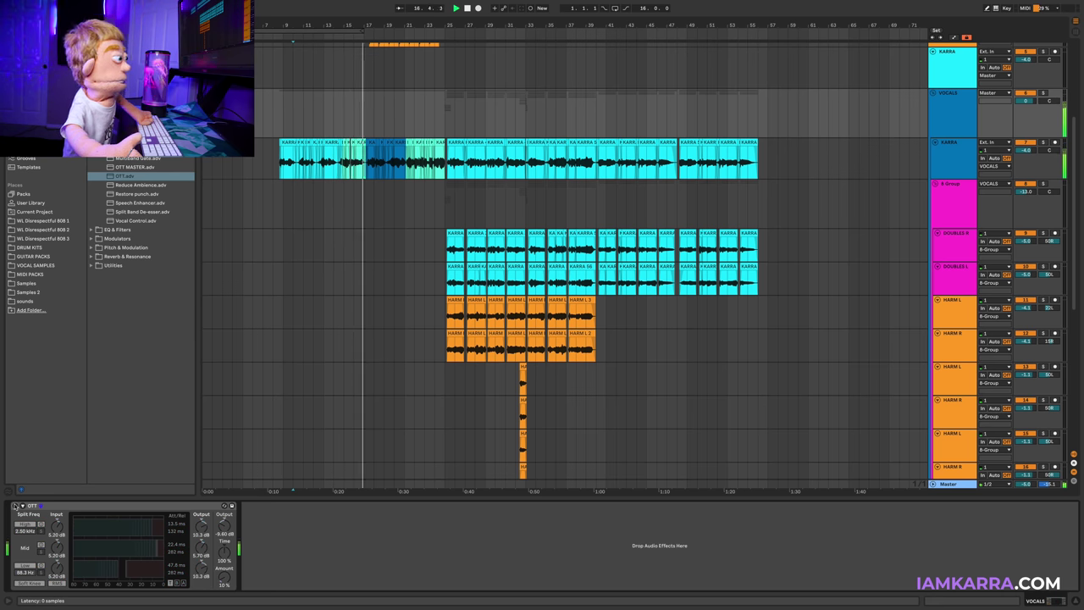
{"action": "left_click", "coordinate": [14, 505]}
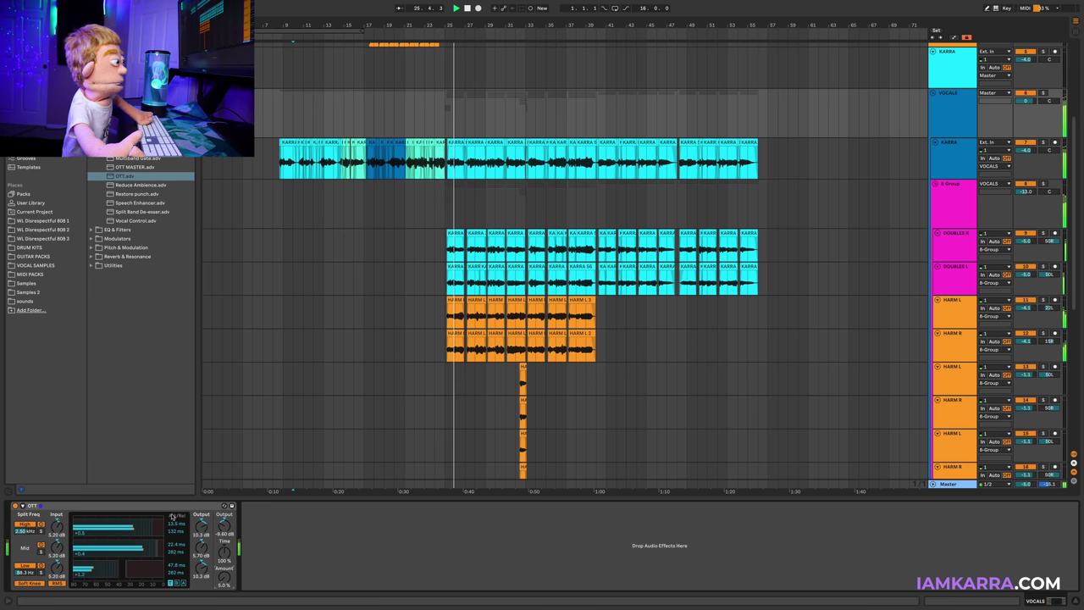
- Toggle OTT on the VOCALS group during playback and set the ADLIBS track's volume to -6.0 dB
{"action": "left_click", "coordinate": [15, 505]}
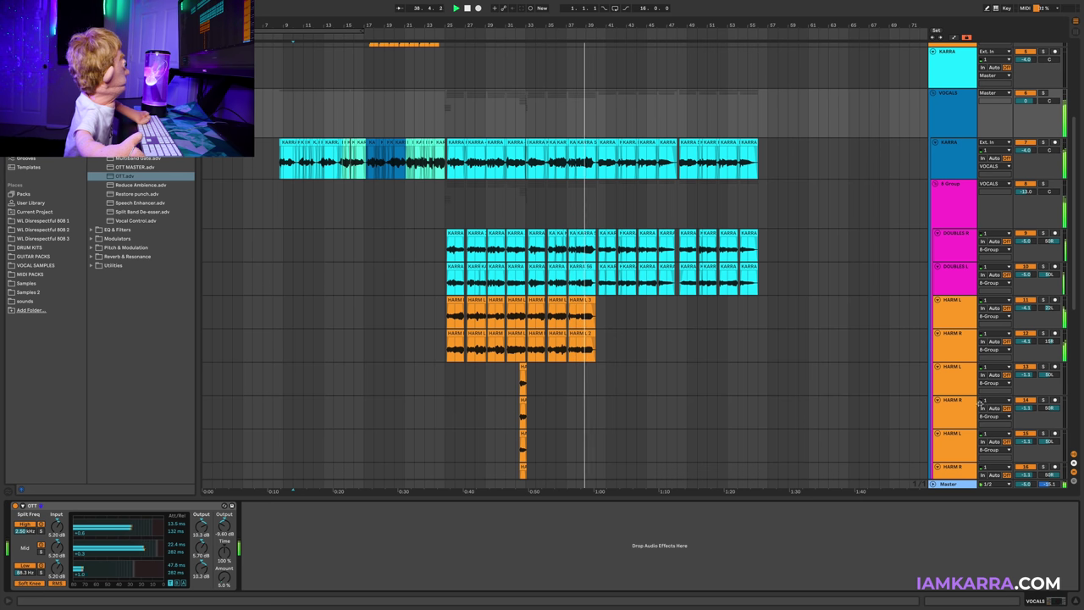
{"action": "scroll", "coordinate": [910, 375], "scroll_direction": "down", "scroll_amount": 5}
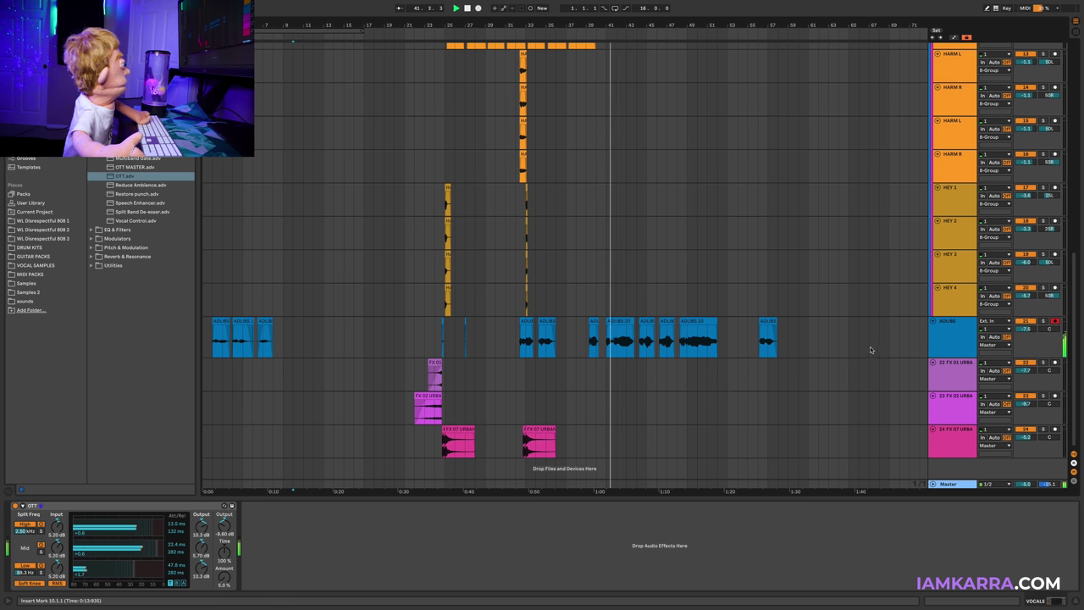
{"action": "left_click_drag", "start_coordinate": [1025, 329], "coordinate": [1026, 326]}
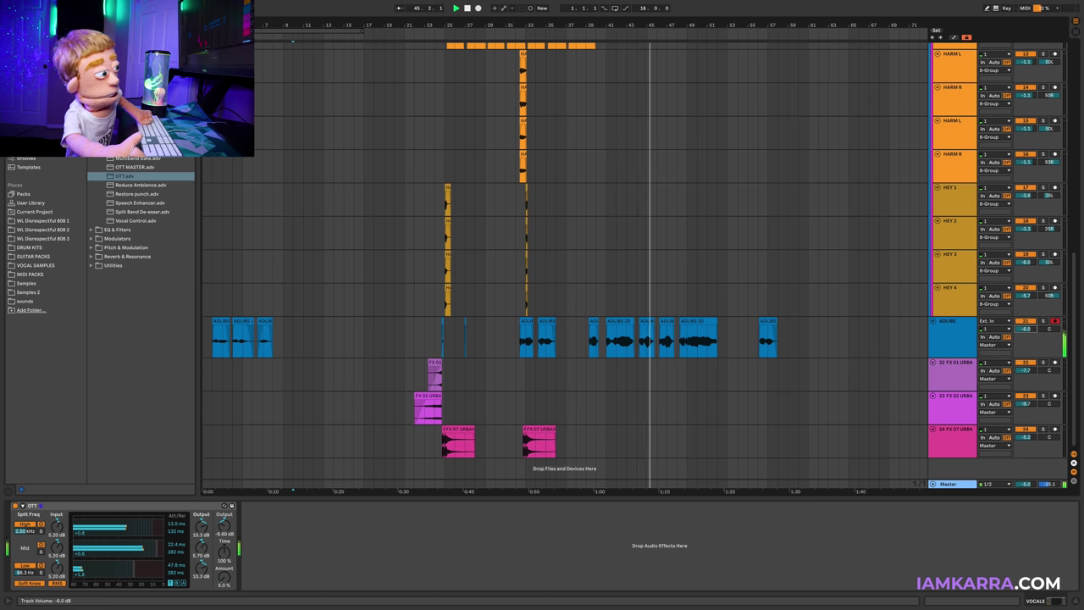
{"action": "left_click_drag", "start_coordinate": [1025, 326], "coordinate": [1025, 326]}
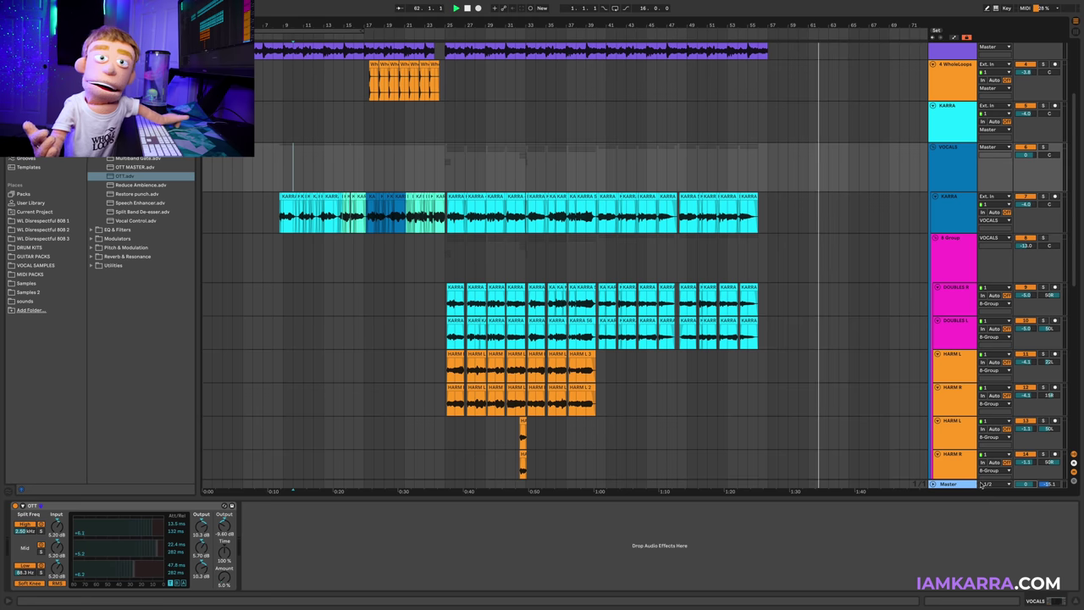
- Search the plug-ins for FAB and load FabFilter Pro-L 2 on the Master track
{"action": "left_click", "coordinate": [987, 485]}
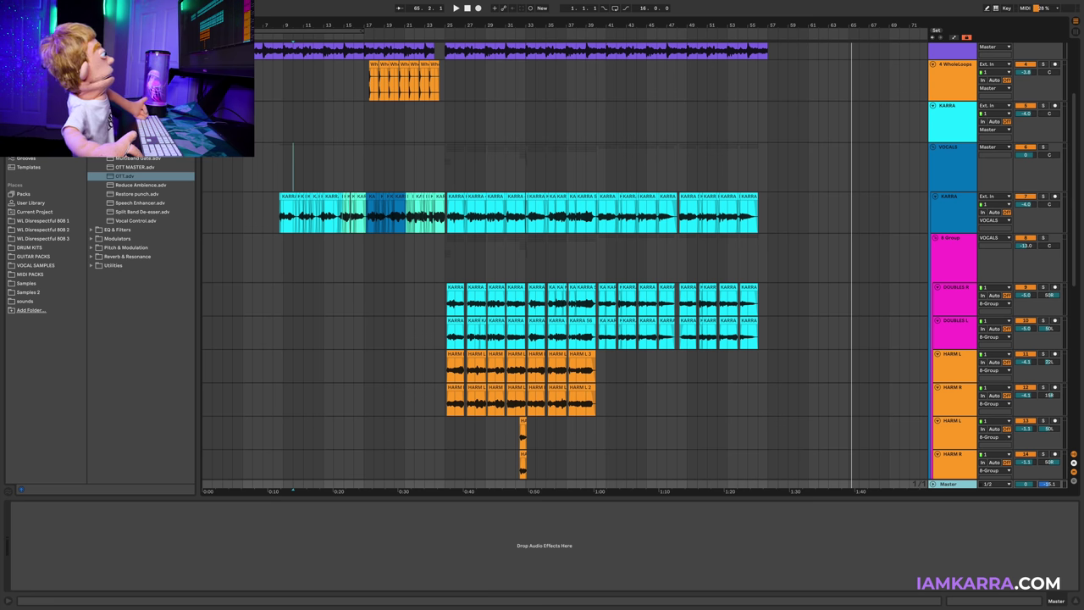
{"action": "left_click", "coordinate": [926, 172]}
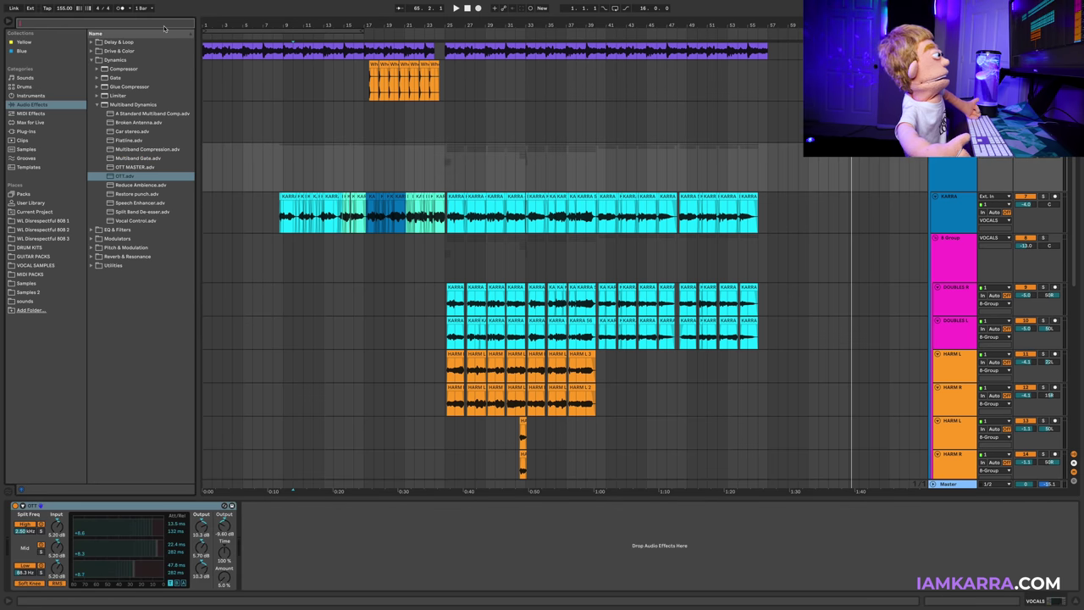
{"action": "left_click", "coordinate": [165, 27]}
{"action": "type", "text": "FAB"}
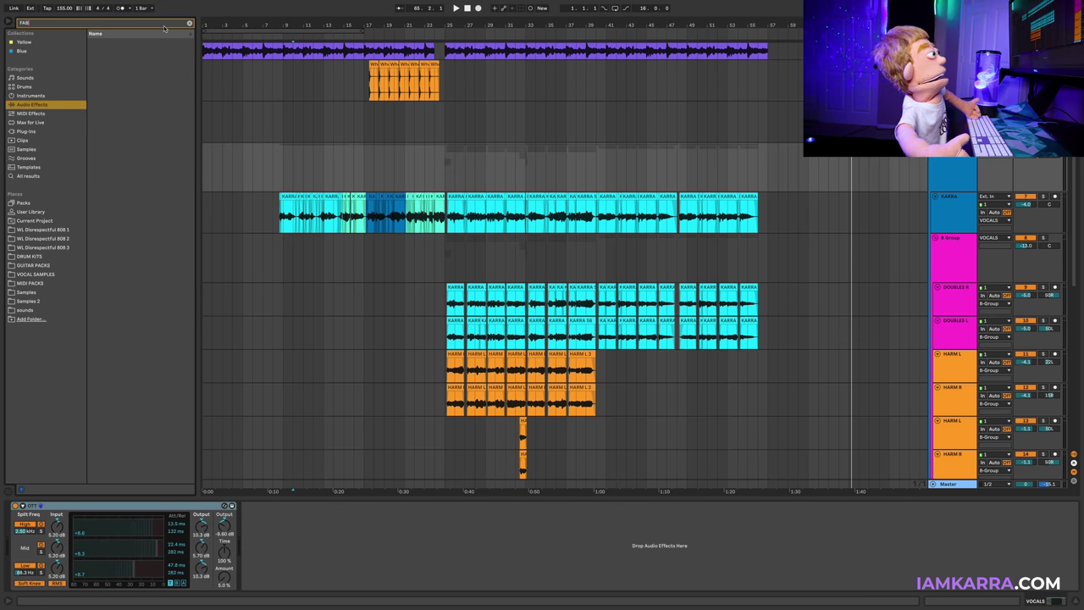
{"action": "left_click", "coordinate": [38, 131]}
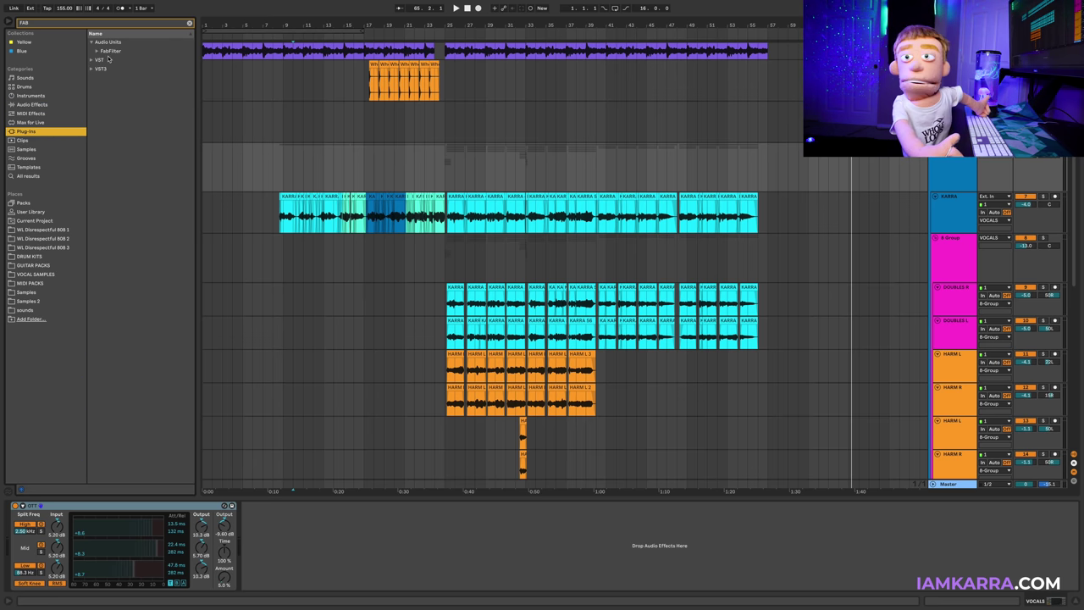
{"action": "left_click", "coordinate": [108, 53]}
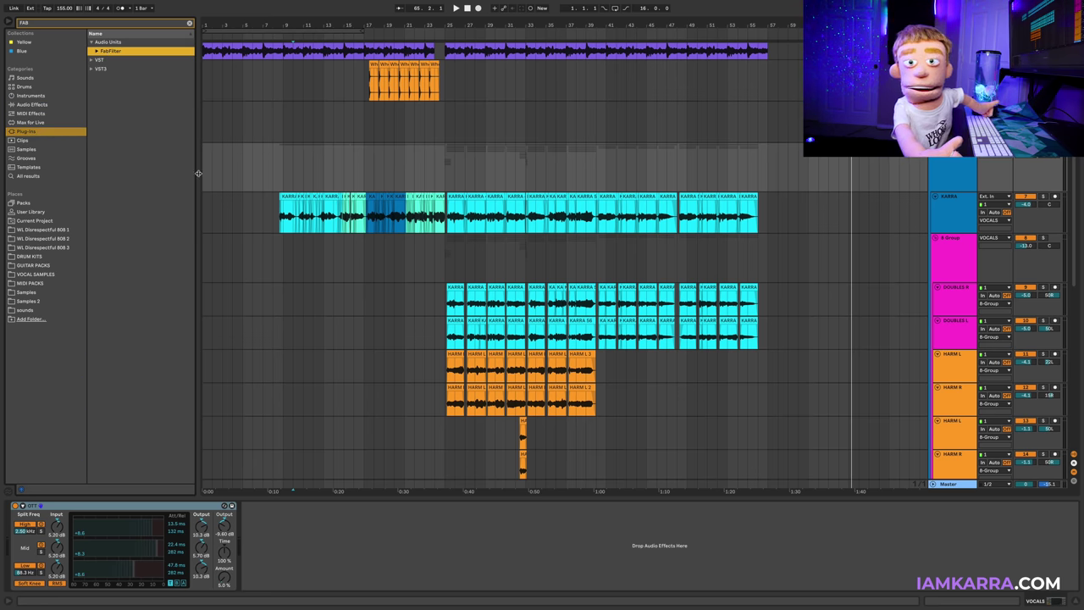
{"action": "left_click", "coordinate": [260, 201]}
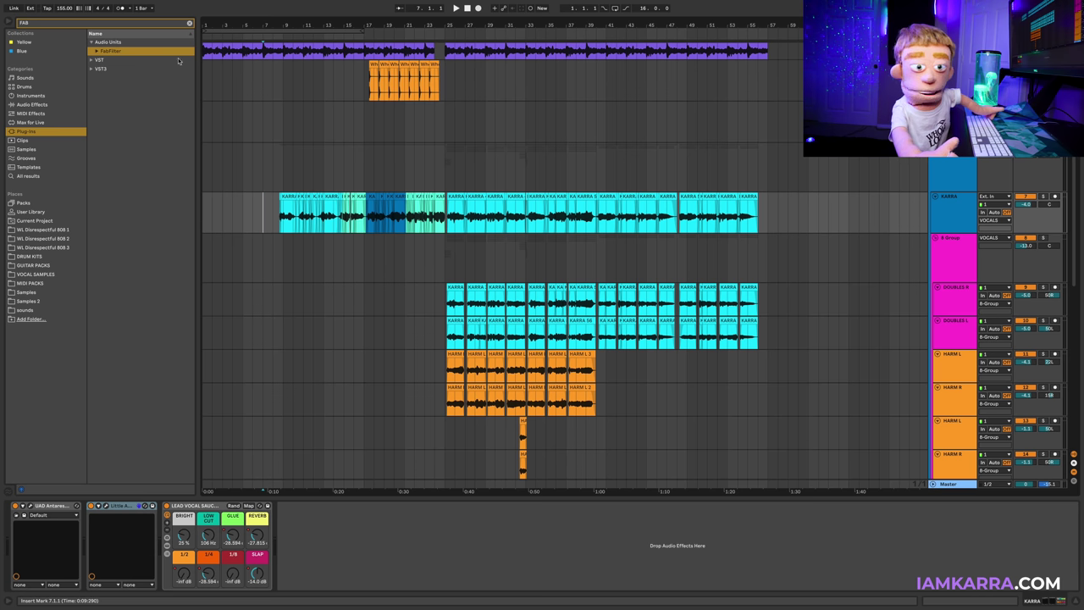
{"action": "left_click", "coordinate": [128, 61]}
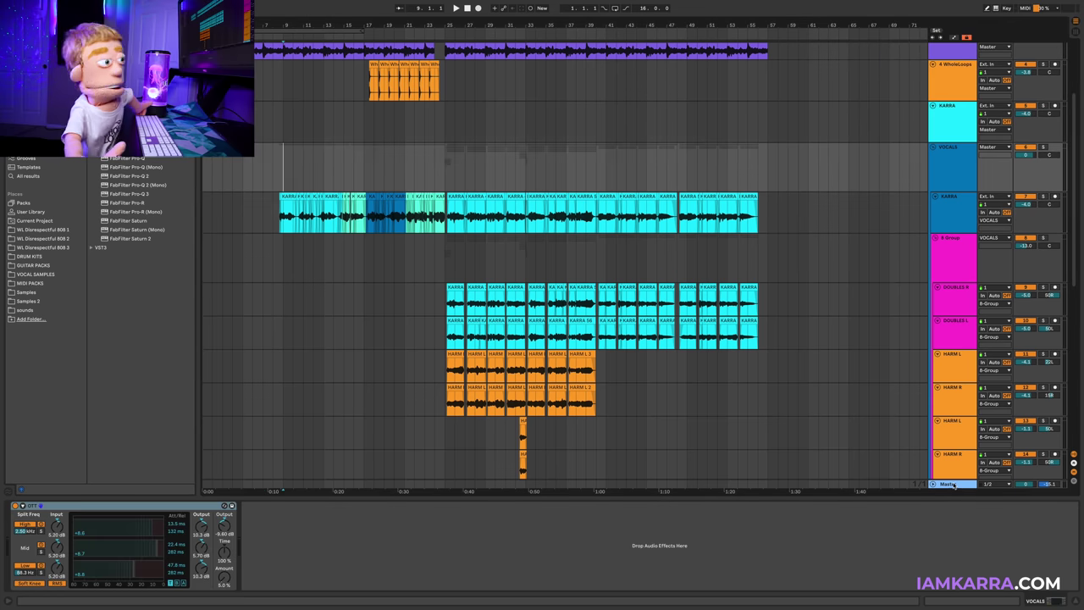
{"action": "left_click", "coordinate": [949, 484]}
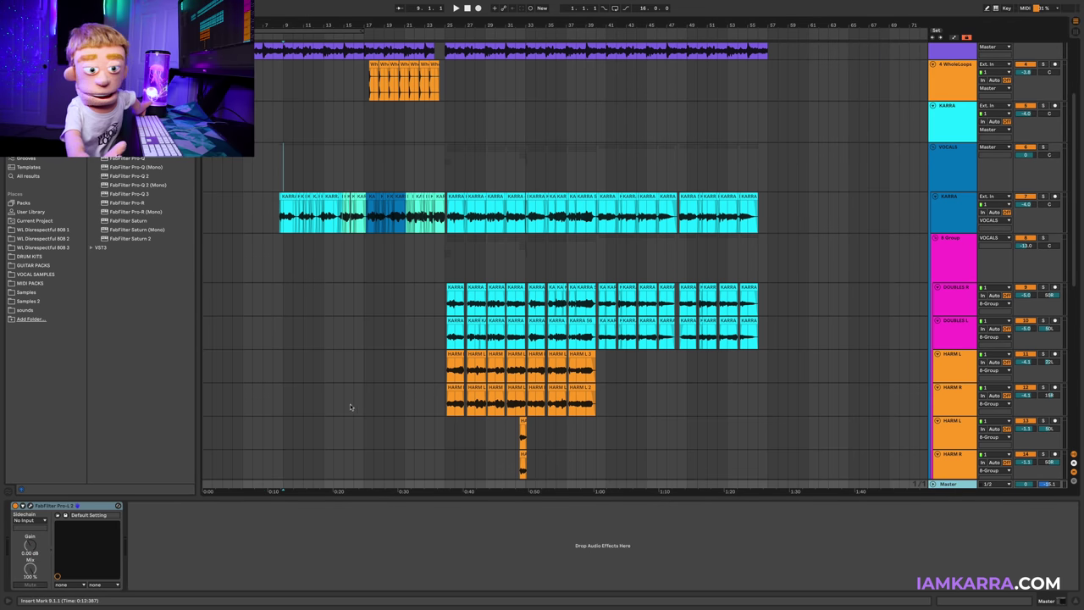
- Play the song from bar 7 and from bar 24 while raising the Master limiter's gain to about 2 dB
{"action": "left_click", "coordinate": [30, 506]}
{"action": "left_click", "coordinate": [267, 181]}
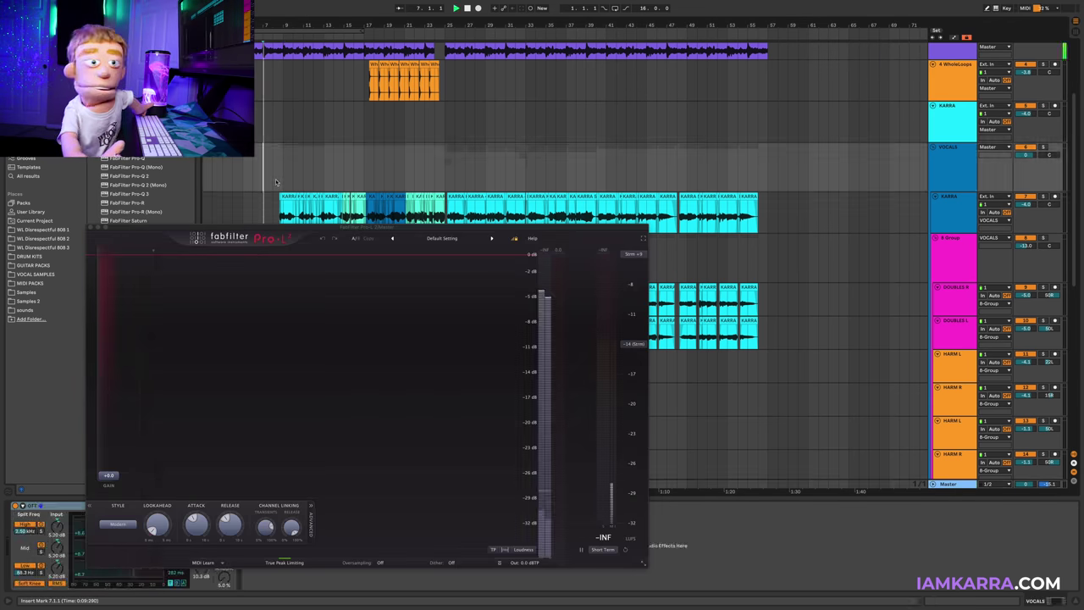
{"action": "key", "text": "space"}
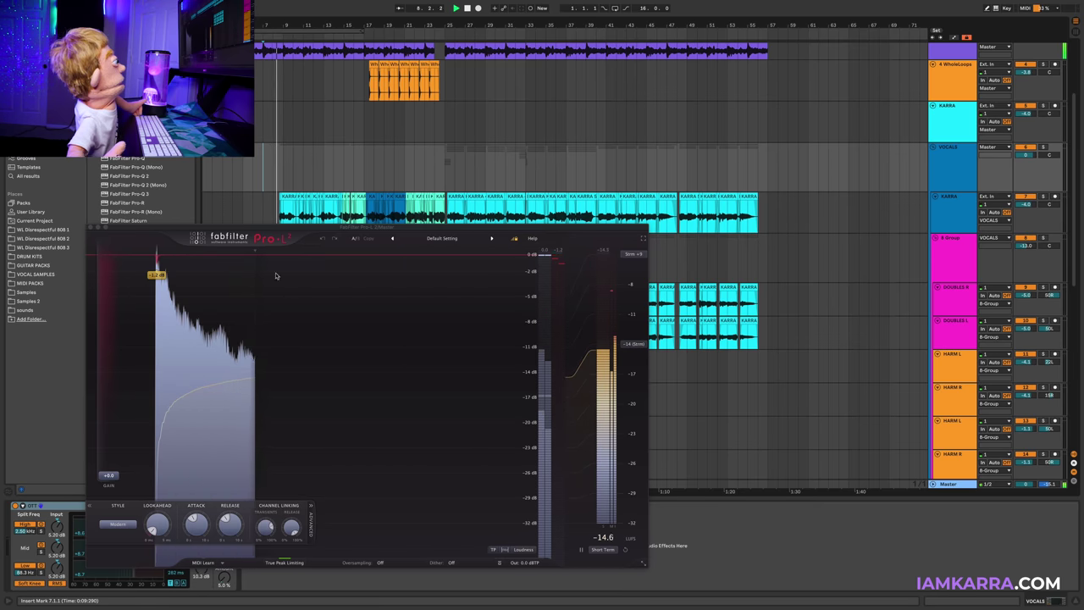
{"action": "left_click", "coordinate": [433, 171]}
{"action": "key", "text": "space"}
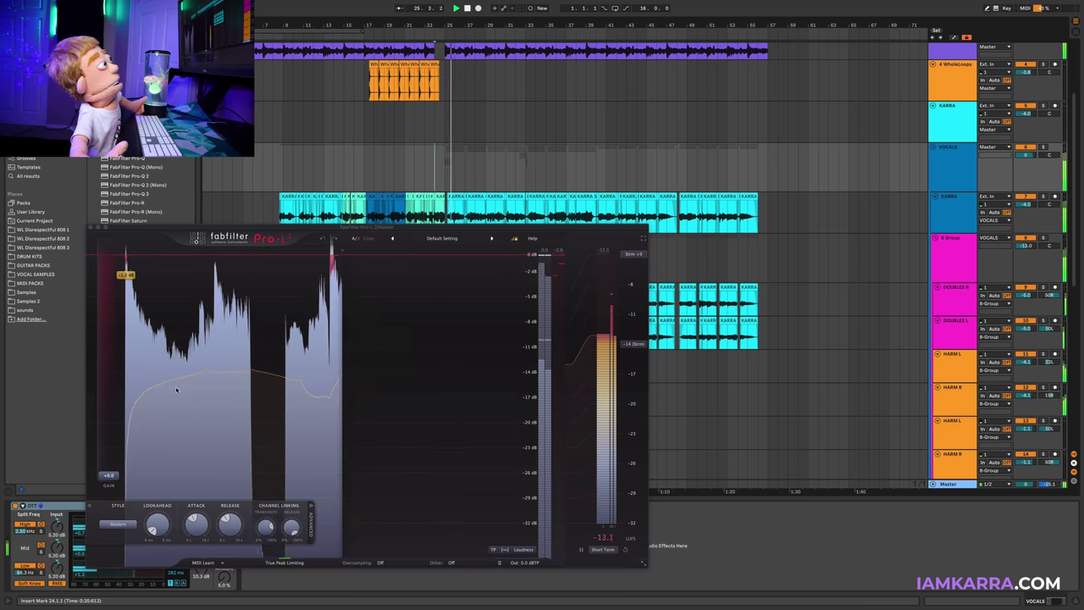
{"action": "left_click_drag", "start_coordinate": [110, 476], "coordinate": [121, 462]}
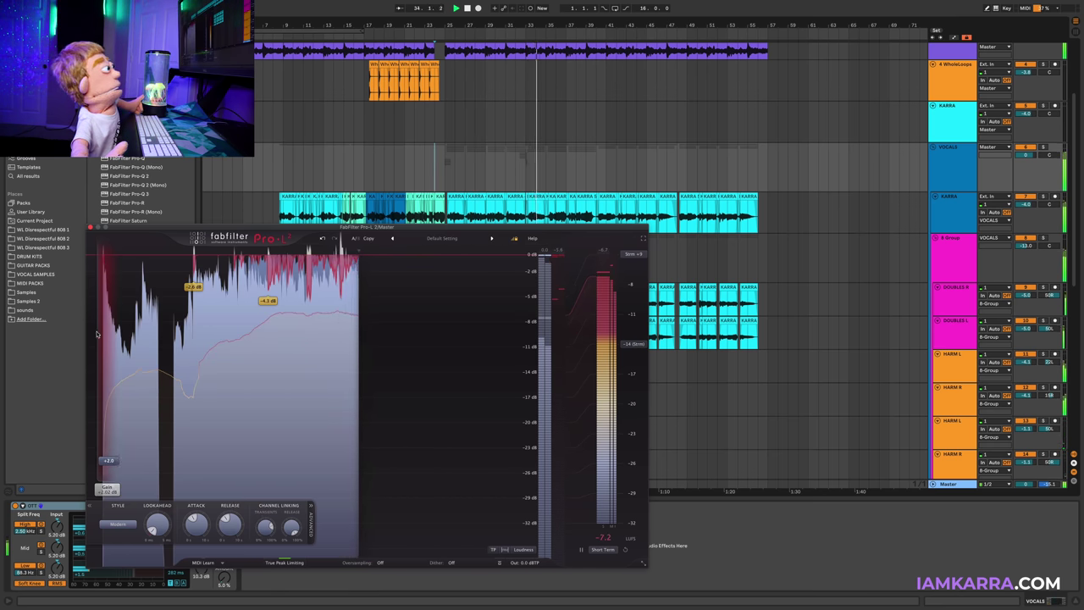
{"action": "left_click", "coordinate": [90, 228]}
- Set the Grand Piano track's volume to -3.5 dB during playback
{"action": "scroll", "coordinate": [508, 254], "scroll_direction": "up", "scroll_amount": 5}
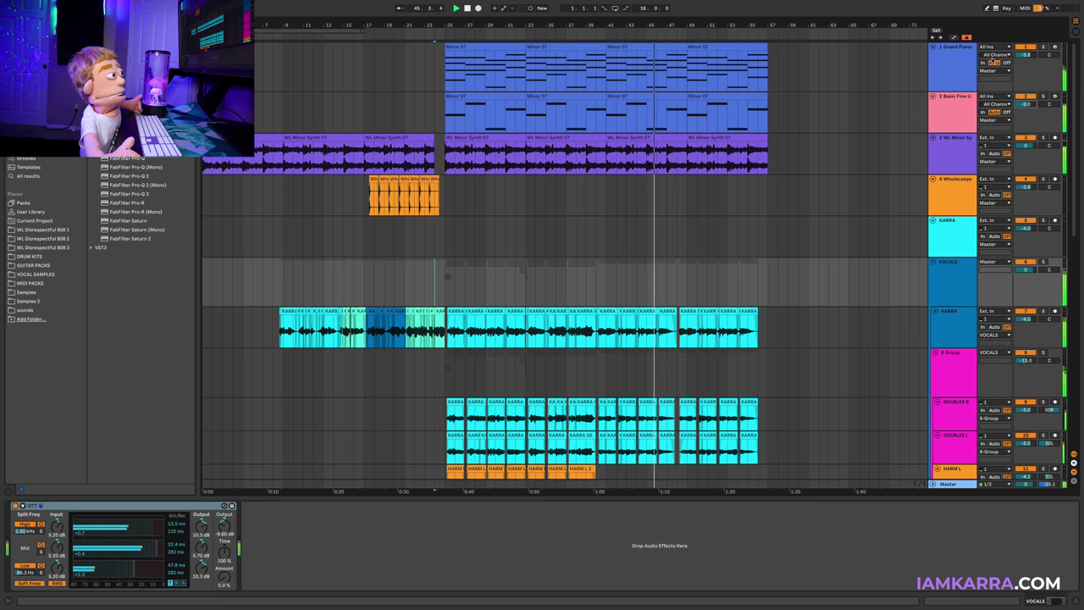
{"action": "left_click_drag", "start_coordinate": [1025, 54], "coordinate": [1025, 61]}
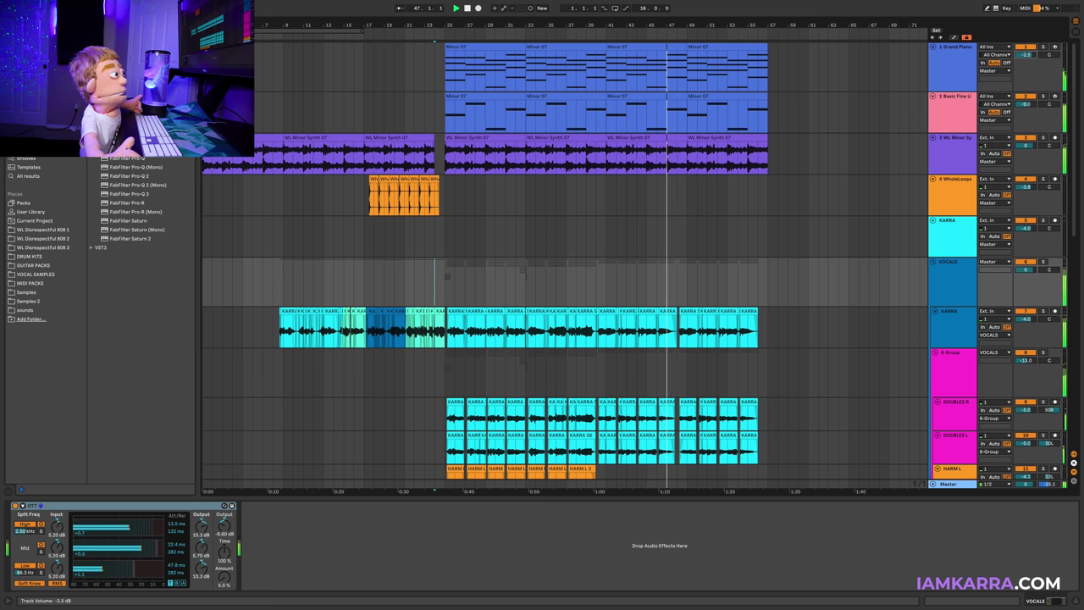